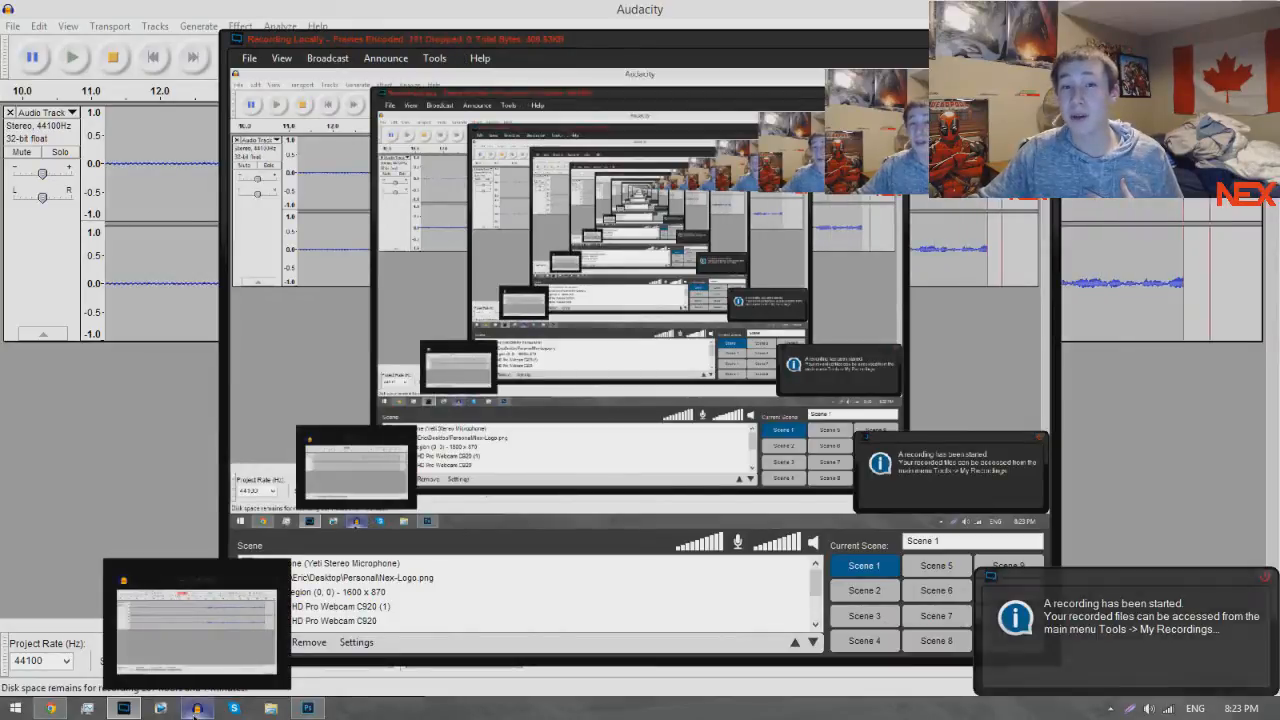
Switch to Photoshop and close the blank Untitled-1 document without saving its changes.
{"action": "left_click", "coordinate": [310, 708]}
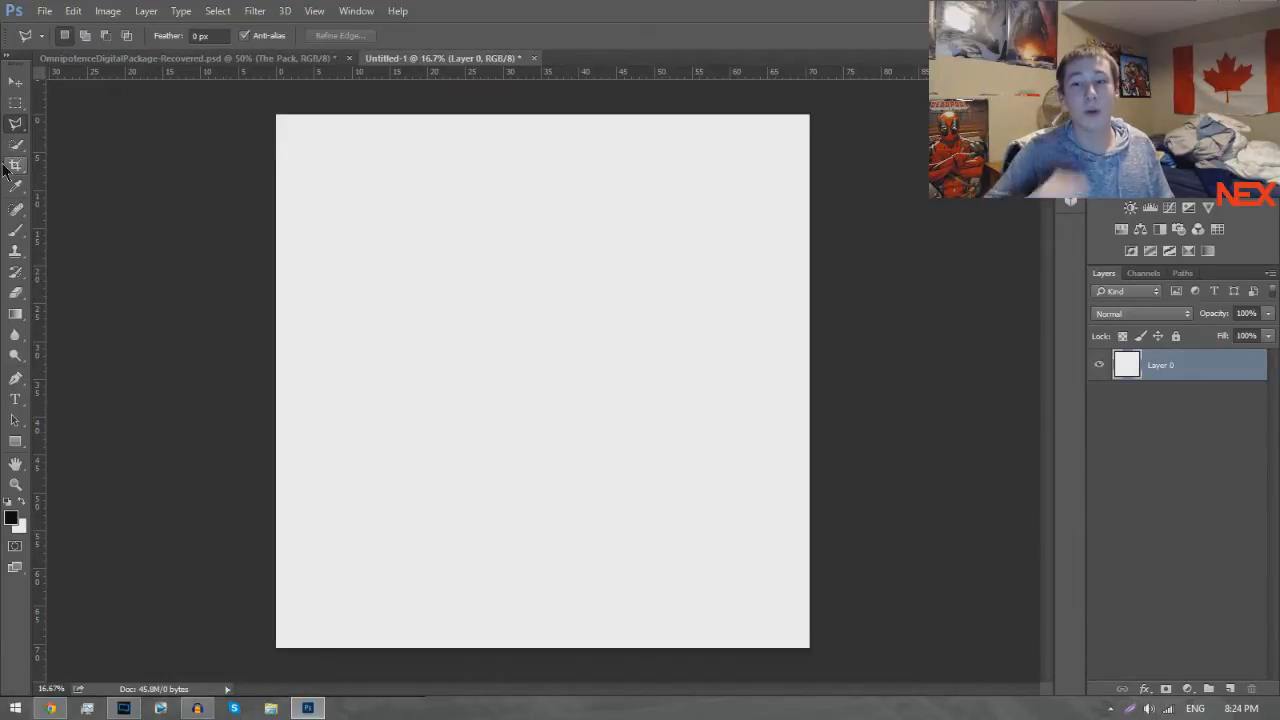
{"action": "left_click", "coordinate": [535, 58]}
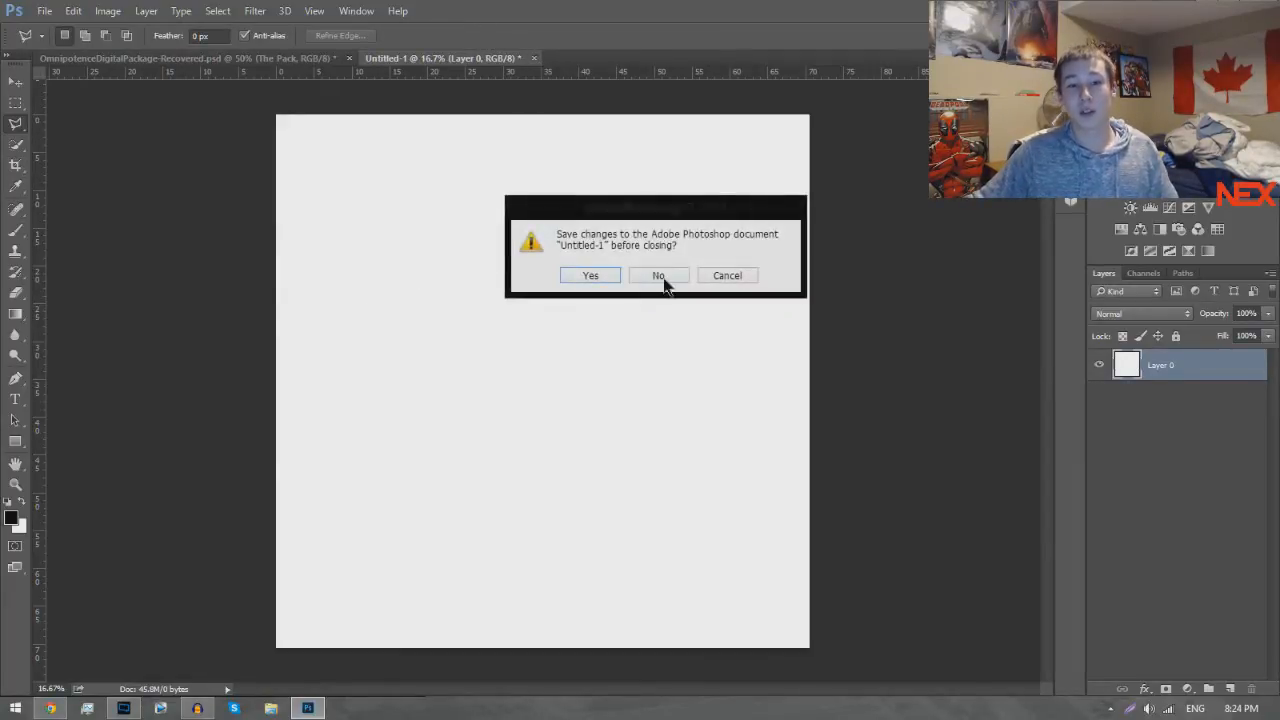
{"action": "left_click", "coordinate": [660, 276]}
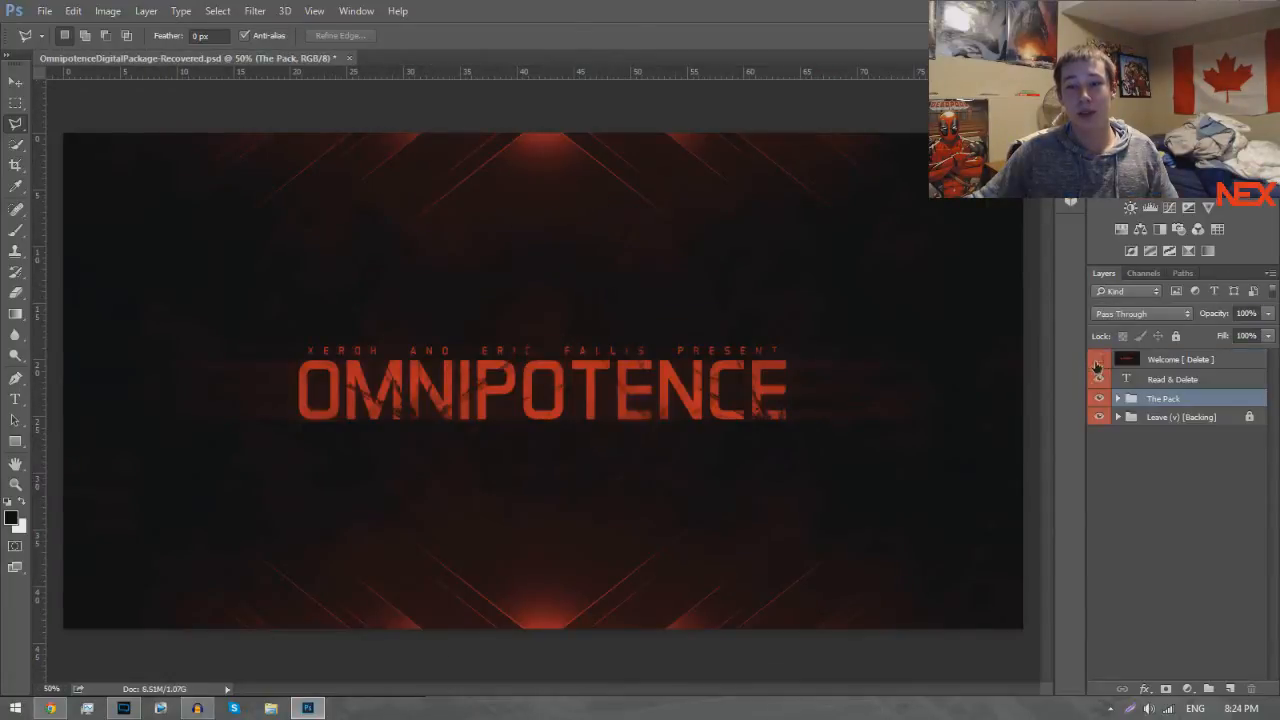
Hide the Welcome and Read & Delete layers and expand The Pack down to the group holding Geometry Patterns and Linear Swipes.
{"action": "left_click", "coordinate": [1098, 360]}
{"action": "left_click", "coordinate": [1099, 379]}
{"action": "left_click", "coordinate": [1118, 398]}
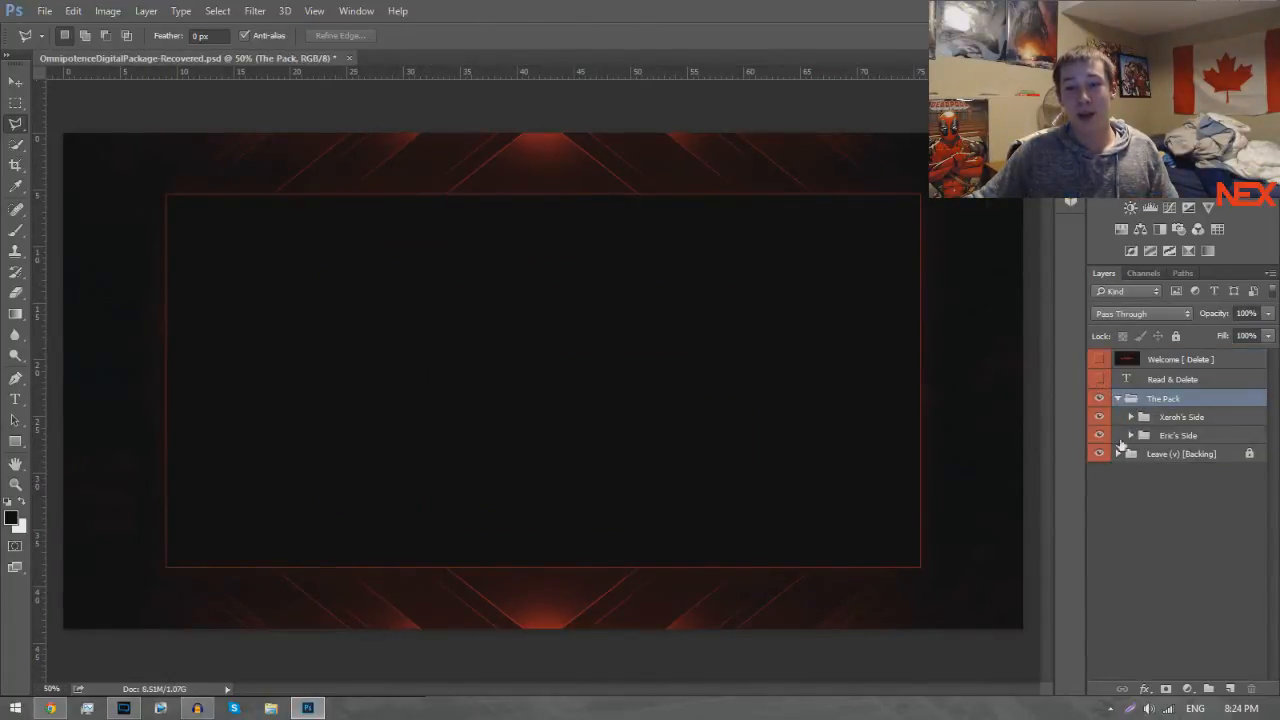
{"action": "left_click", "coordinate": [1130, 436]}
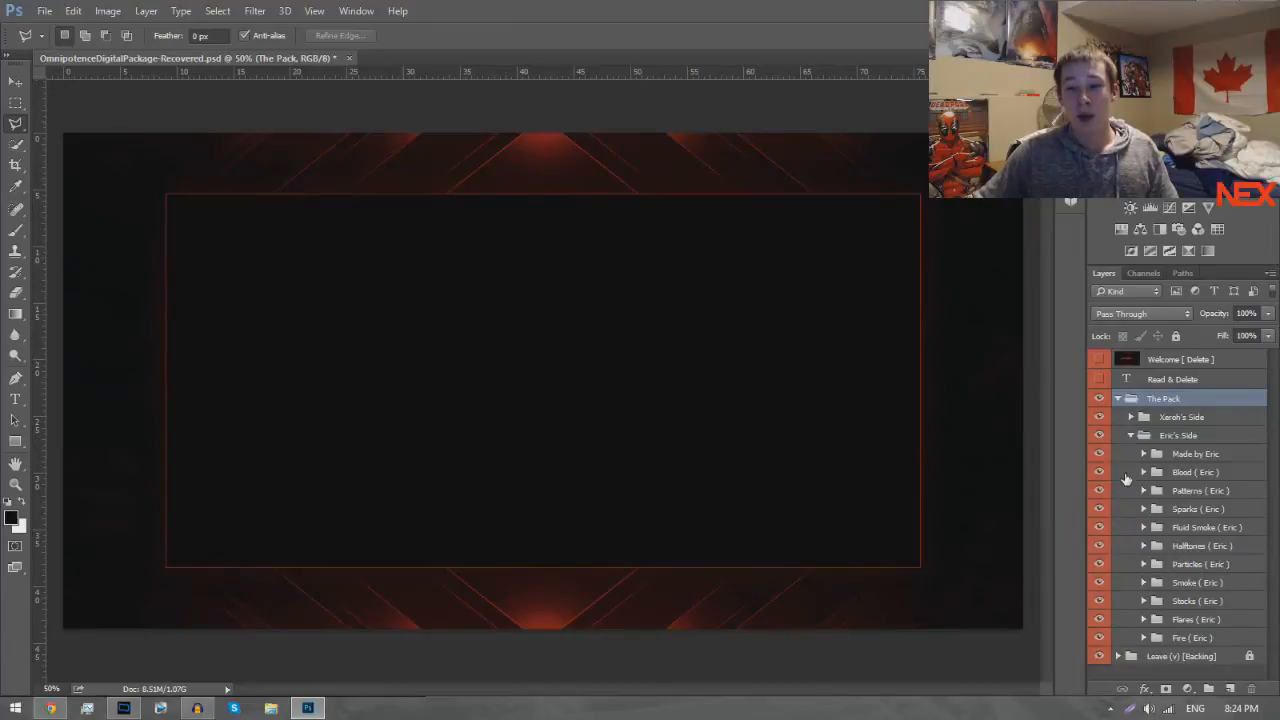
{"action": "left_click", "coordinate": [1146, 458]}
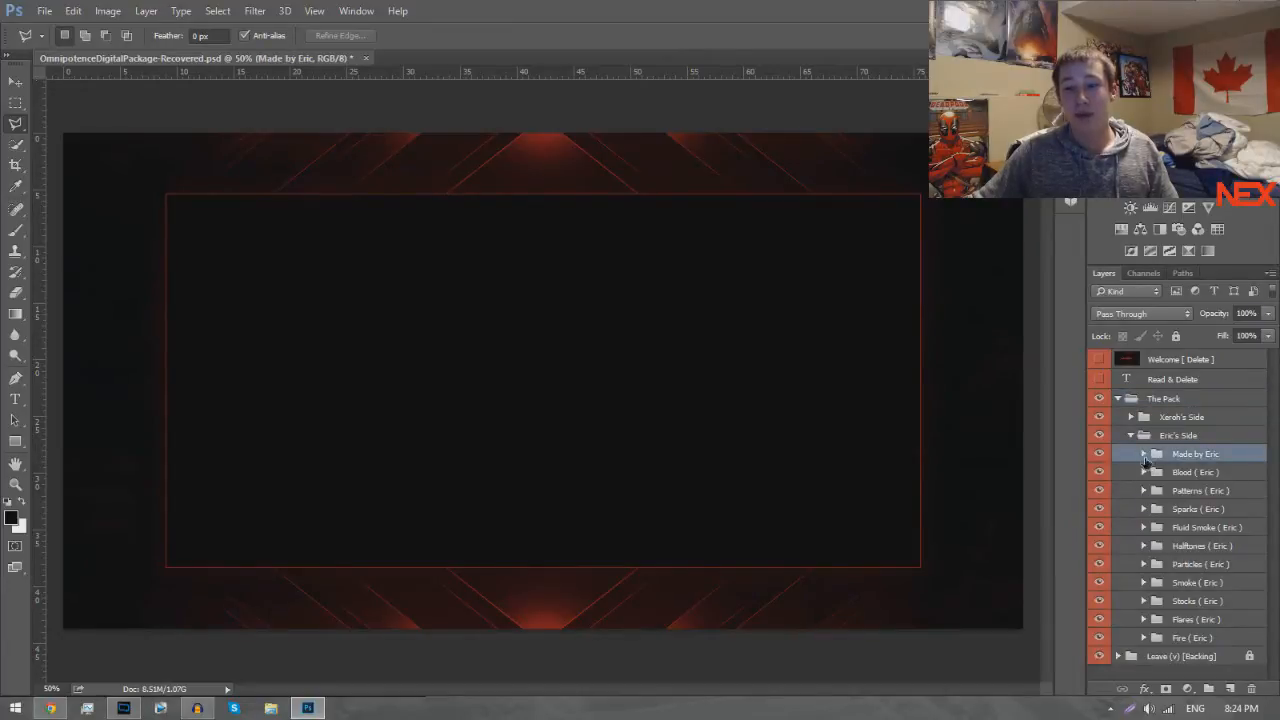
{"action": "left_click", "coordinate": [1144, 455]}
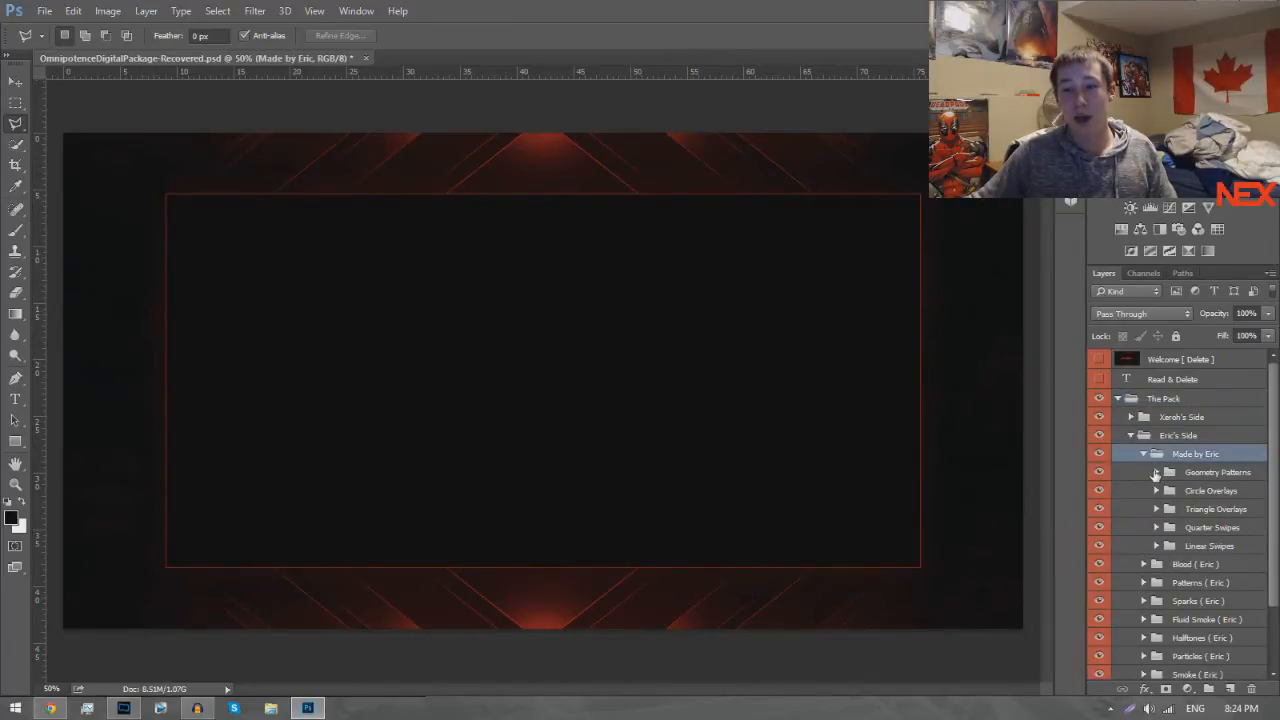
Expand the Geometry Patterns group, preview its Circle layer, and collapse the group.
{"action": "left_click", "coordinate": [1155, 472]}
{"action": "left_click", "coordinate": [1098, 494]}
{"action": "left_click", "coordinate": [1098, 492]}
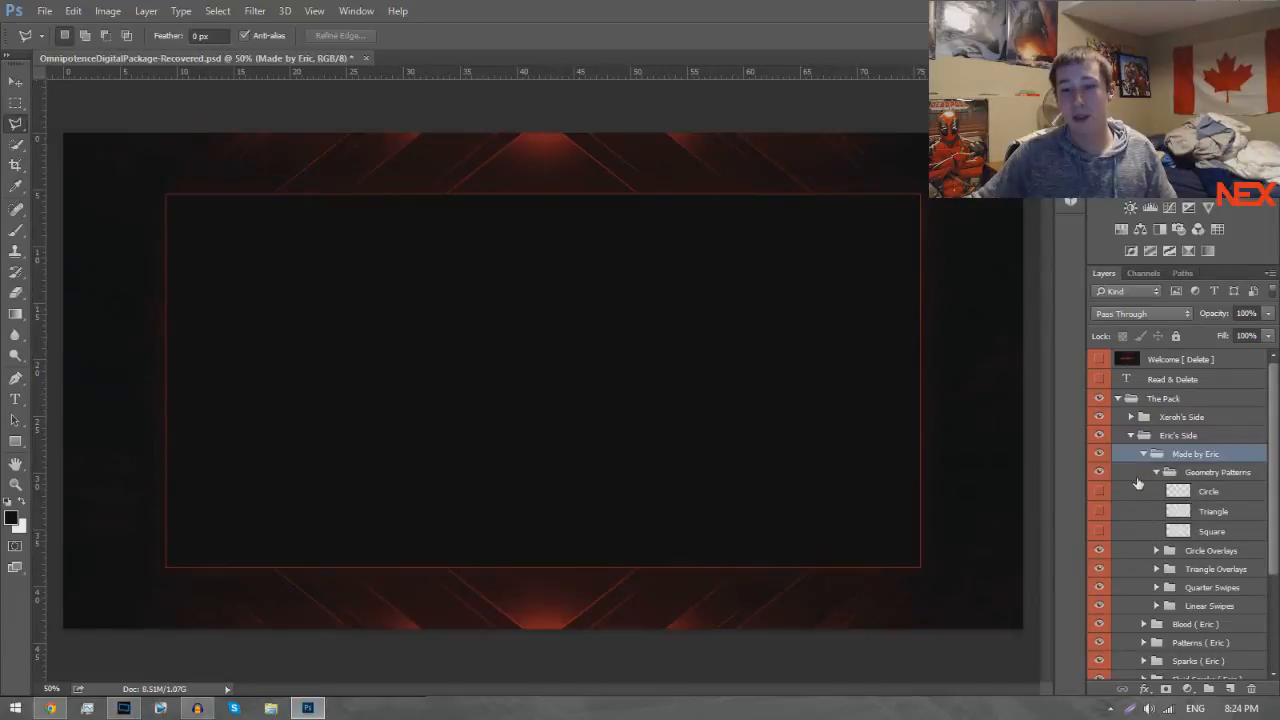
{"action": "left_click", "coordinate": [1156, 473]}
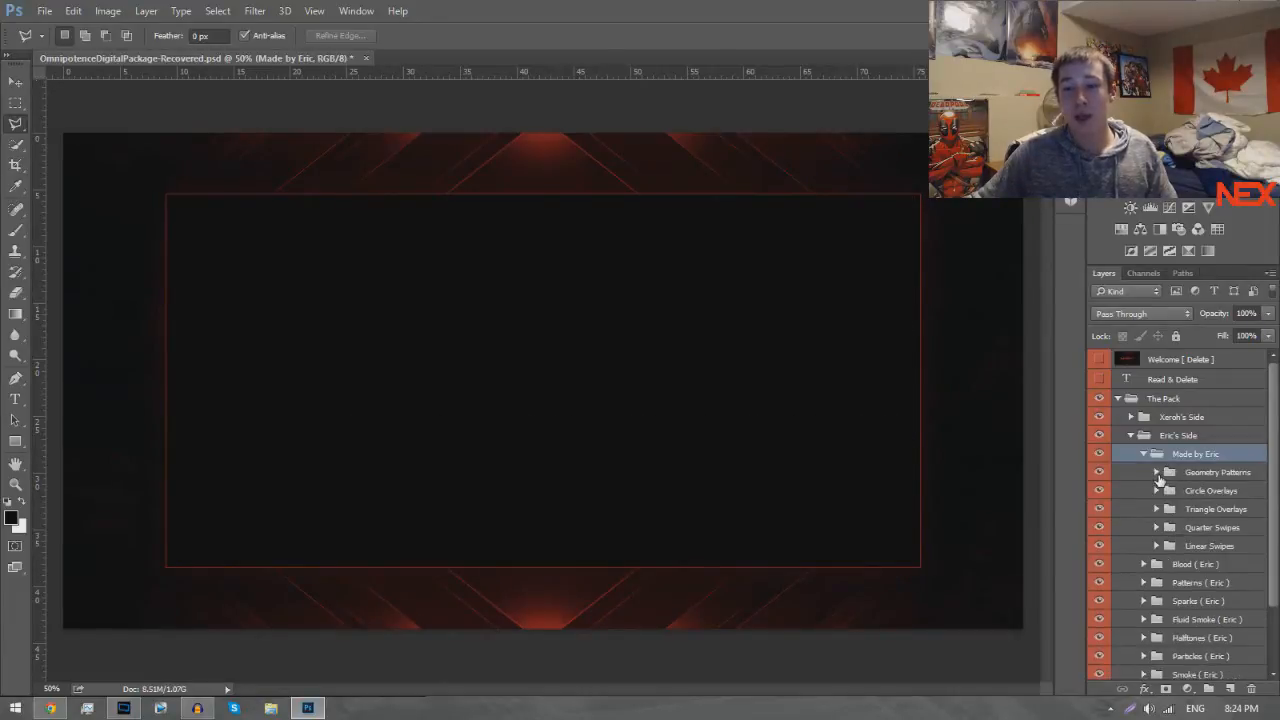
Preview several swipe layers in the Linear Swipes group one at a time, and collapse the expanded subgroups within The Pack.
{"action": "left_click", "coordinate": [1157, 546]}
{"action": "left_click", "coordinate": [1098, 584]}
{"action": "left_click", "coordinate": [1098, 584]}
{"action": "left_click", "coordinate": [1098, 600]}
{"action": "left_click", "coordinate": [1098, 600]}
{"action": "left_click", "coordinate": [1098, 624]}
{"action": "left_click", "coordinate": [1098, 624]}
{"action": "left_click", "coordinate": [1157, 546]}
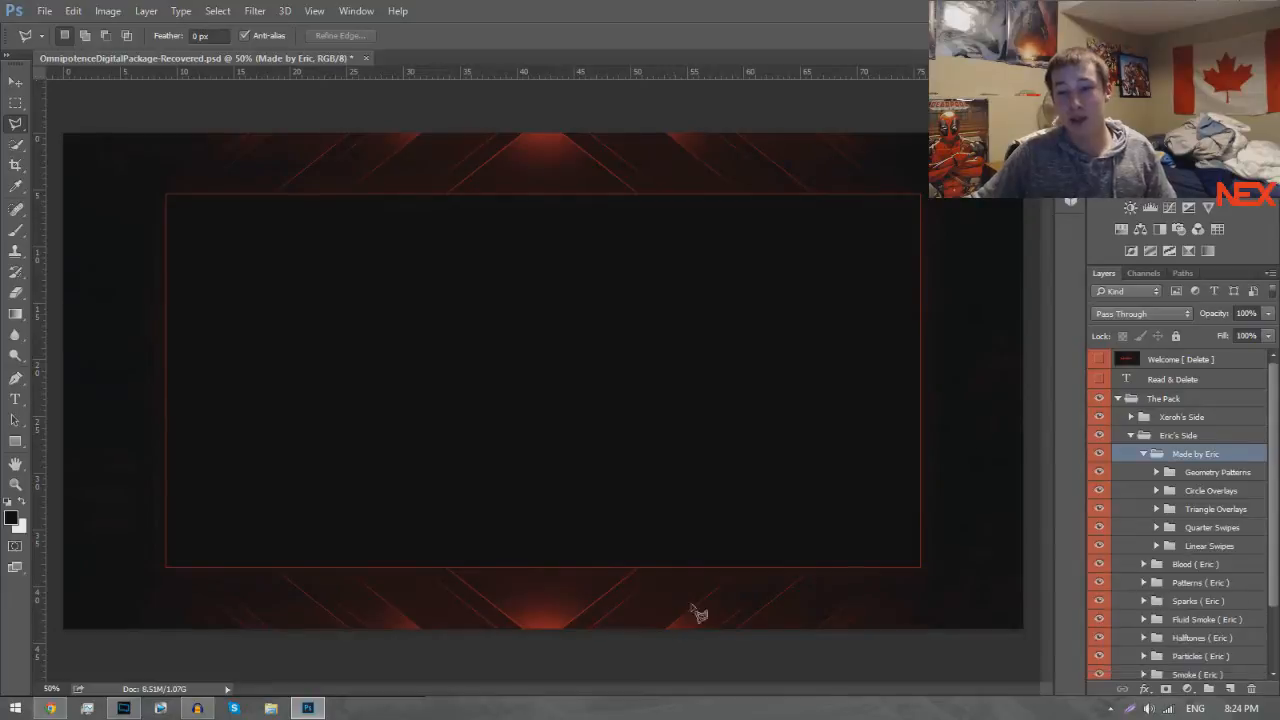
{"action": "left_click", "coordinate": [1143, 453]}
{"action": "left_click", "coordinate": [1131, 435]}
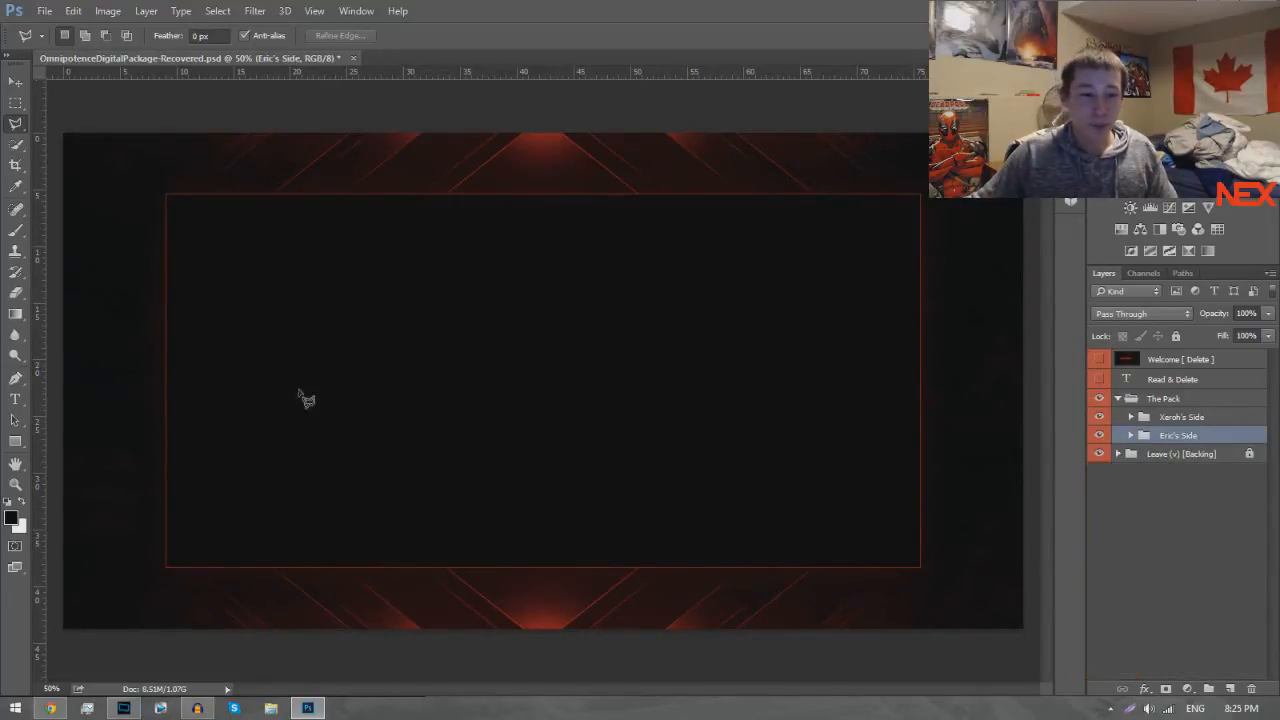
Create a new document 4000 pixels wide and 4000 pixels high.
{"action": "left_click", "coordinate": [42, 12]}
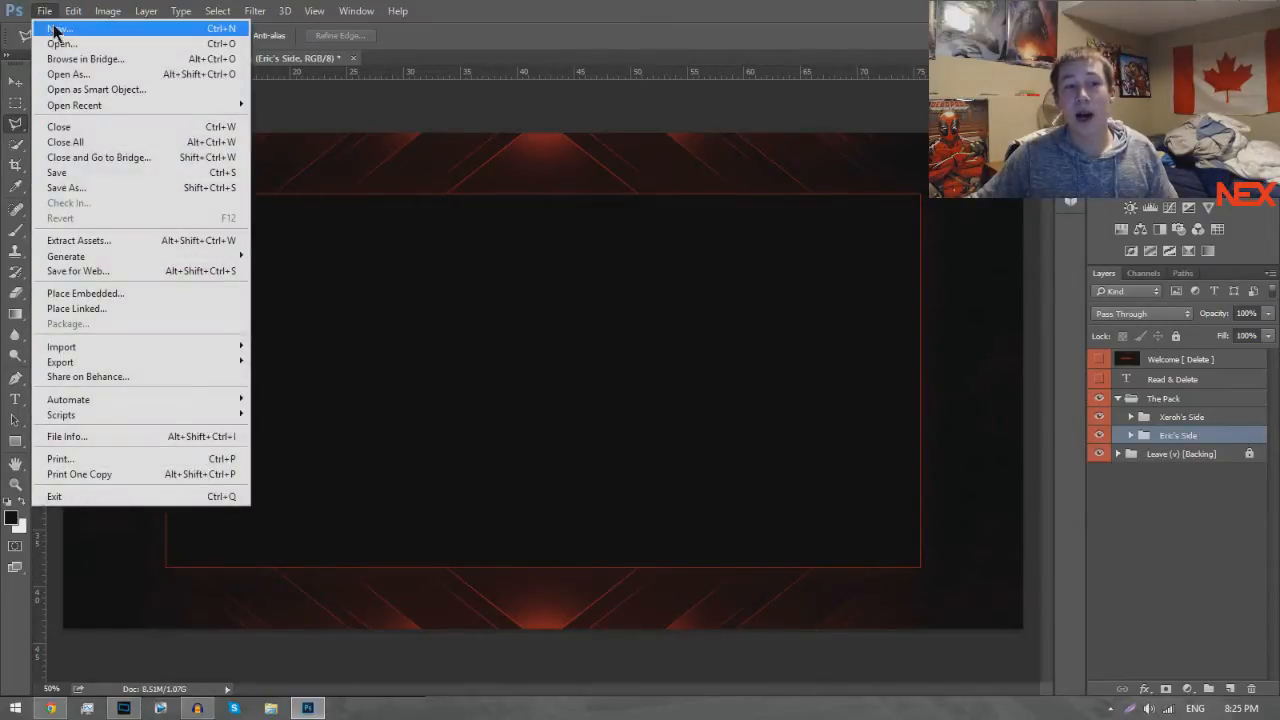
{"action": "left_click", "coordinate": [45, 10]}
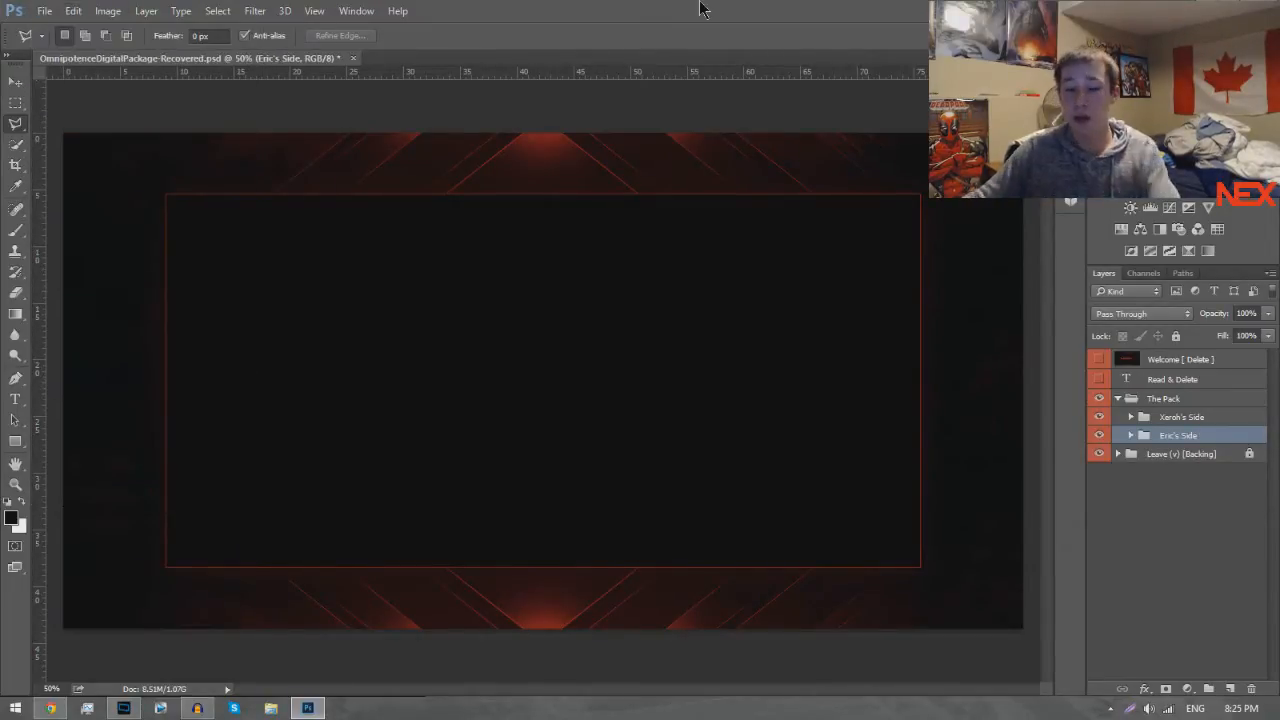
{"action": "key", "text": "ctrl+n"}
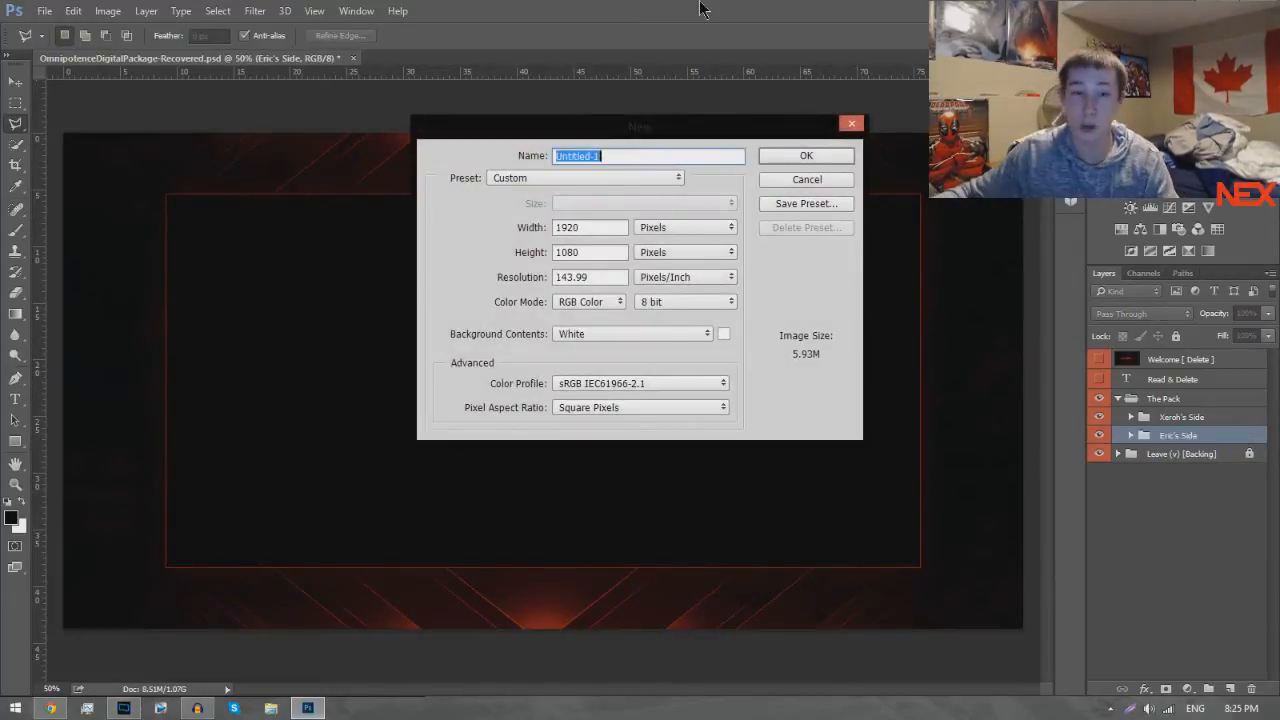
{"action": "double_click", "coordinate": [582, 231]}
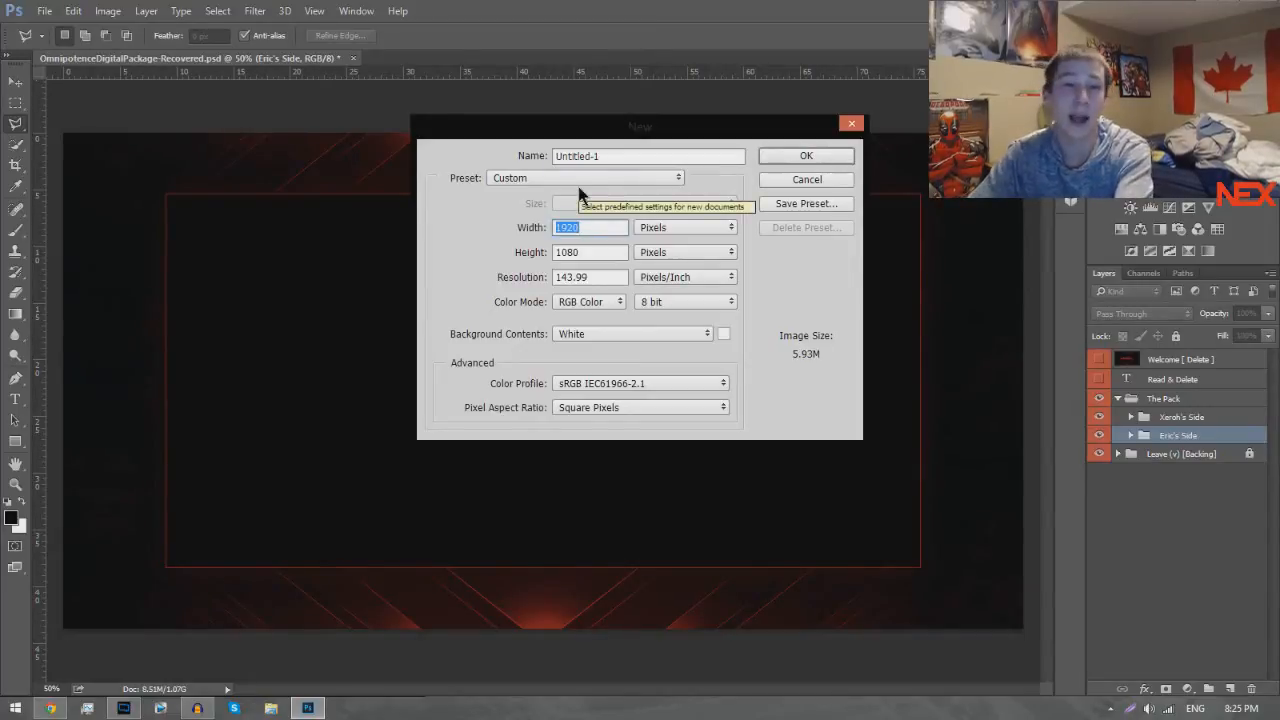
{"action": "type", "text": "4000"}
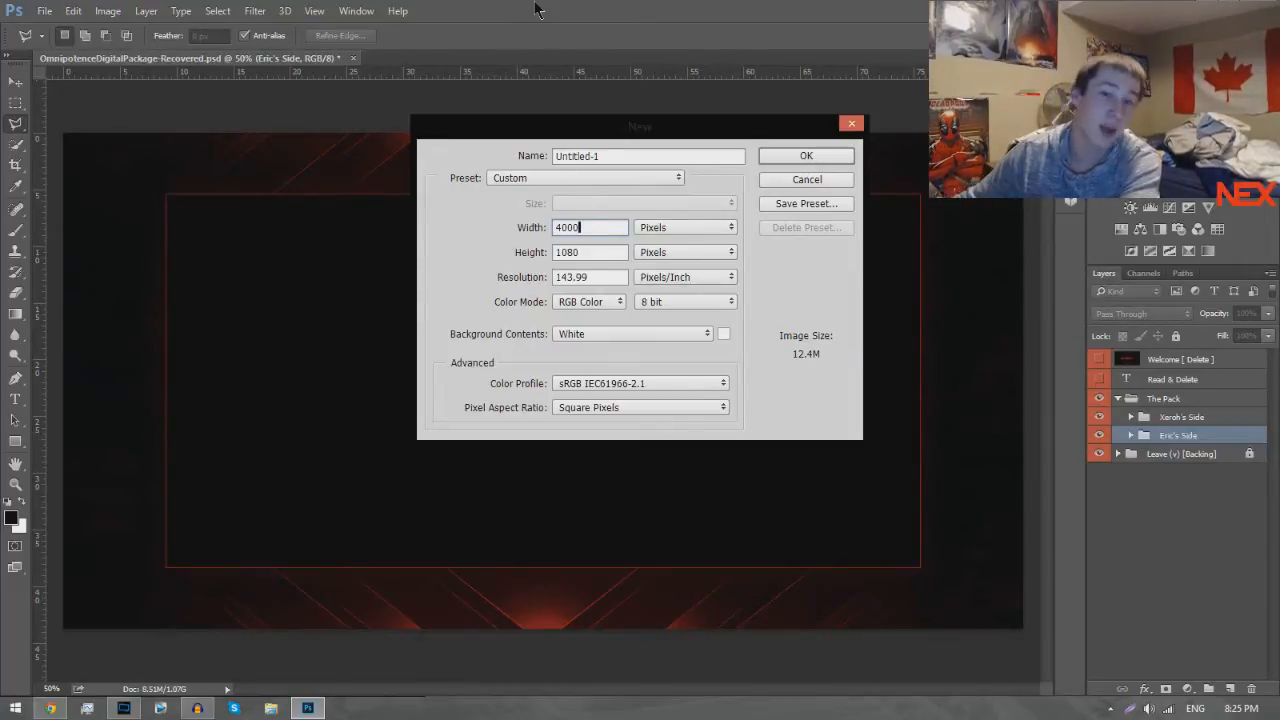
{"action": "key", "text": "Tab"}
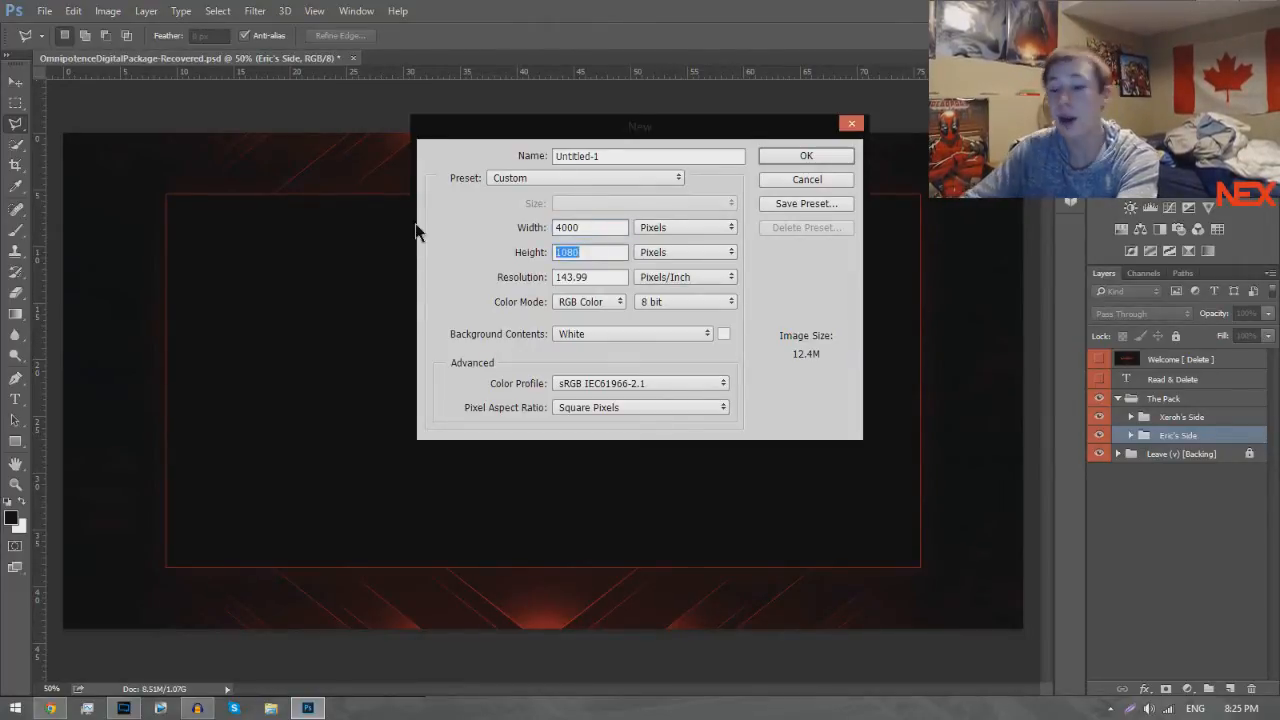
{"action": "type", "text": "4000"}
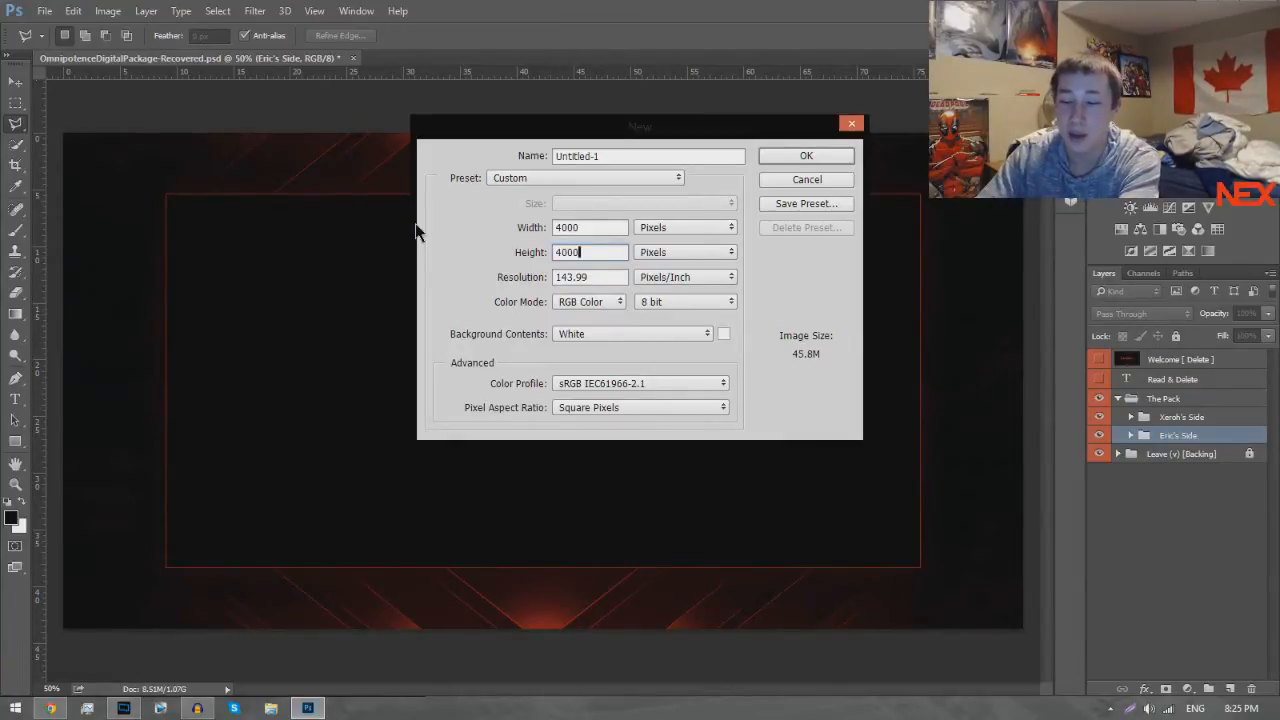
{"action": "key", "text": "Return"}
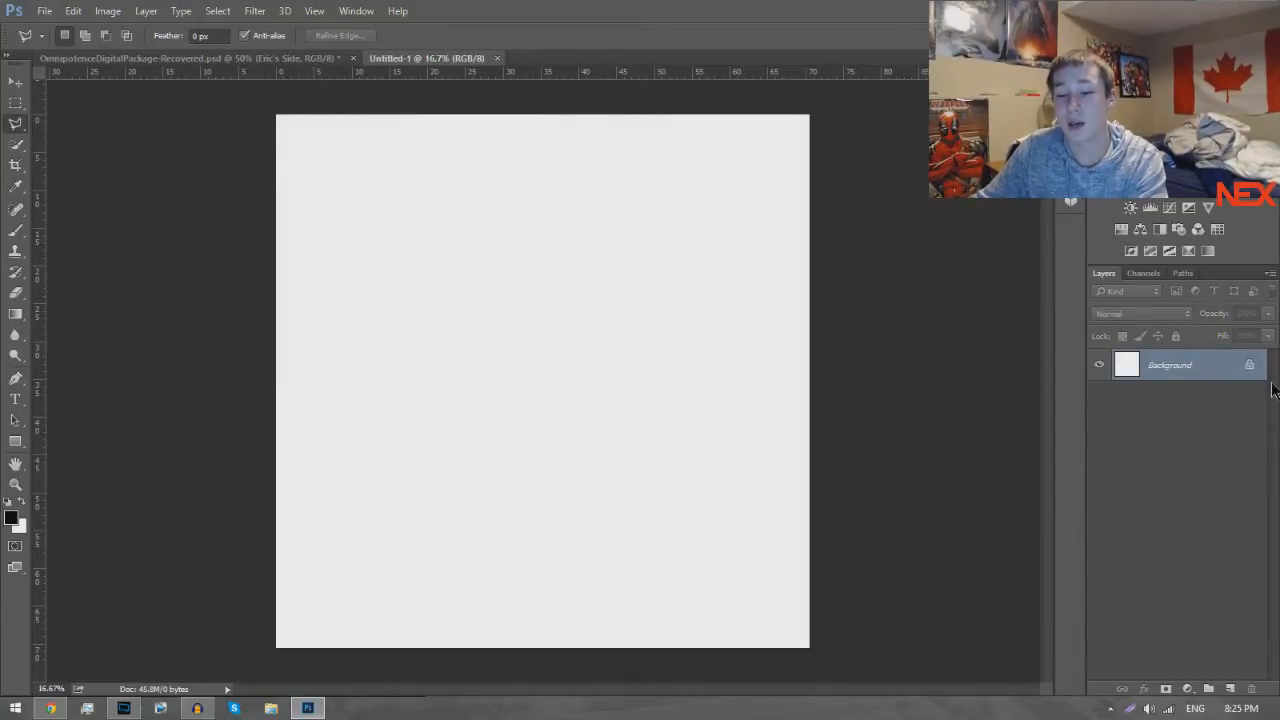
Convert the locked Background into a regular layer and add a new empty layer above it.
{"action": "double_click", "coordinate": [1208, 364], "text": "alt"}
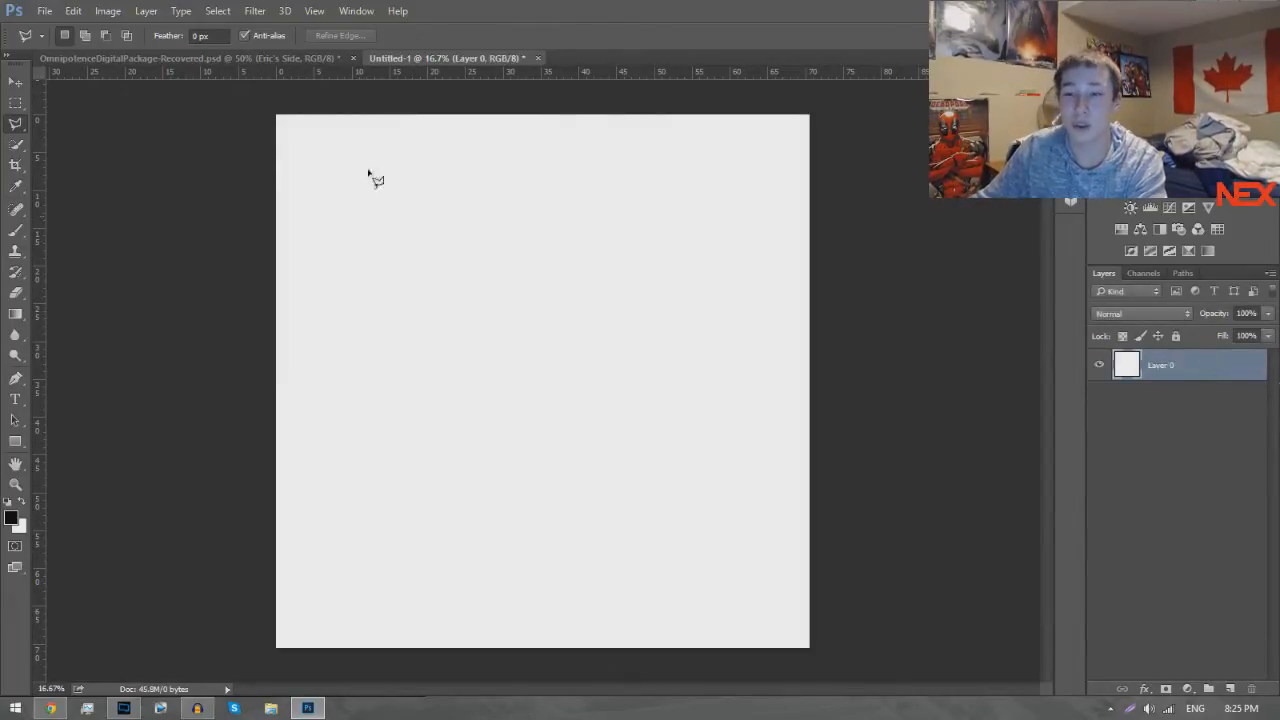
{"action": "left_click", "coordinate": [1230, 689]}
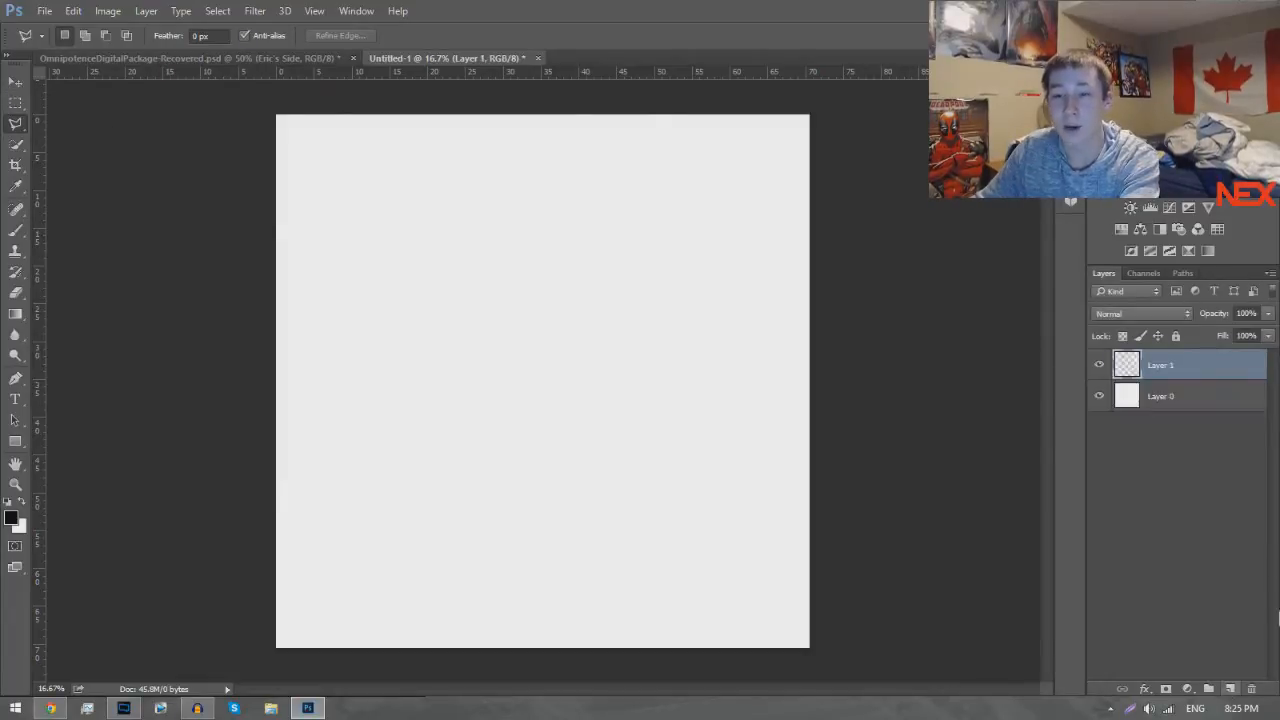
In the OmnipotenceDigitalPackage-Recovered document, show layer 3 of the Linear Swipes group and activate the Move tool.
{"action": "left_click", "coordinate": [120, 58]}
{"action": "left_click", "coordinate": [1131, 436]}
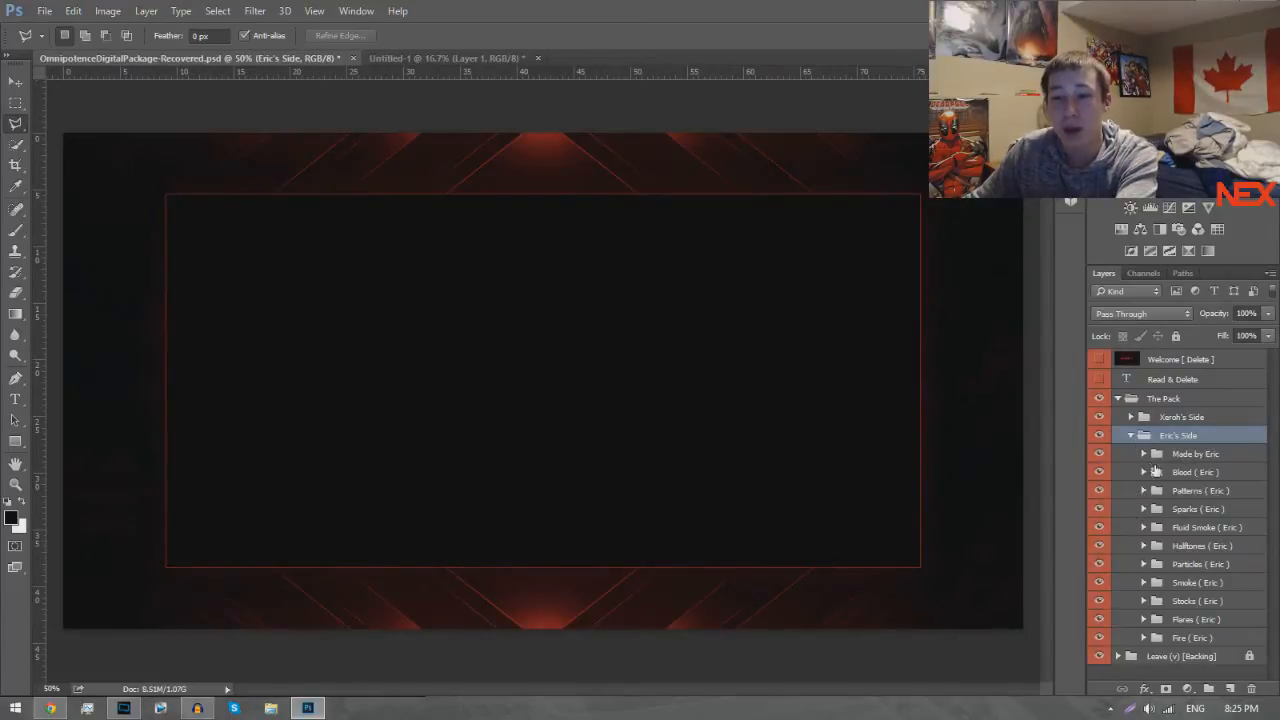
{"action": "left_click", "coordinate": [1150, 462]}
{"action": "left_click", "coordinate": [1144, 454]}
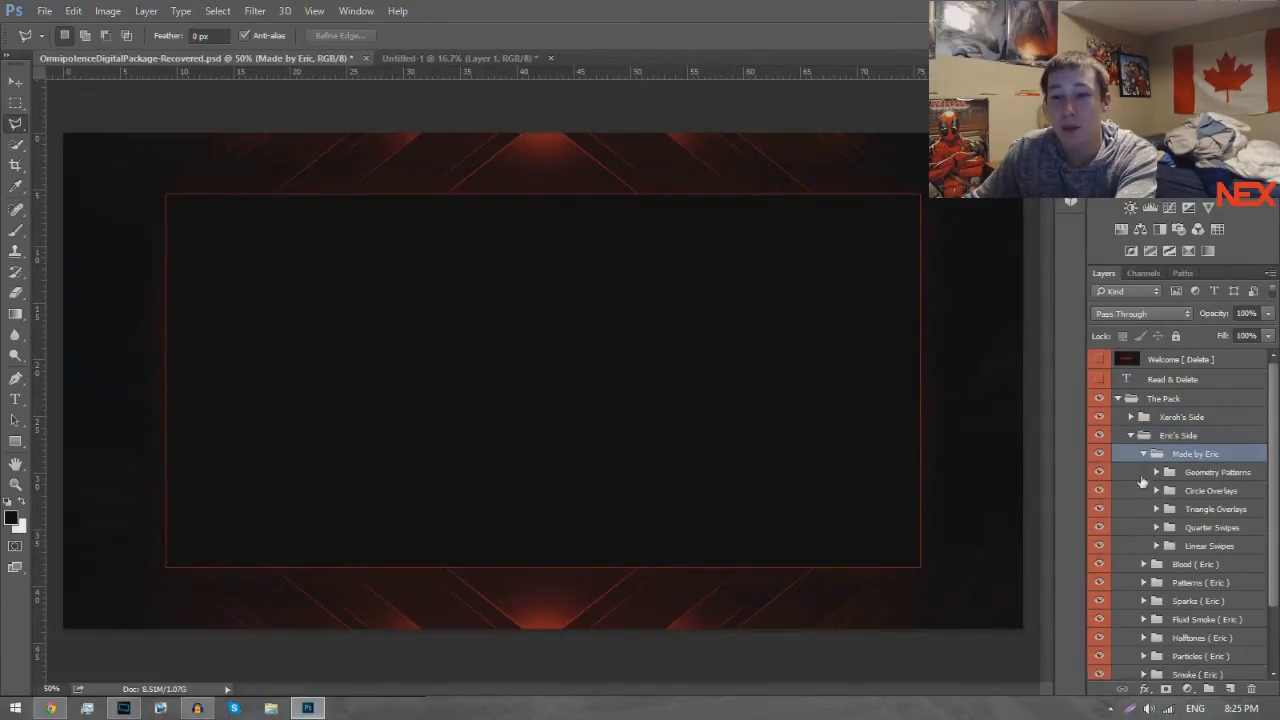
{"action": "left_click", "coordinate": [1157, 545]}
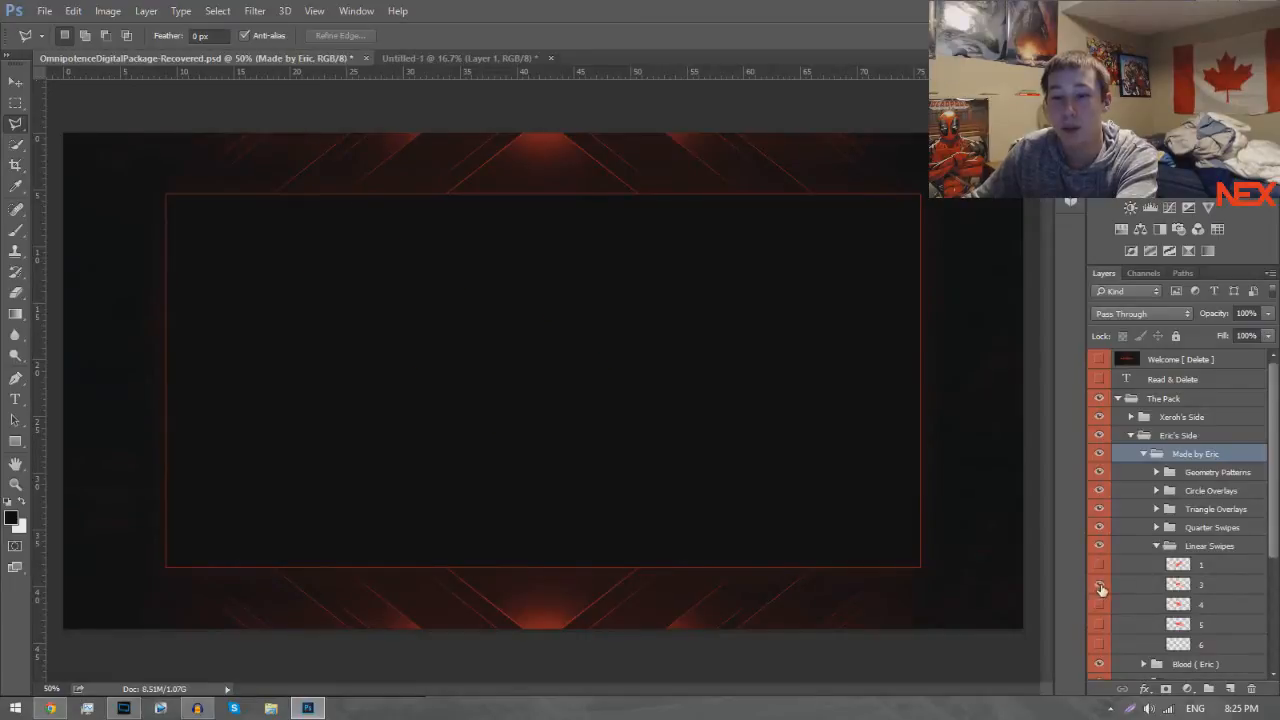
{"action": "left_click", "coordinate": [1100, 585]}
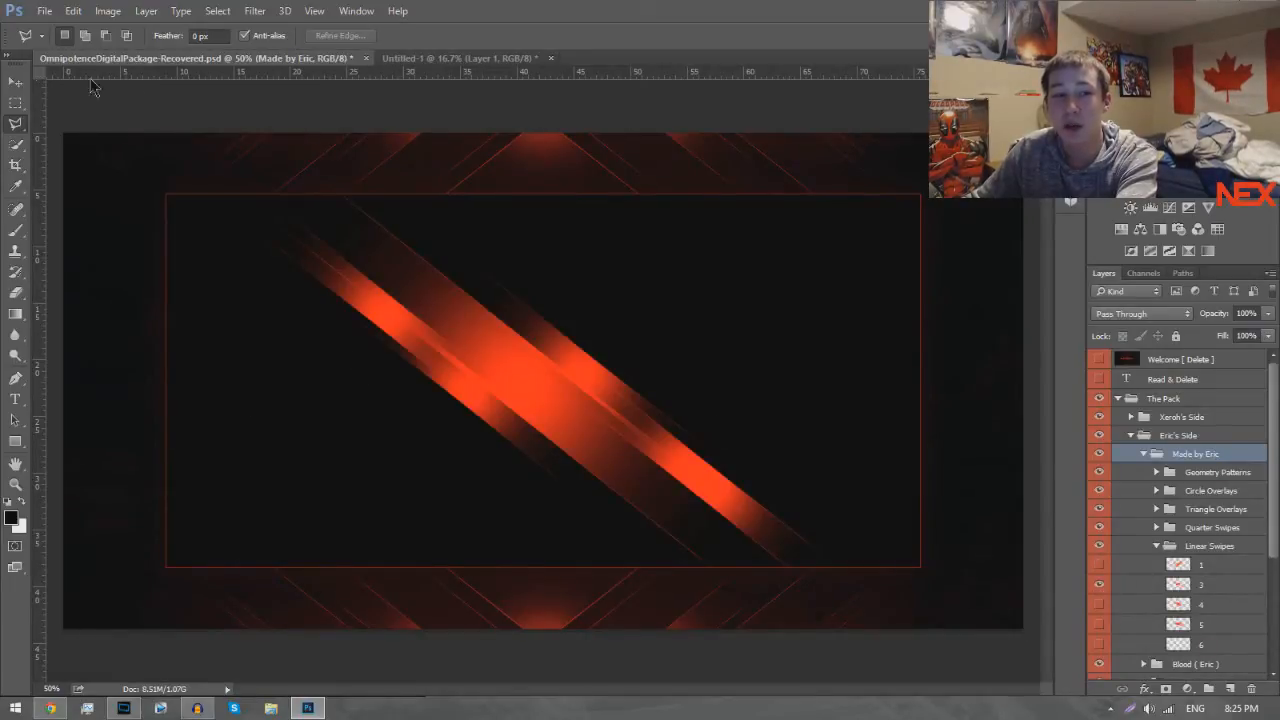
{"action": "left_click", "coordinate": [16, 82]}
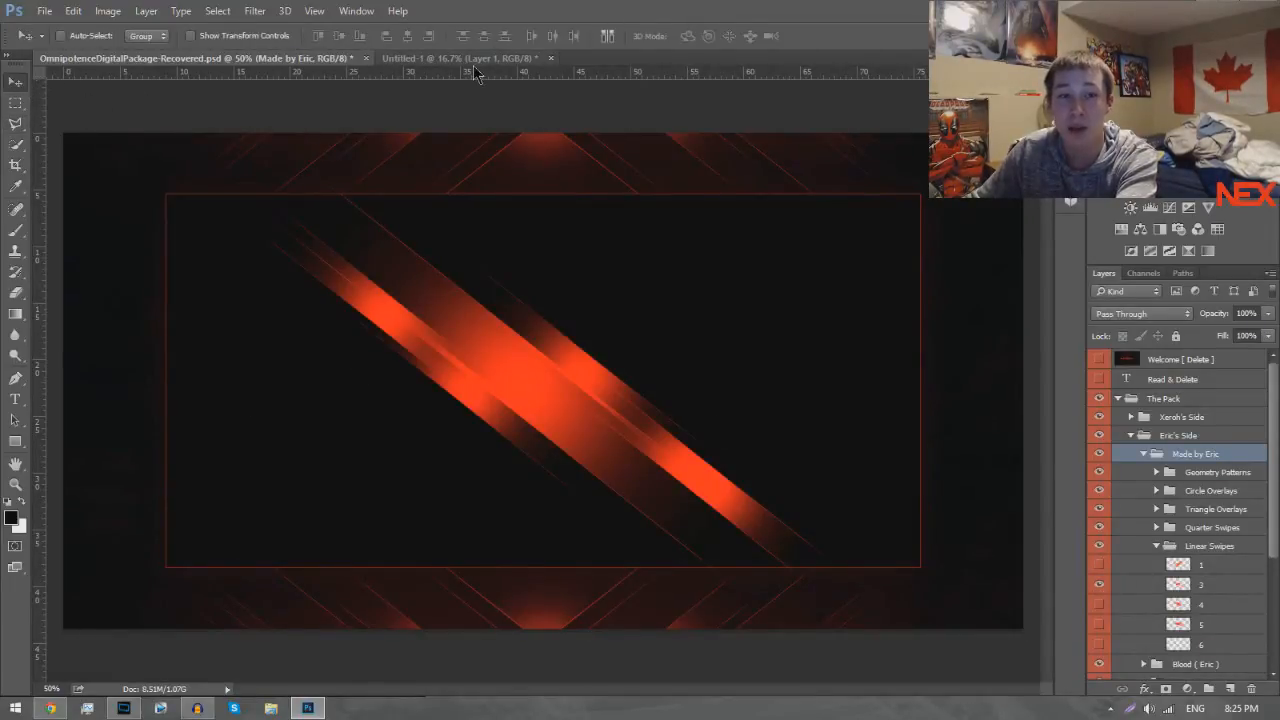
{"action": "left_click", "coordinate": [1277, 714]}
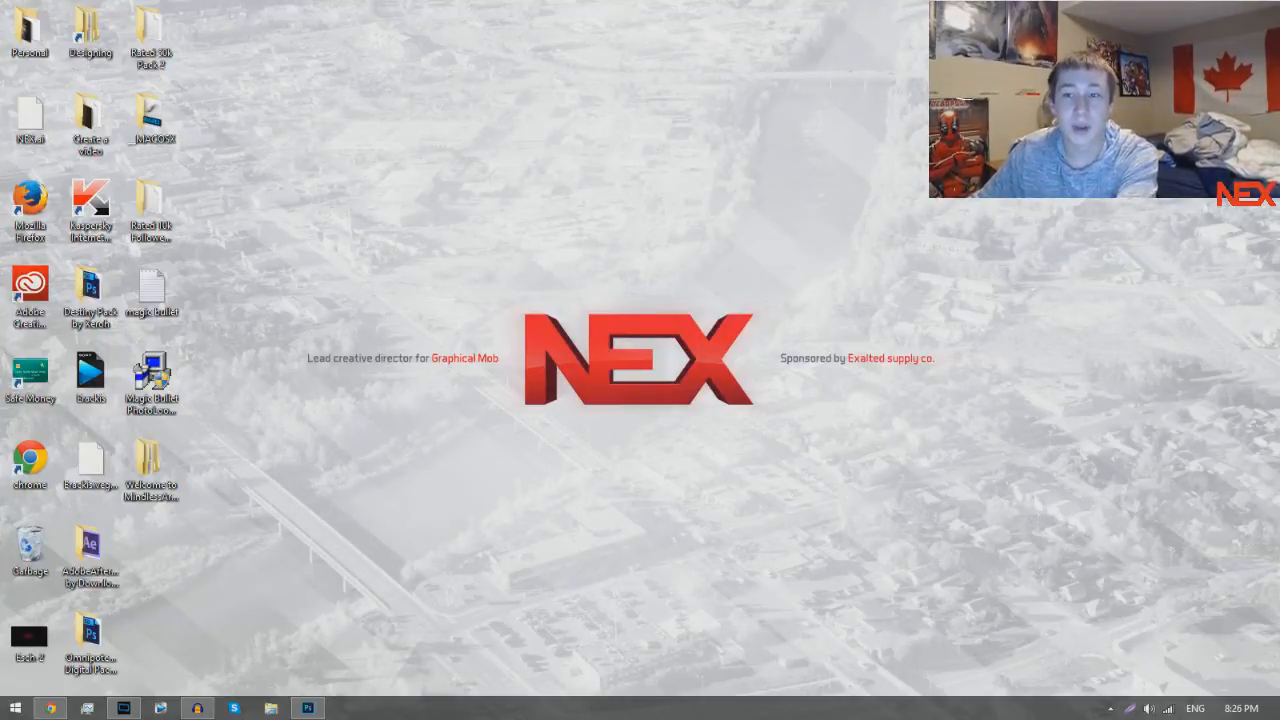
{"action": "left_click", "coordinate": [308, 708]}
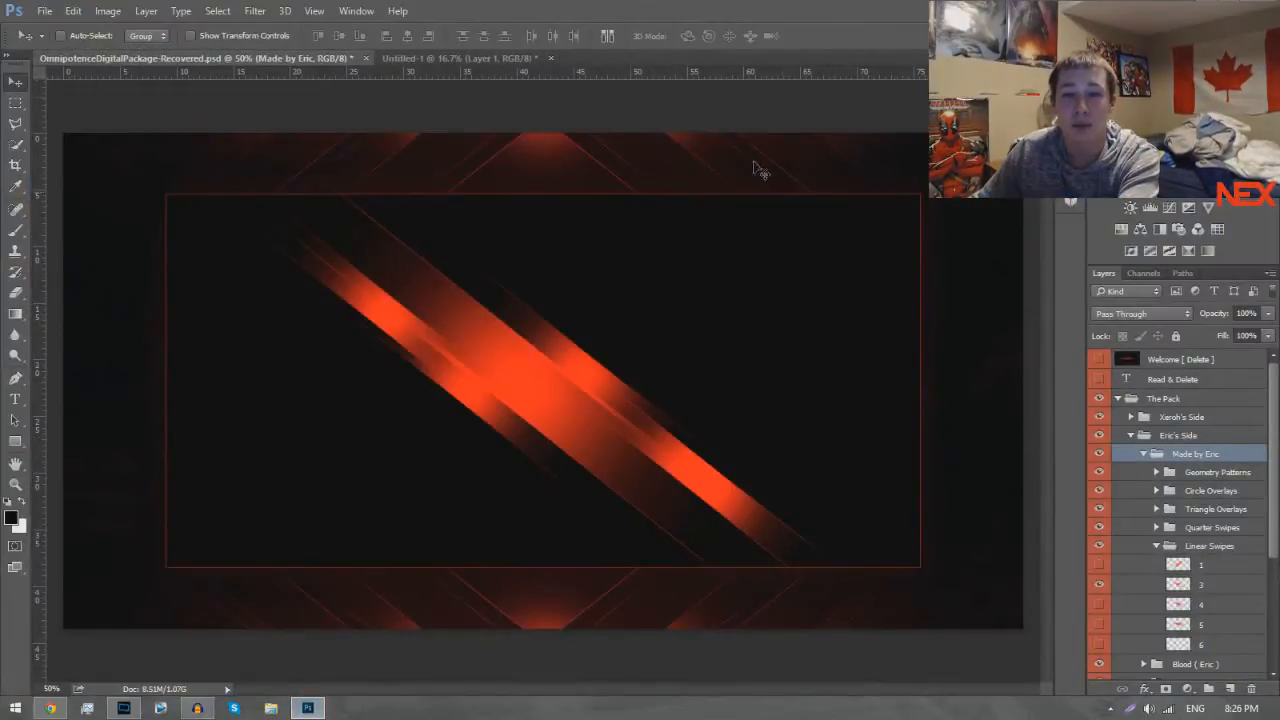
Add a horizontal guide at 50% in the Untitled-1 document.
{"action": "left_click", "coordinate": [440, 59]}
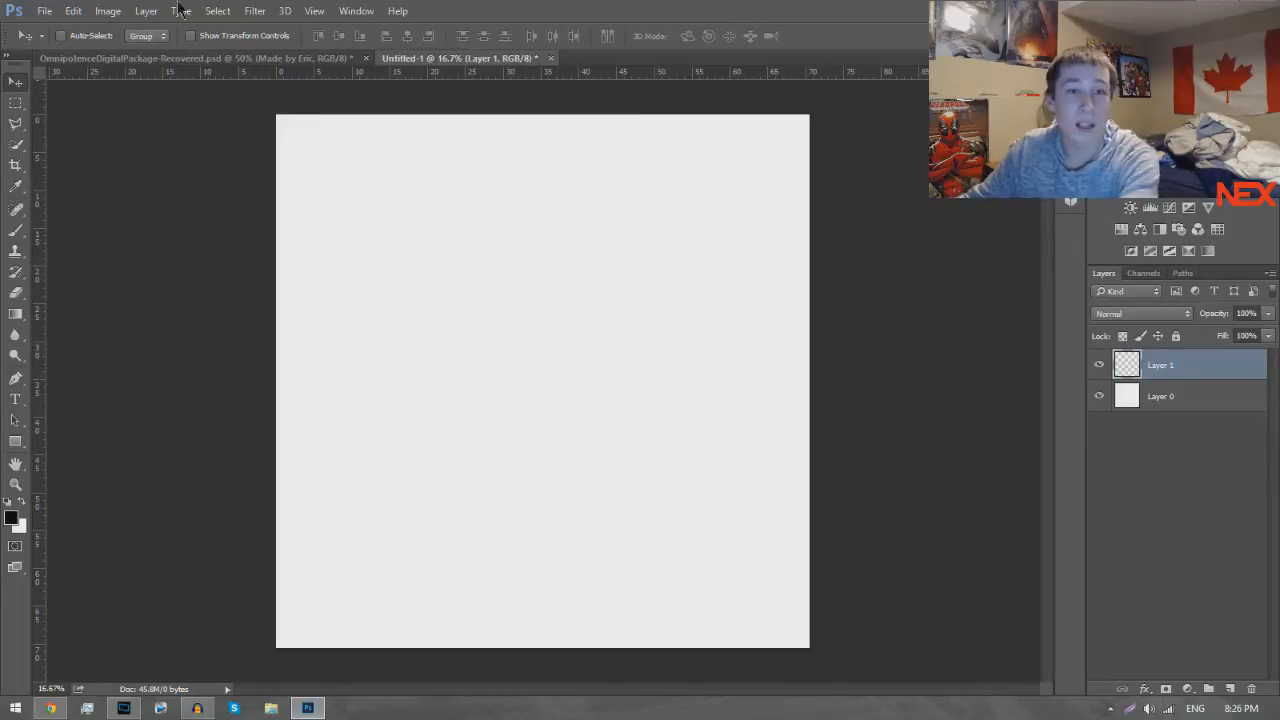
{"action": "left_click", "coordinate": [314, 11]}
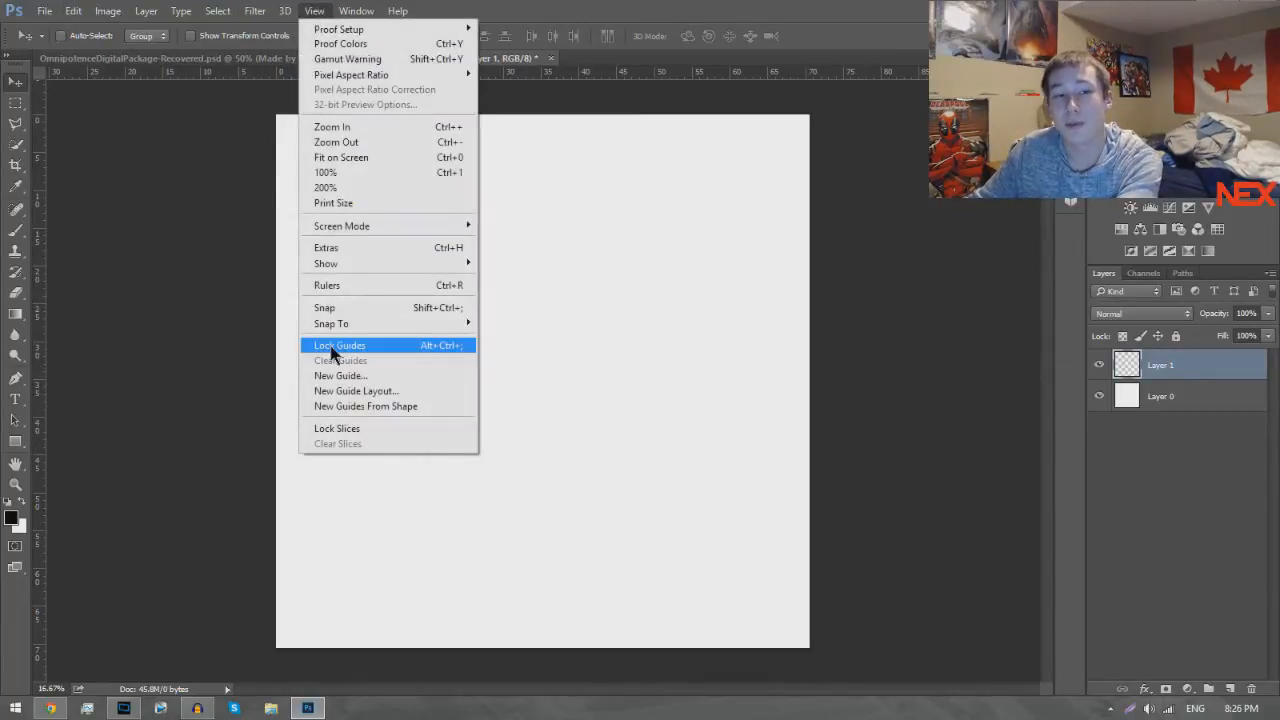
{"action": "left_click", "coordinate": [340, 375]}
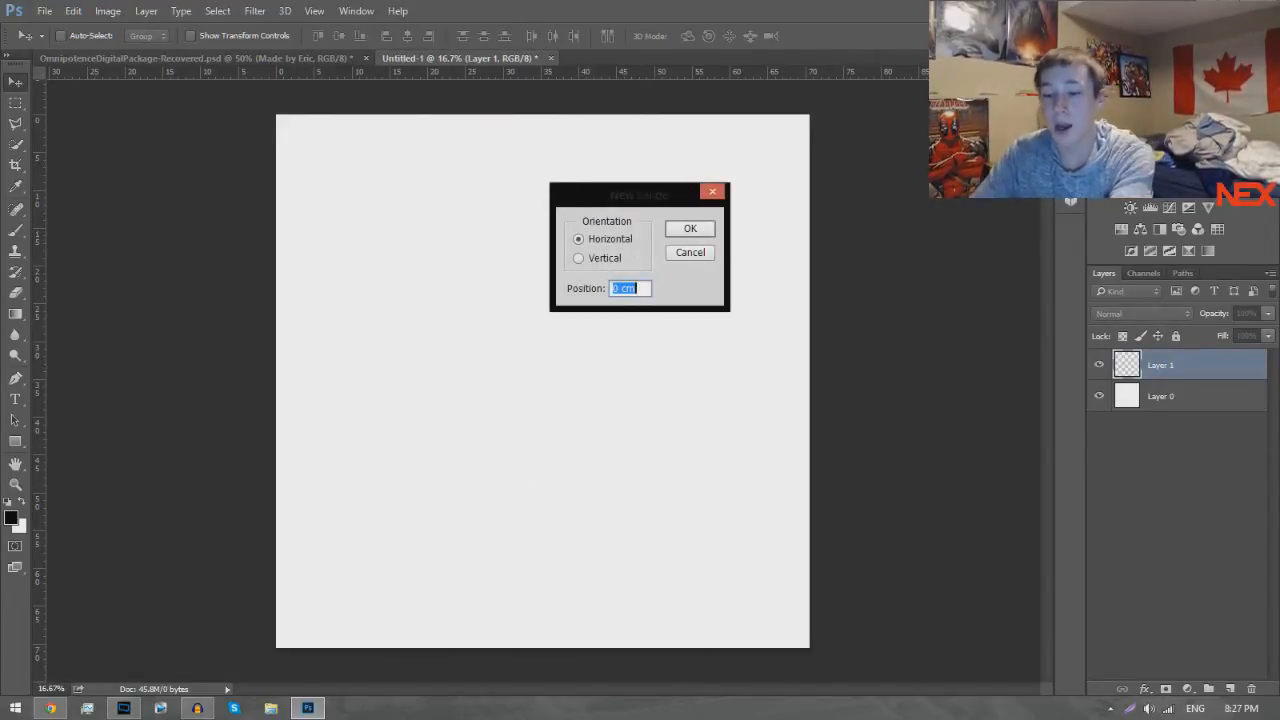
{"action": "type", "text": "50"}
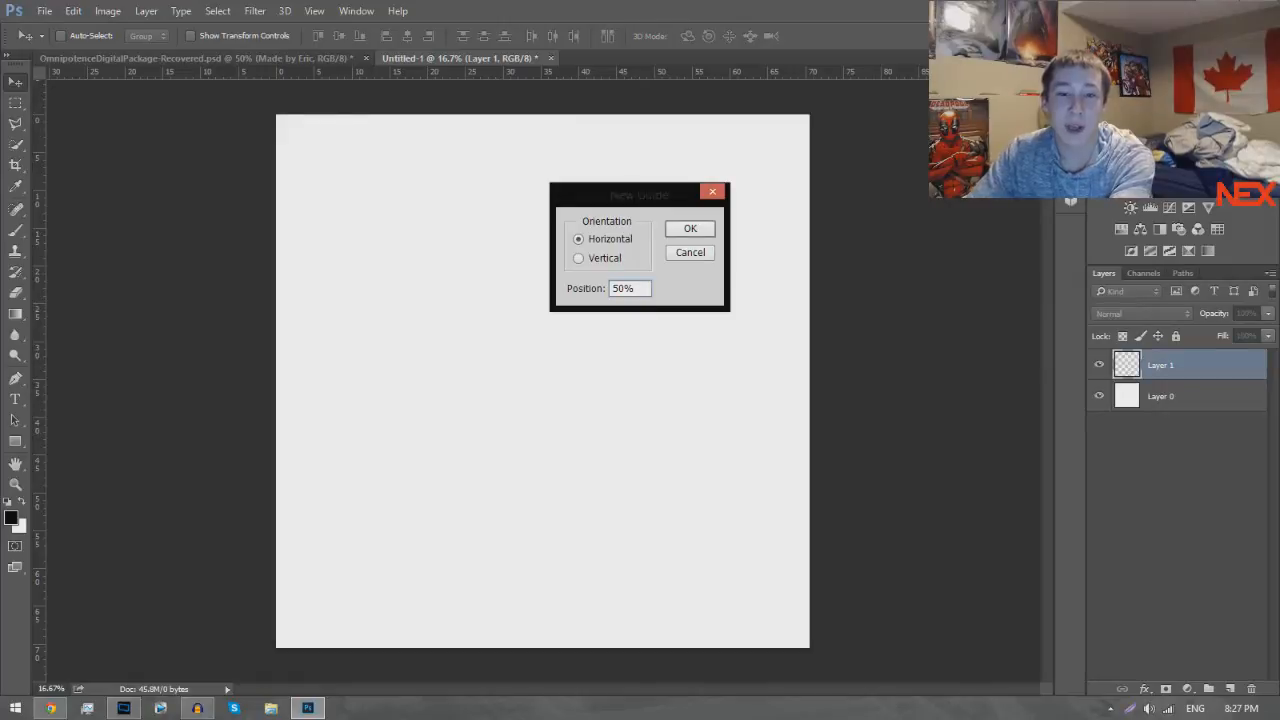
{"action": "type", "text": "%"}
{"action": "key", "text": "Return"}
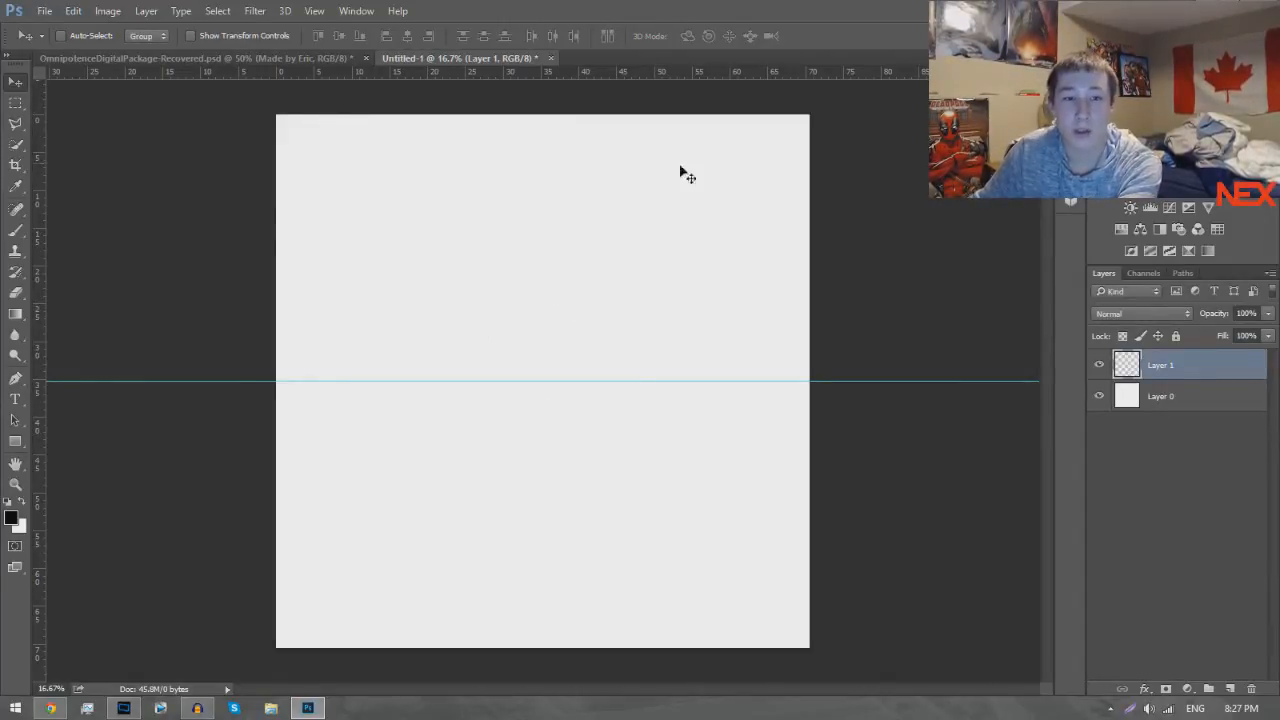
Add a vertical guide at 50% so it crosses the horizontal guide at the canvas centre.
{"action": "left_click", "coordinate": [318, 10]}
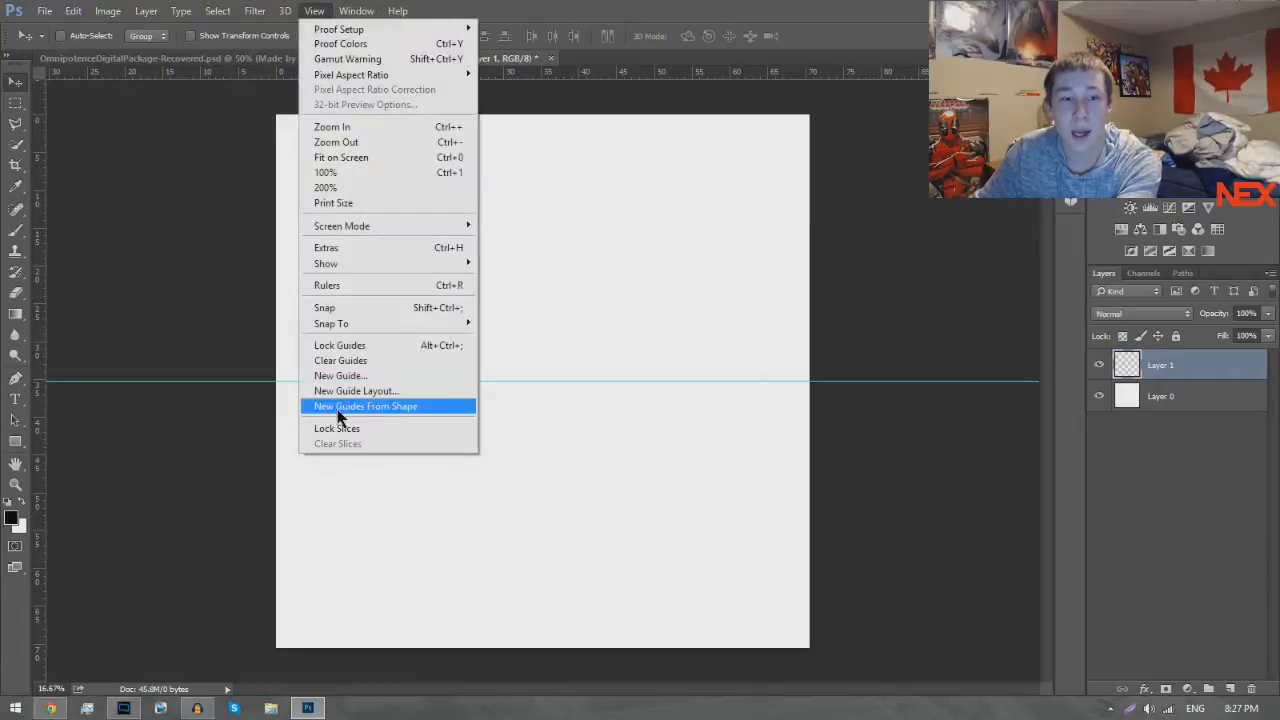
{"action": "left_click", "coordinate": [342, 378]}
{"action": "type", "text": "50"}
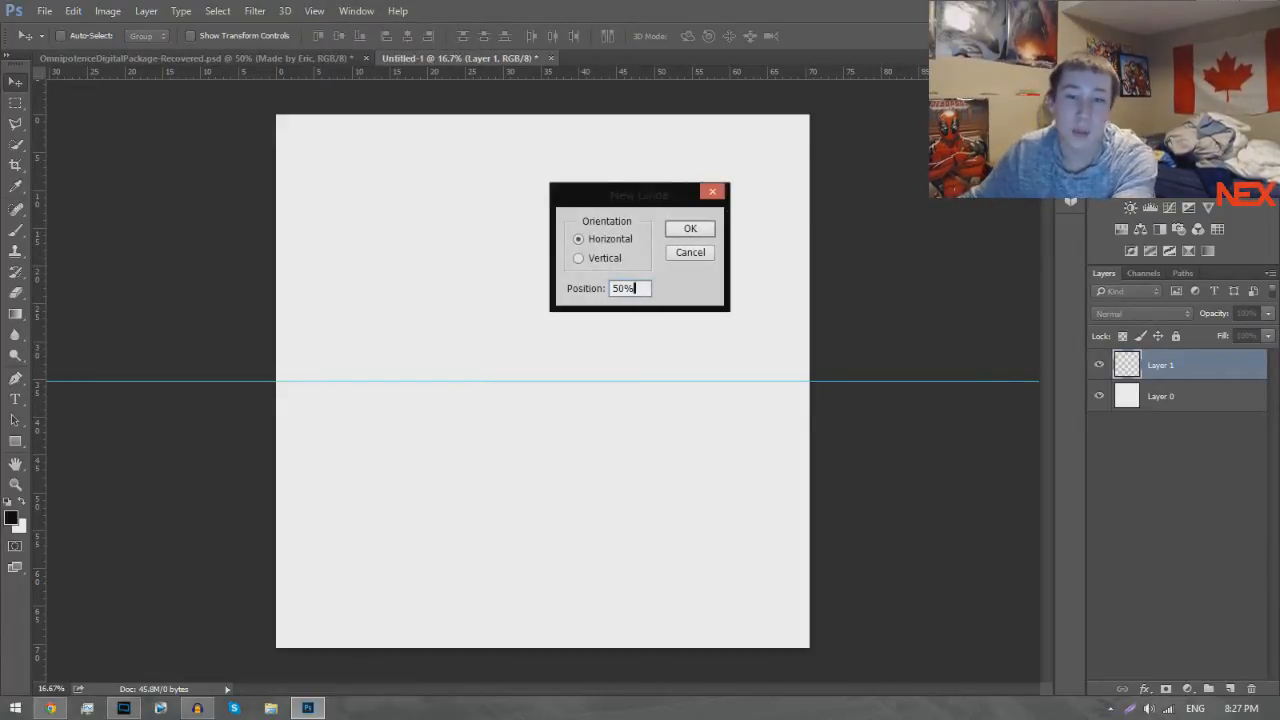
{"action": "left_click", "coordinate": [688, 230]}
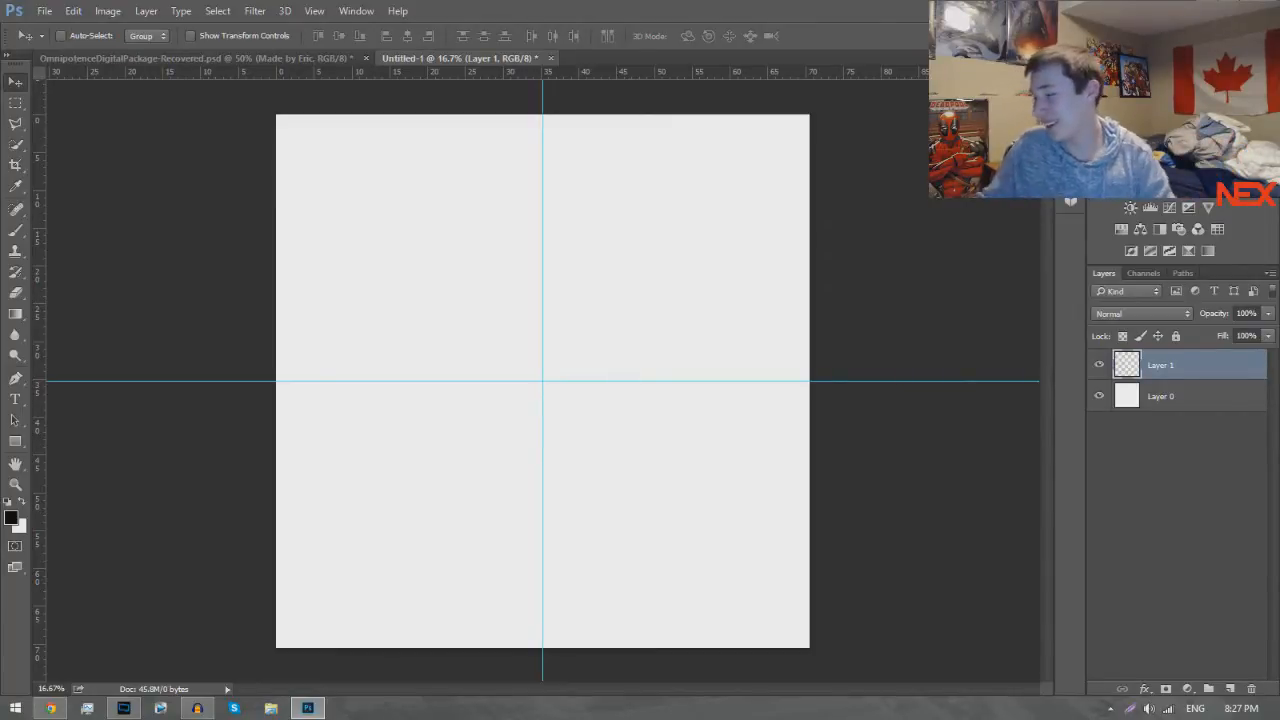
Draw a wide, low rectangular selection centred on the guide intersection, spanning nearly the full canvas width.
{"action": "left_click", "coordinate": [15, 102]}
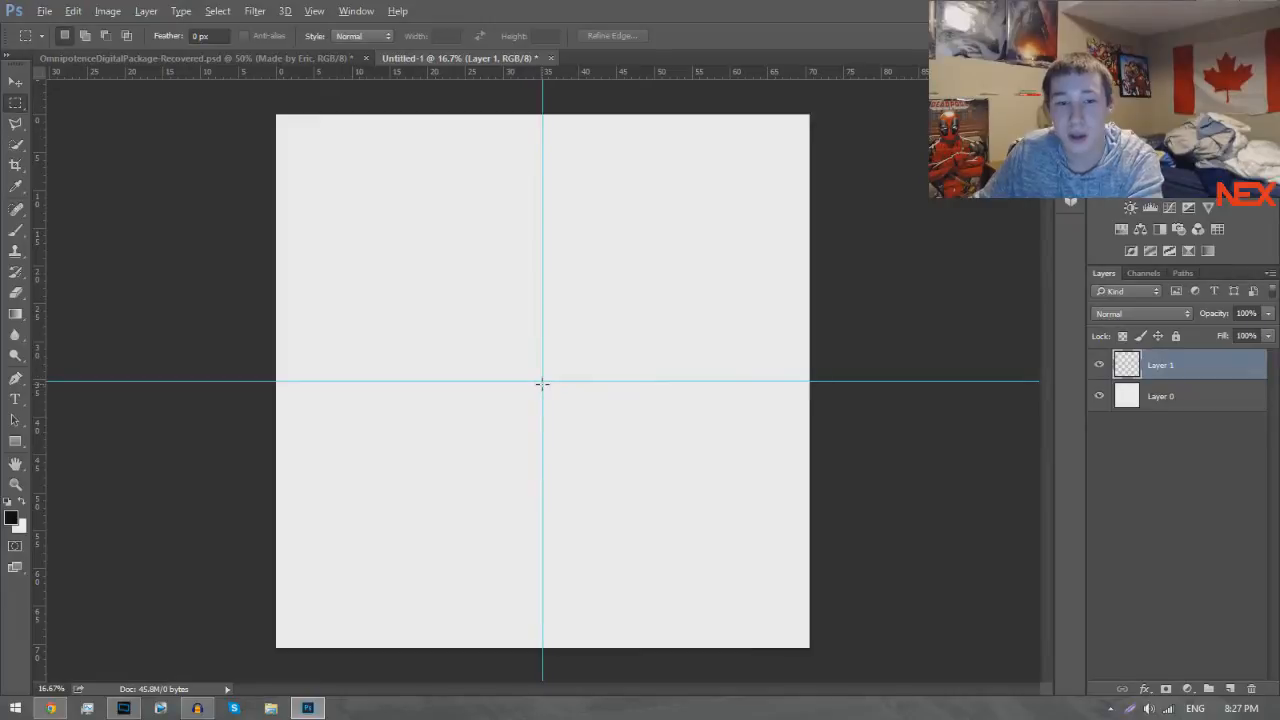
{"action": "left_click_drag", "start_coordinate": [541, 380], "coordinate": [797, 340]}
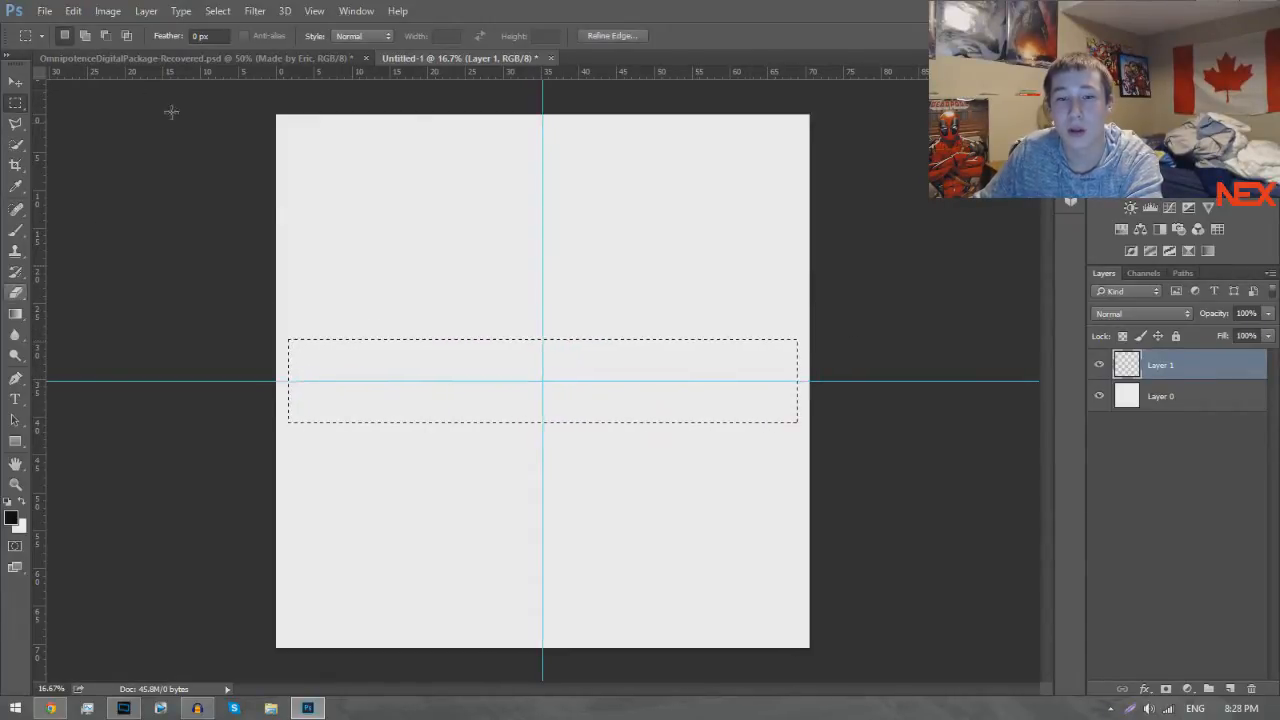
{"action": "right_click", "coordinate": [22, 106]}
{"action": "left_click", "coordinate": [95, 115]}
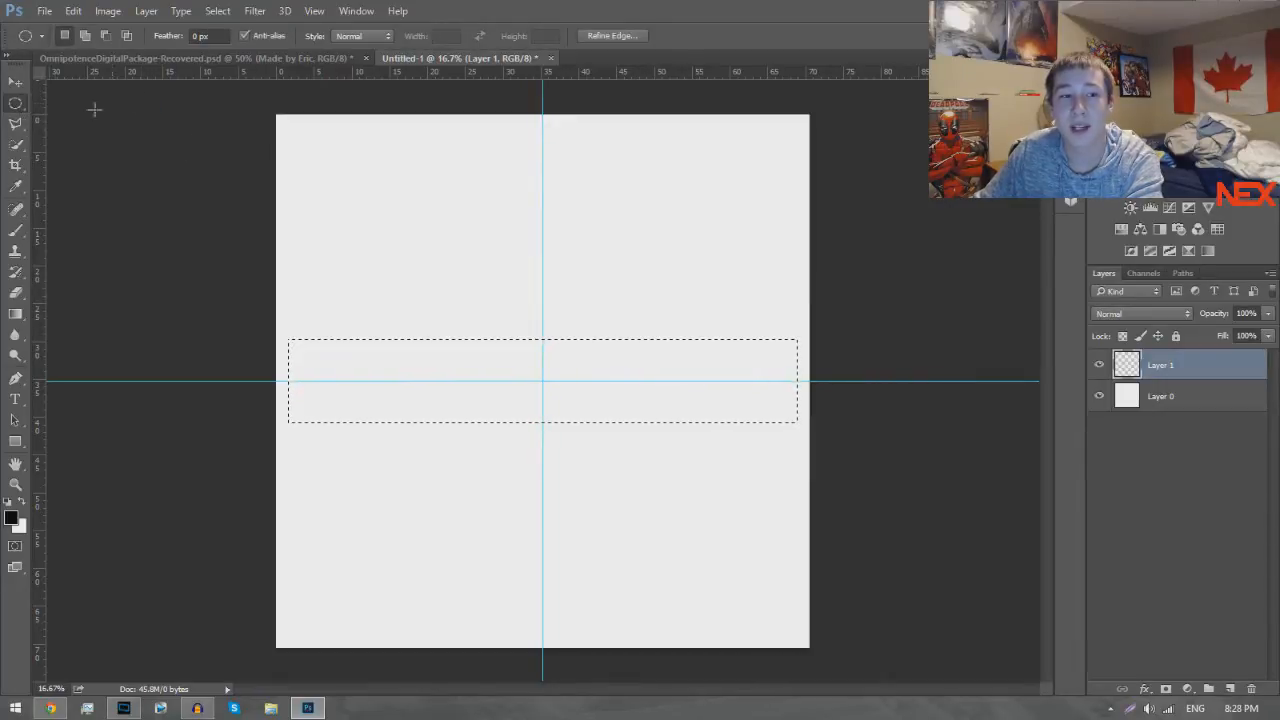
{"action": "right_click", "coordinate": [15, 104]}
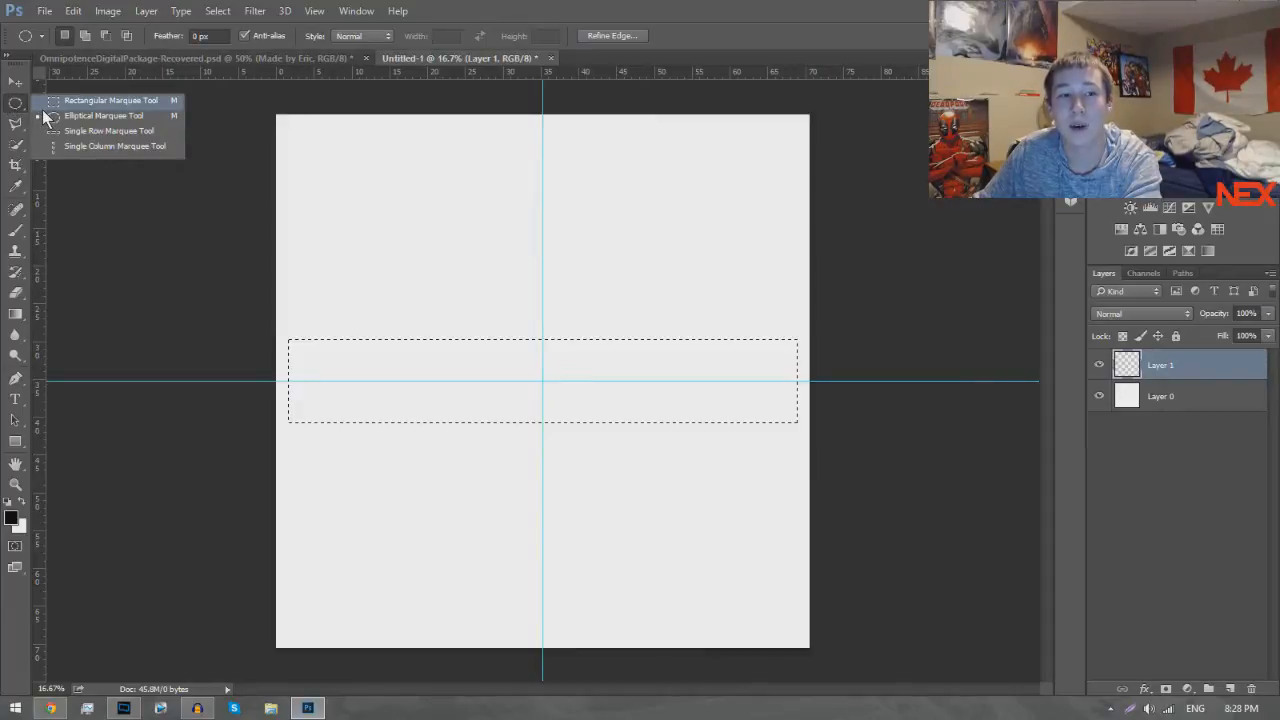
{"action": "left_click", "coordinate": [42, 104]}
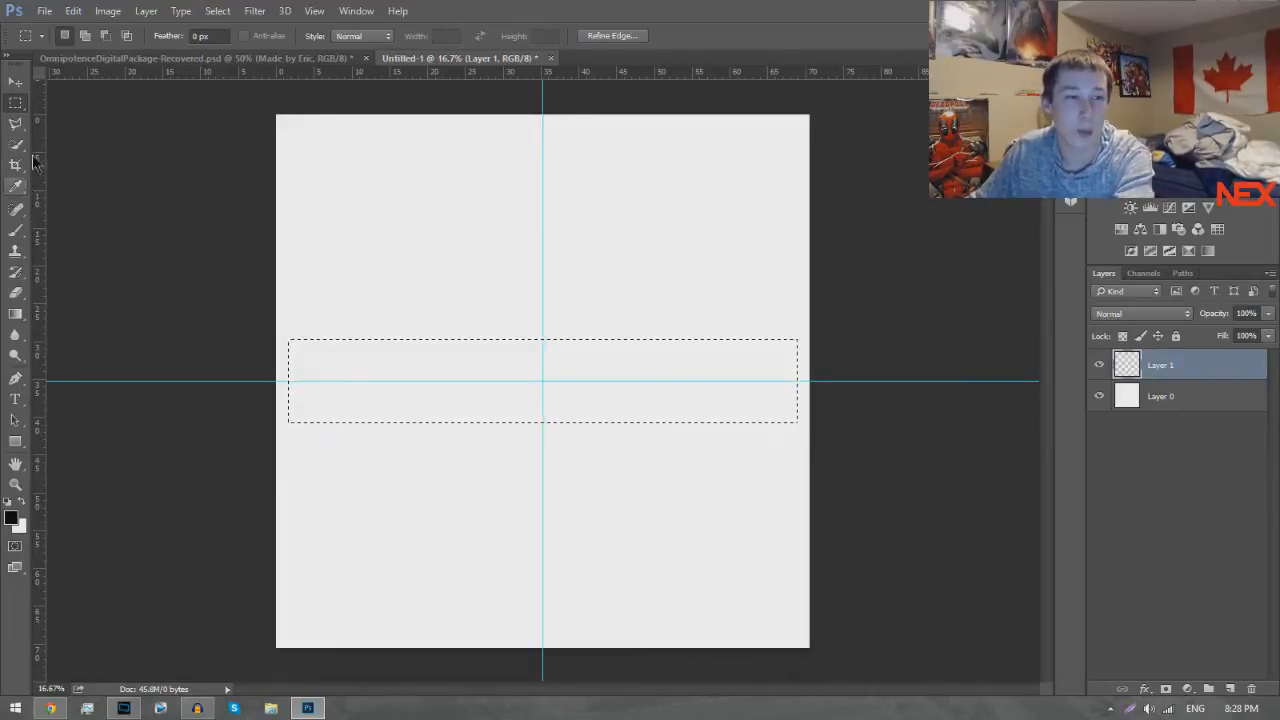
Swap the foreground and background colours, fill the rectangular selection on Layer 1 with black, and deselect.
{"action": "left_click", "coordinate": [24, 503]}
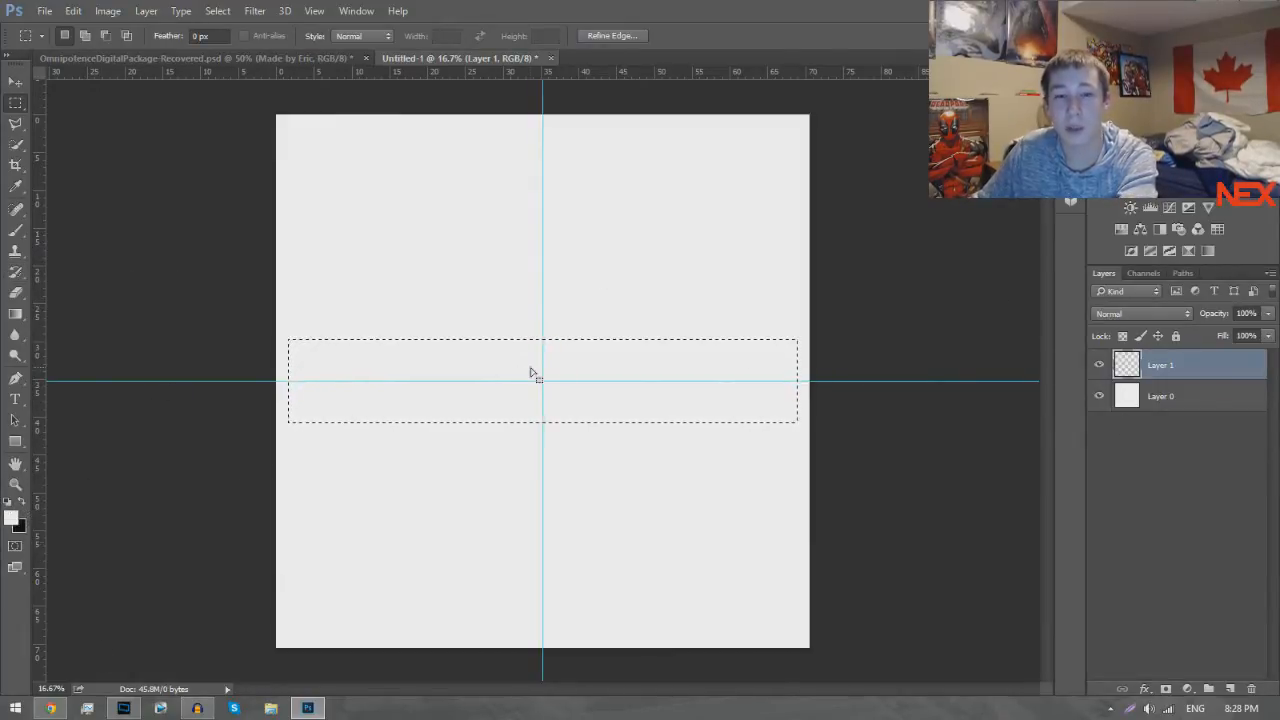
{"action": "key", "text": "ctrl+BackSpace"}
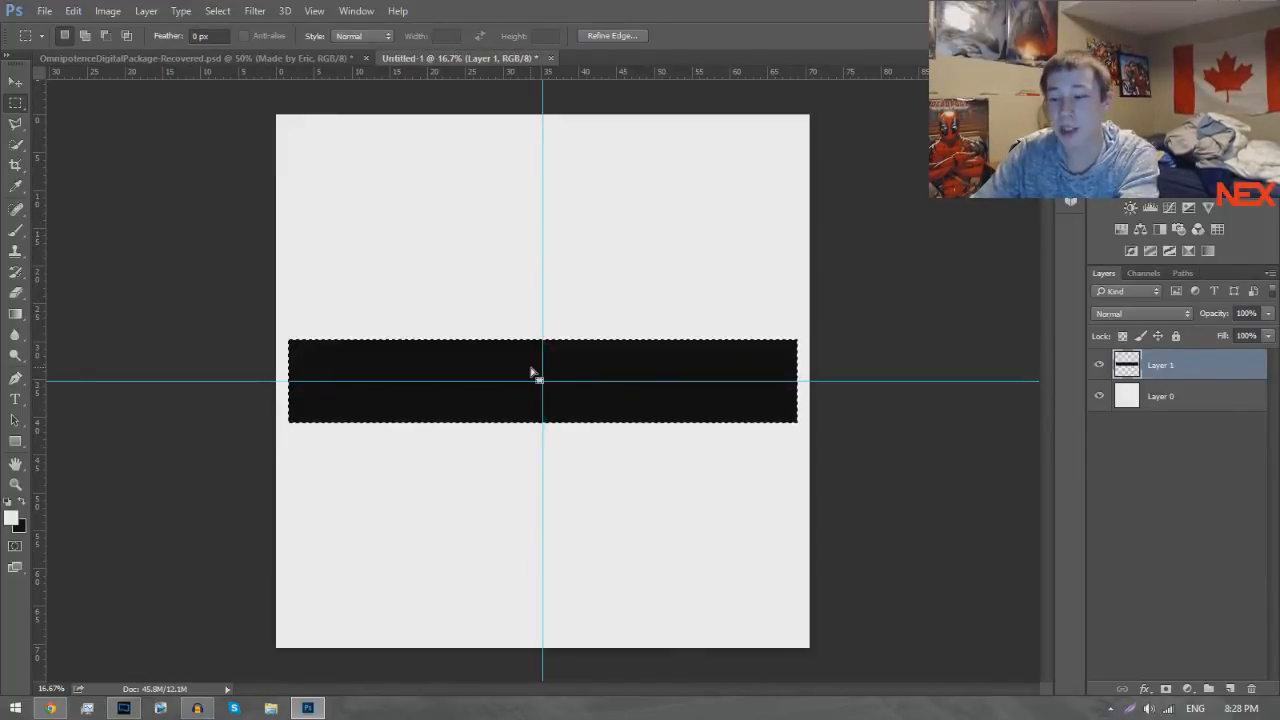
{"action": "key", "text": "ctrl+d"}
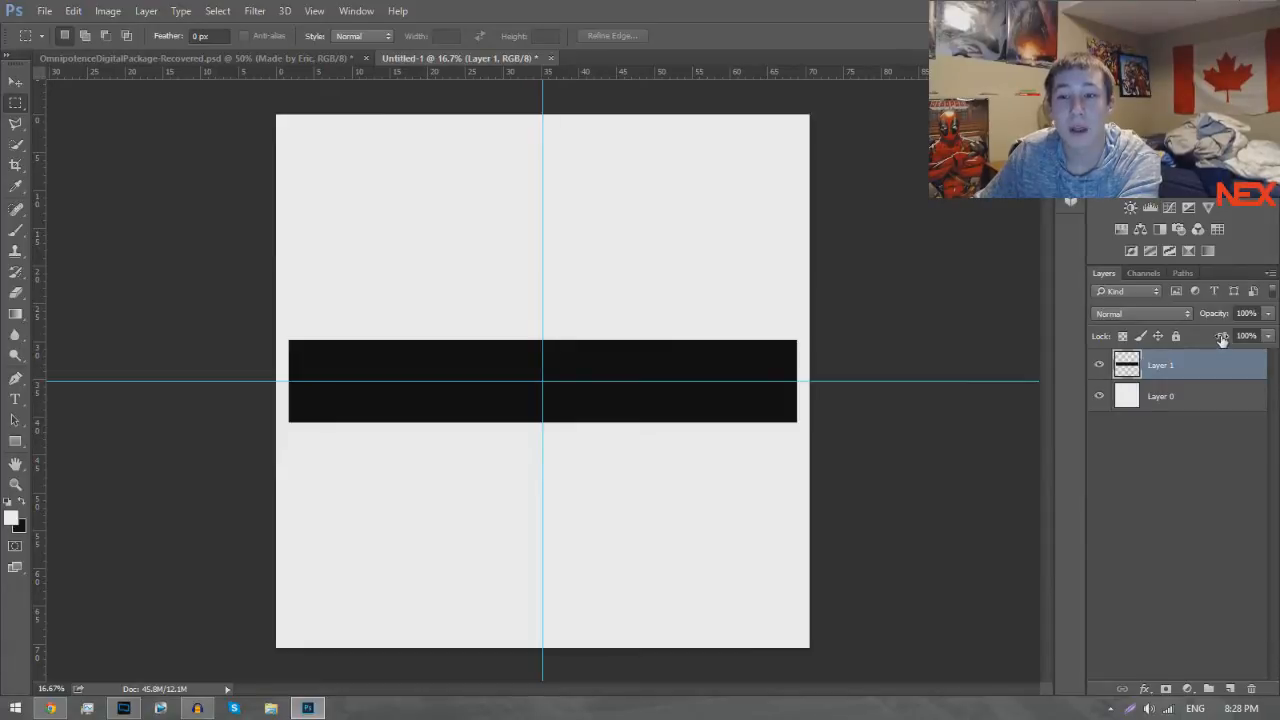
Set Layer 1's fill to 0% while keeping its opacity at 100%.
{"action": "double_click", "coordinate": [1198, 376]}
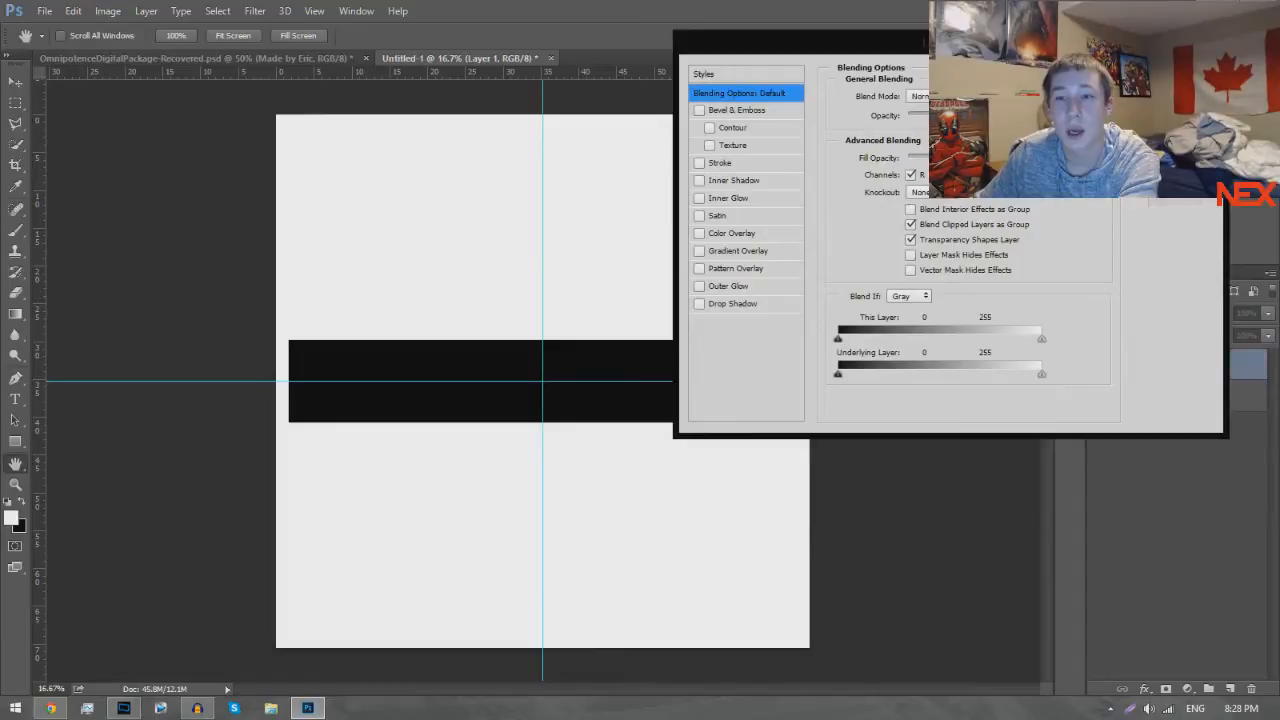
{"action": "left_click", "coordinate": [1174, 100]}
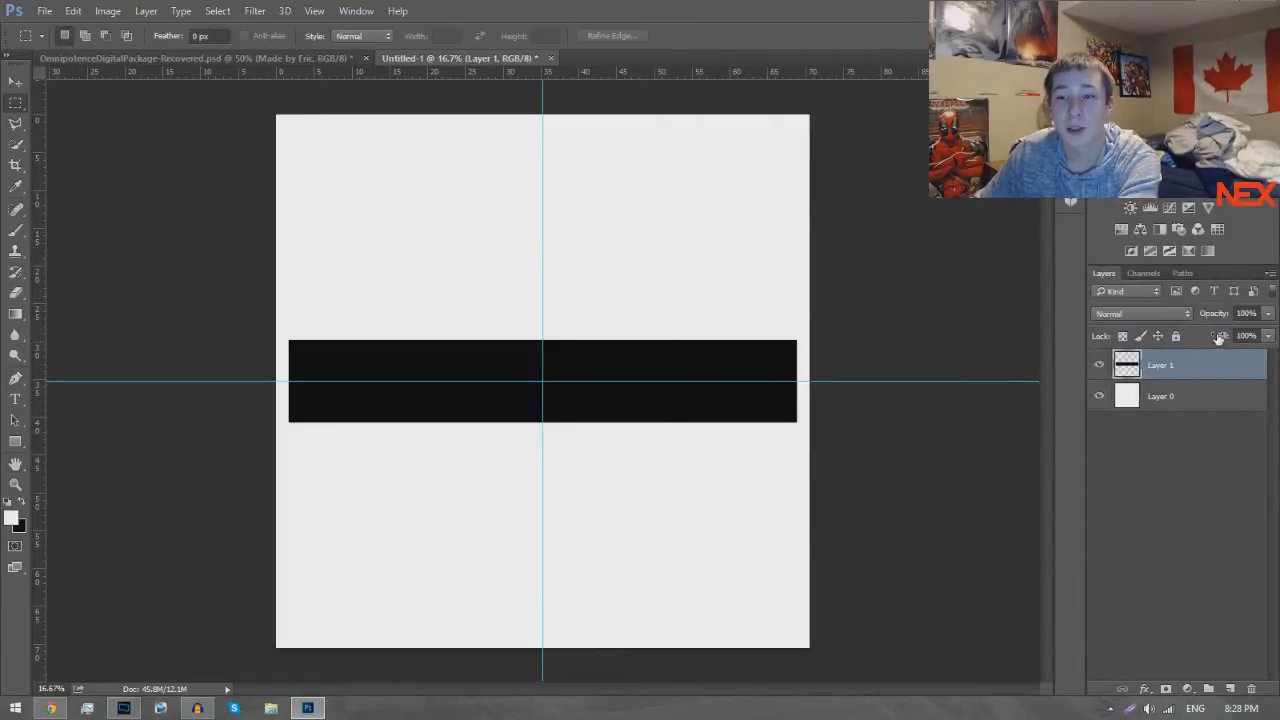
{"action": "left_click_drag", "start_coordinate": [1218, 337], "coordinate": [1092, 324]}
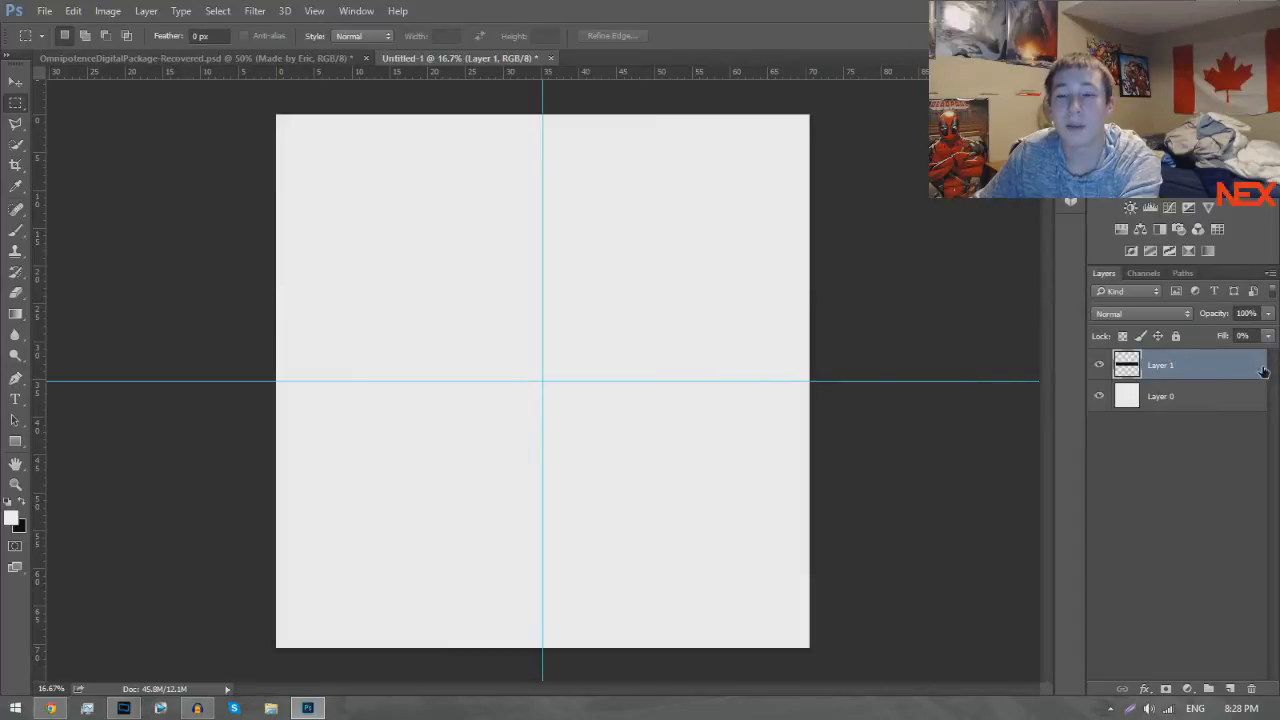
Add a black Stroke layer style to Layer 1 and thicken it to about 10 px.
{"action": "double_click", "coordinate": [1263, 371]}
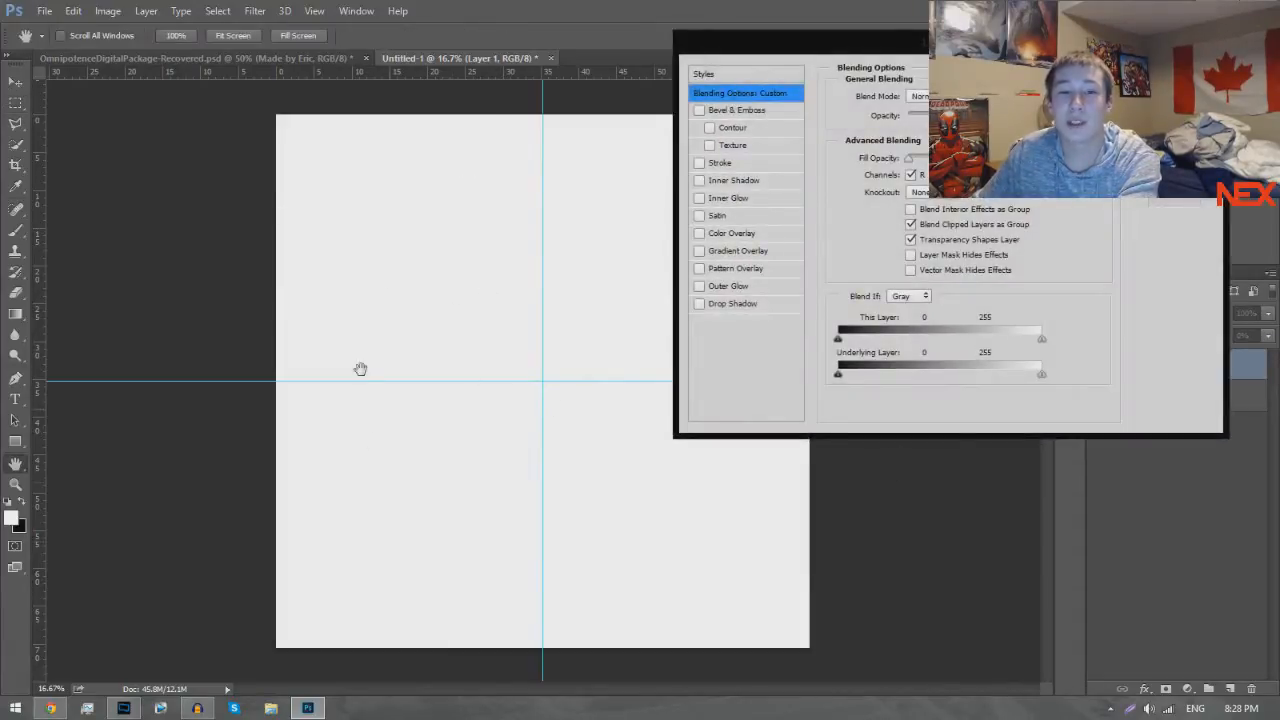
{"action": "left_click", "coordinate": [700, 163]}
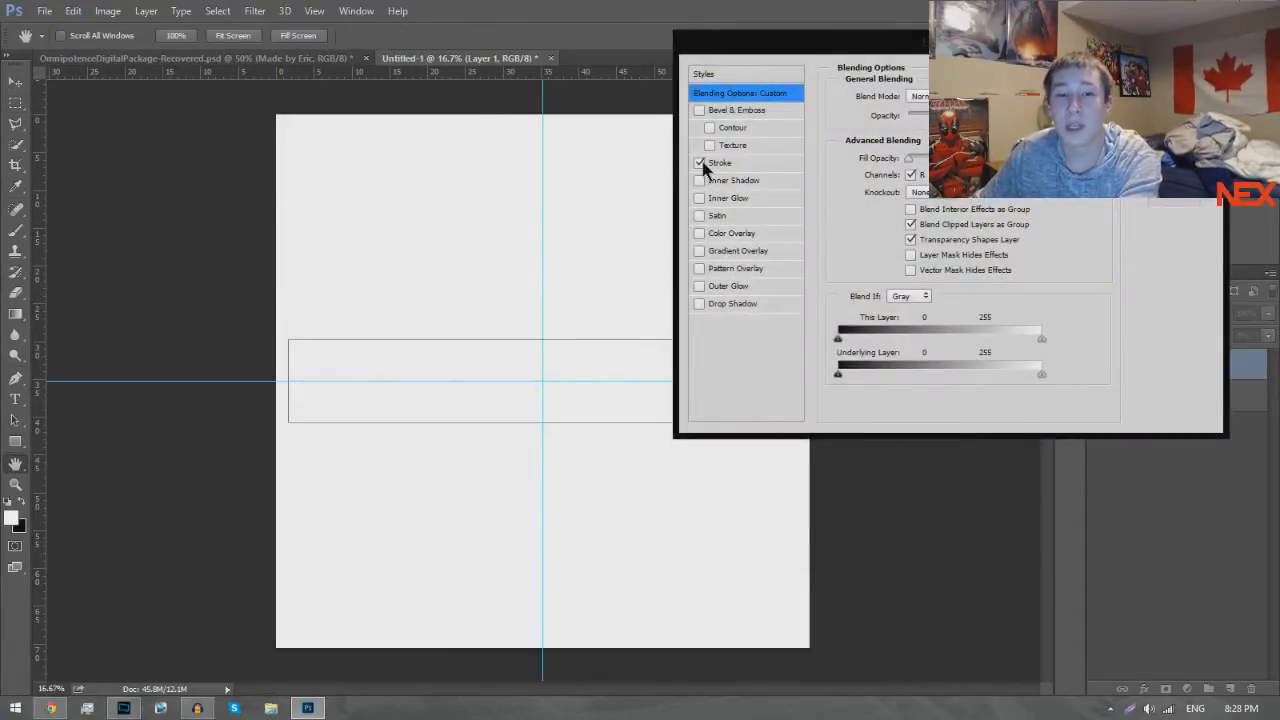
{"action": "left_click", "coordinate": [712, 163]}
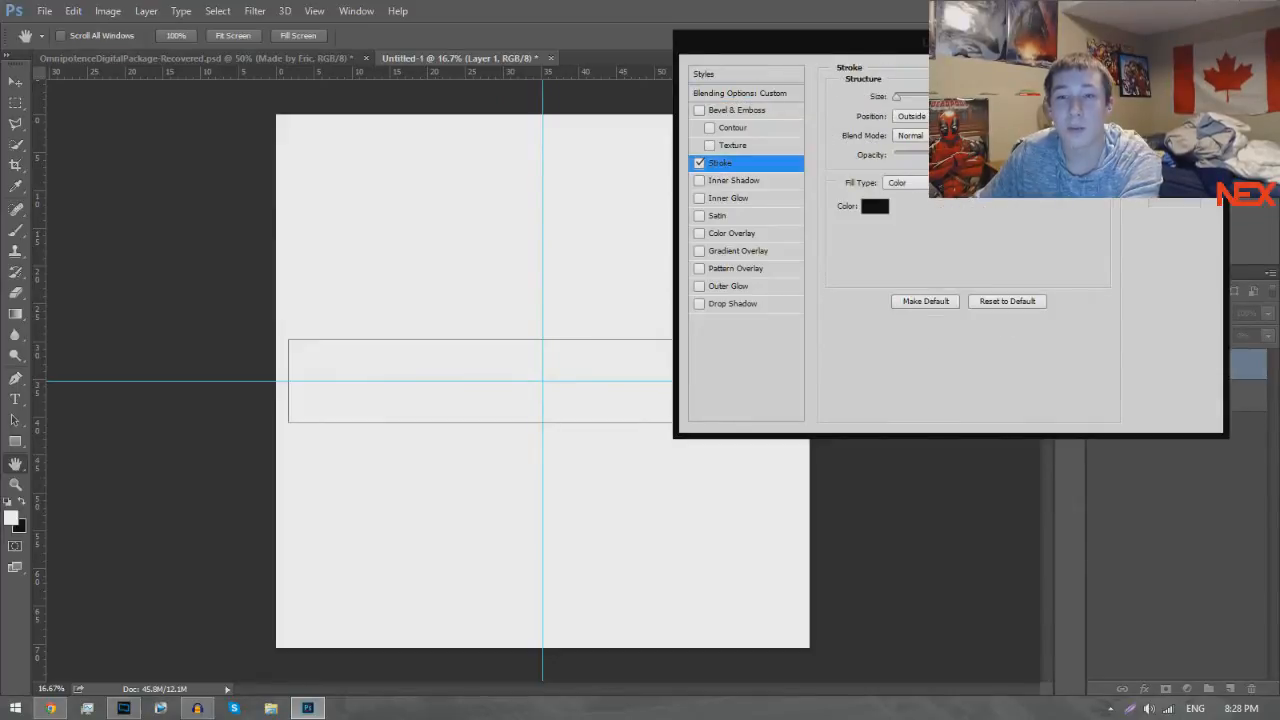
{"action": "left_click_drag", "start_coordinate": [908, 96], "coordinate": [905, 98]}
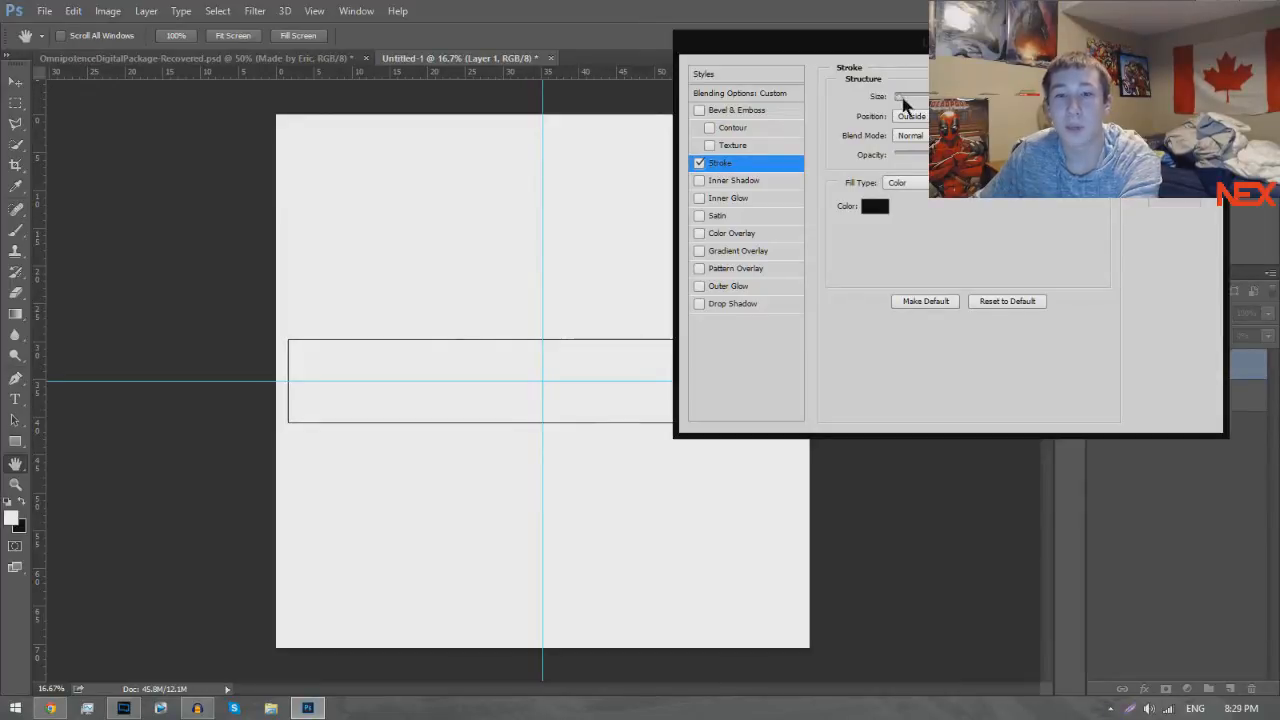
{"action": "type", "text": "10"}
{"action": "key", "text": "Down"}
{"action": "key", "text": "Down"}
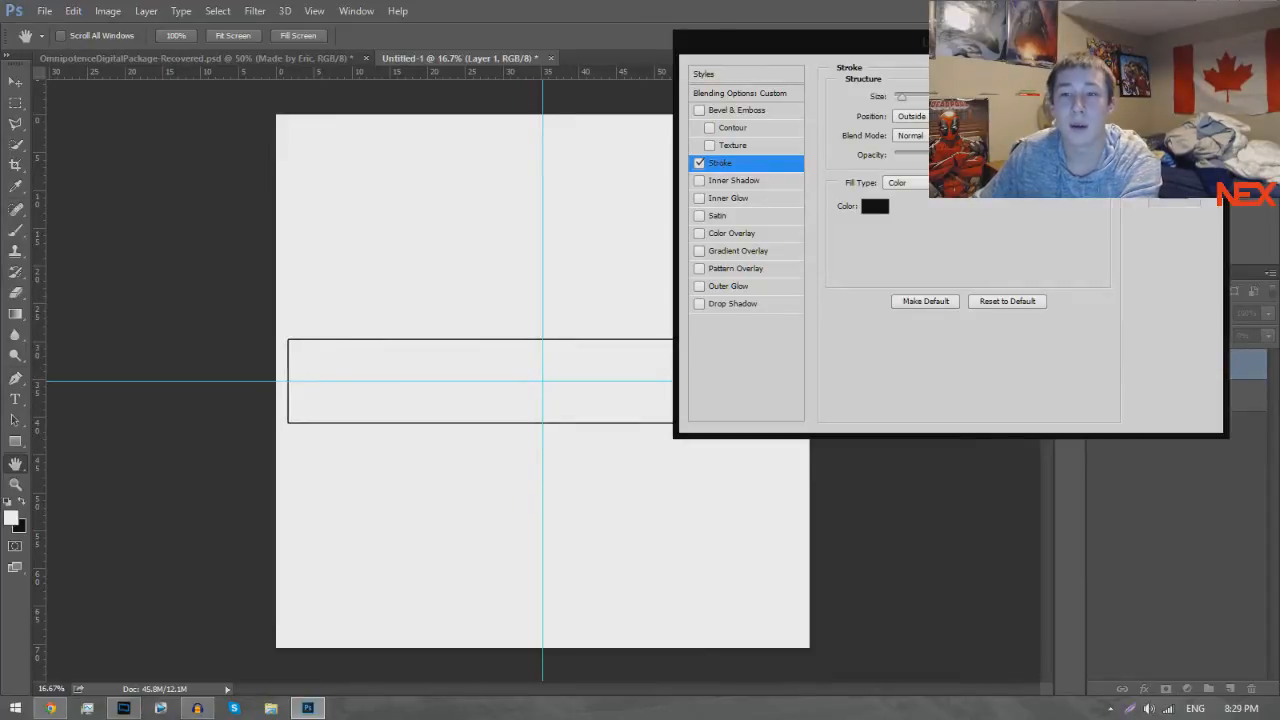
Set the stroke's position to Inside and apply the layer style.
{"action": "left_click", "coordinate": [911, 116]}
{"action": "left_click", "coordinate": [909, 134]}
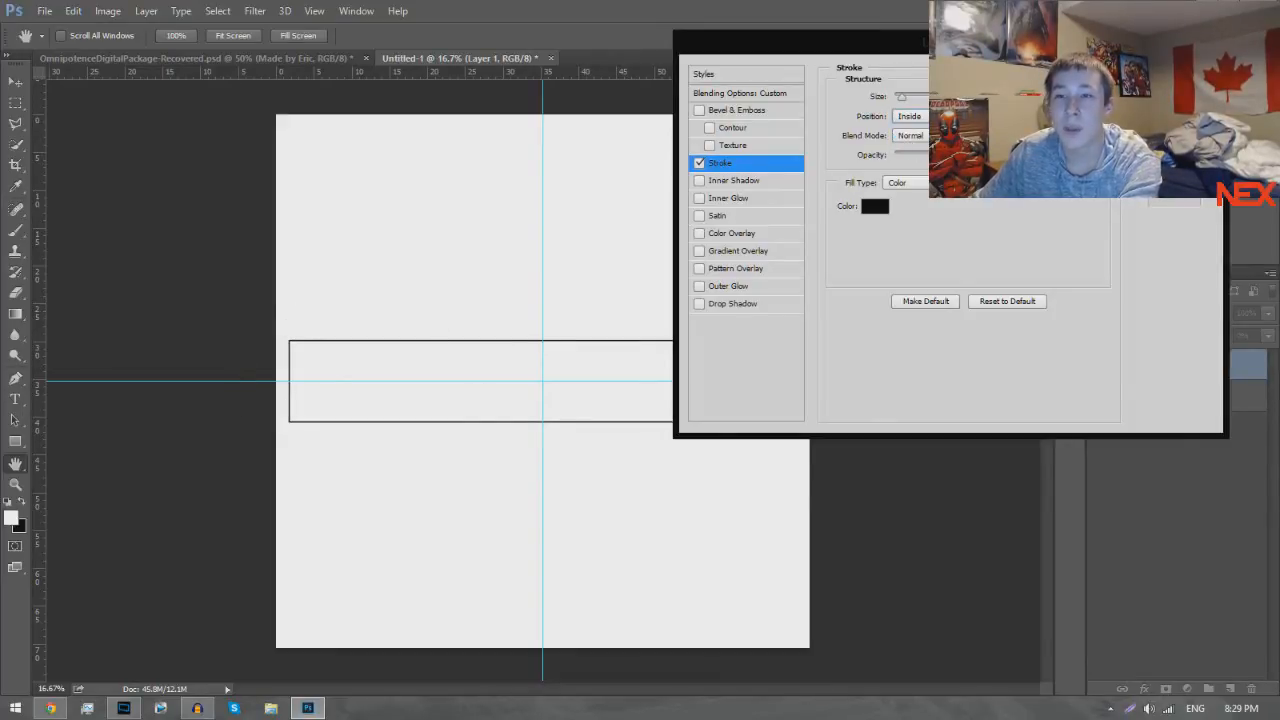
{"action": "left_click", "coordinate": [1174, 75]}
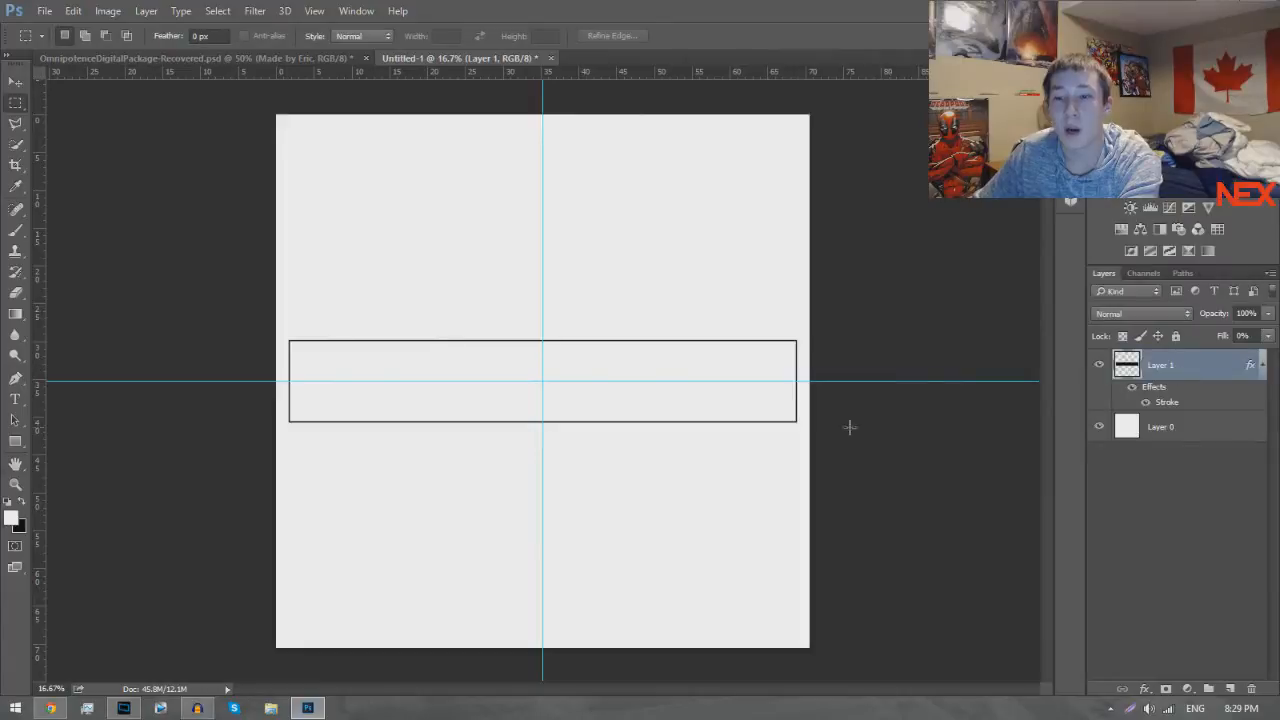
Collapse the list of effects shown under Layer 1.
{"action": "right_click", "coordinate": [1180, 365]}
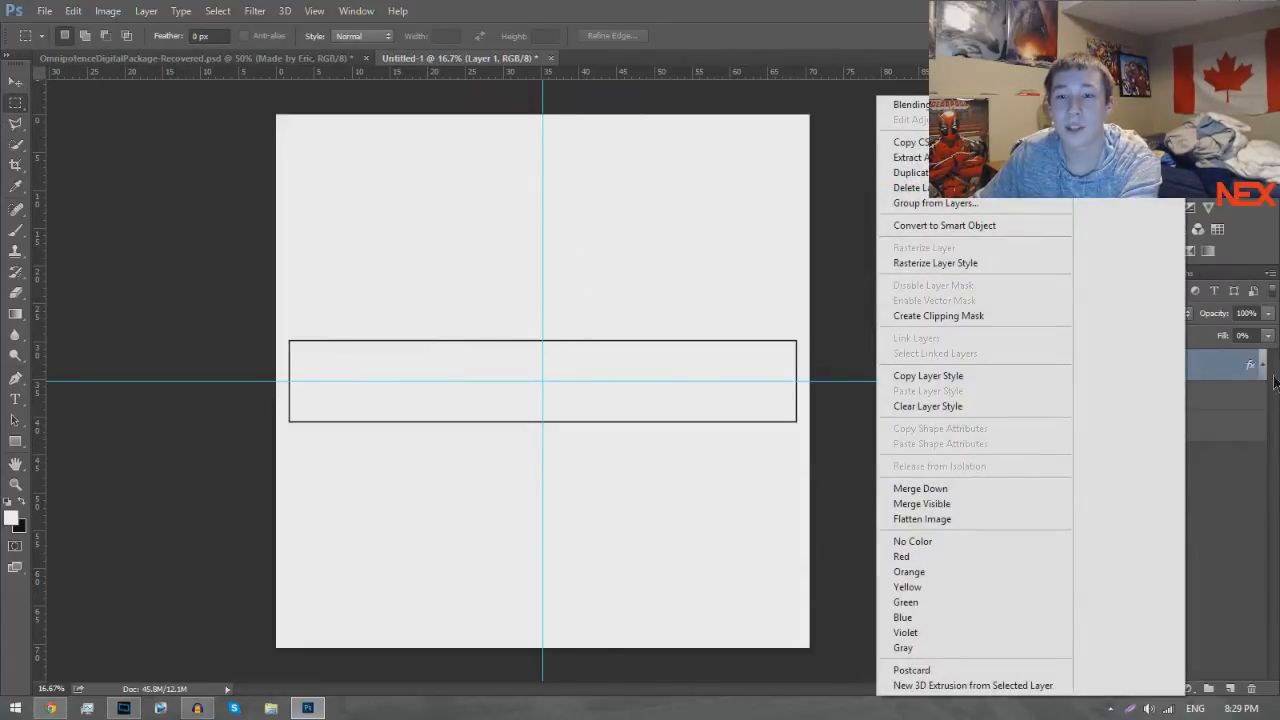
{"action": "left_click", "coordinate": [1246, 366]}
{"action": "left_click", "coordinate": [1260, 365]}
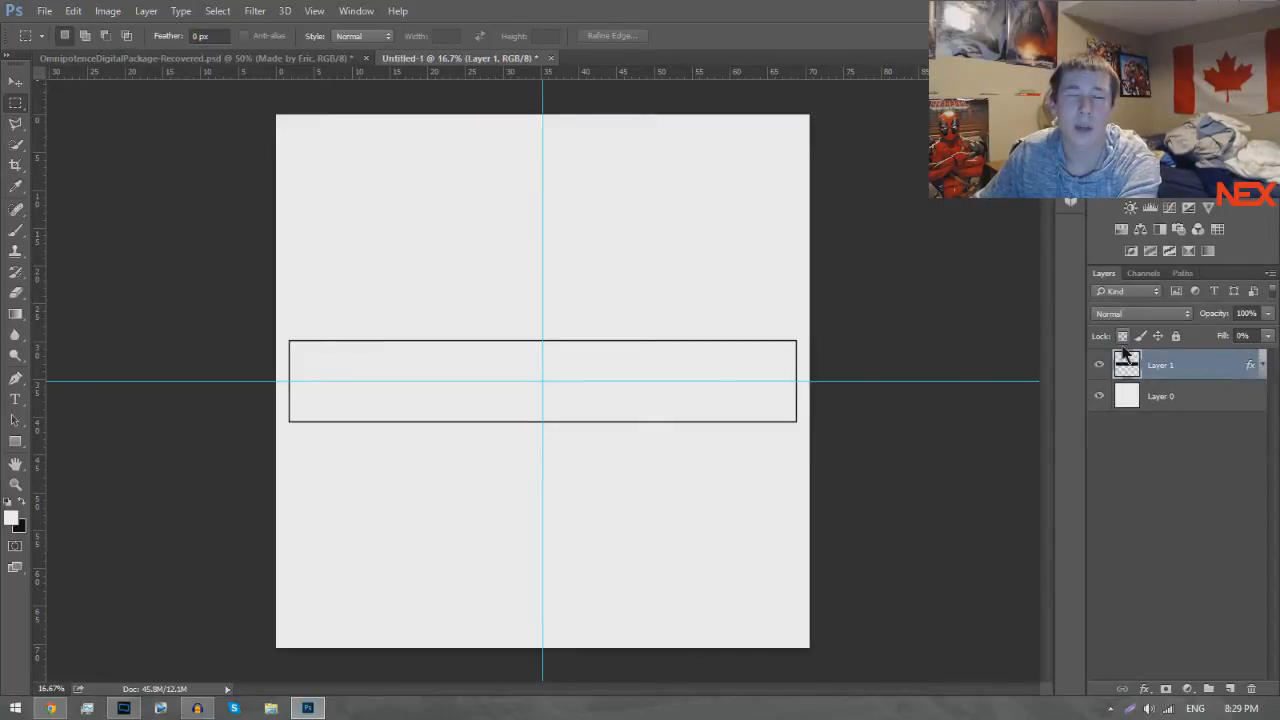
{"action": "right_click", "coordinate": [1190, 366]}
{"action": "left_click", "coordinate": [1240, 381]}
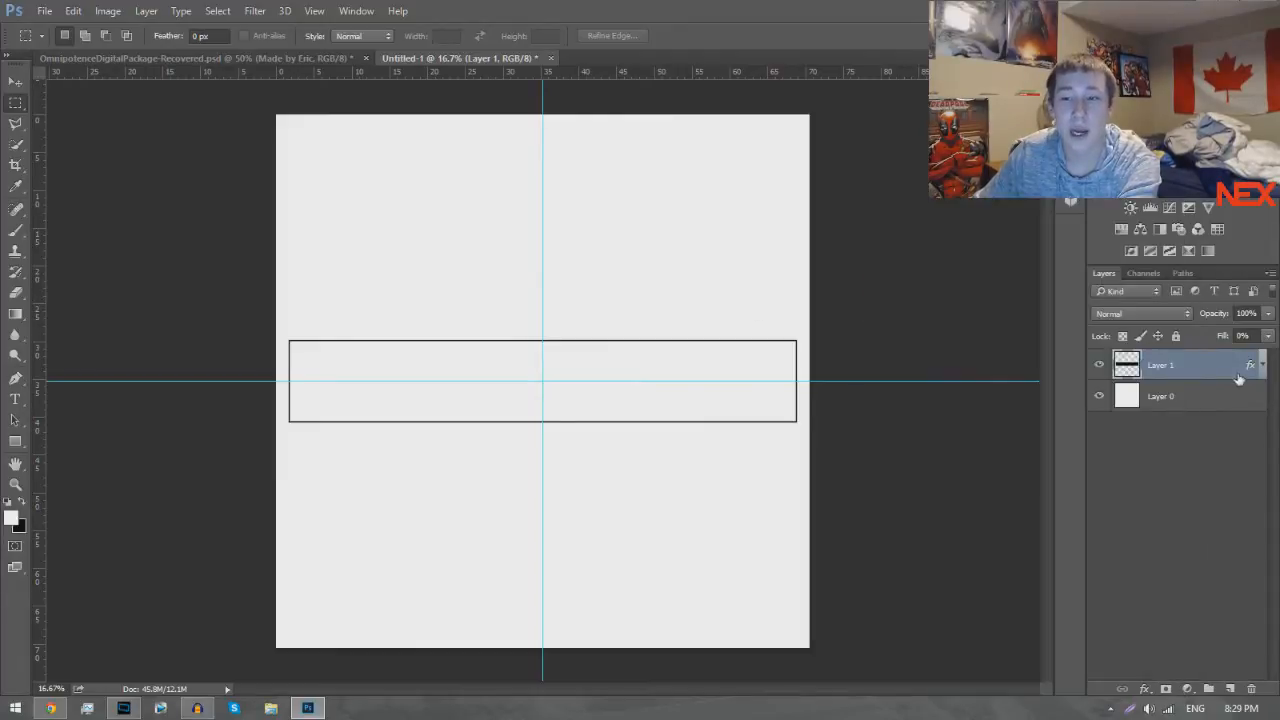
{"action": "left_click", "coordinate": [1264, 366]}
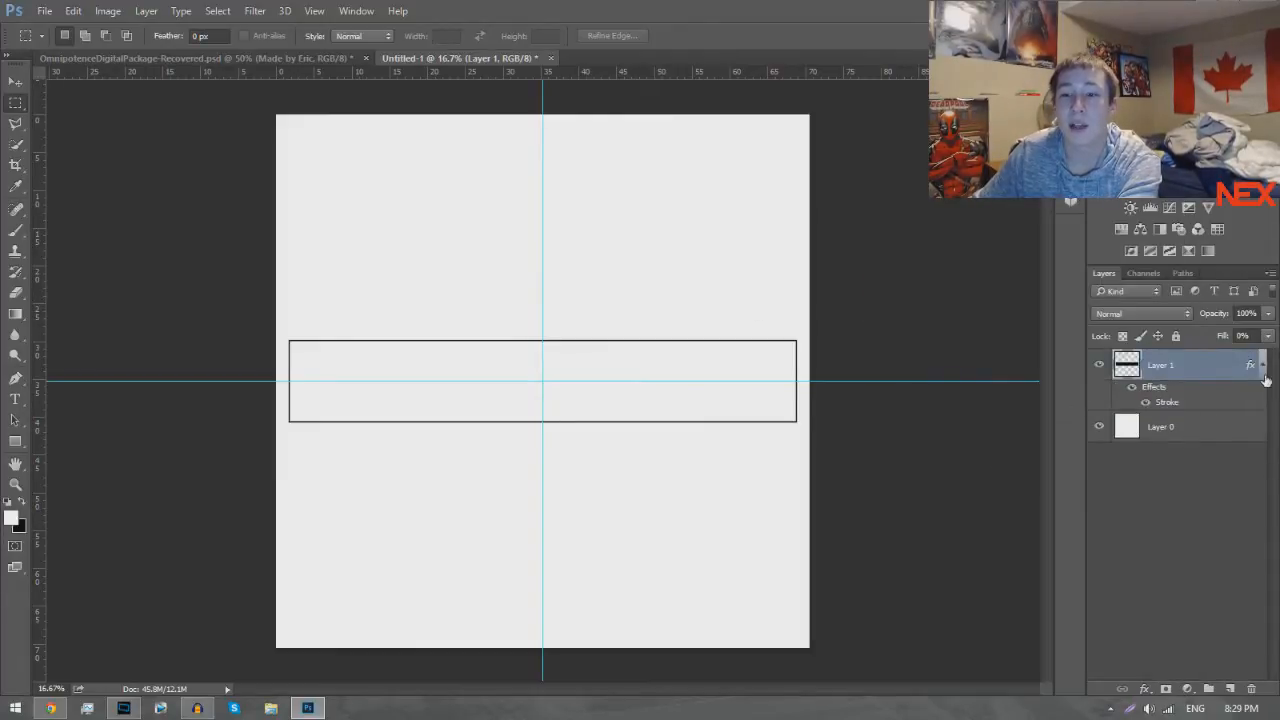
{"action": "left_click", "coordinate": [1262, 367]}
Merge Layer 1 with a new empty layer above it, and check the outline with Layer 0 temporarily hidden.
{"action": "left_click", "coordinate": [1231, 688]}
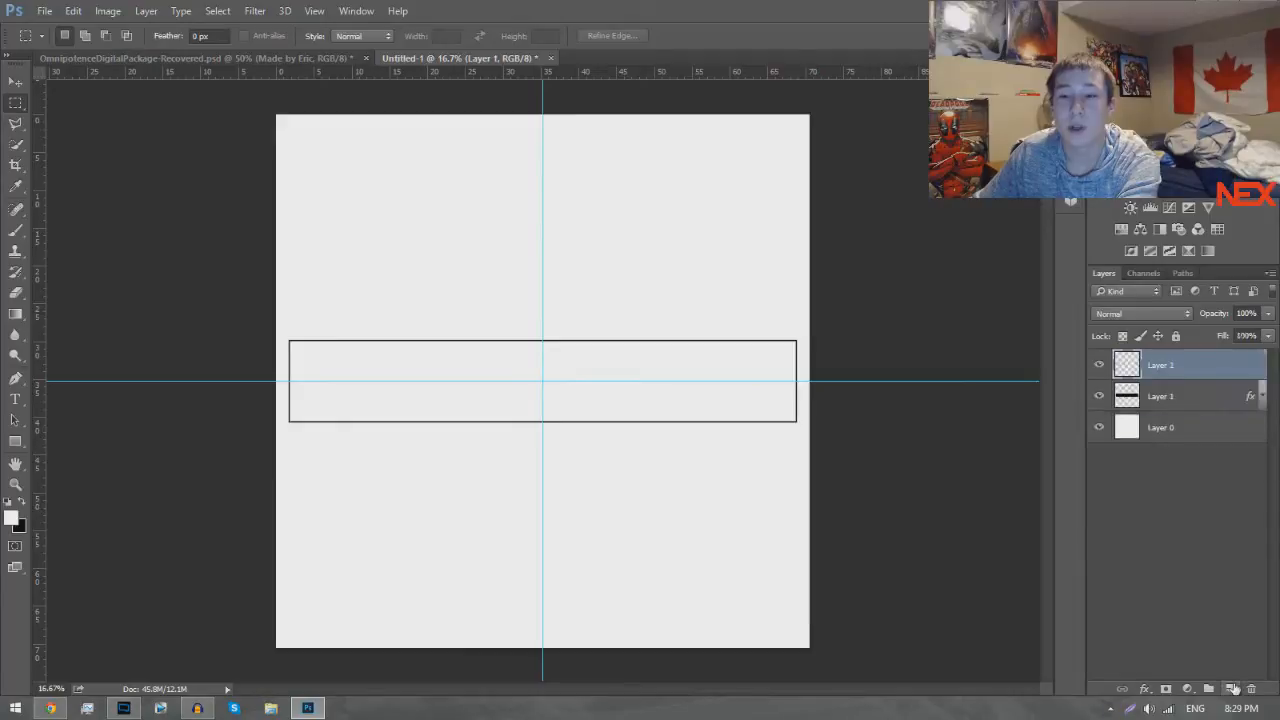
{"action": "left_click", "coordinate": [1178, 398], "text": "shift"}
{"action": "right_click", "coordinate": [1180, 400]}
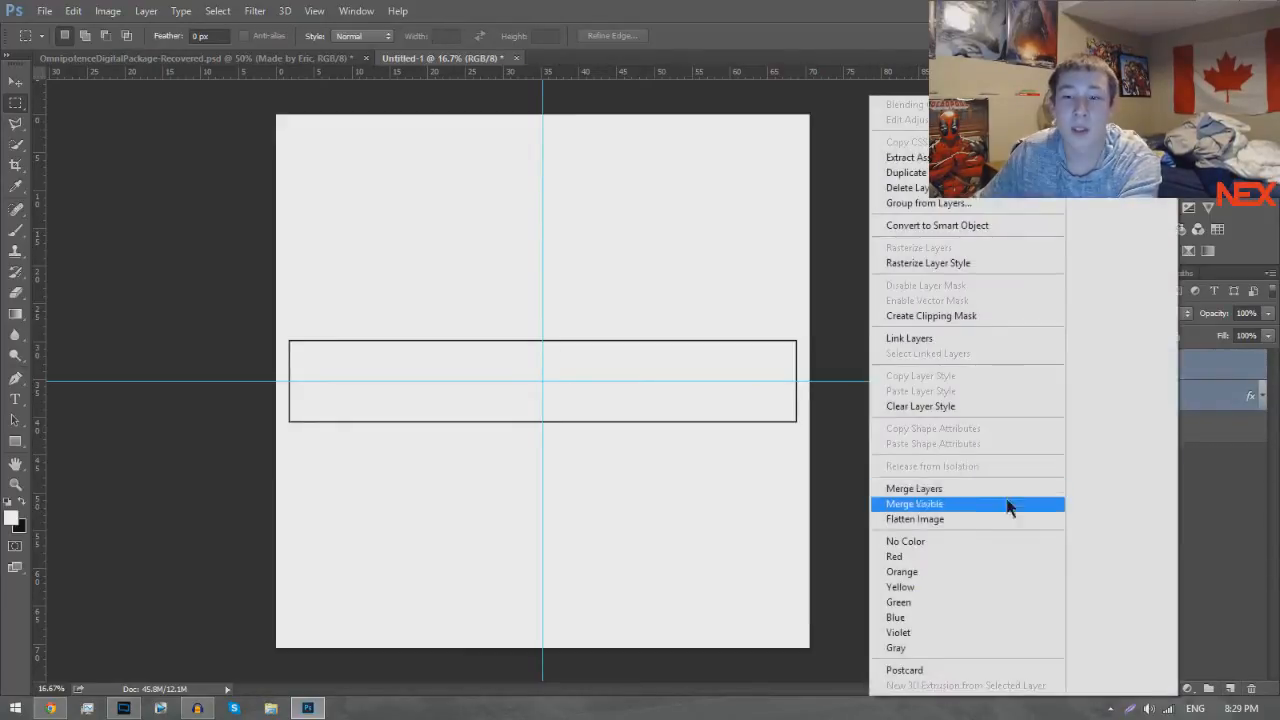
{"action": "left_click", "coordinate": [960, 488]}
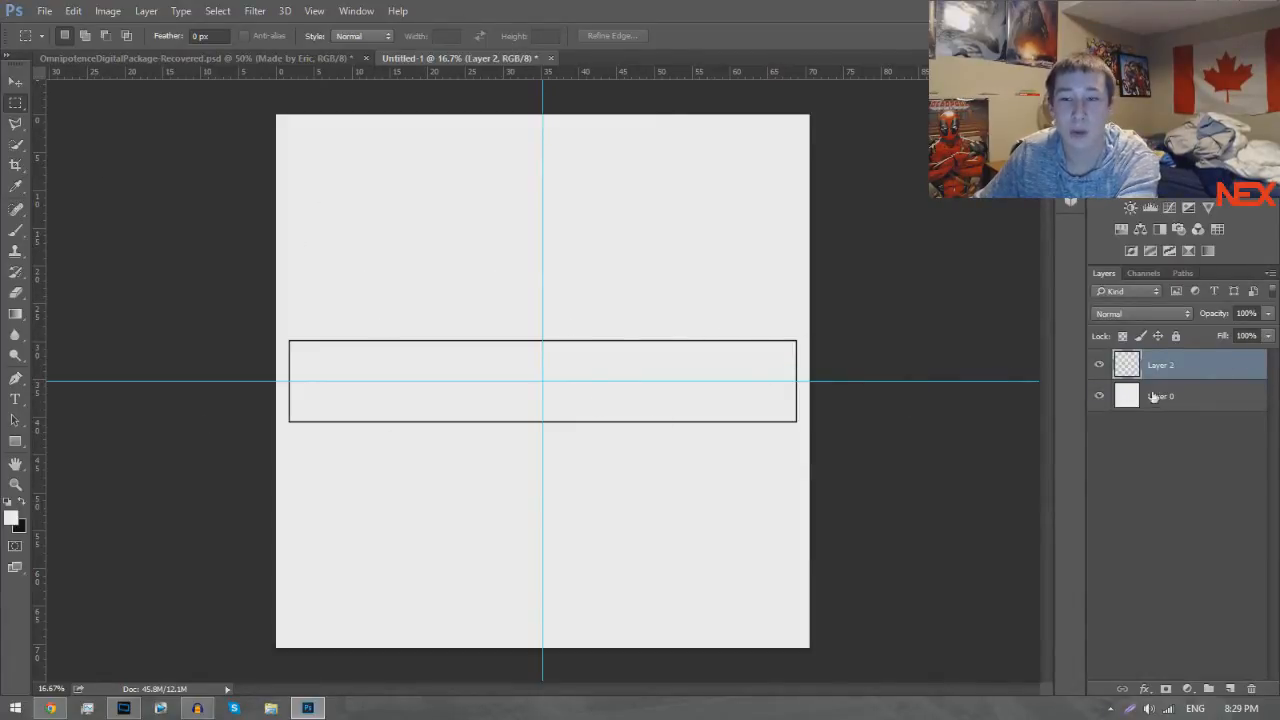
{"action": "left_click", "coordinate": [1101, 397]}
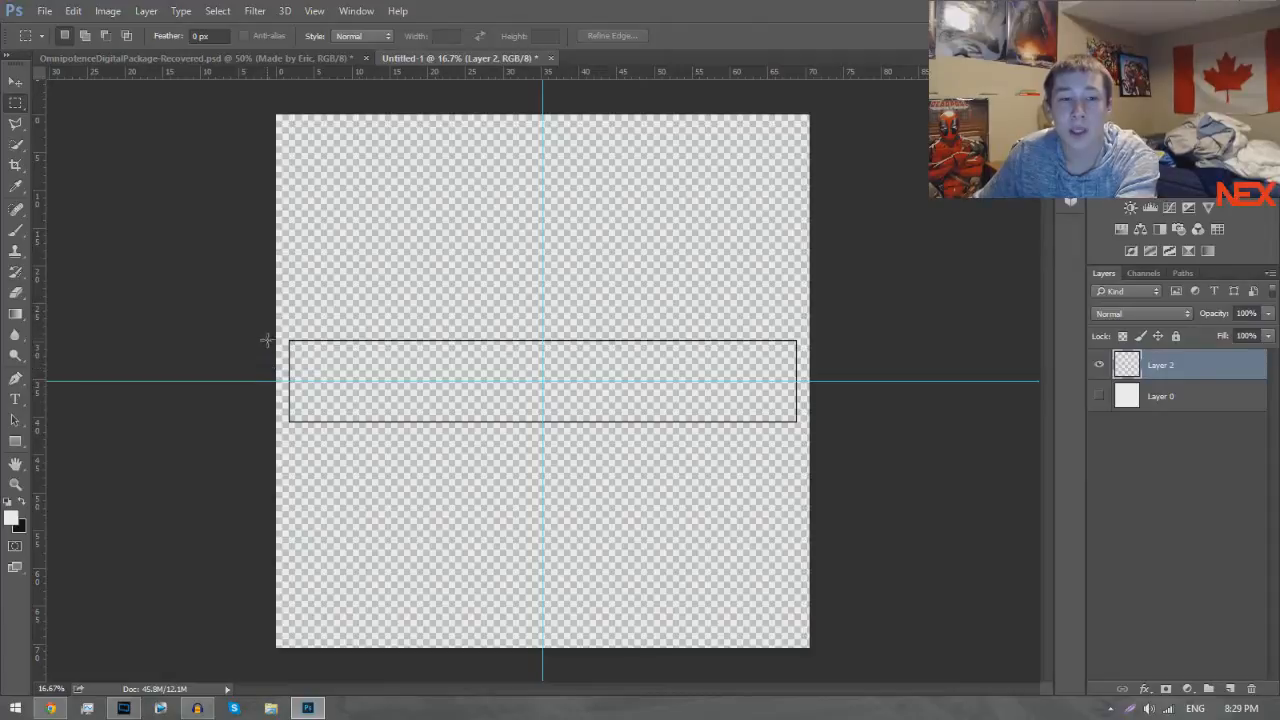
{"action": "left_click", "coordinate": [1099, 396]}
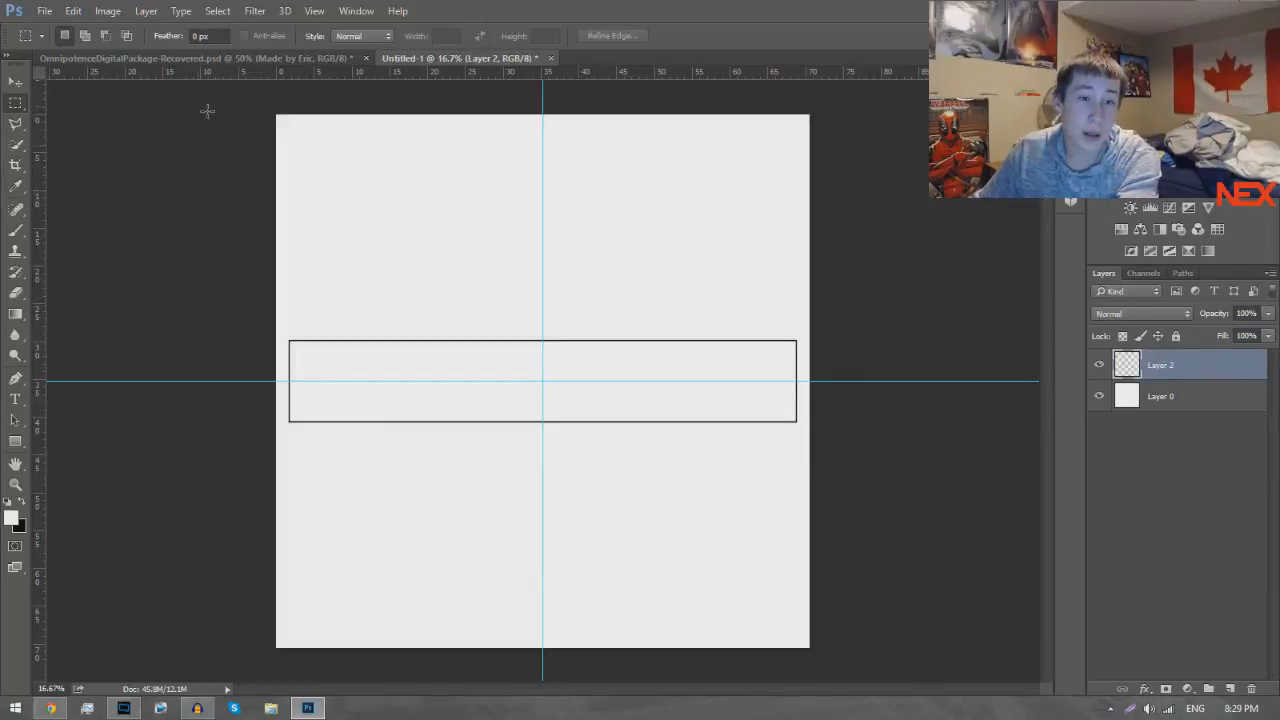
Delete the half of the outlined rectangle that lies left of the vertical guide, and deselect.
{"action": "left_click_drag", "start_coordinate": [204, 92], "coordinate": [543, 648]}
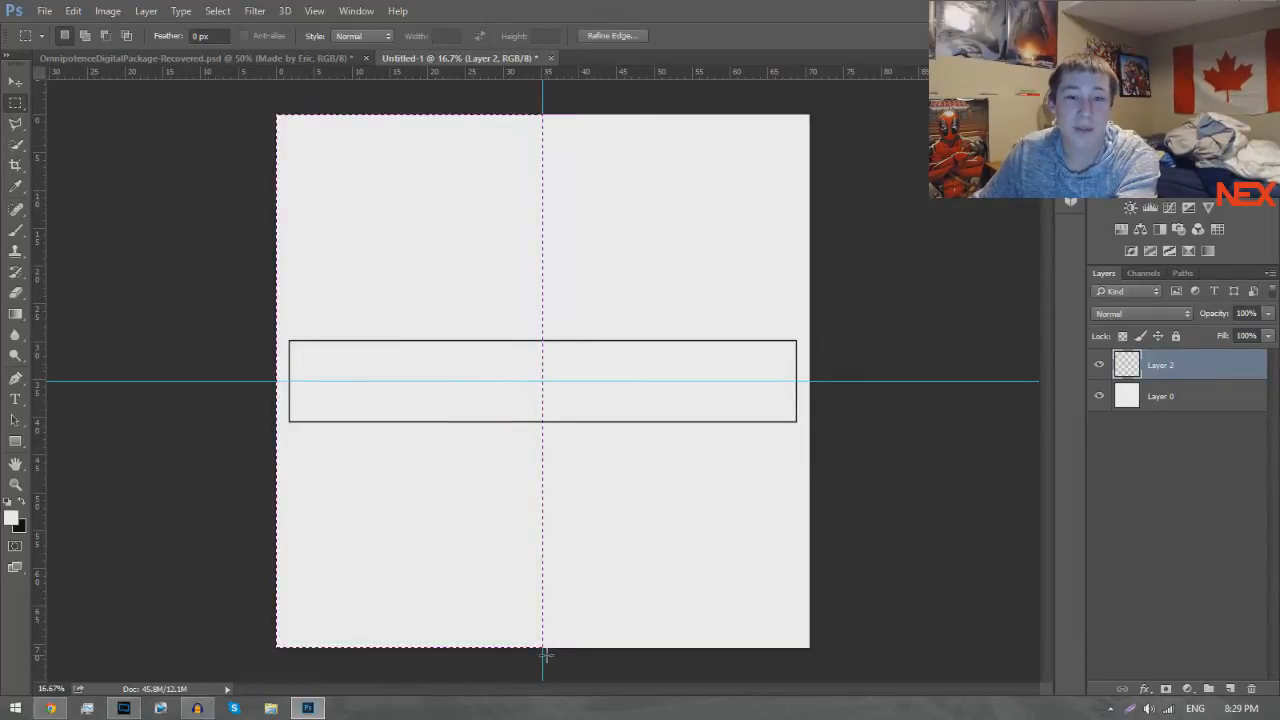
{"action": "key", "text": "Delete"}
{"action": "left_click", "coordinate": [686, 471]}
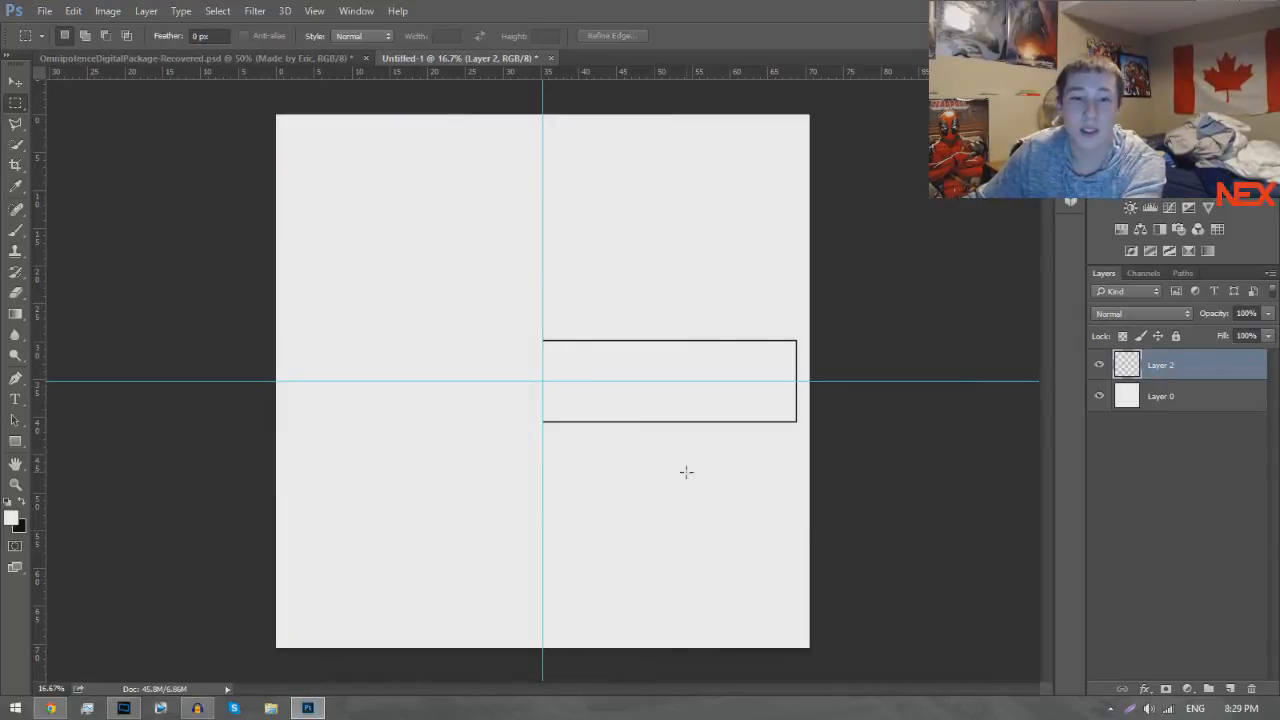
Set up the Eraser with the soft round 500 brush preset at 0% hardness, enlarged to 2200 px.
{"action": "left_click", "coordinate": [17, 294]}
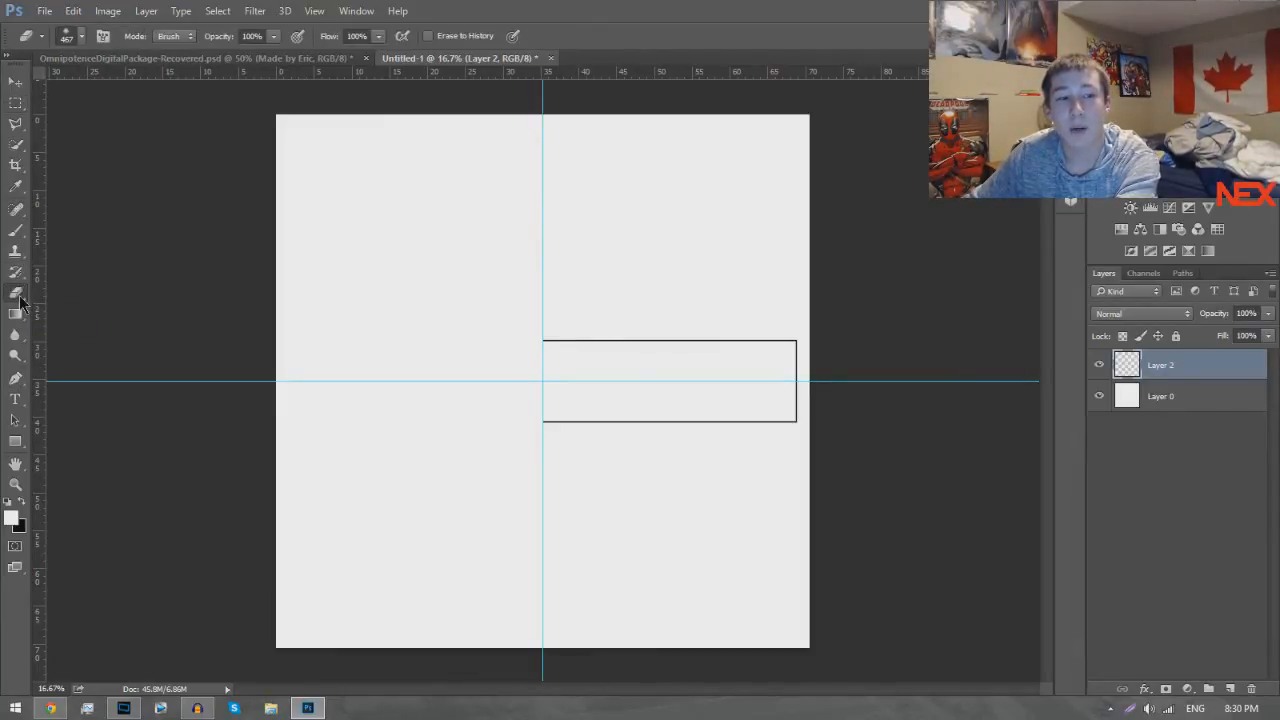
{"action": "left_click", "coordinate": [80, 36]}
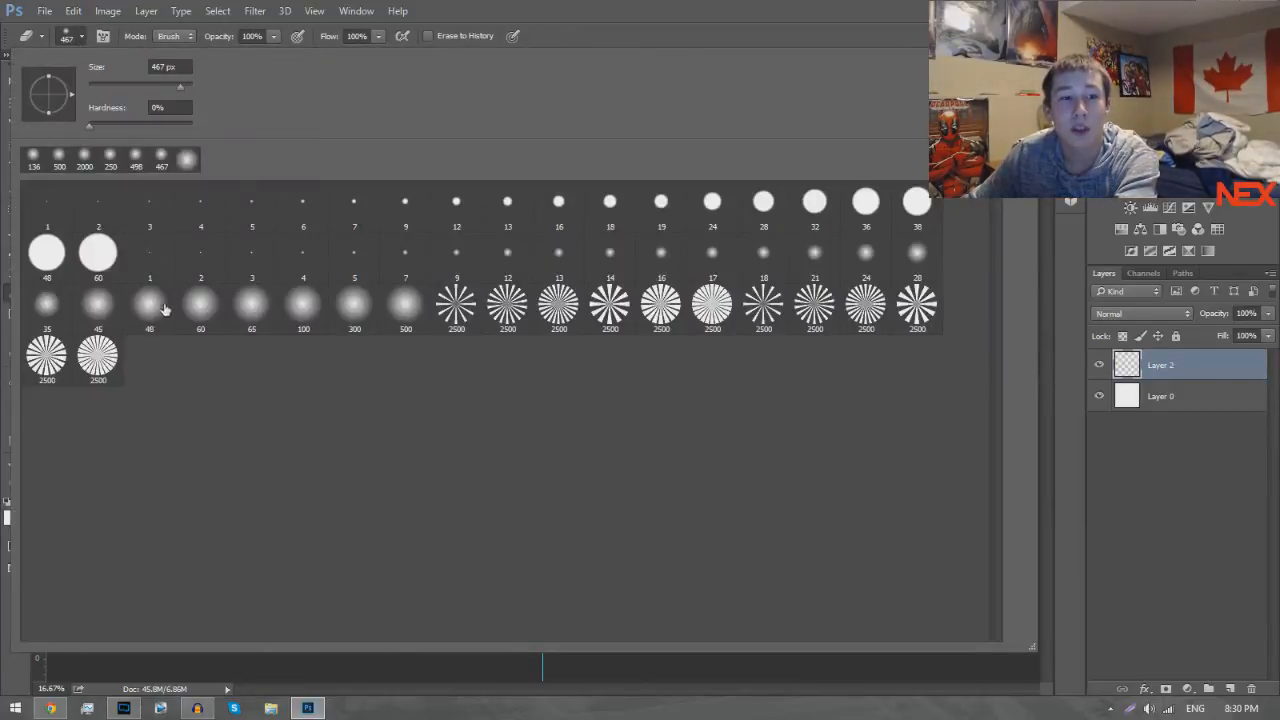
{"action": "left_click", "coordinate": [406, 305]}
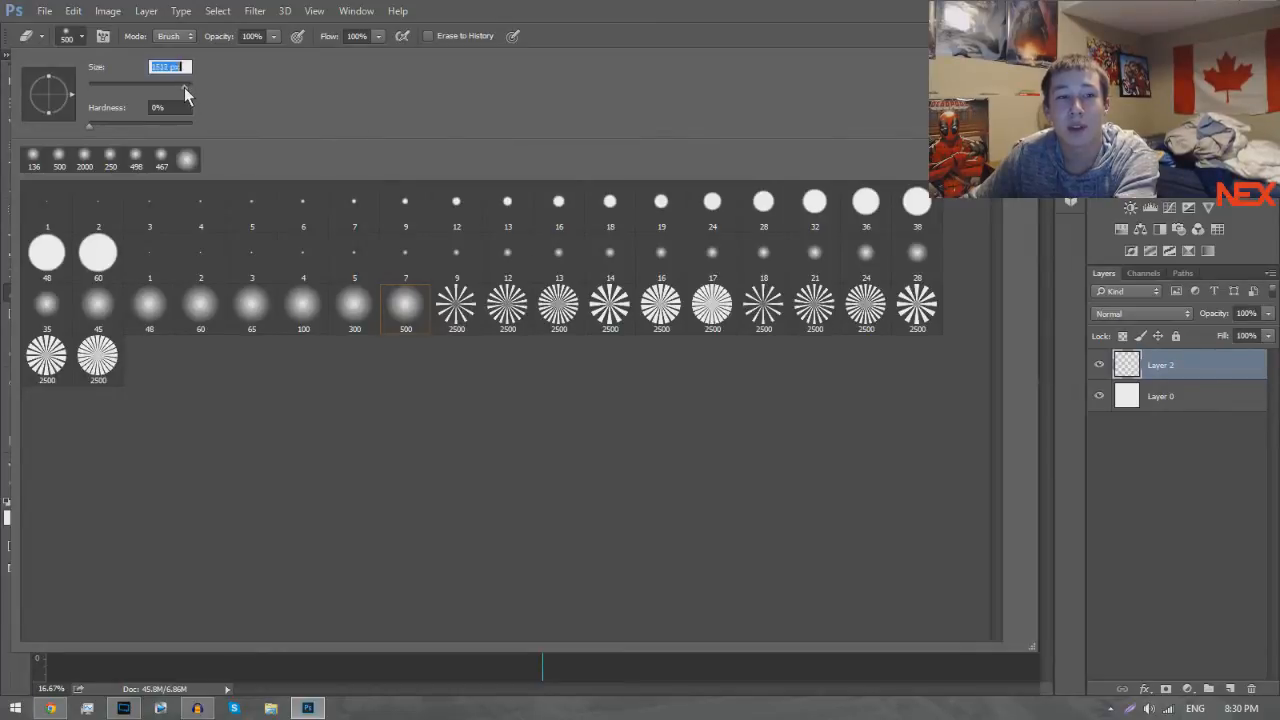
{"action": "left_click", "coordinate": [82, 37]}
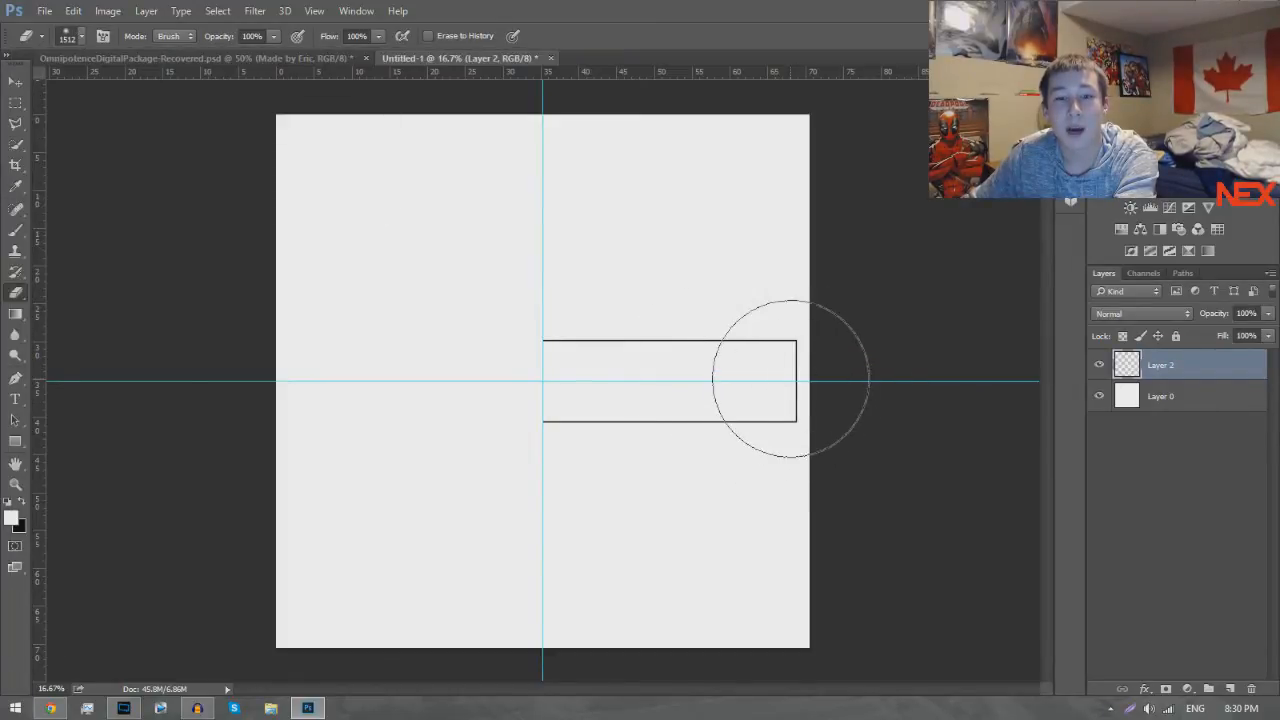
{"action": "left_click", "coordinate": [80, 40]}
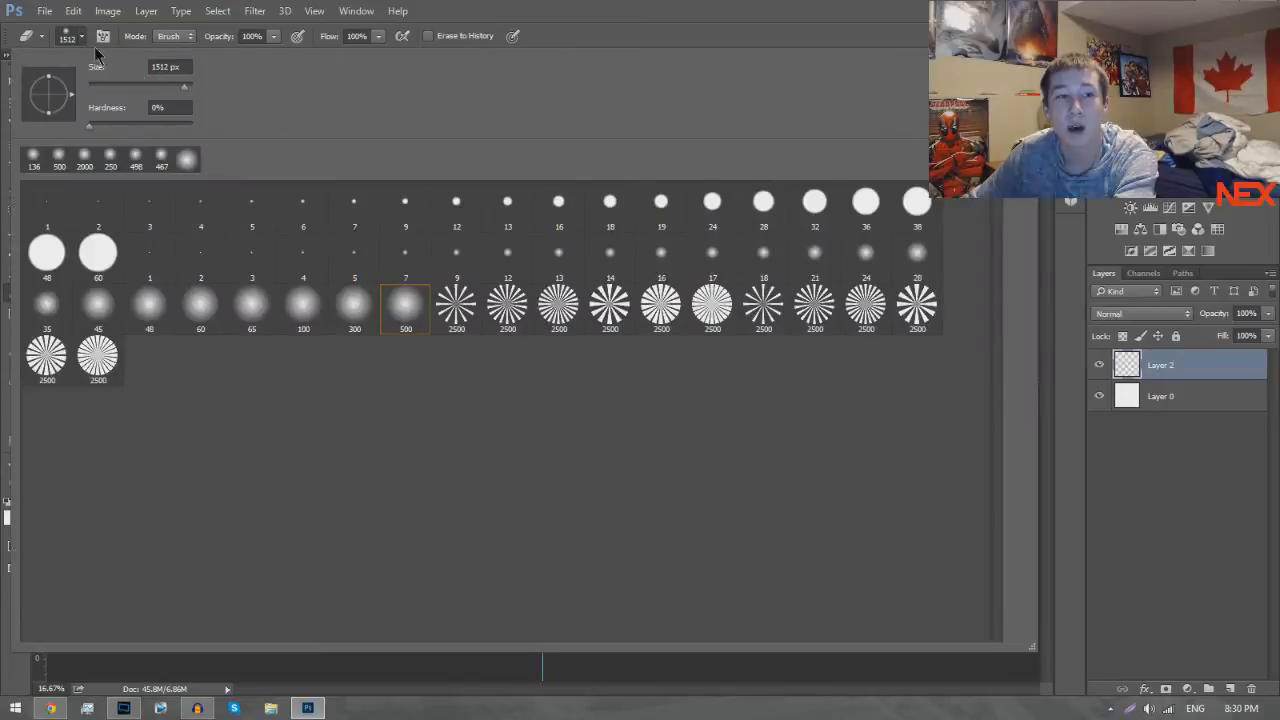
{"action": "left_click", "coordinate": [186, 67]}
{"action": "type", "text": "2200"}
{"action": "key", "text": "Return"}
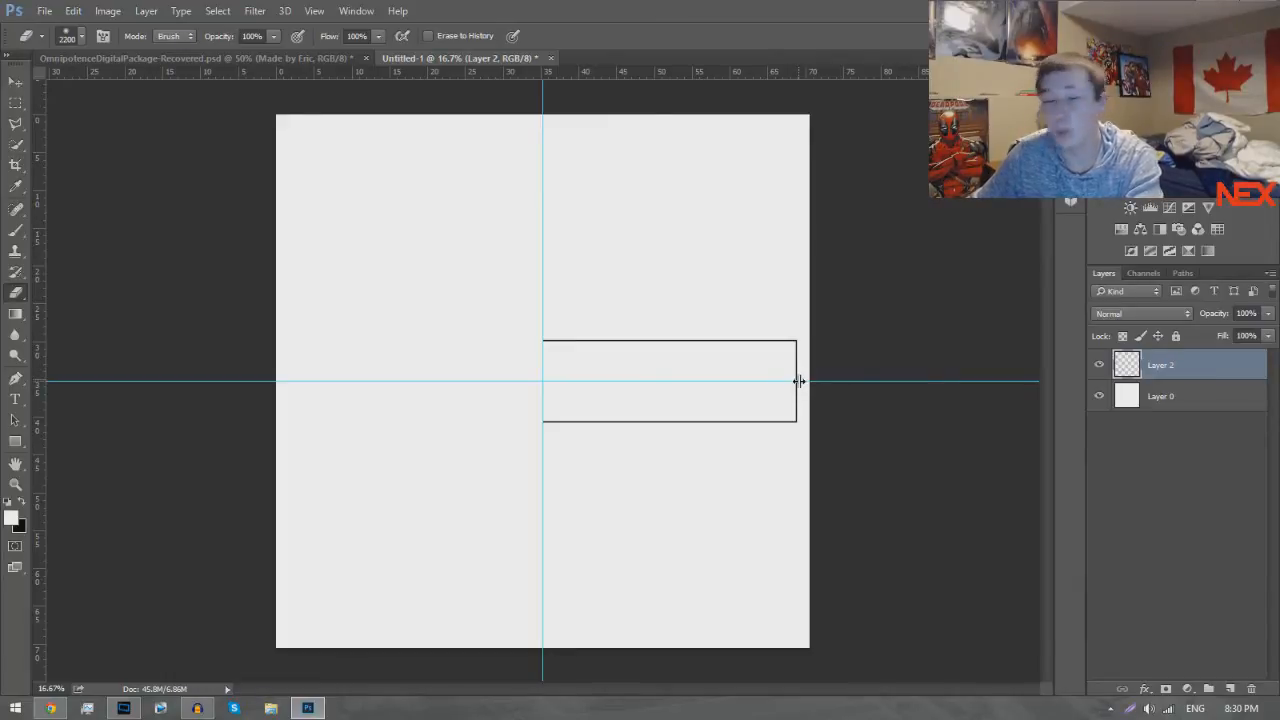
Erase once on Layer 2 where the horizontal guide crosses the rectangle's right edge, using a precise cursor.
{"action": "scroll", "coordinate": [797, 380], "scroll_direction": "up", "scroll_amount": 8}
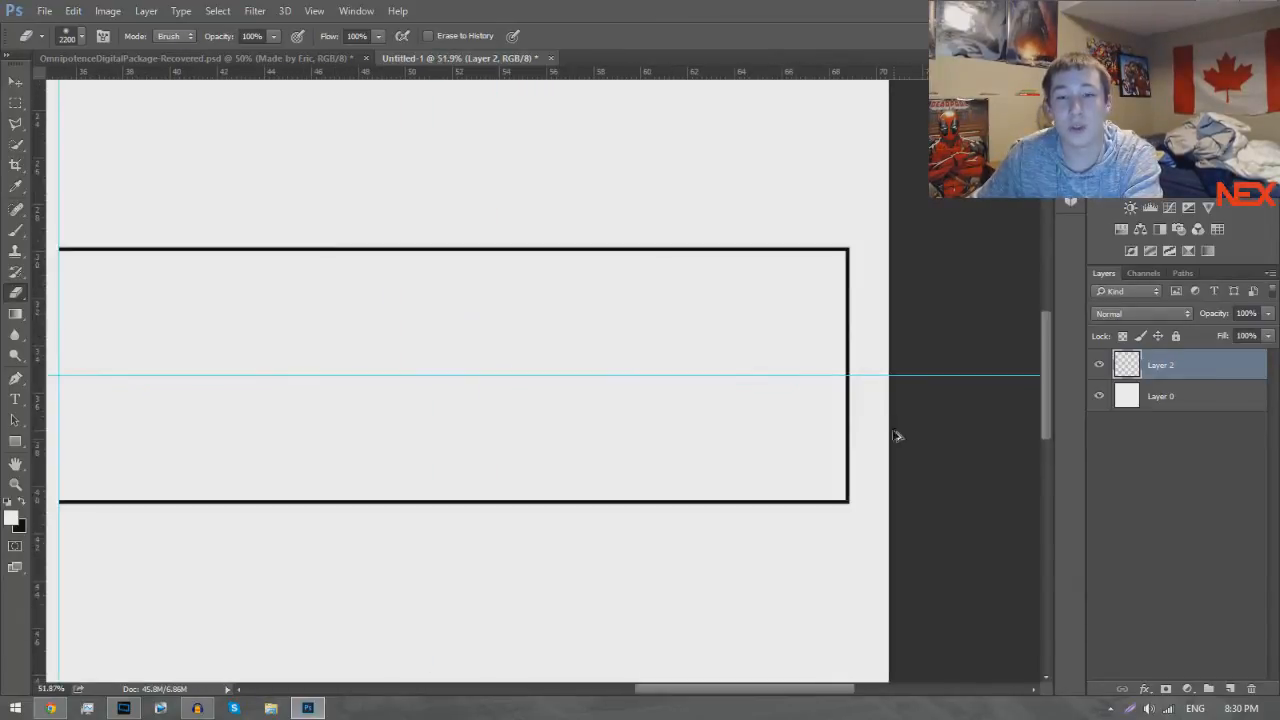
{"action": "scroll", "coordinate": [843, 352], "scroll_direction": "down", "scroll_amount": 2}
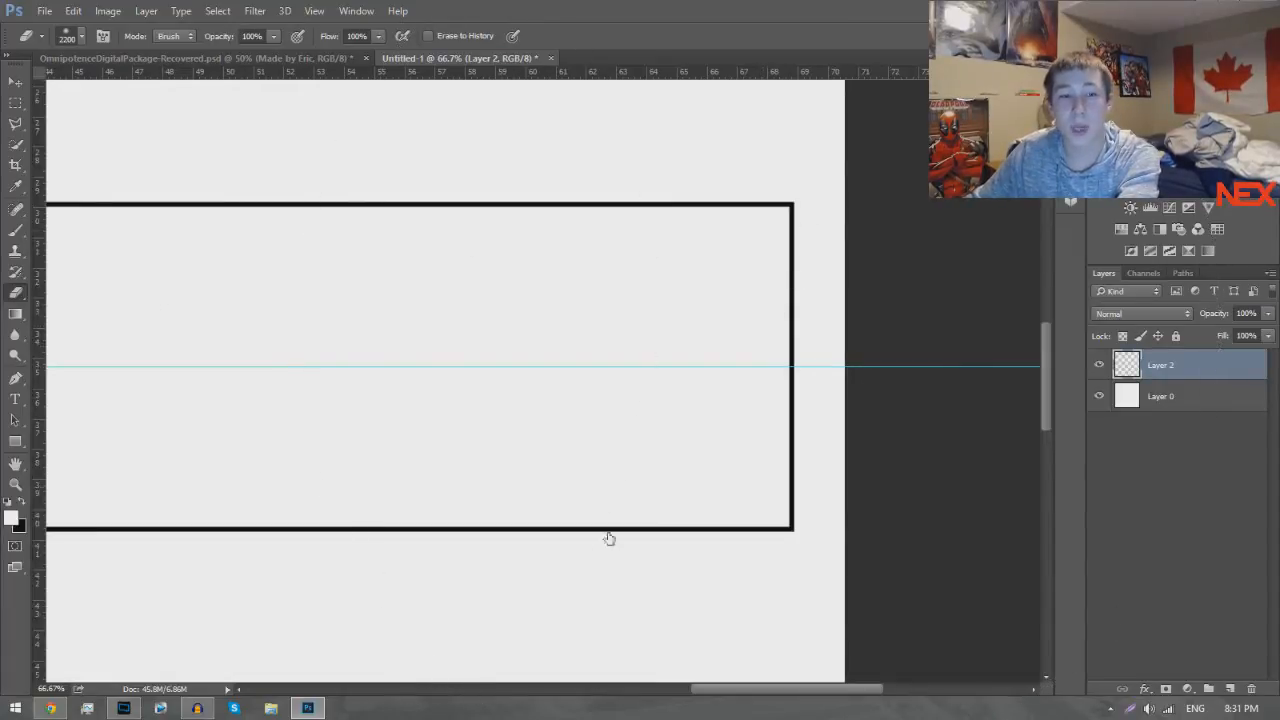
{"action": "key", "text": "Caps_Lock"}
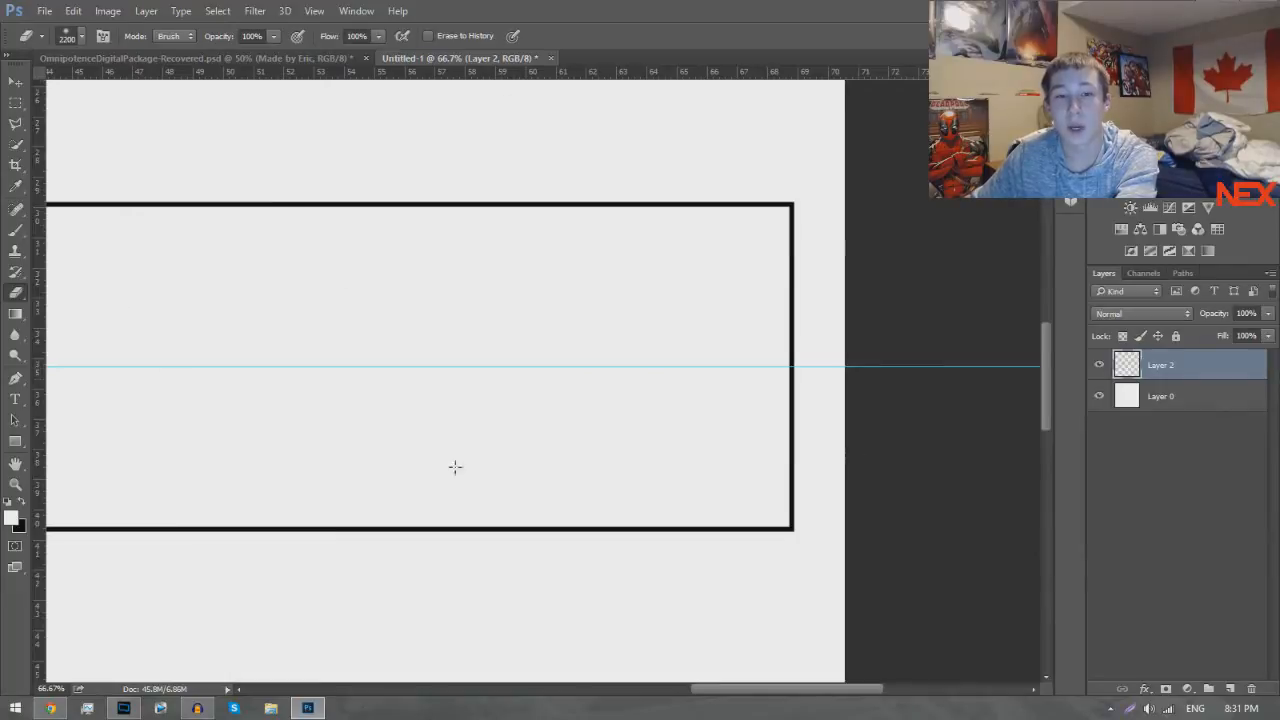
{"action": "key", "text": "Caps_Lock"}
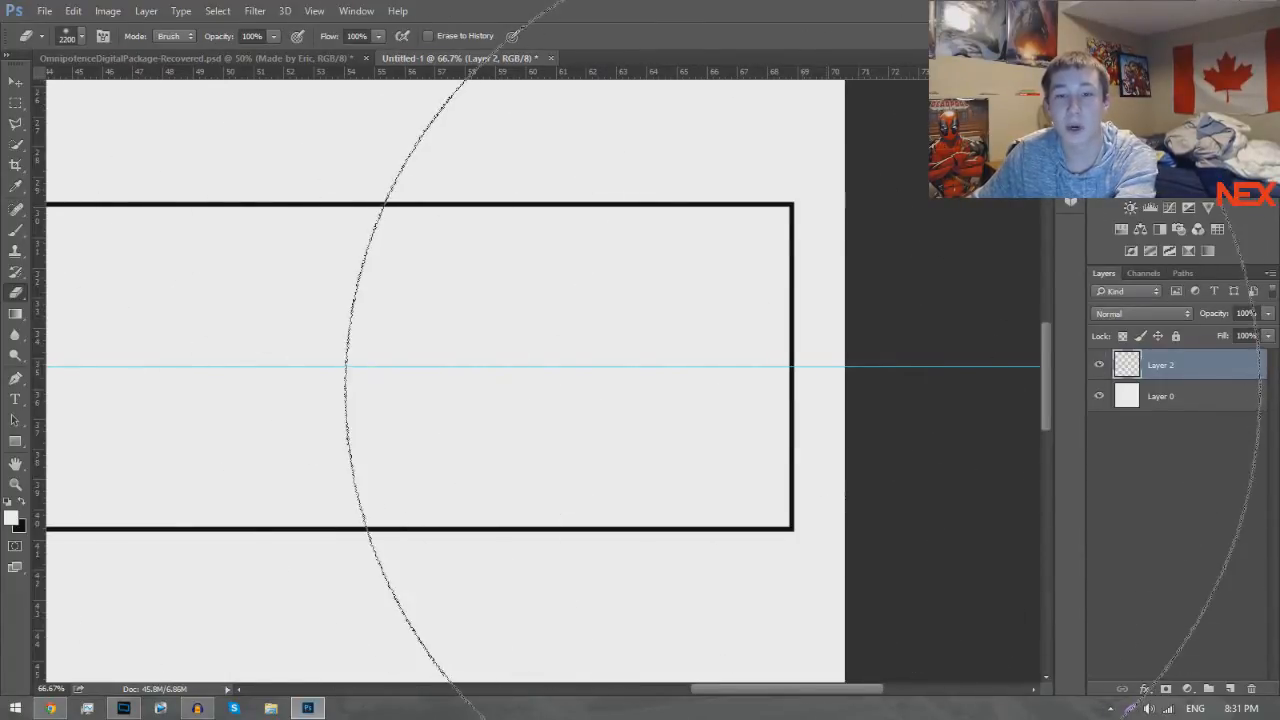
{"action": "key", "text": "Caps_Lock"}
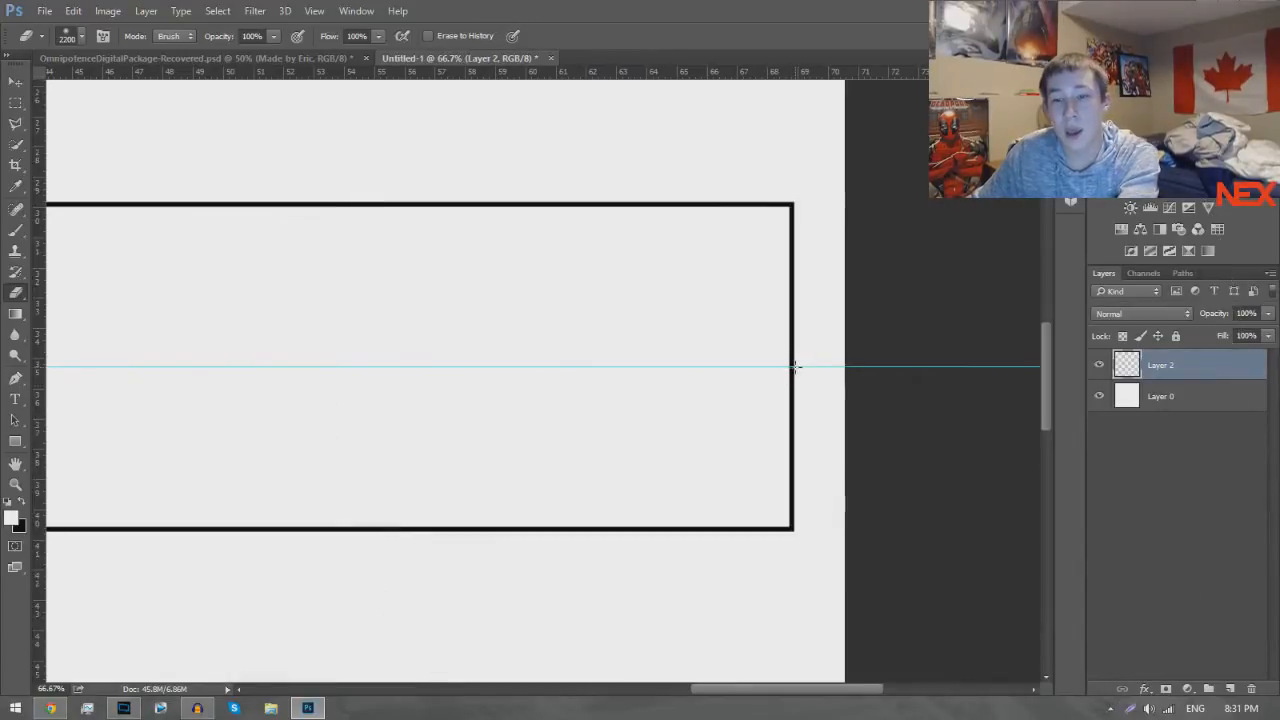
{"action": "scroll", "coordinate": [798, 366], "scroll_direction": "up", "scroll_amount": 5}
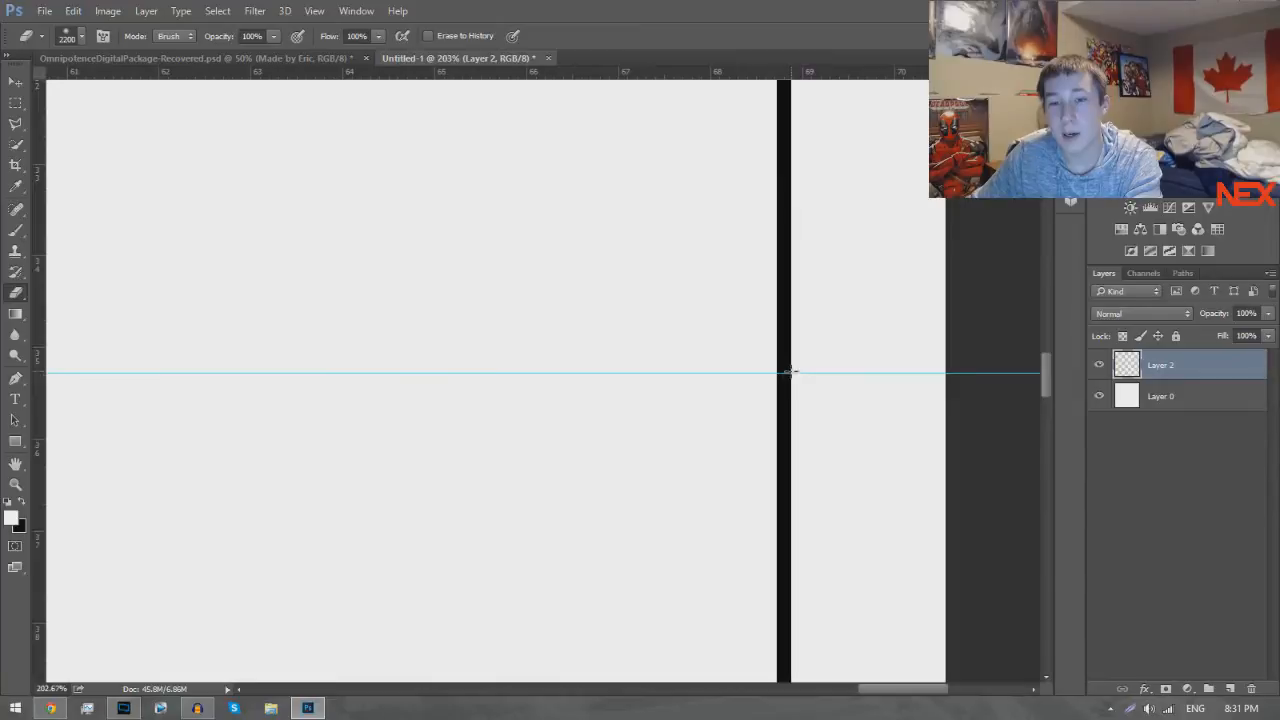
{"action": "left_click", "coordinate": [791, 372]}
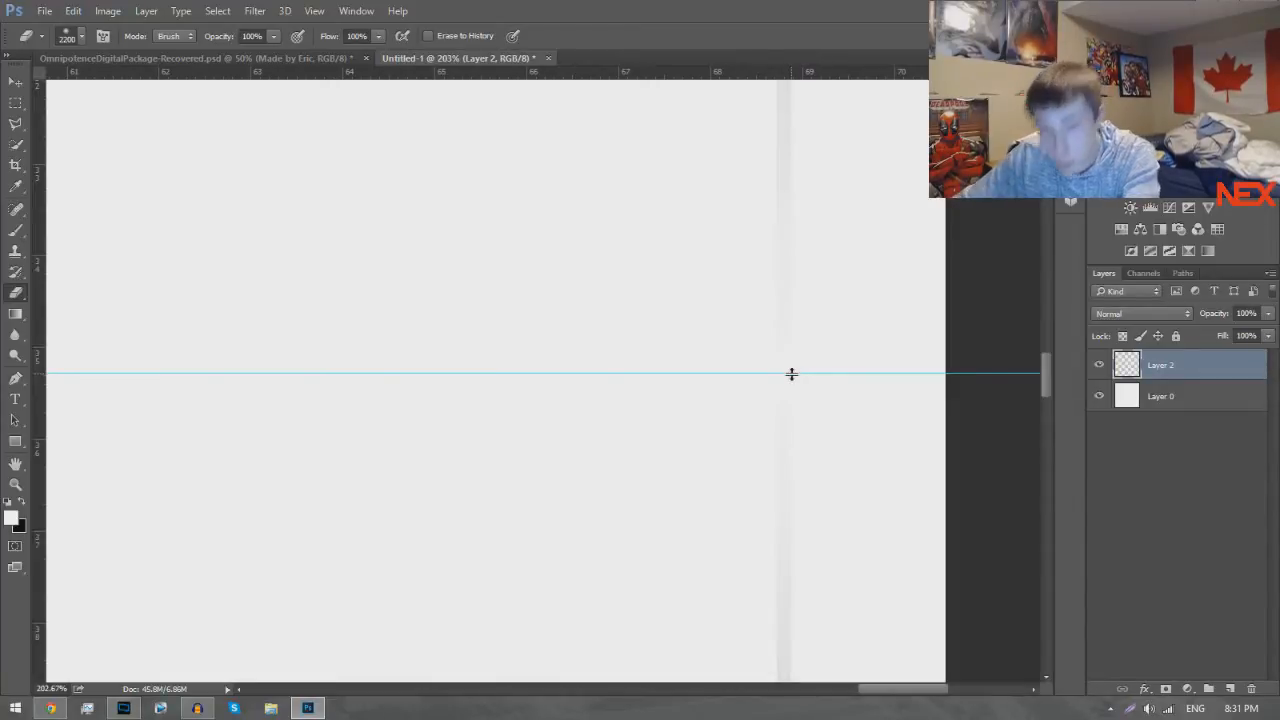
Erase once on the rectangle's upper right corner to fade the upper line's end.
{"action": "scroll", "coordinate": [791, 374], "scroll_direction": "down", "scroll_amount": 3}
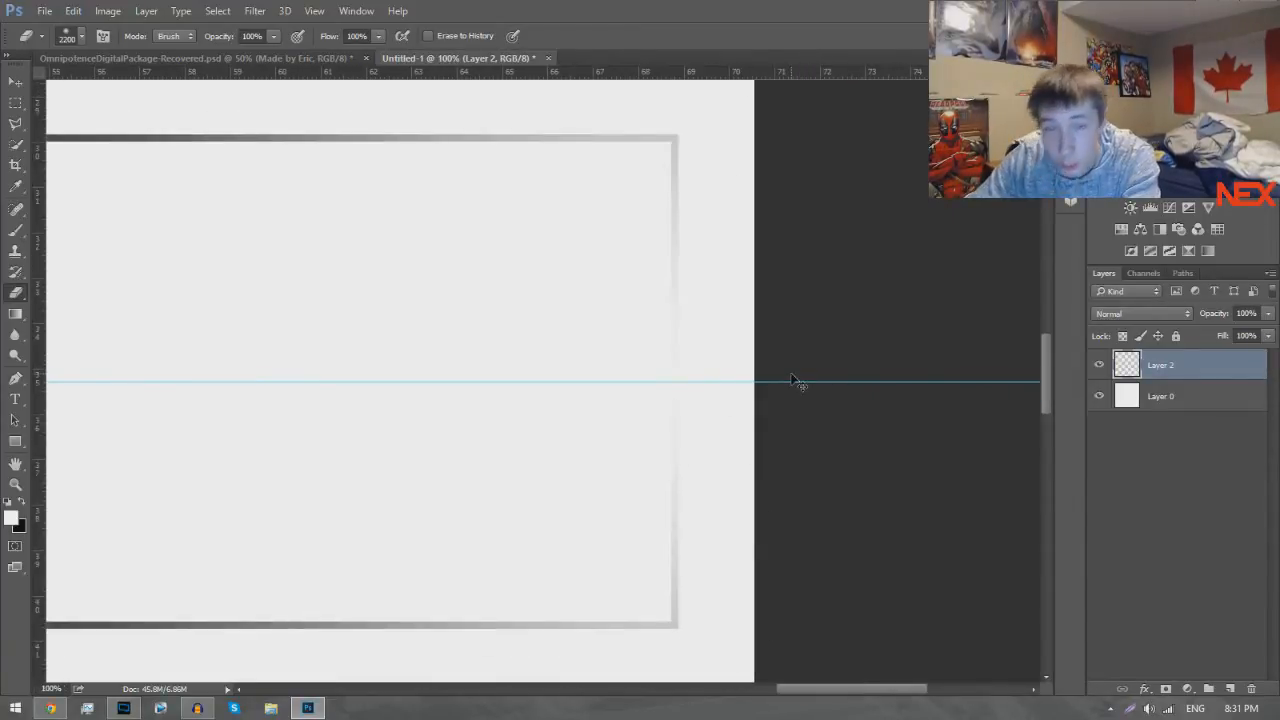
{"action": "scroll", "coordinate": [791, 379], "scroll_direction": "up", "scroll_amount": 2}
{"action": "scroll", "coordinate": [794, 377], "scroll_direction": "down", "scroll_amount": 2}
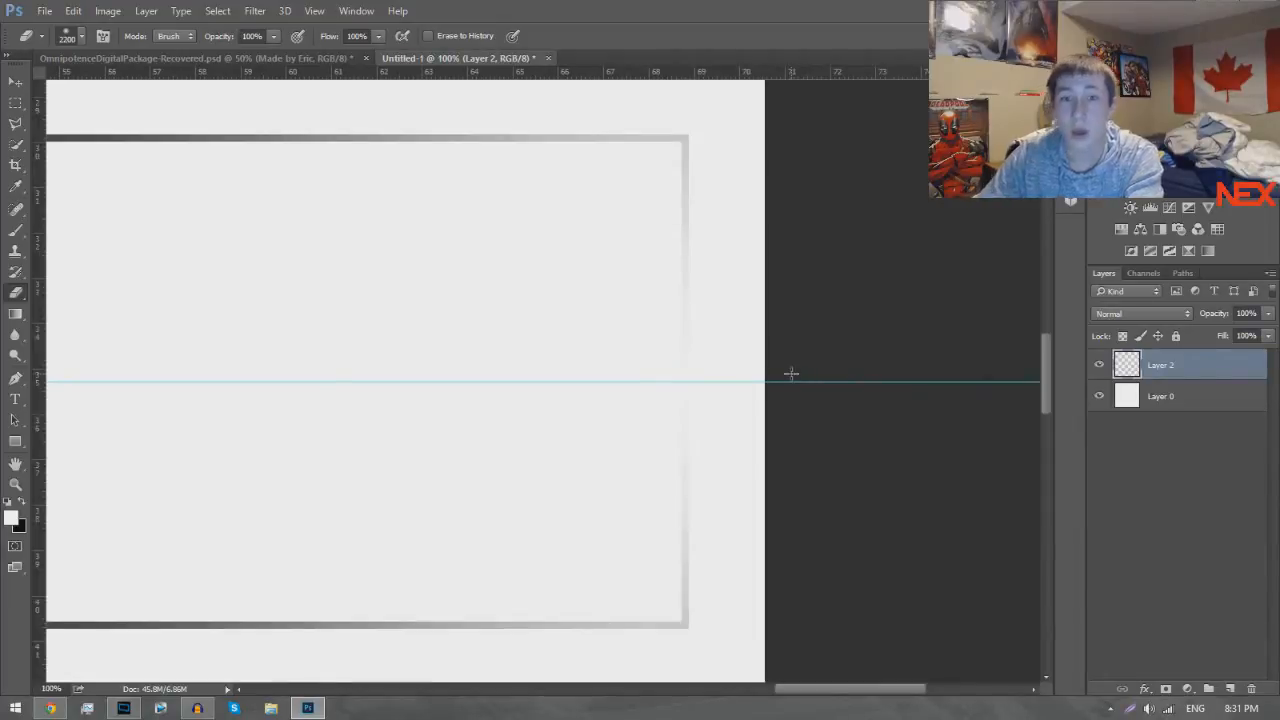
{"action": "scroll", "coordinate": [694, 128], "scroll_direction": "up", "scroll_amount": 5}
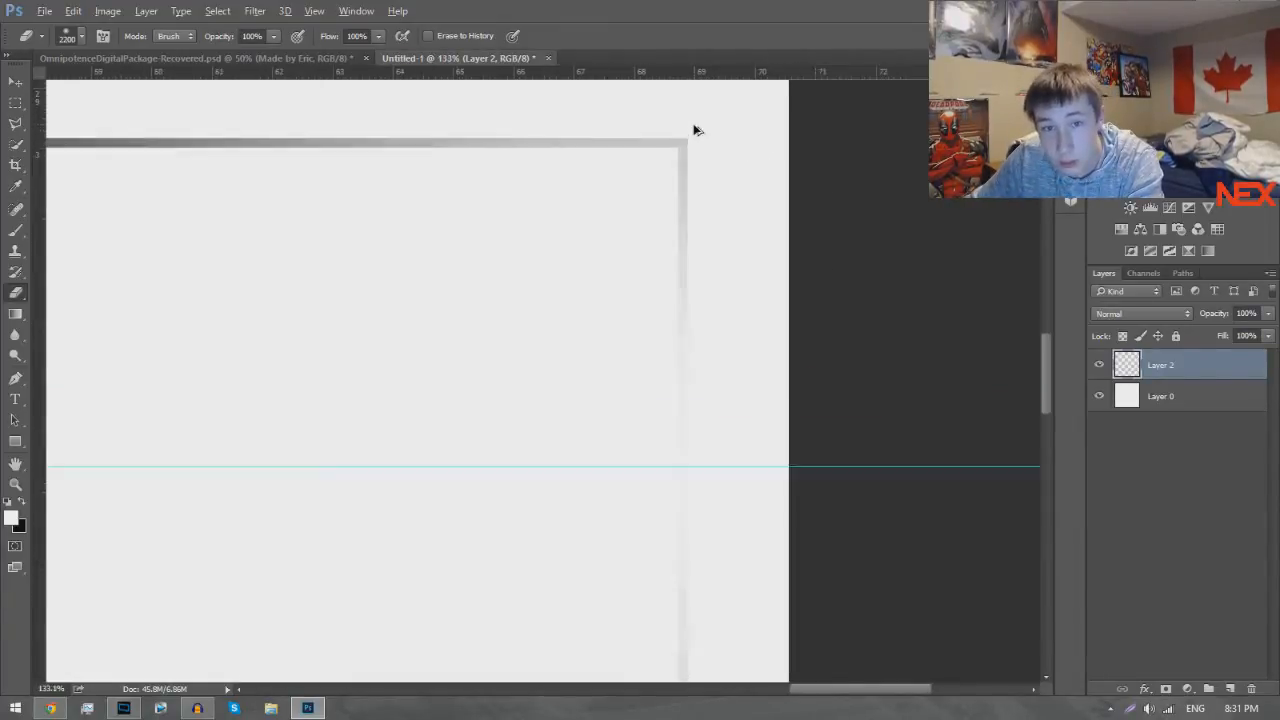
{"action": "scroll", "coordinate": [692, 141], "scroll_direction": "up", "scroll_amount": 1}
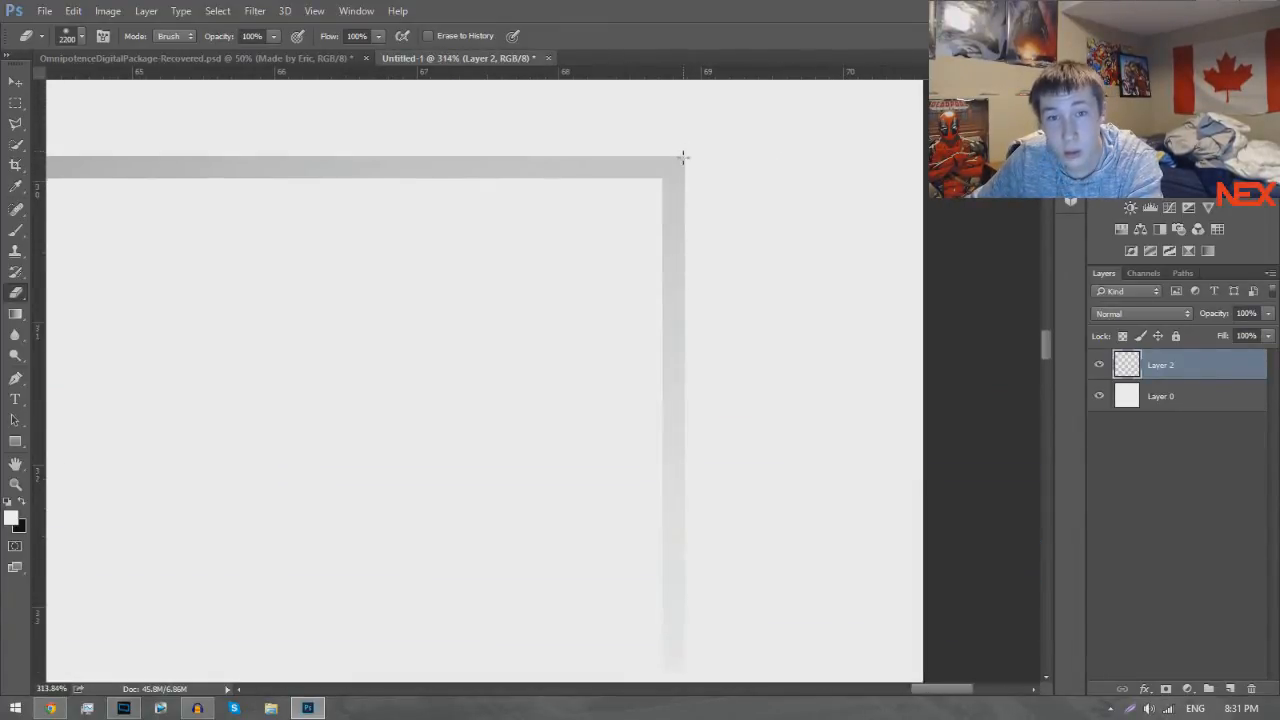
{"action": "left_click", "coordinate": [682, 155]}
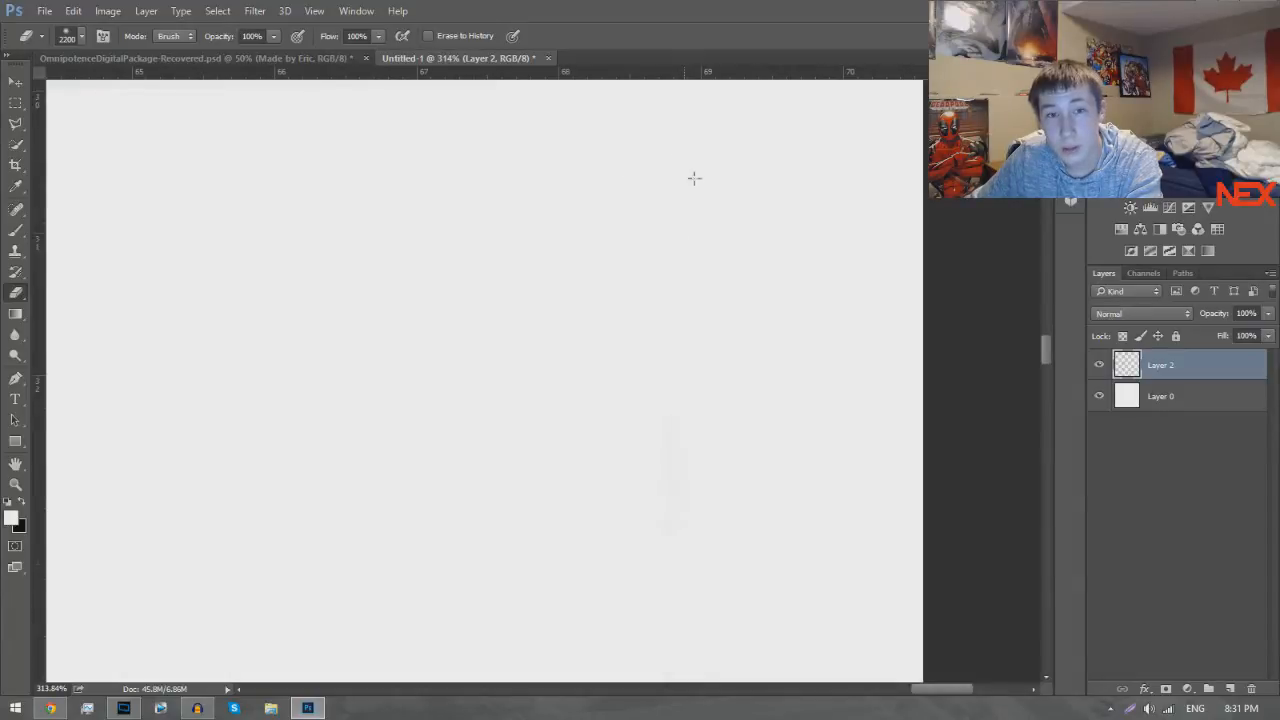
Erase once on the rectangle's lower right corner to fade the lower line's end.
{"action": "scroll", "coordinate": [746, 482], "scroll_direction": "down", "scroll_amount": 15}
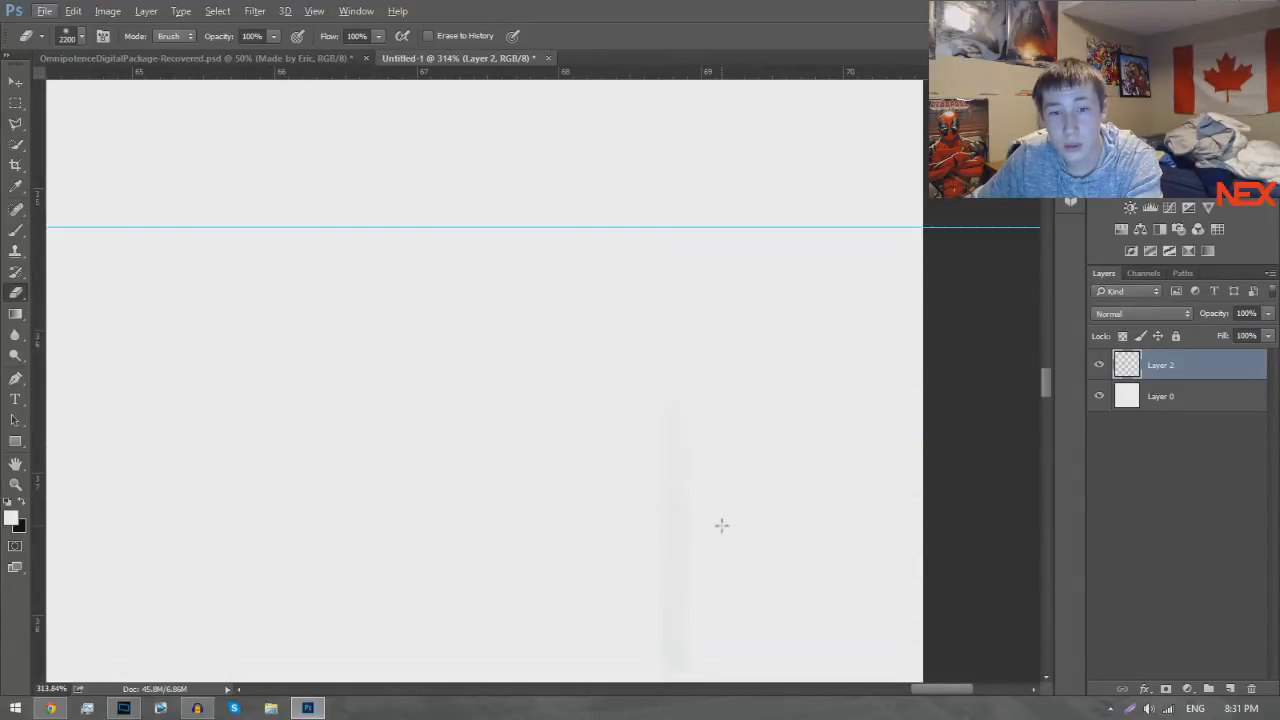
{"action": "scroll", "coordinate": [724, 557], "scroll_direction": "down", "scroll_amount": 5}
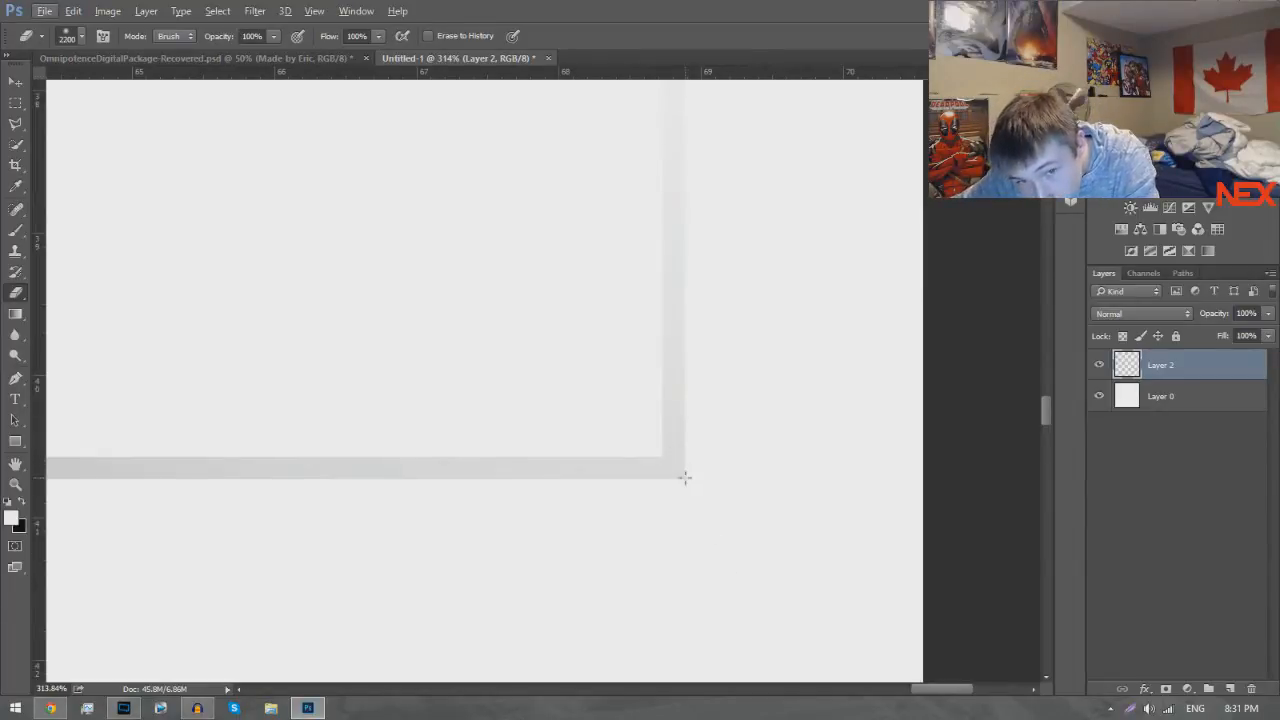
{"action": "left_click", "coordinate": [685, 477]}
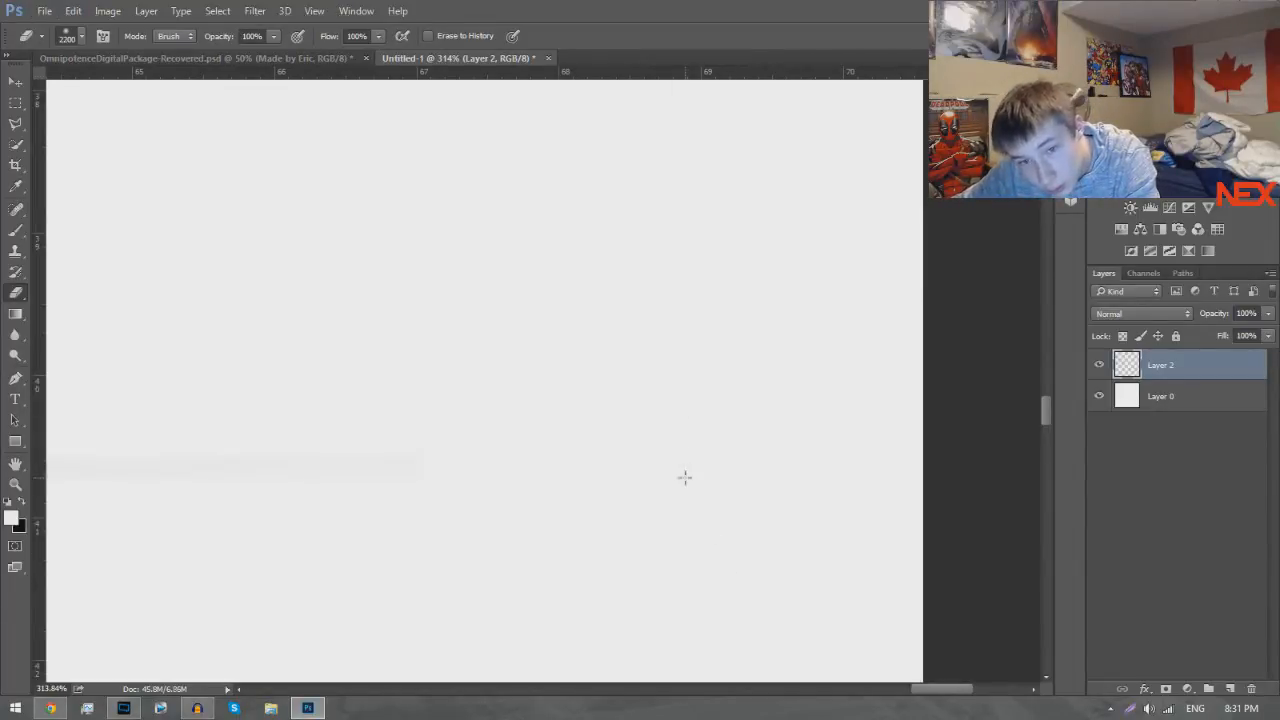
Hide the guides and check the two faded lines across the whole canvas.
{"action": "key", "text": "ctrl+minus"}
{"action": "key", "text": "ctrl+minus"}
{"action": "key", "text": "ctrl+minus"}
{"action": "key", "text": "ctrl+minus"}
{"action": "key", "text": "ctrl+minus"}
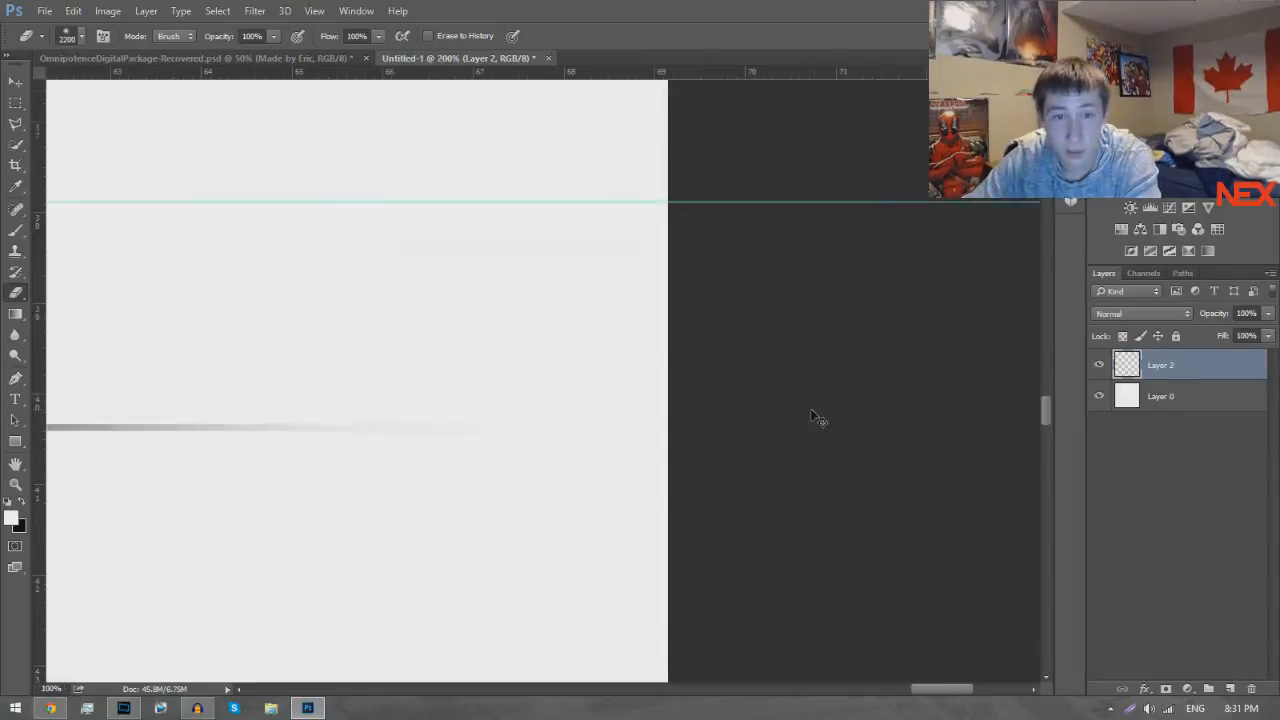
{"action": "key", "text": "ctrl+minus"}
{"action": "key", "text": "ctrl+minus"}
{"action": "key", "text": "ctrl+minus"}
{"action": "key", "text": "ctrl+semicolon"}
{"action": "key", "text": "ctrl+plus"}
{"action": "key", "text": "ctrl+plus"}
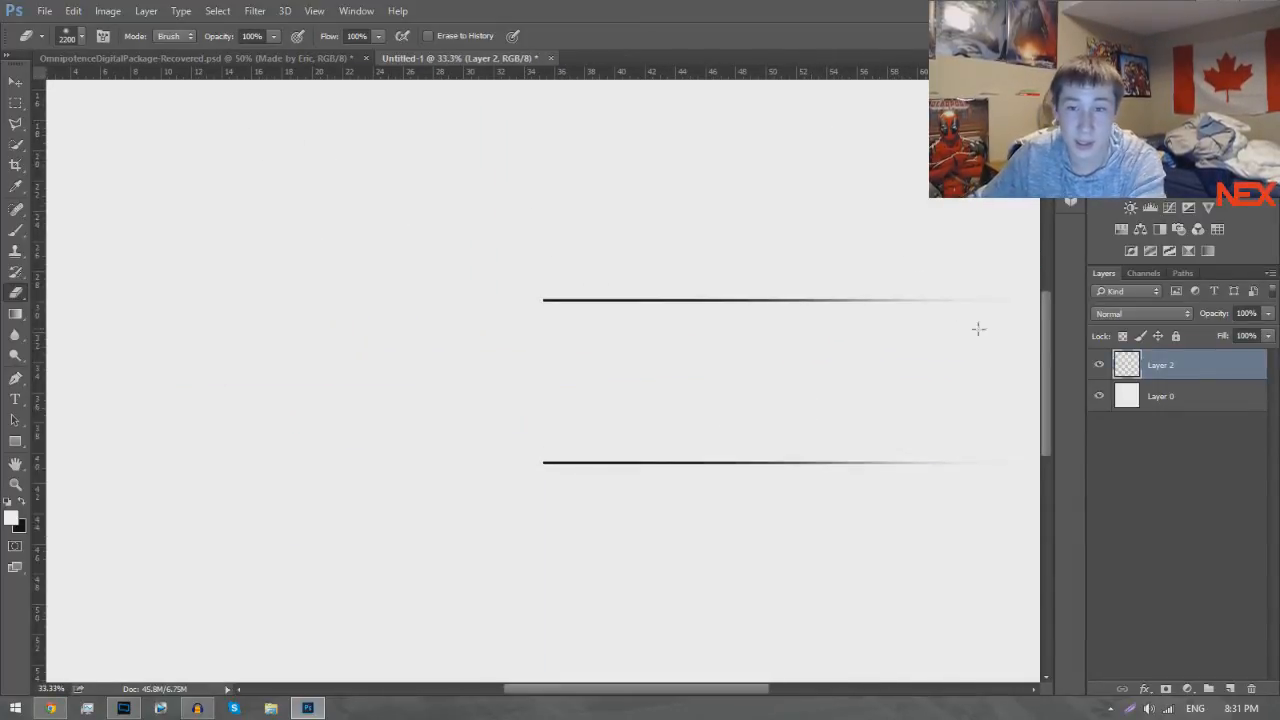
{"action": "scroll", "coordinate": [590, 343], "scroll_direction": "right", "scroll_amount": 2}
{"action": "left_click", "coordinate": [15, 81]}
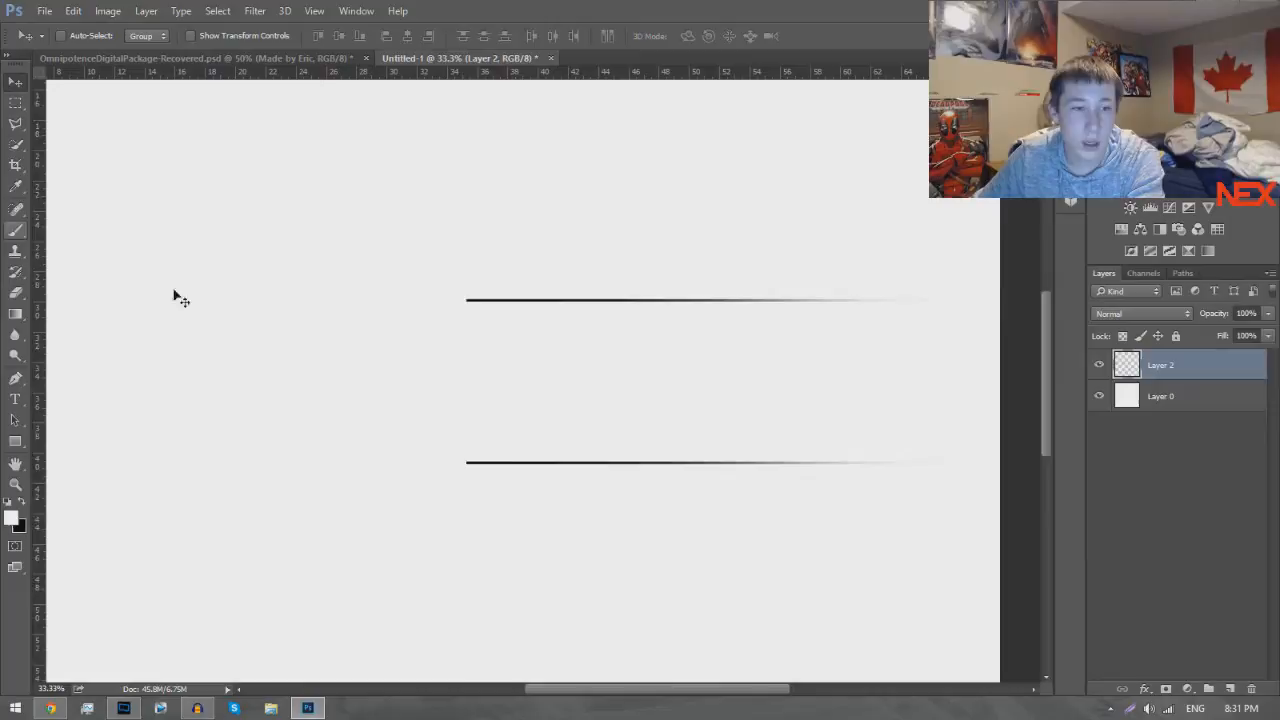
{"action": "left_click", "coordinate": [1127, 364], "text": "ctrl"}
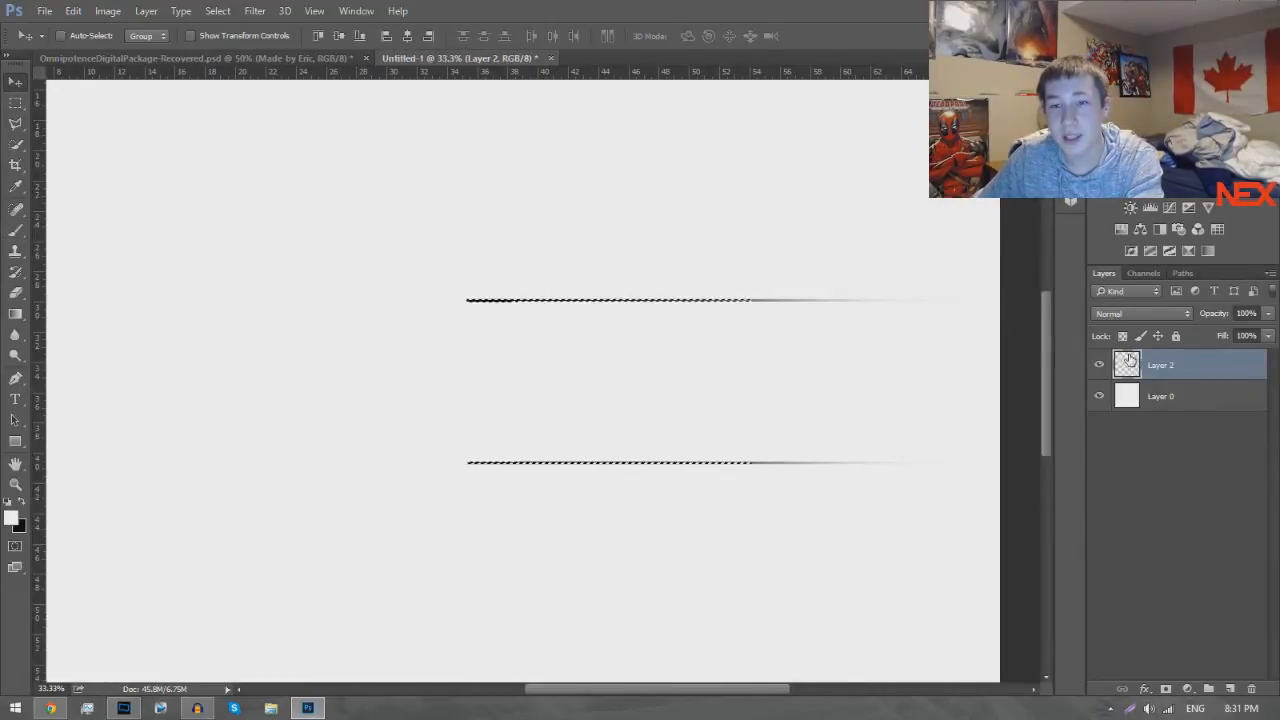
{"action": "left_click", "coordinate": [20, 108]}
{"action": "left_click", "coordinate": [614, 97]}
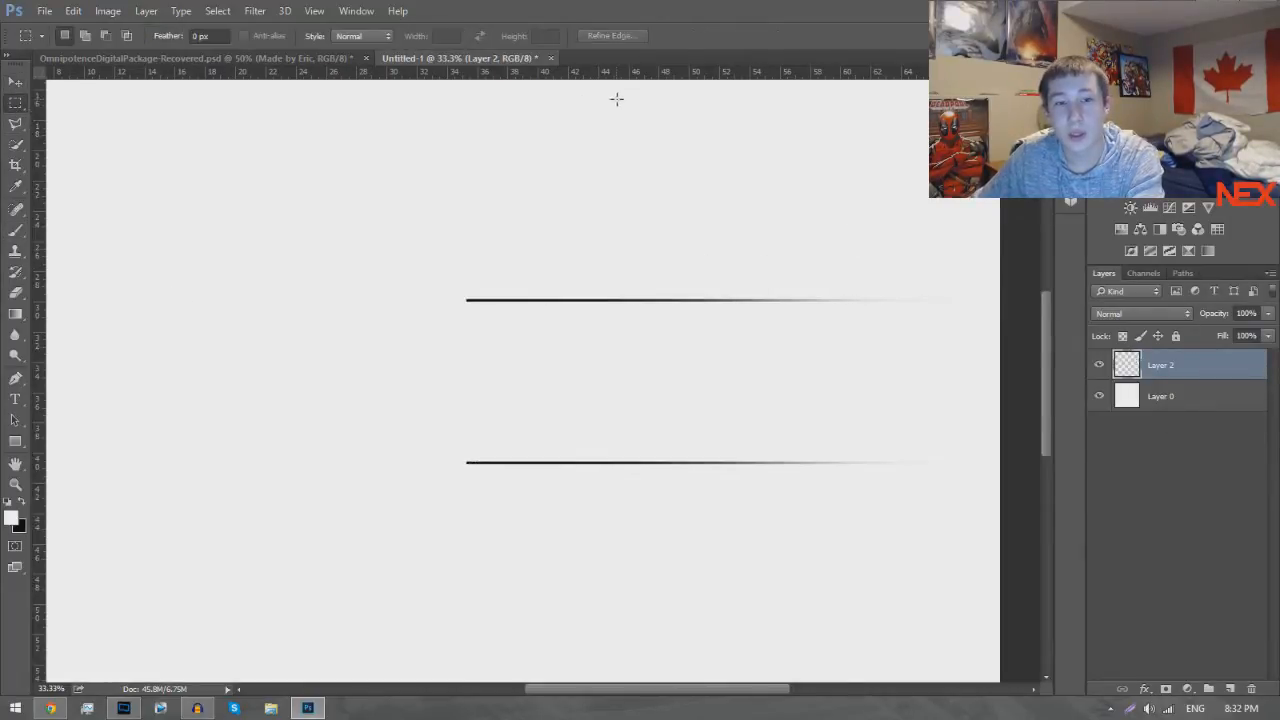
Duplicate Layer 2 and flip the copy horizontally with Free Transform.
{"action": "left_click", "coordinate": [20, 80]}
{"action": "key", "text": "ctrl+j"}
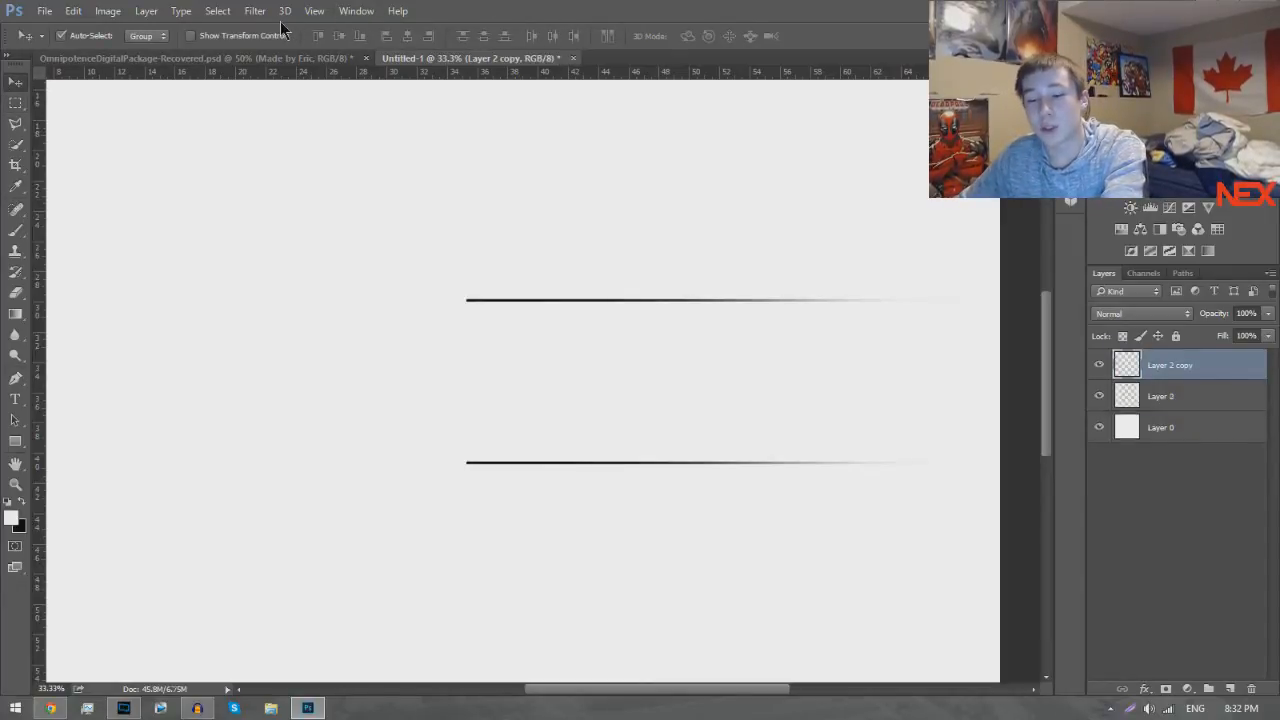
{"action": "key", "text": "ctrl"}
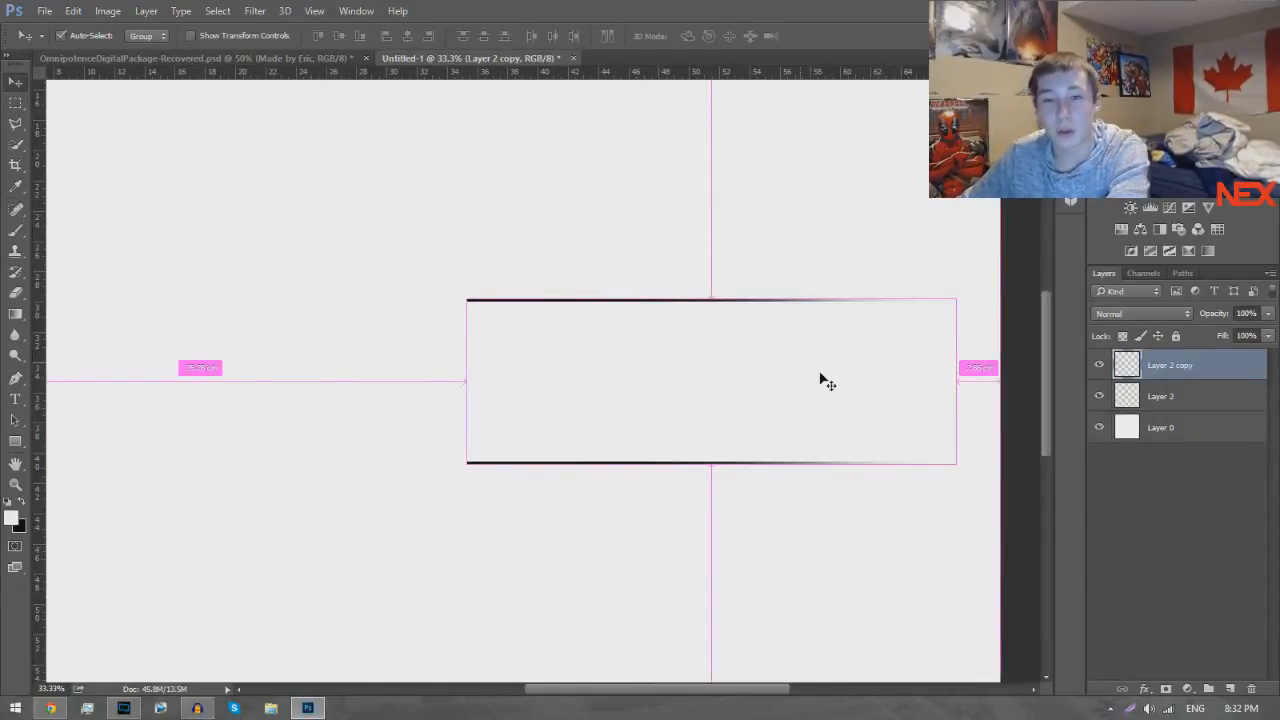
{"action": "key", "text": "ctrl+t"}
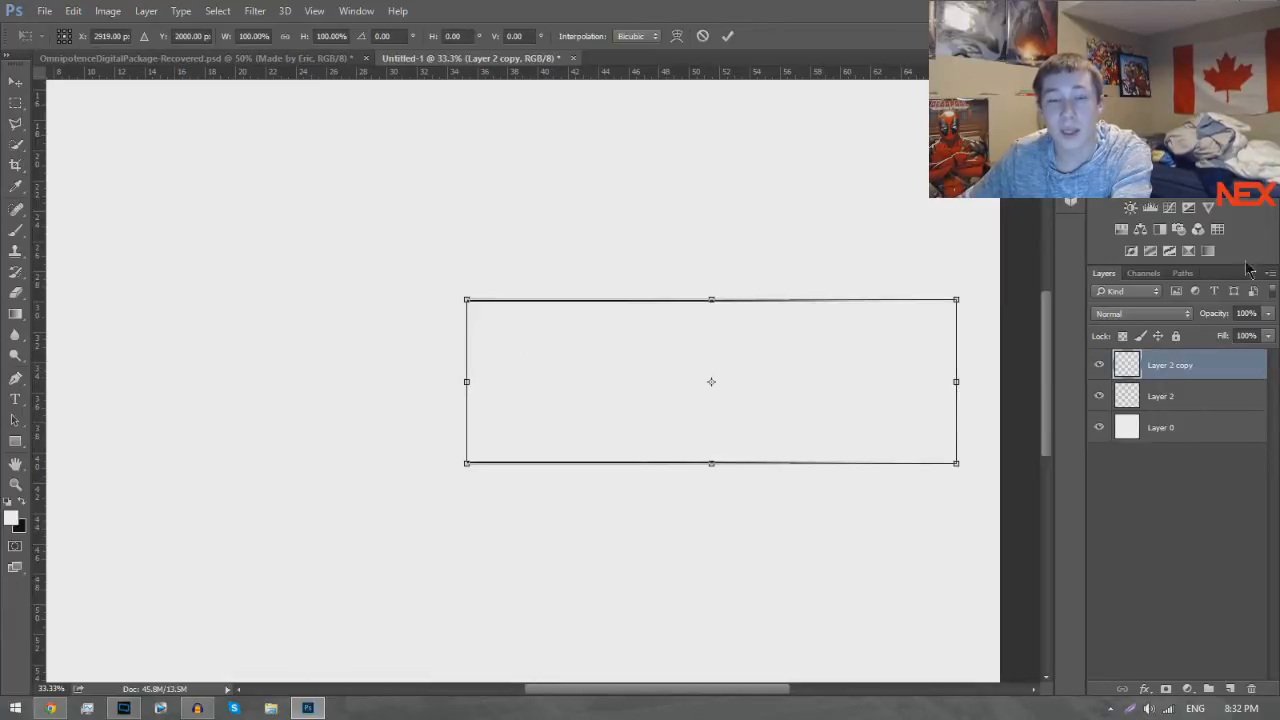
{"action": "right_click", "coordinate": [790, 348]}
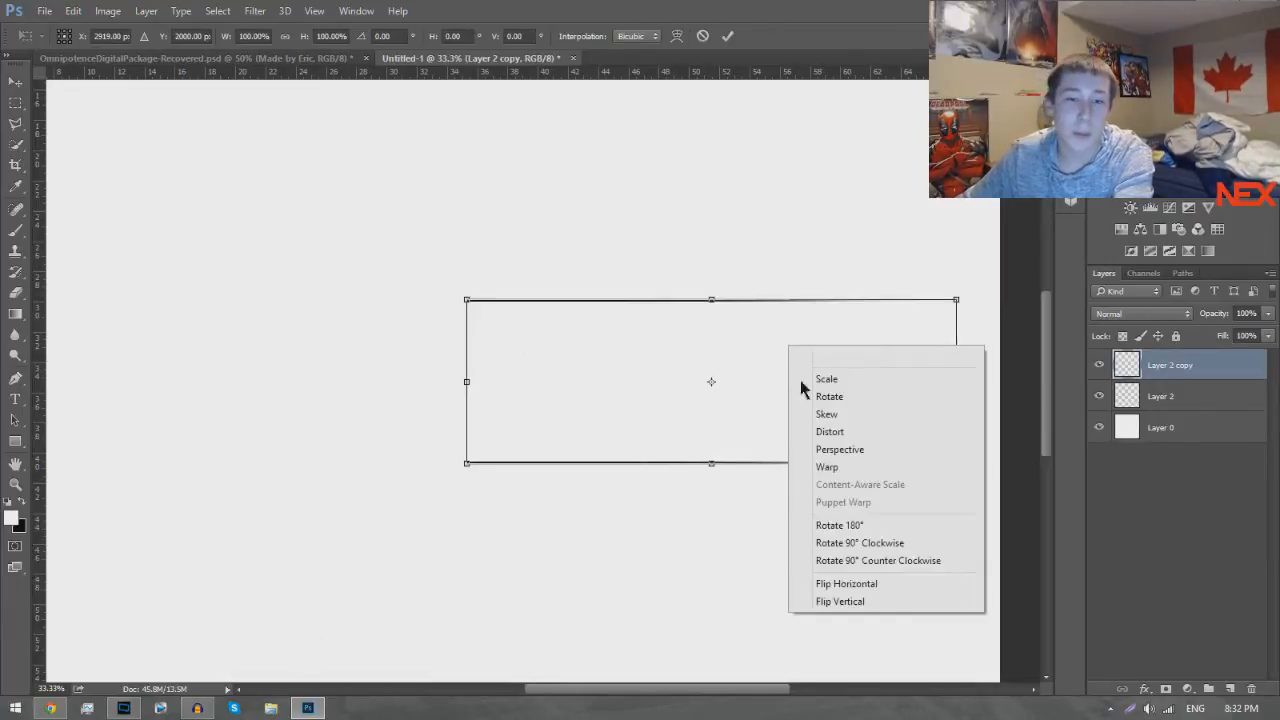
{"action": "left_click", "coordinate": [846, 584]}
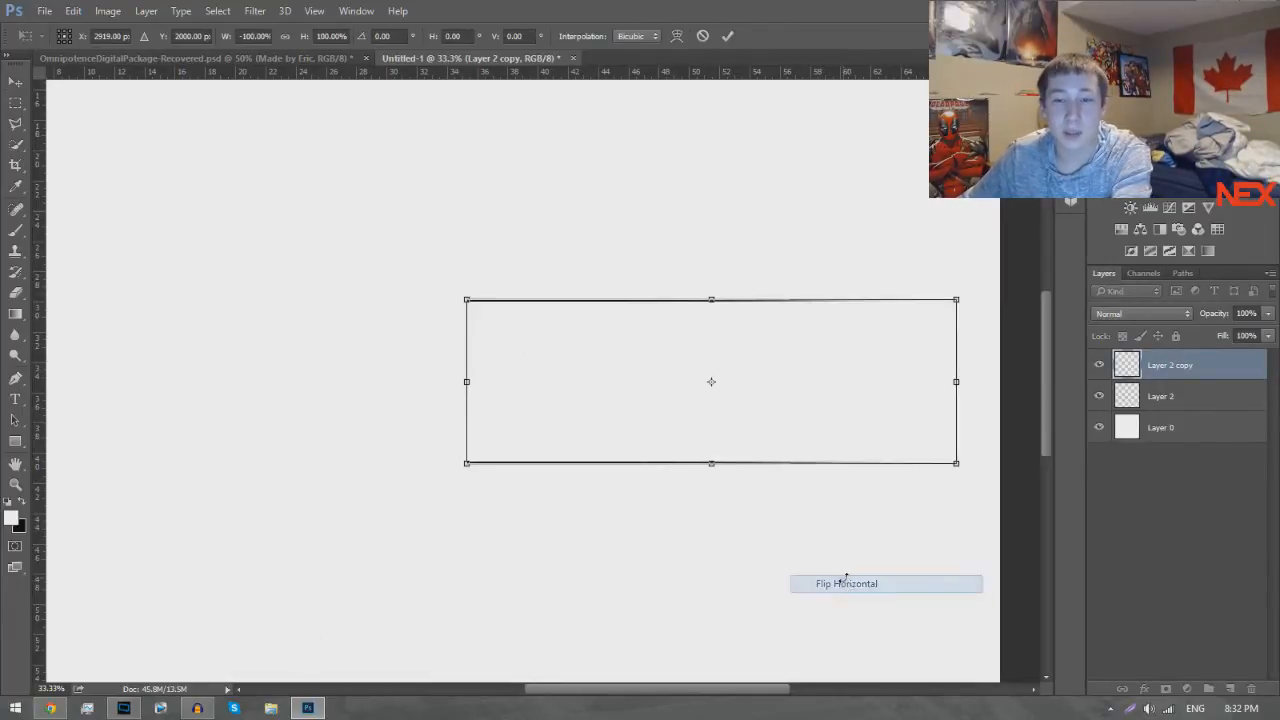
{"action": "right_click", "coordinate": [908, 372]}
{"action": "left_click", "coordinate": [1029, 608]}
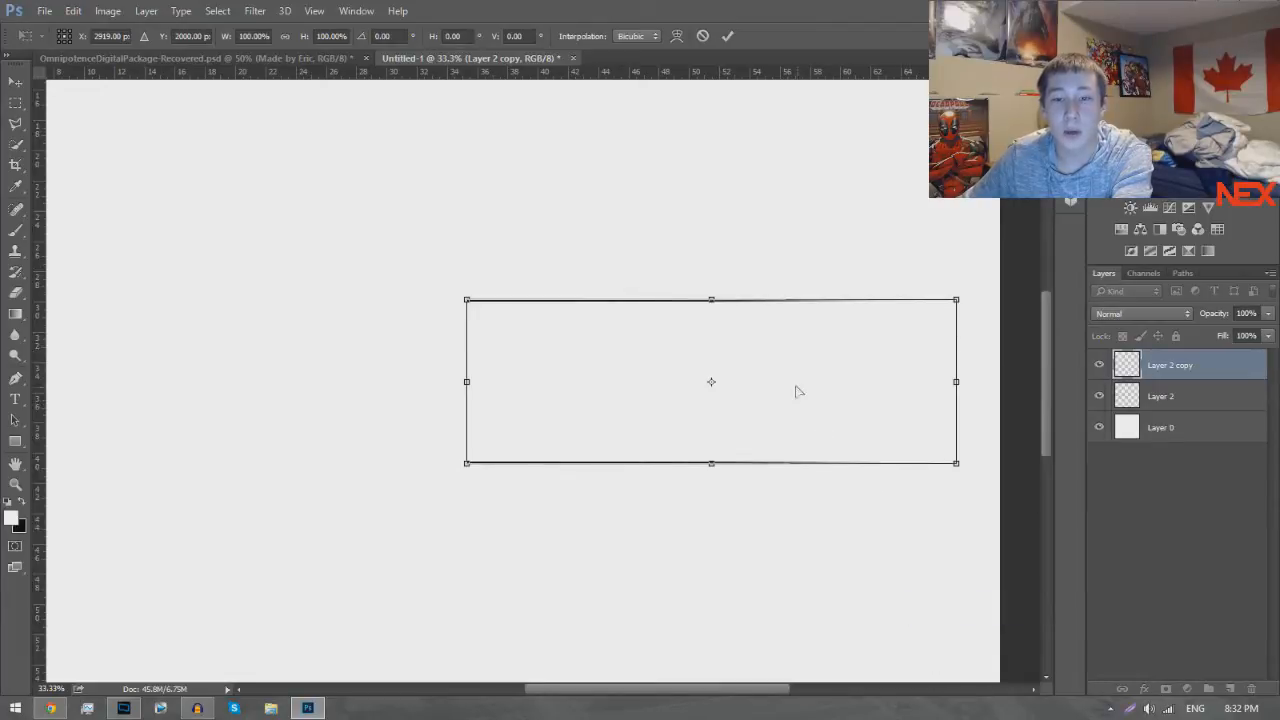
{"action": "right_click", "coordinate": [796, 391]}
{"action": "left_click", "coordinate": [860, 622]}
Move the flipped copy left until its lines join the original's at the canvas centre, and apply the transform.
{"action": "left_click_drag", "start_coordinate": [840, 380], "coordinate": [403, 420]}
{"action": "key", "text": "Return"}
{"action": "key", "text": "ctrl+minus"}
{"action": "key", "text": "ctrl+minus"}
{"action": "key", "text": "ctrl+minus"}
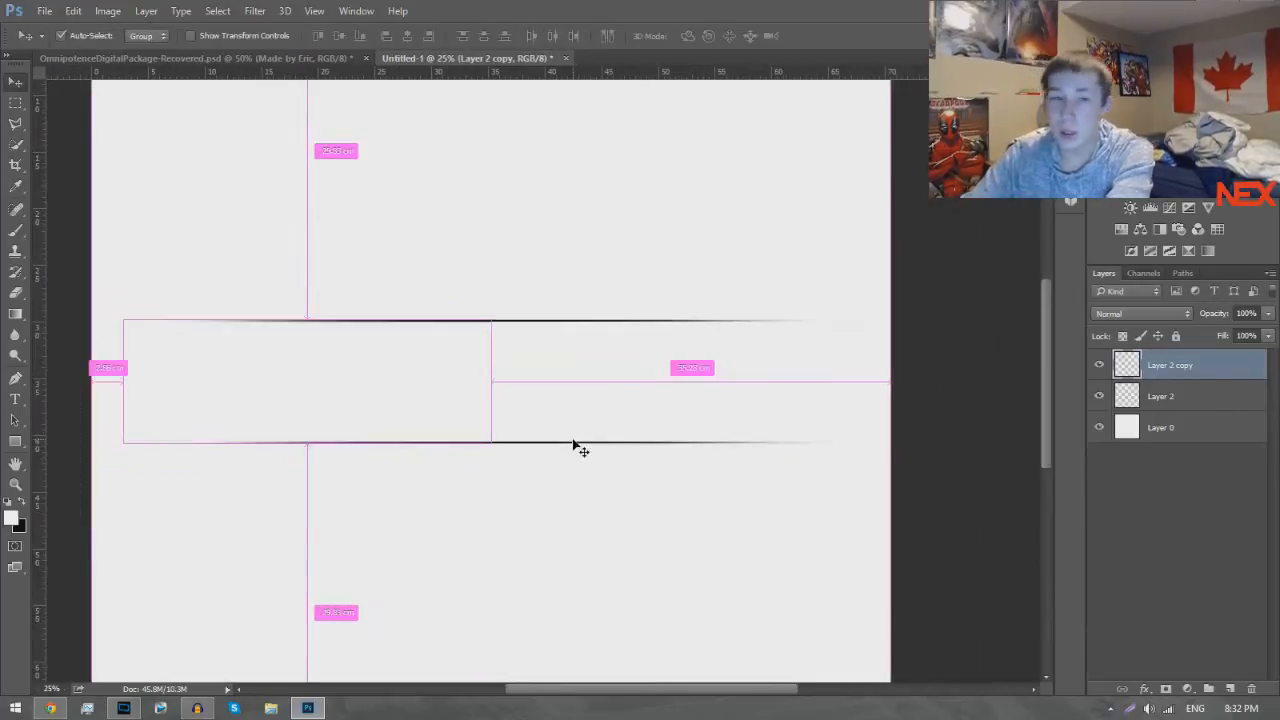
{"action": "key", "text": "ctrl+plus"}
{"action": "key", "text": "ctrl+plus"}
{"action": "key", "text": "ctrl+plus"}
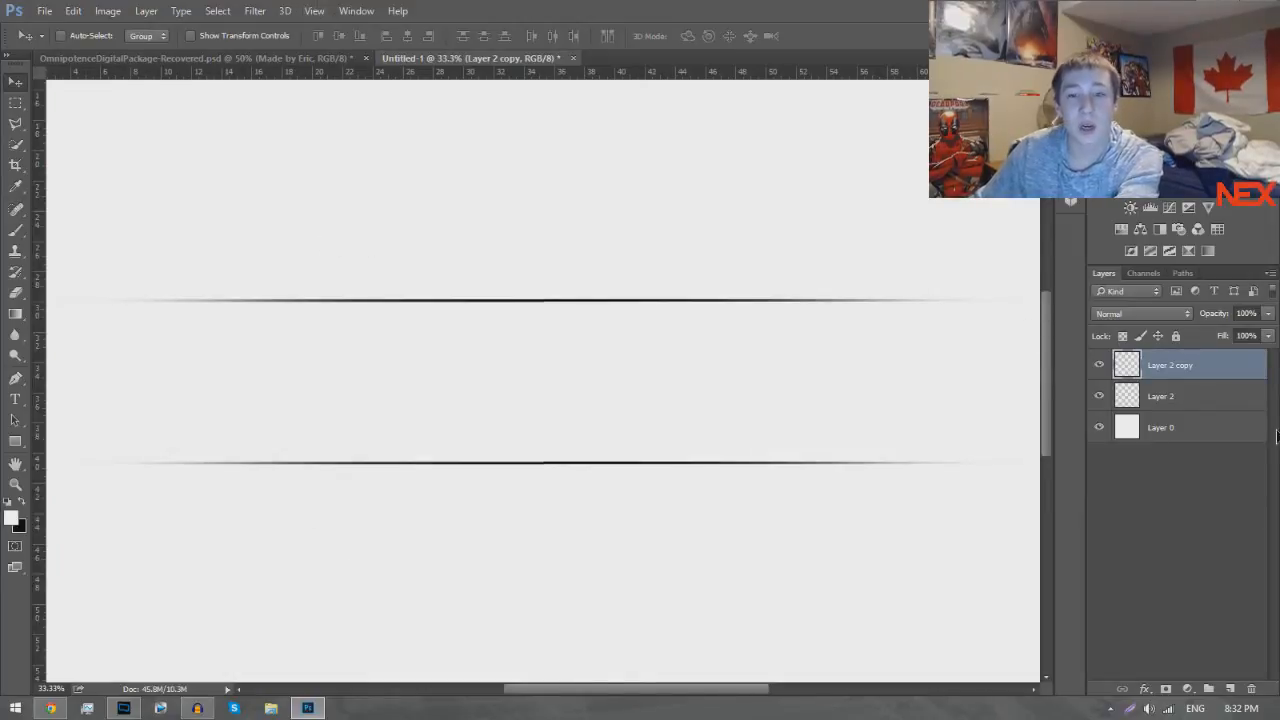
Select Layer 2 and its copy and examine up close how the upper line's halves meet at the canvas centre.
{"action": "left_click", "coordinate": [1179, 397], "text": "shift"}
{"action": "right_click", "coordinate": [1160, 405]}
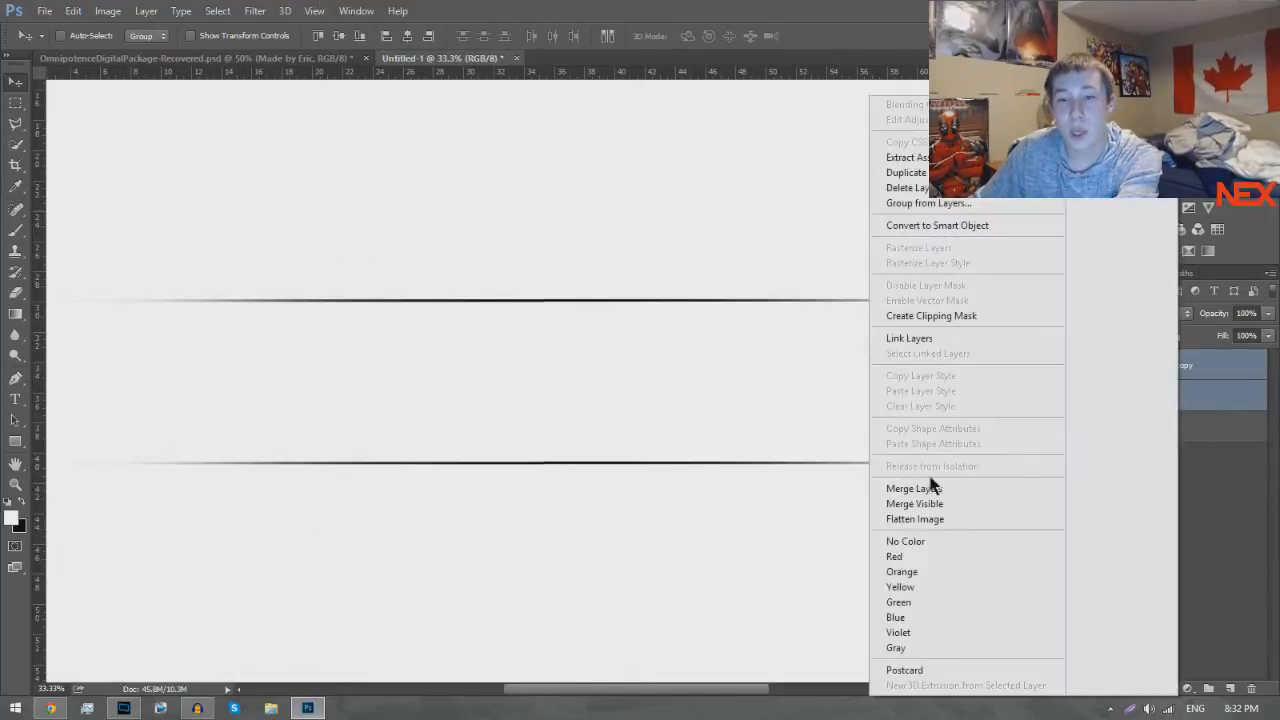
{"action": "left_click", "coordinate": [1206, 360]}
{"action": "key", "text": "ctrl+plus"}
{"action": "key", "text": "ctrl+plus"}
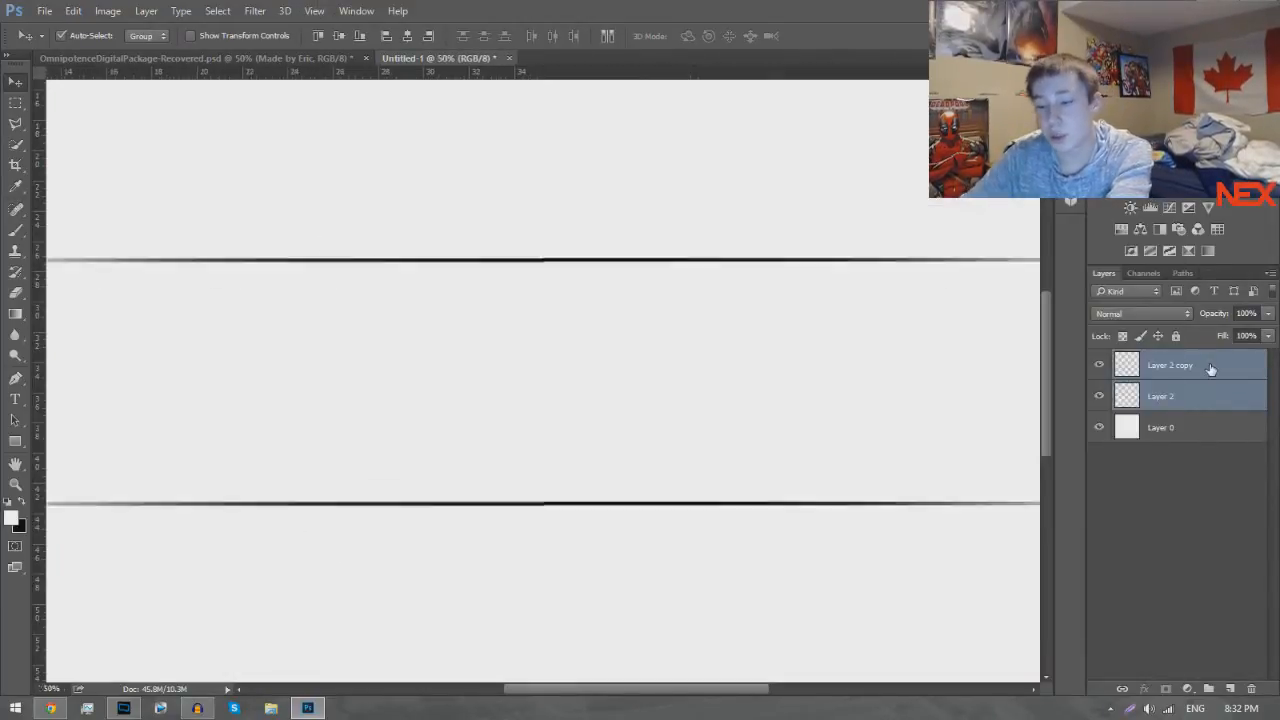
{"action": "key", "text": "ctrl+plus"}
{"action": "key", "text": "ctrl+plus"}
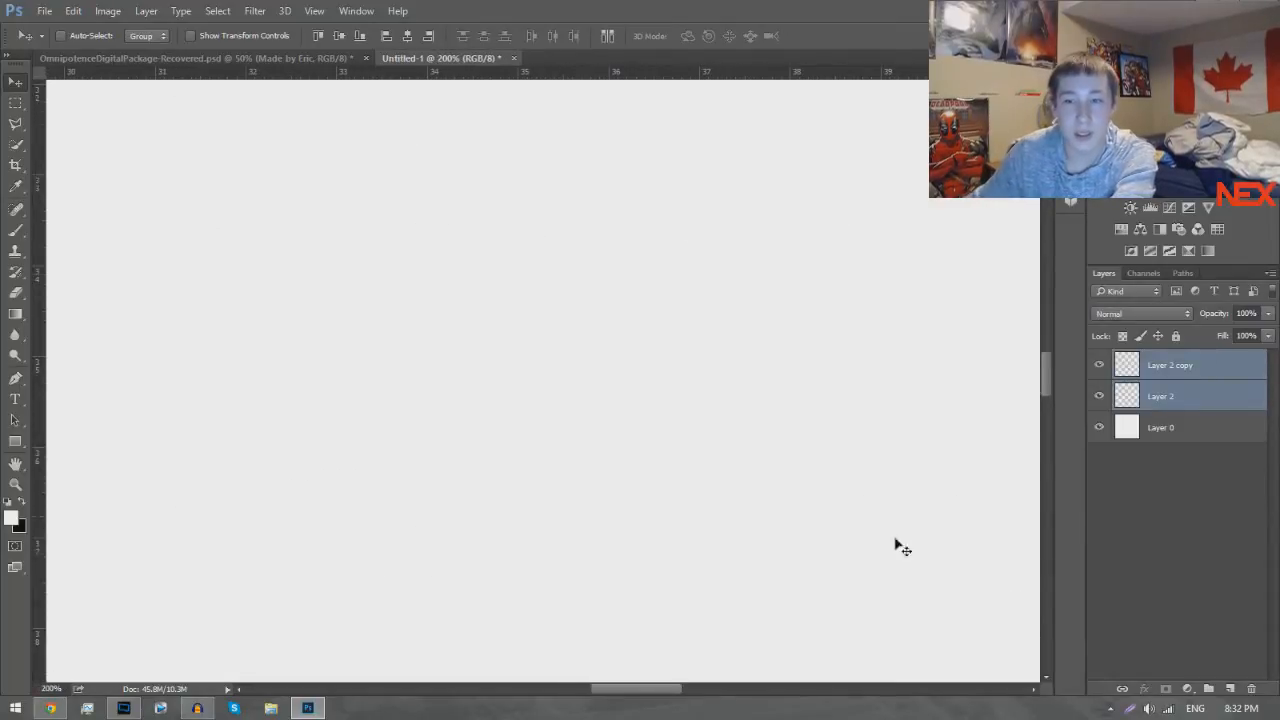
{"action": "scroll", "coordinate": [753, 270], "scroll_direction": "up", "scroll_amount": 6}
{"action": "scroll", "coordinate": [618, 168], "scroll_direction": "up", "scroll_amount": 6}
{"action": "left_click", "coordinate": [599, 182]}
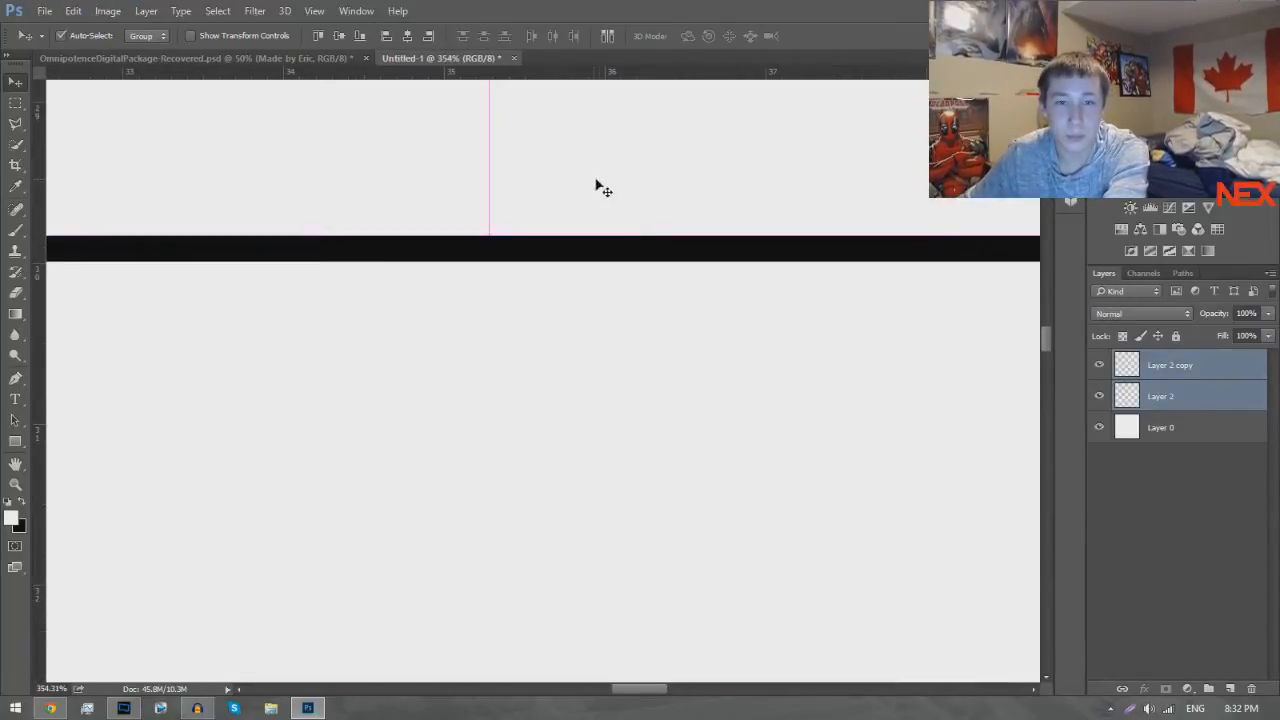
Check the join by toggling Layer 2 copy's visibility and nudging that layer left and back right.
{"action": "left_click", "coordinate": [1099, 366]}
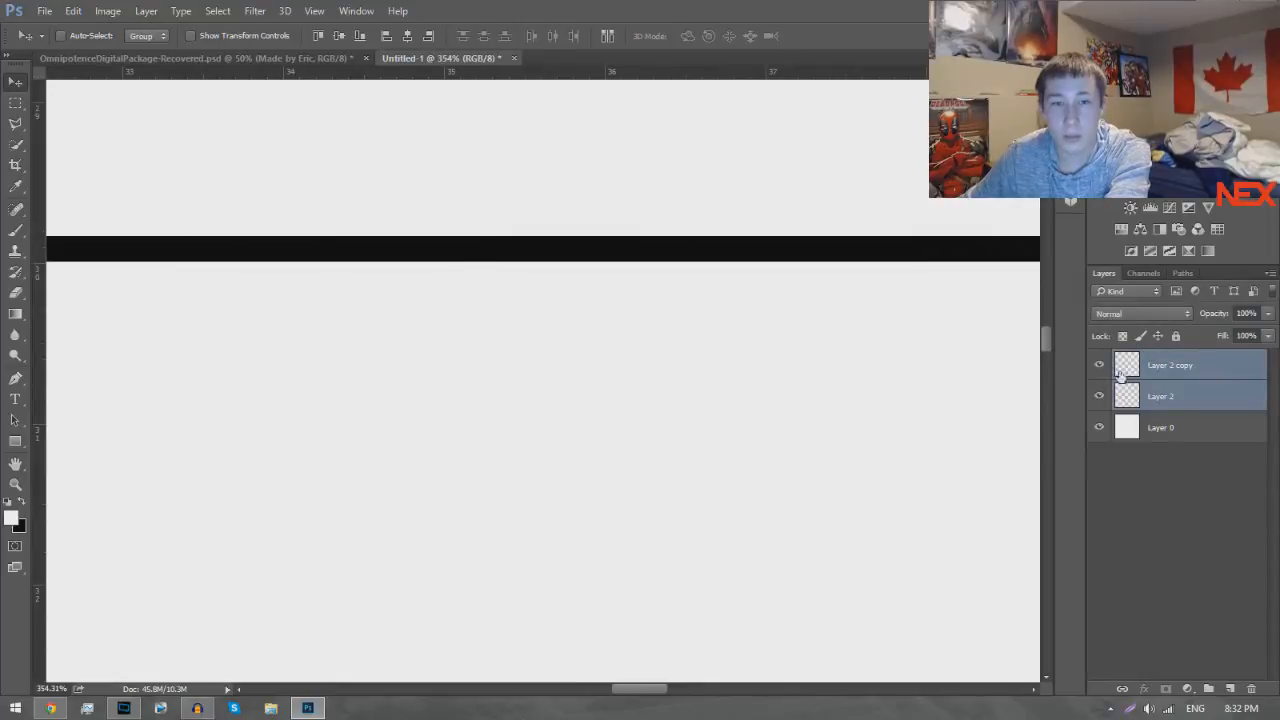
{"action": "left_click", "coordinate": [1099, 366]}
{"action": "left_click", "coordinate": [1175, 366]}
{"action": "key", "text": "Left"}
{"action": "key", "text": "Right"}
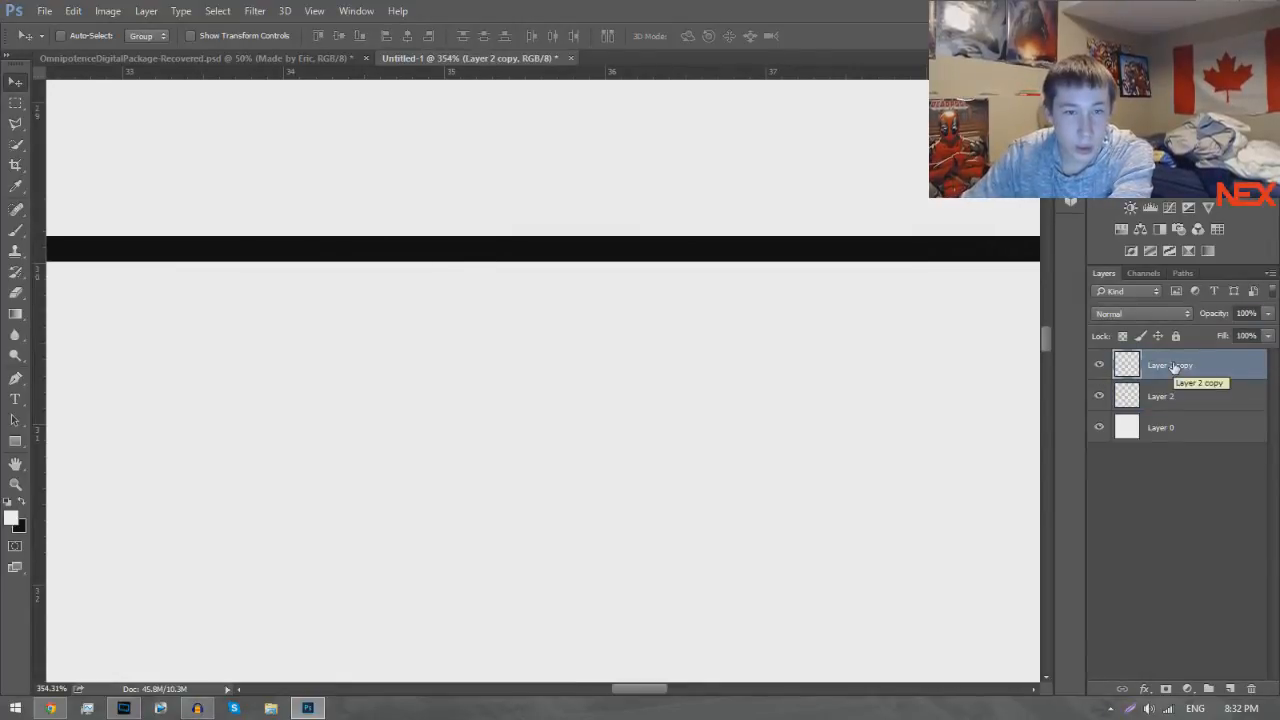
Merge Layer 2 and Layer 2 copy into one layer and check the joined lines.
{"action": "left_click", "coordinate": [1236, 405], "text": "shift"}
{"action": "right_click", "coordinate": [1236, 410]}
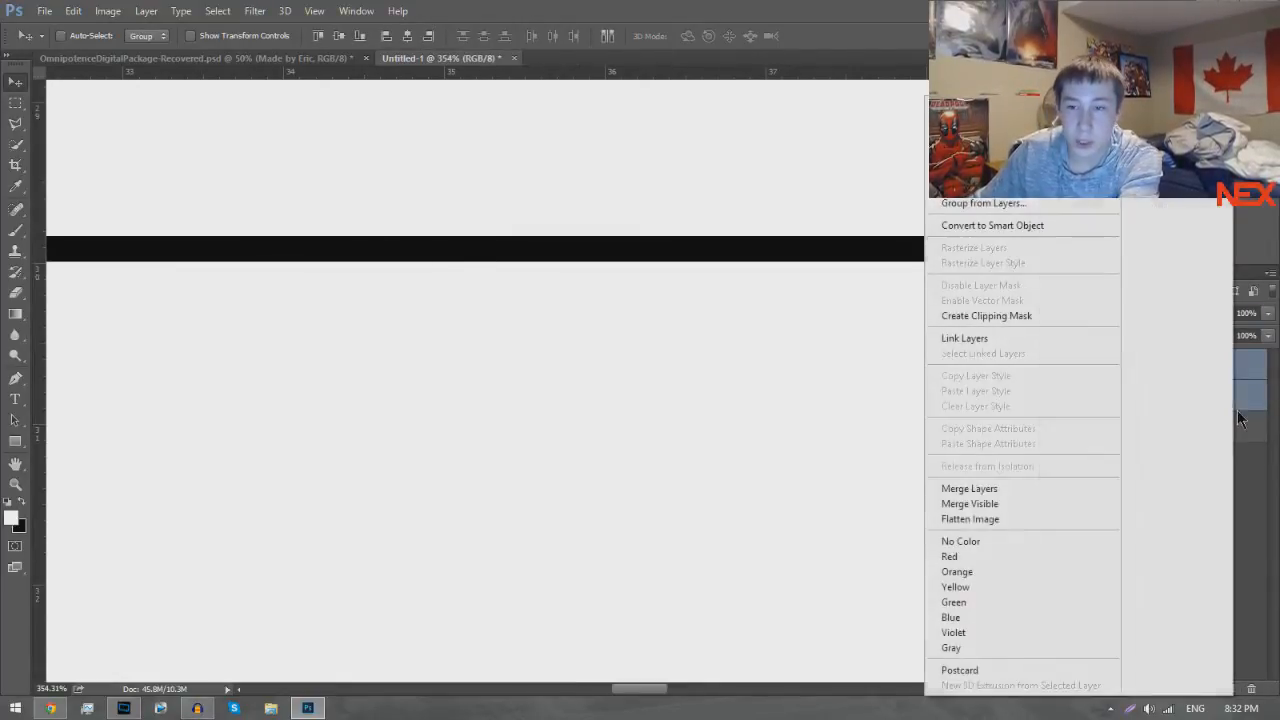
{"action": "left_click", "coordinate": [988, 490]}
{"action": "scroll", "coordinate": [990, 496], "scroll_direction": "down", "scroll_amount": 5}
{"action": "scroll", "coordinate": [995, 497], "scroll_direction": "down", "scroll_amount": 2}
{"action": "scroll", "coordinate": [995, 497], "scroll_direction": "up", "scroll_amount": 2}
{"action": "scroll", "coordinate": [995, 497], "scroll_direction": "down", "scroll_amount": 1}
{"action": "scroll", "coordinate": [995, 497], "scroll_direction": "down", "scroll_amount": 2}
{"action": "scroll", "coordinate": [995, 497], "scroll_direction": "up", "scroll_amount": 3}
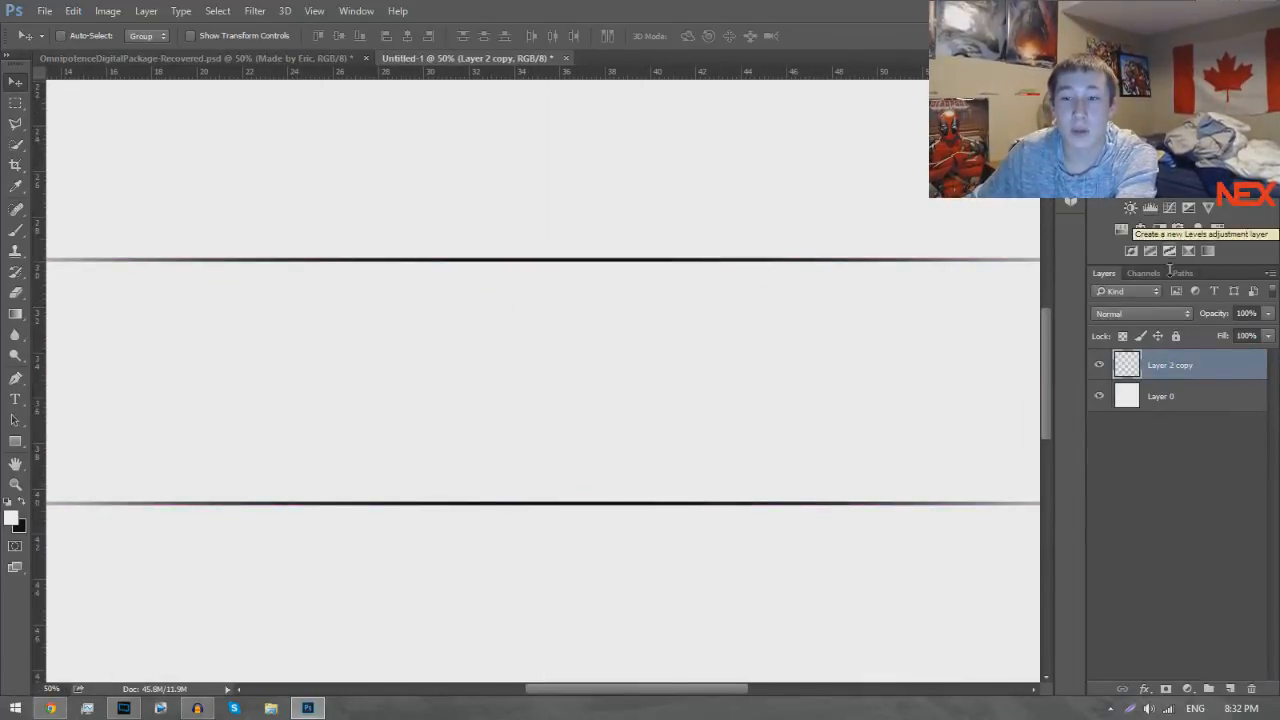
Rename the merged line layer as Outline.
{"action": "double_click", "coordinate": [1176, 366]}
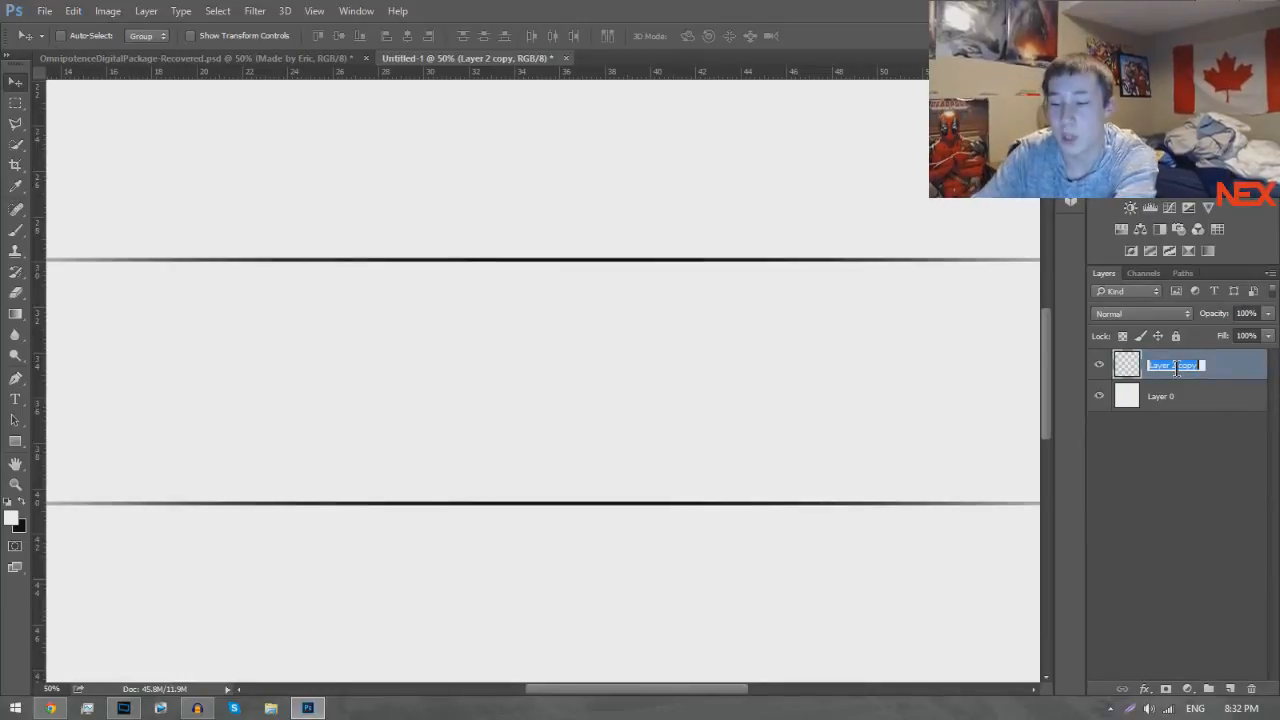
{"action": "type", "text": "oUTLI"}
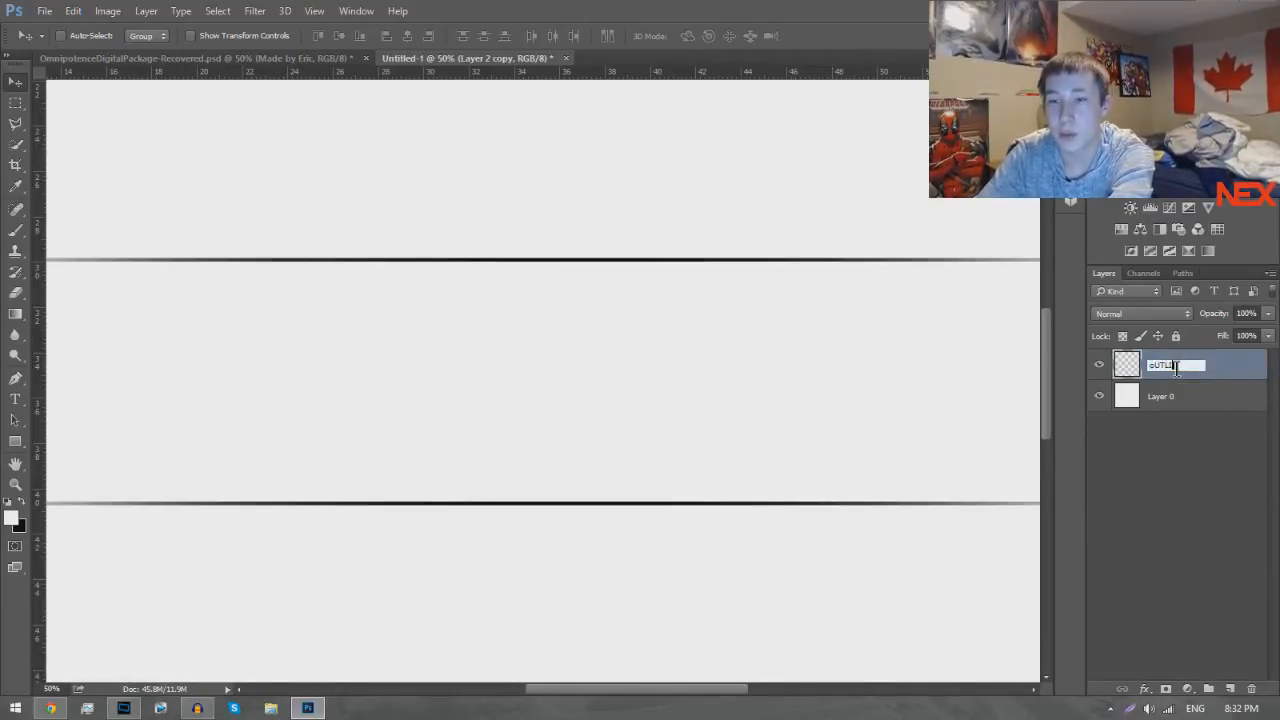
{"action": "key", "text": "BackSpace"}
{"action": "key", "text": "BackSpace"}
{"action": "key", "text": "BackSpace"}
{"action": "key", "text": "BackSpace"}
{"action": "type", "text": "Outline"}
{"action": "key", "text": "Return"}
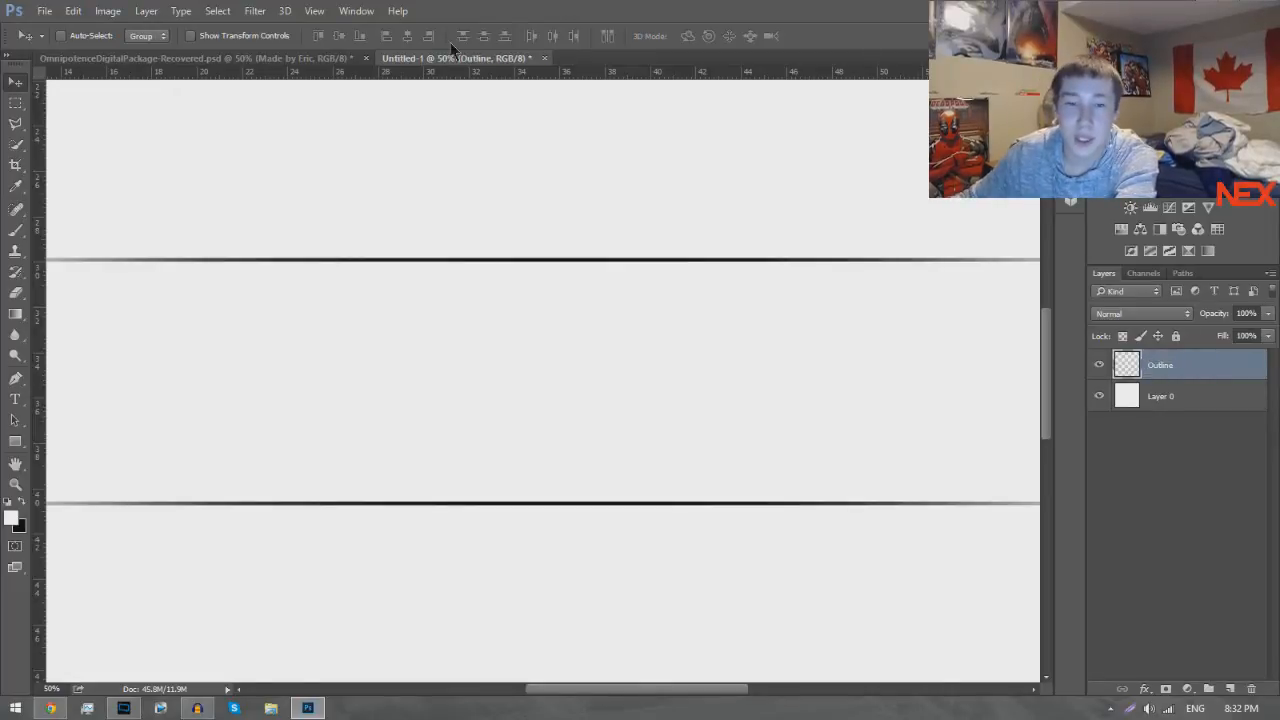
Add a new layer above Outline and set the soft Brush tool's size to 3000 px.
{"action": "left_click", "coordinate": [15, 229]}
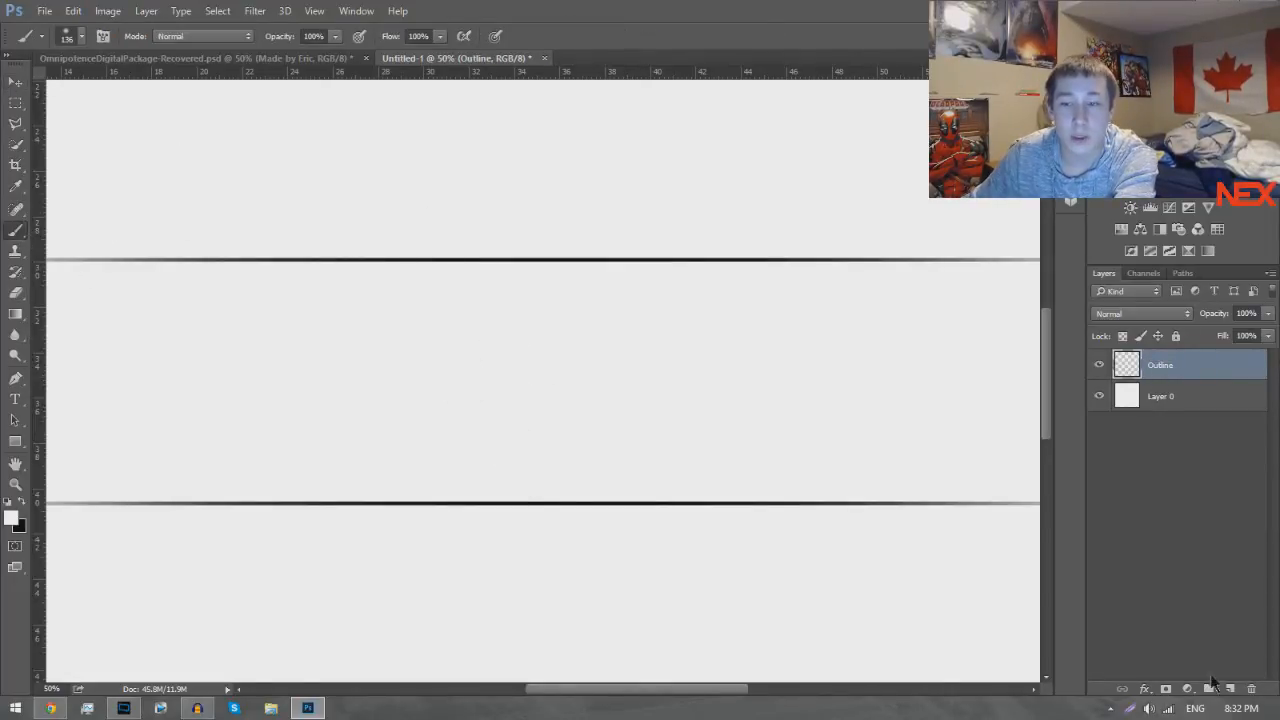
{"action": "left_click", "coordinate": [1230, 690]}
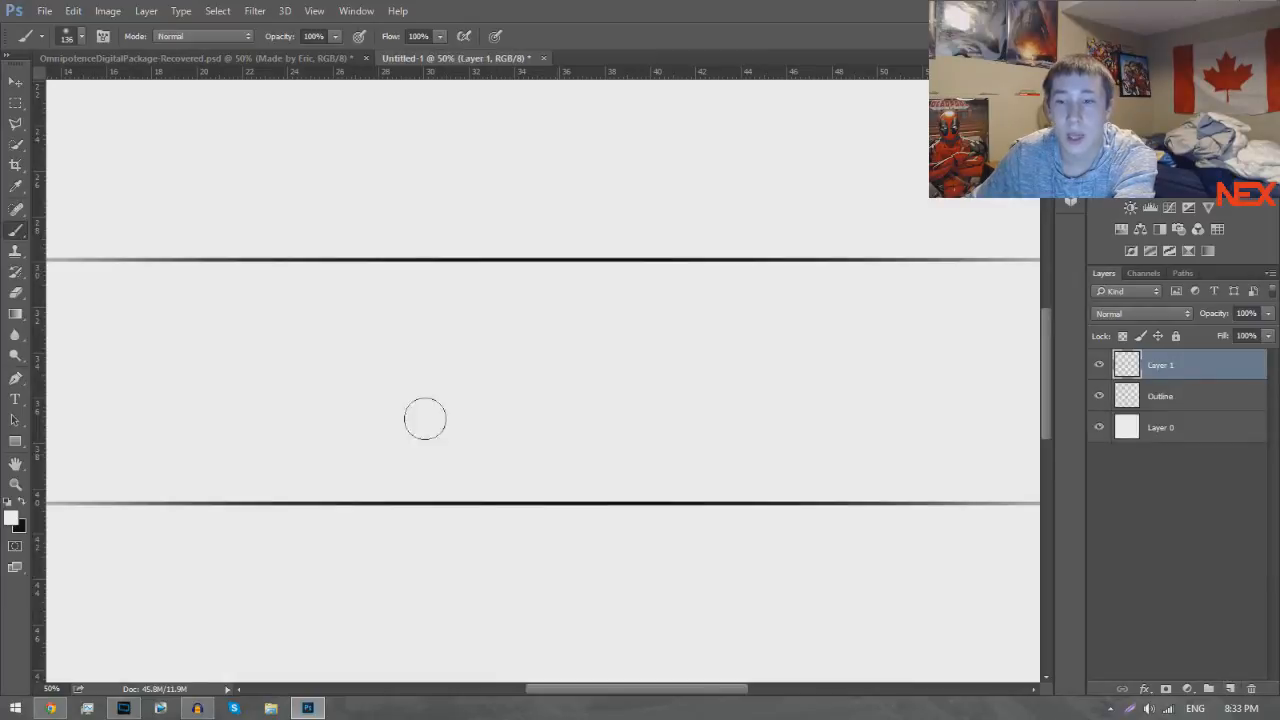
{"action": "left_click", "coordinate": [81, 36]}
{"action": "left_click", "coordinate": [172, 66]}
{"action": "type", "text": "3000"}
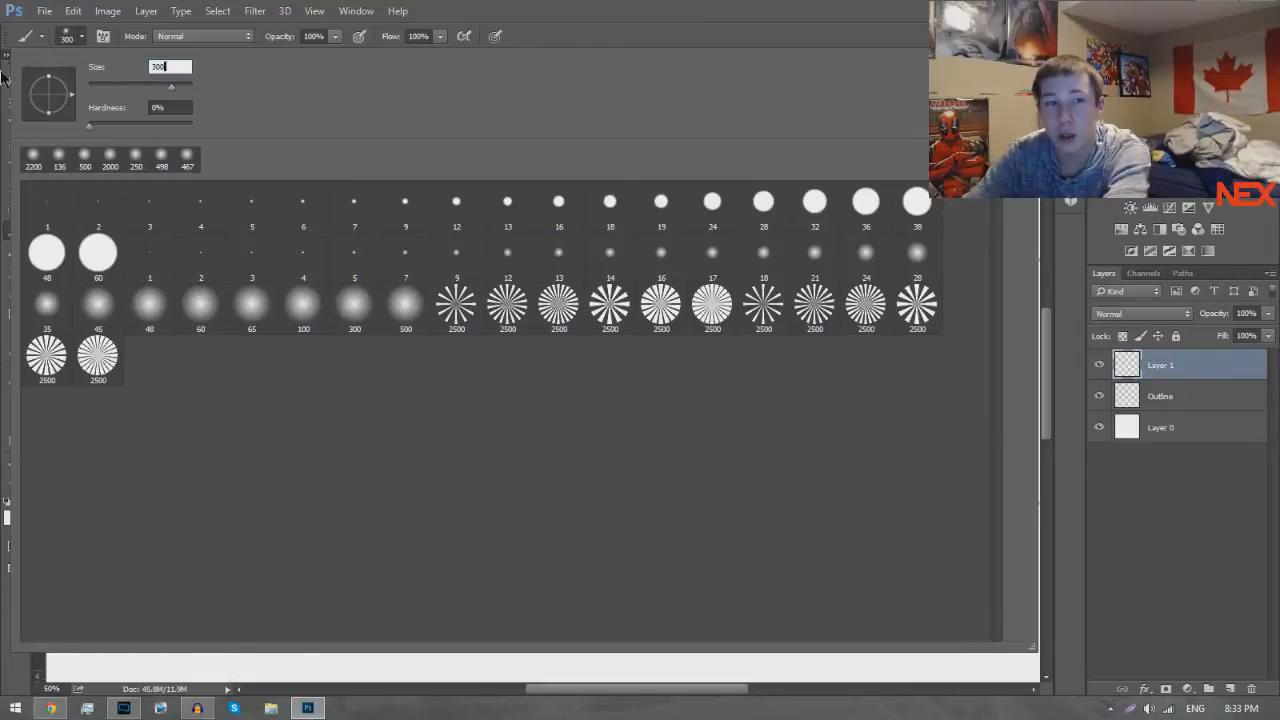
{"action": "key", "text": "Return"}
Reset the colours to a black foreground and stamp a single soft brush dab on Layer 1 at the guides' intersection.
{"action": "key", "text": "ctrl+0"}
{"action": "key", "text": "ctrl+minus"}
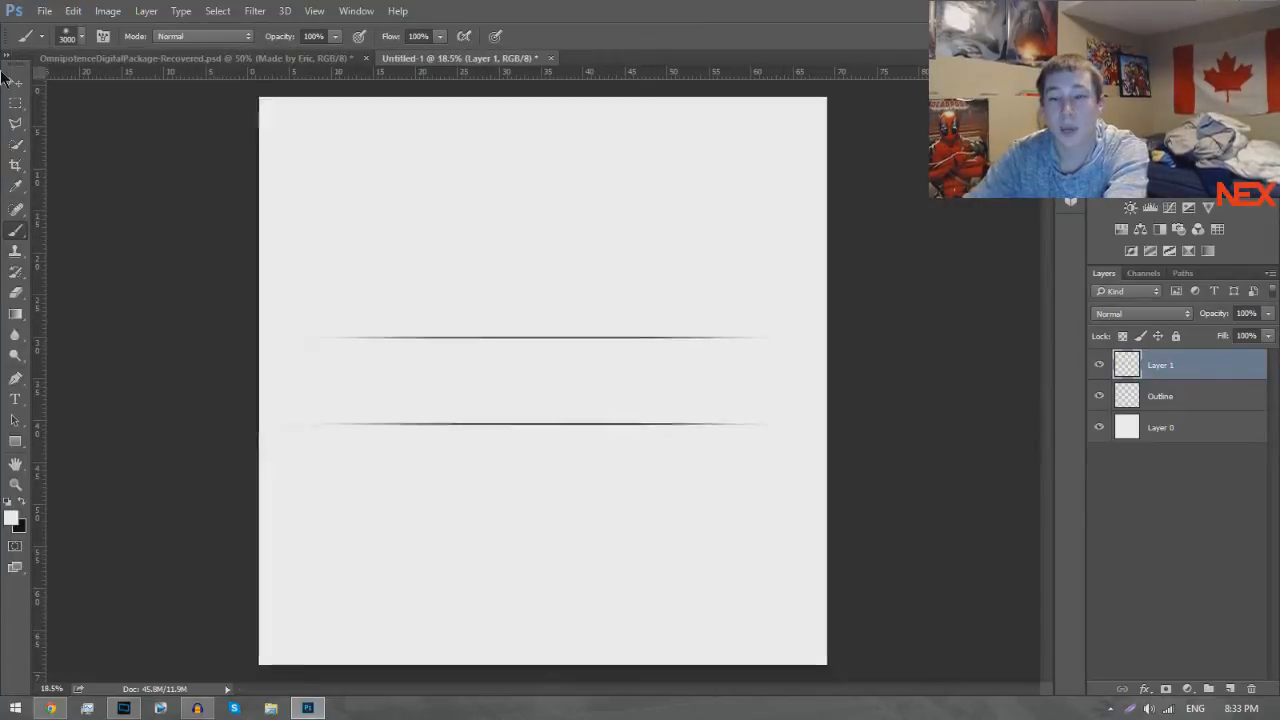
{"action": "key", "text": "ctrl+plus"}
{"action": "key", "text": "ctrl+plus"}
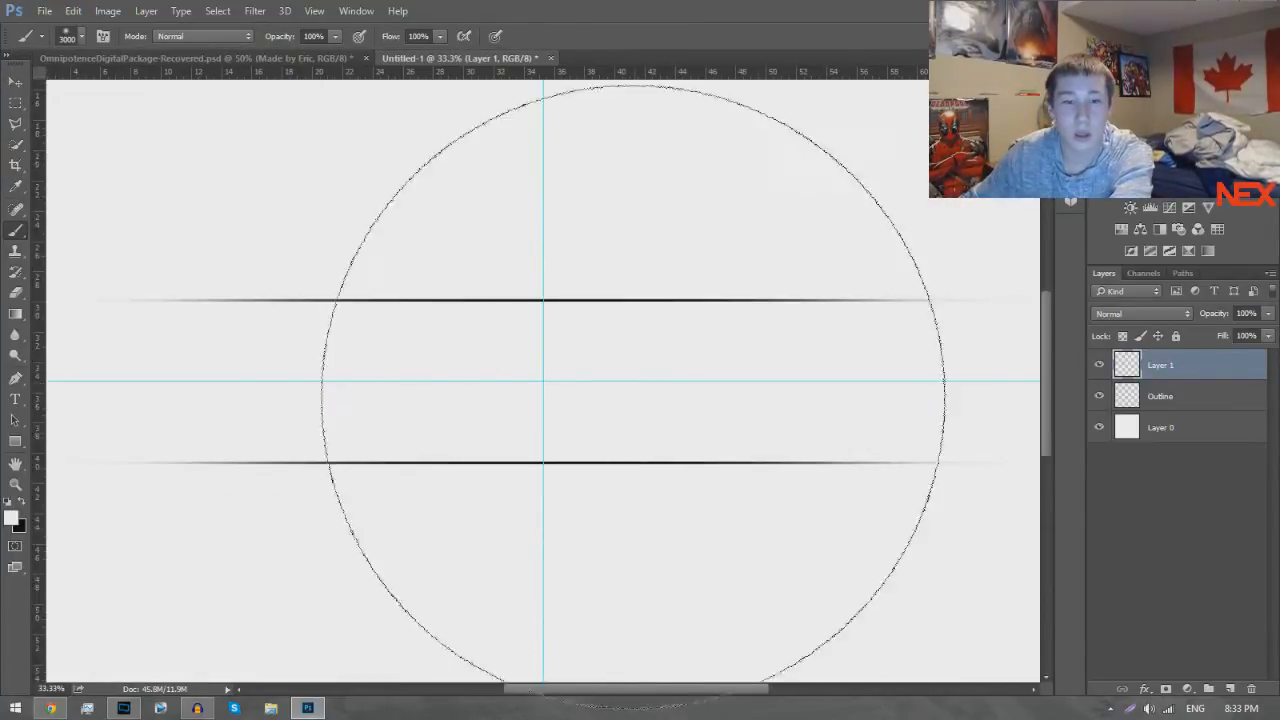
{"action": "left_click", "coordinate": [7, 502]}
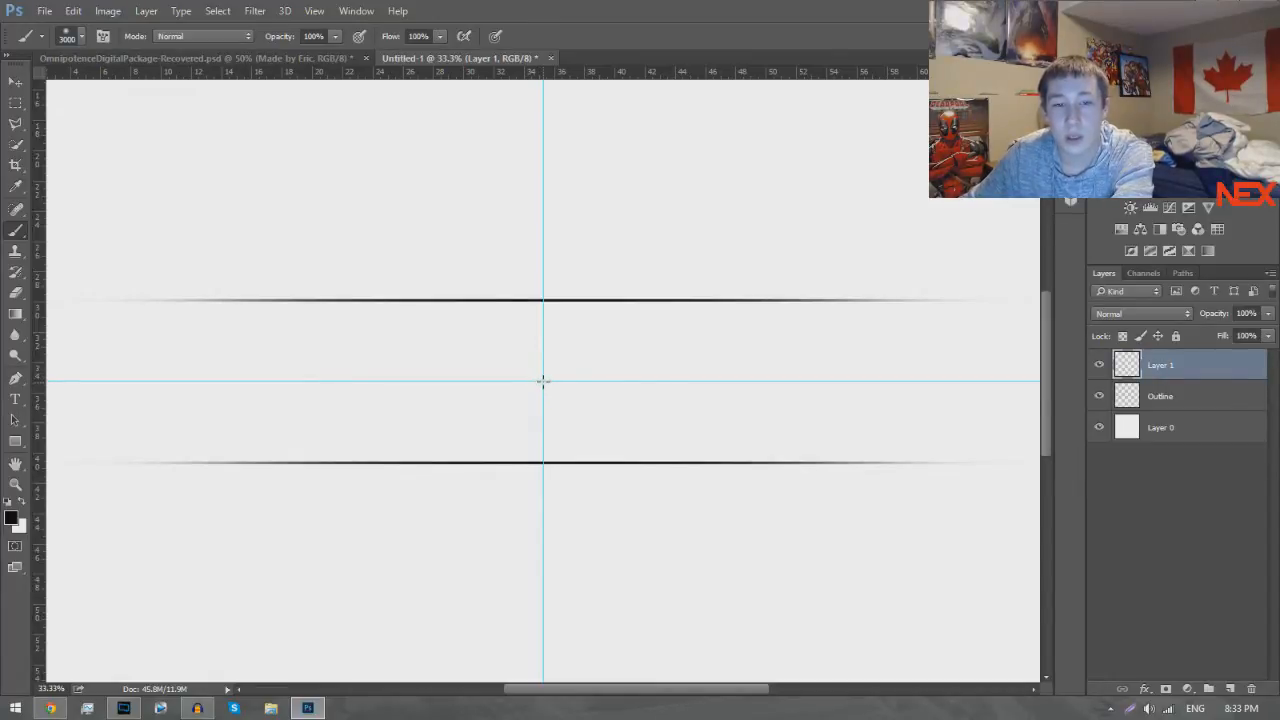
{"action": "left_click", "coordinate": [542, 381]}
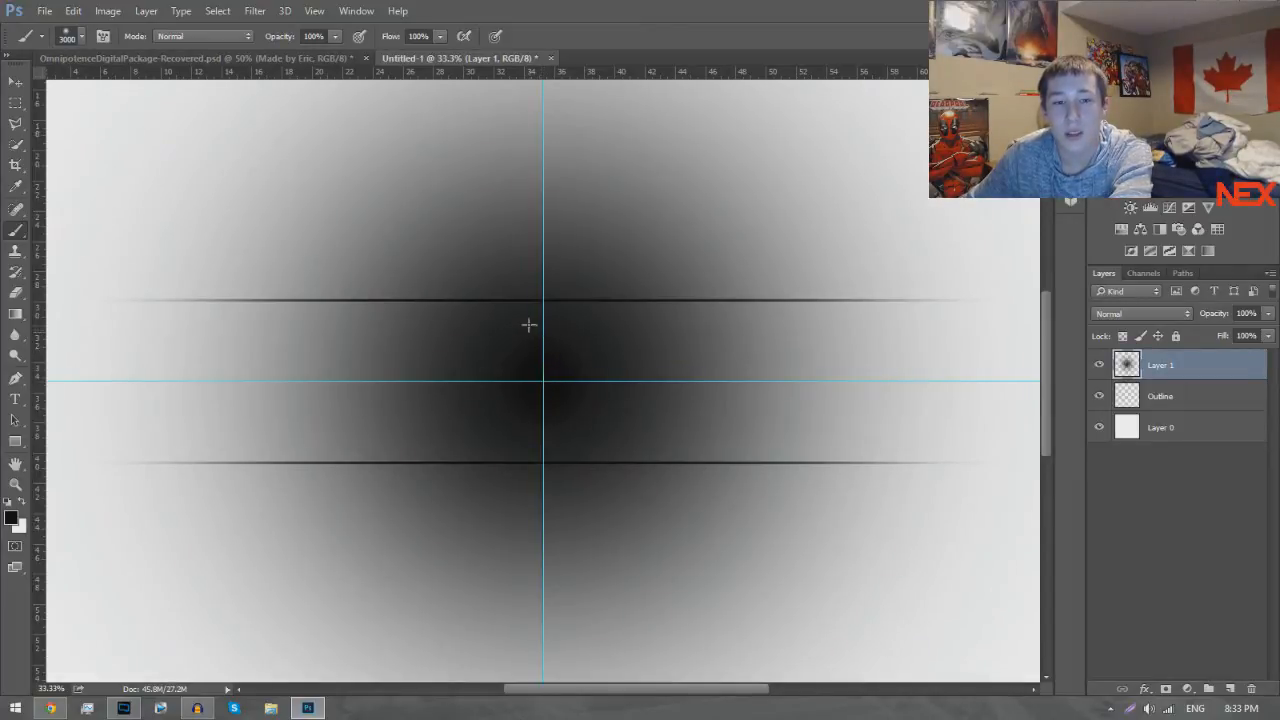
{"action": "key", "text": "ctrl+z"}
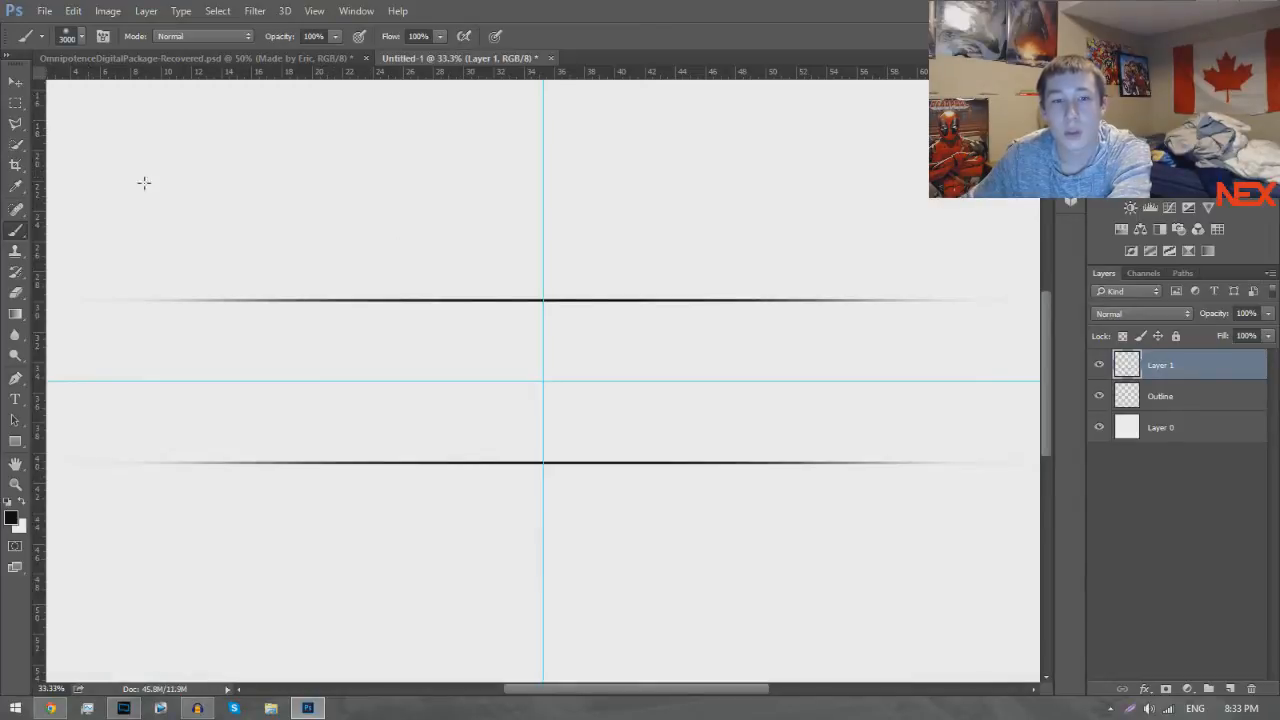
{"action": "left_click", "coordinate": [541, 381]}
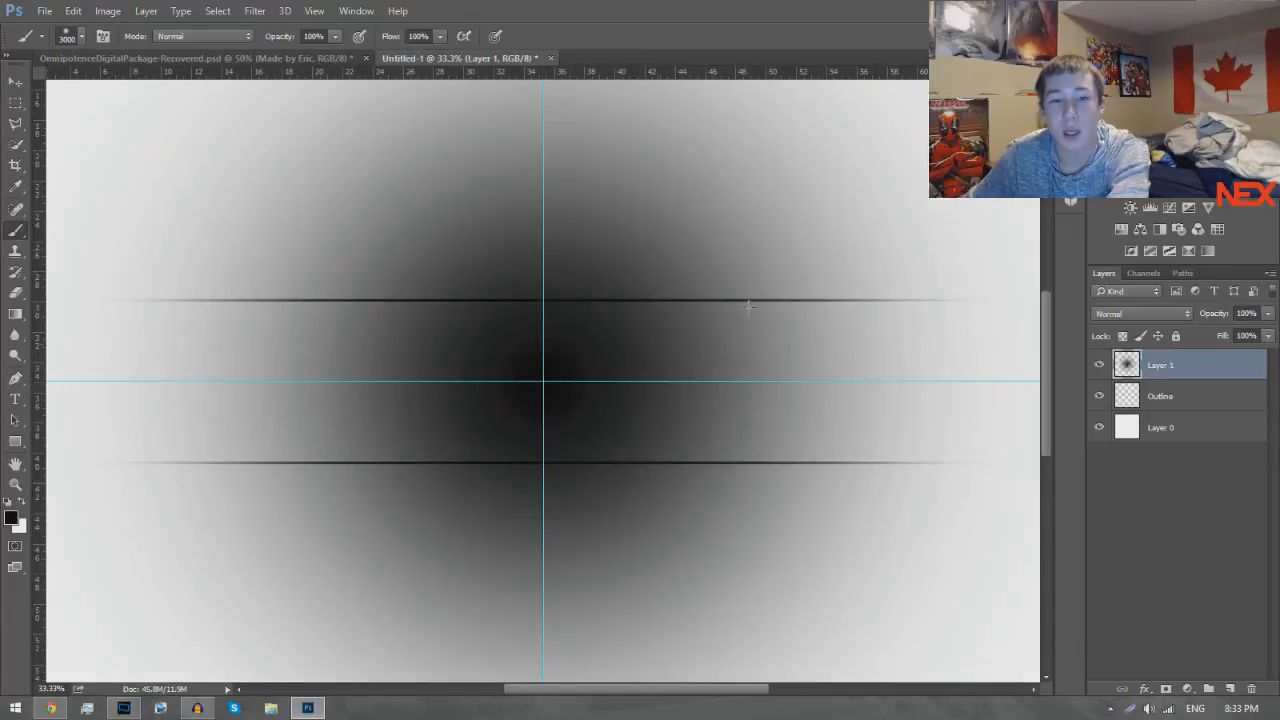
Marquee-select the upper line on the Outline layer, move it down to the horizontal centre guide, and deselect.
{"action": "left_click", "coordinate": [15, 82]}
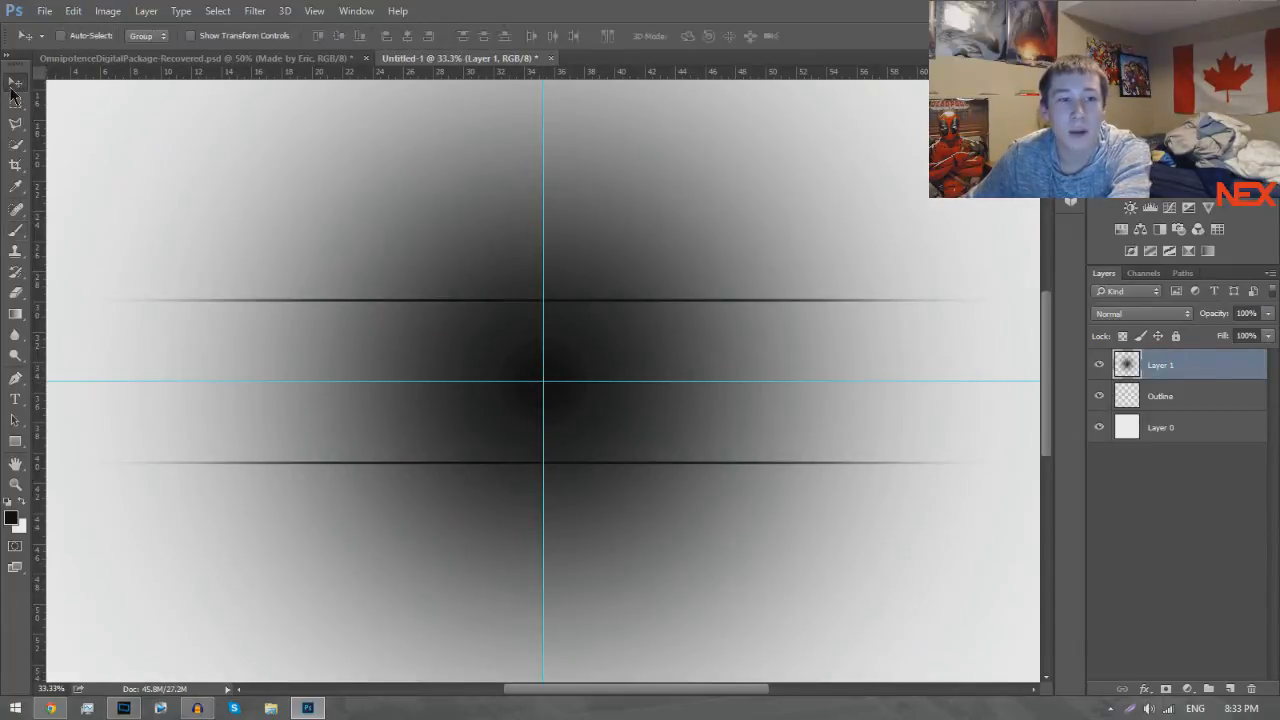
{"action": "left_click", "coordinate": [15, 103]}
{"action": "left_click", "coordinate": [1158, 400]}
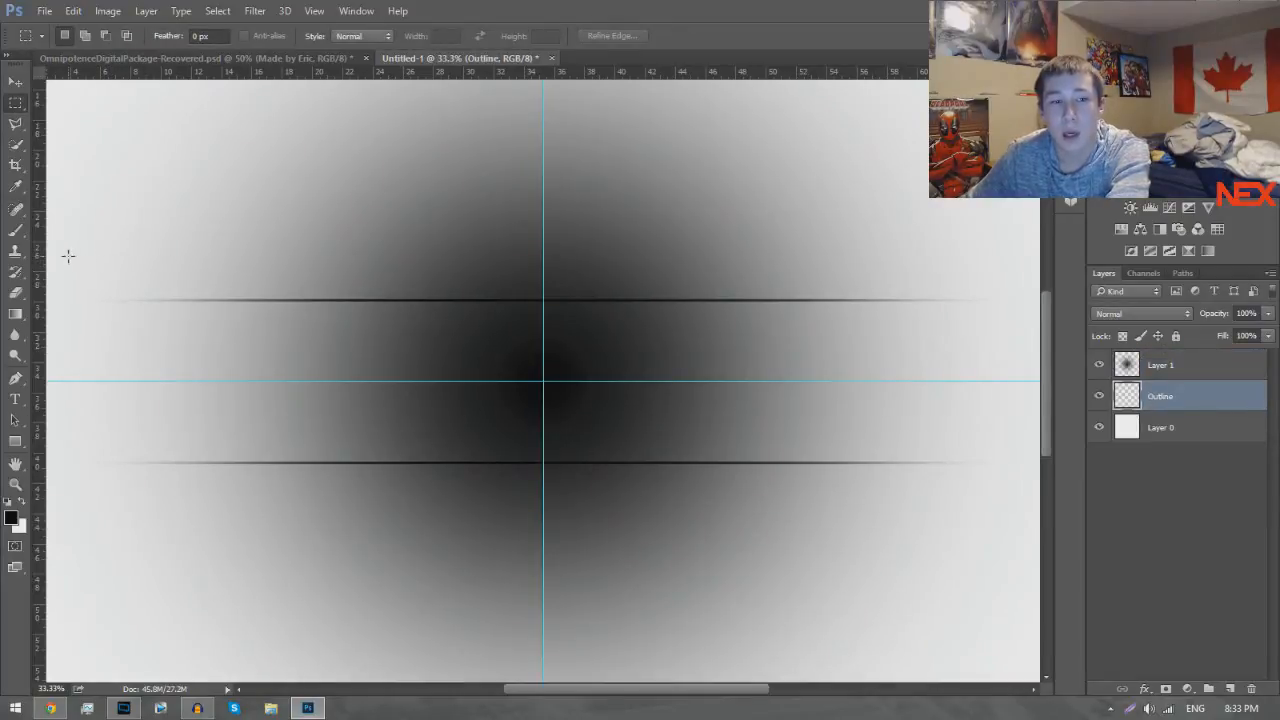
{"action": "scroll", "coordinate": [110, 314], "scroll_direction": "left", "scroll_amount": 3}
{"action": "left_click_drag", "start_coordinate": [100, 233], "coordinate": [1000, 326]}
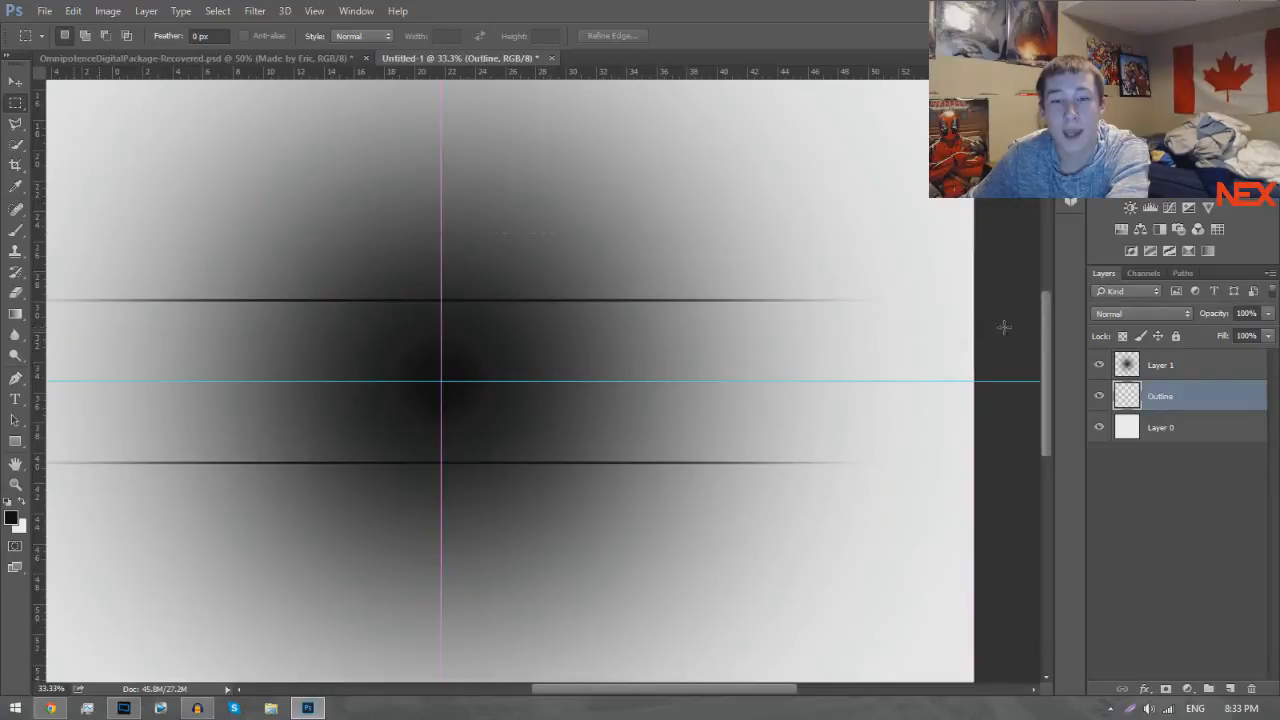
{"action": "left_click", "coordinate": [15, 80]}
{"action": "left_click_drag", "start_coordinate": [503, 306], "coordinate": [487, 383]}
{"action": "left_click", "coordinate": [15, 103]}
{"action": "left_click", "coordinate": [605, 143]}
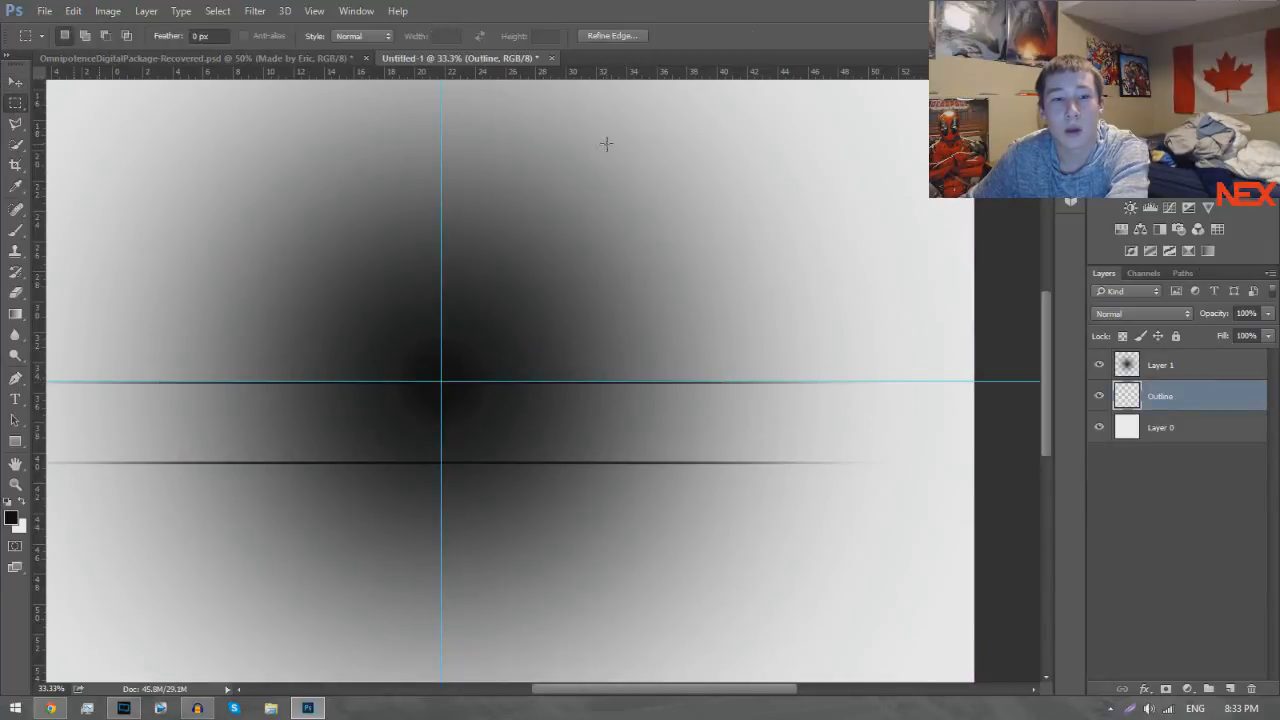
Centre the Outline layer's two lines vertically on the canvas at Y 2000 px with Free Transform, and check the result.
{"action": "key", "text": "ctrl+t"}
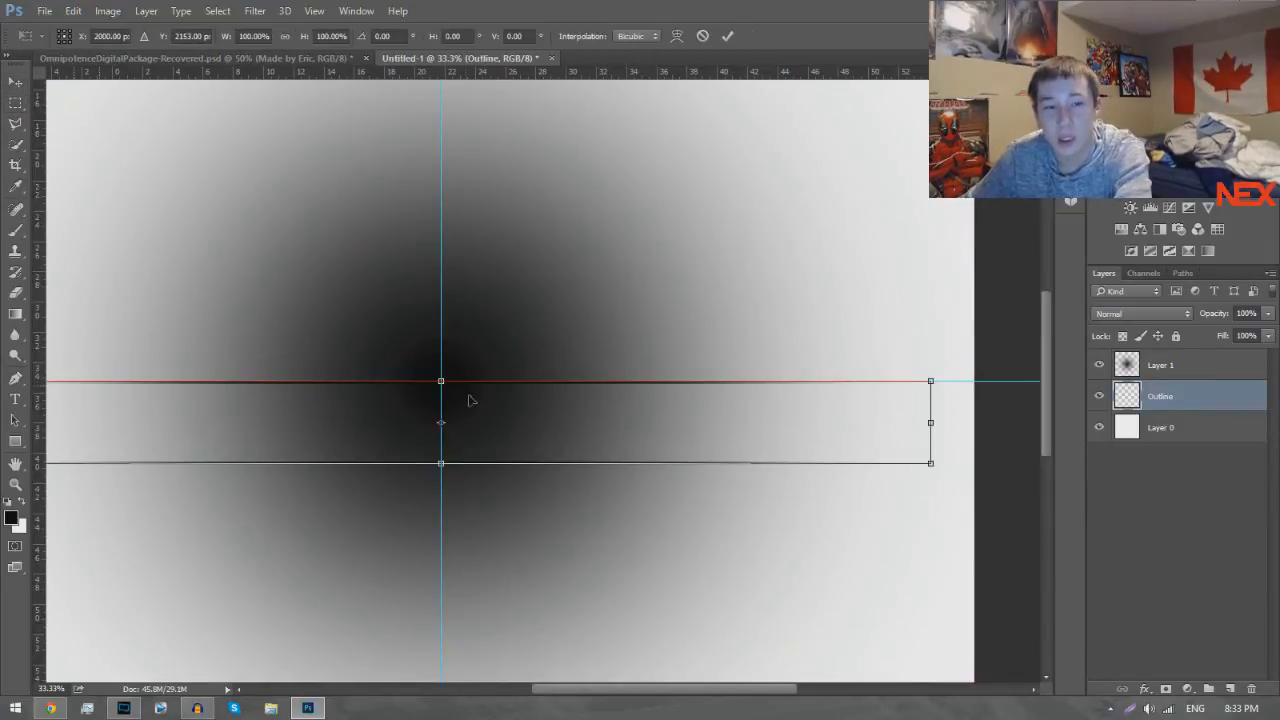
{"action": "left_click_drag", "start_coordinate": [514, 414], "coordinate": [517, 403]}
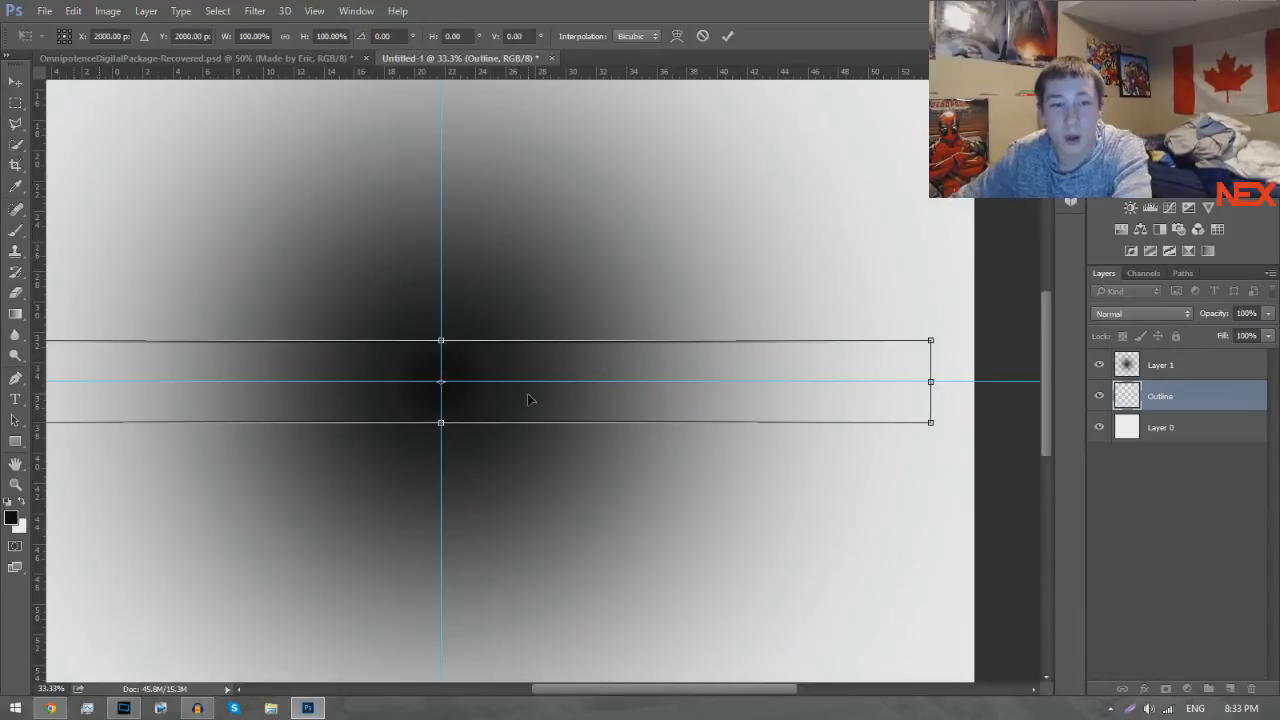
{"action": "key", "text": "Return"}
{"action": "key", "text": "ctrl+minus"}
{"action": "key", "text": "ctrl+minus"}
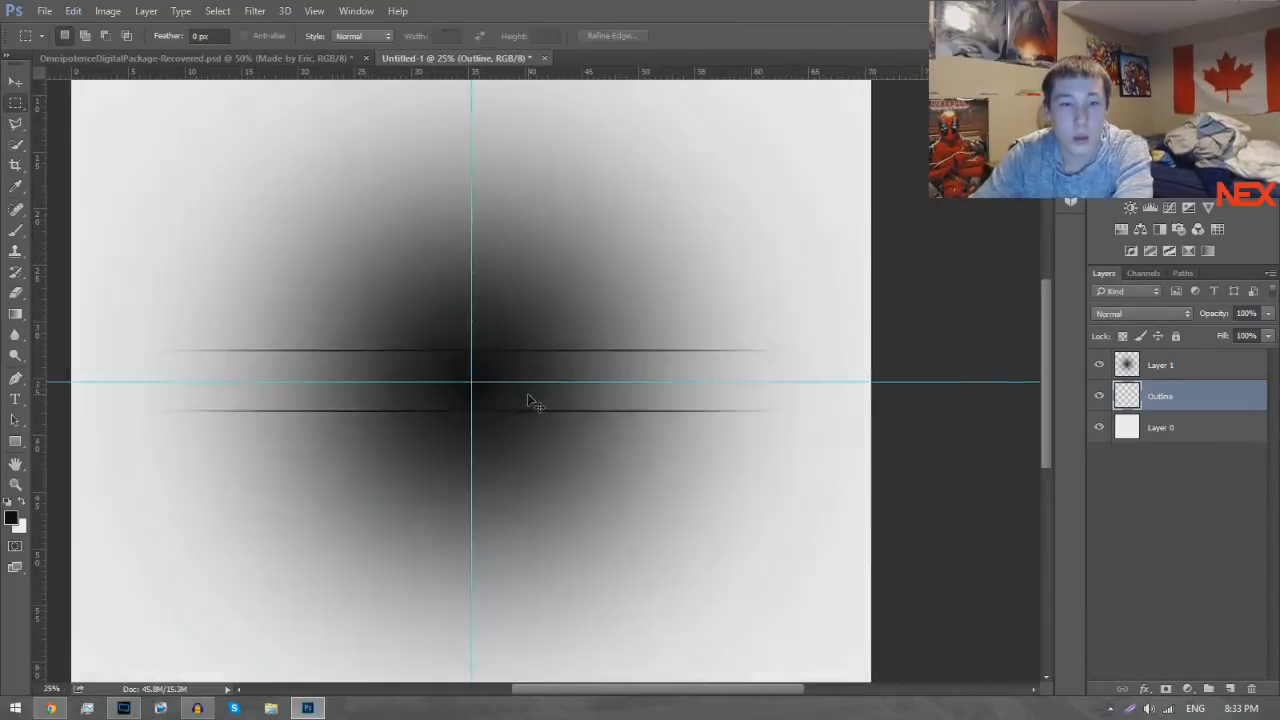
{"action": "key", "text": "ctrl+plus"}
{"action": "key", "text": "ctrl+plus"}
{"action": "key", "text": "ctrl+plus"}
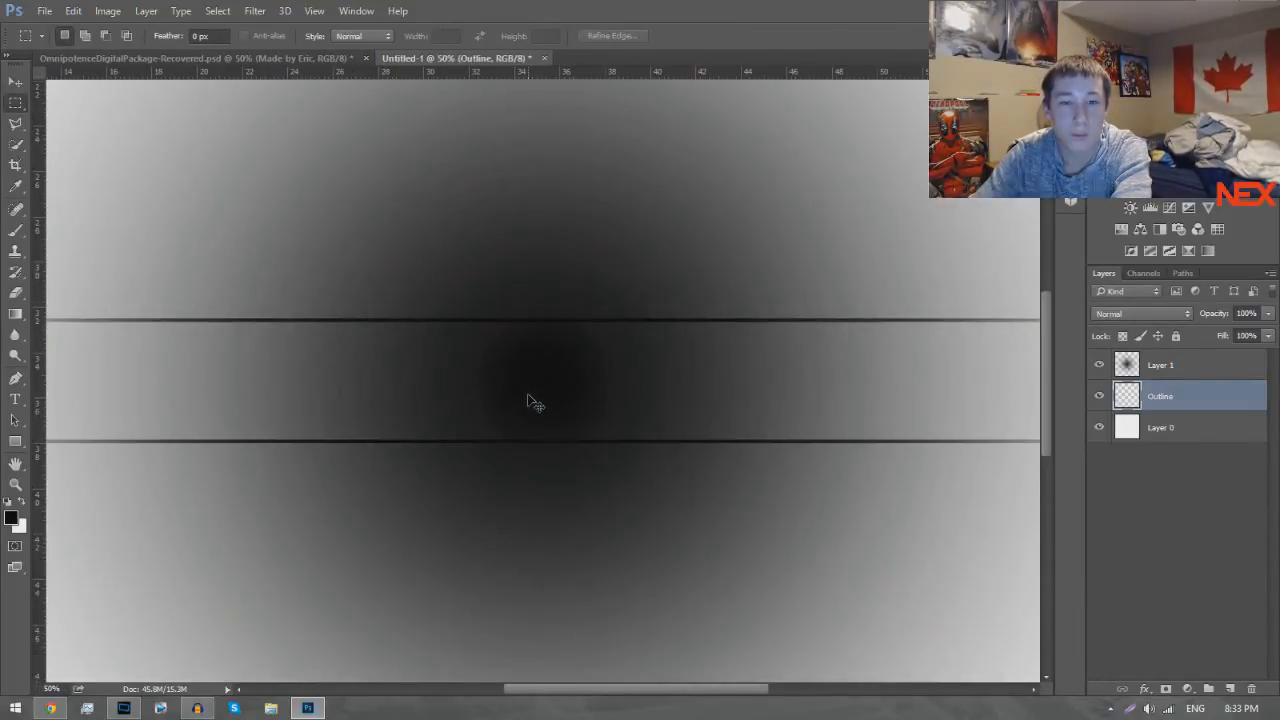
{"action": "key", "text": "ctrl+minus"}
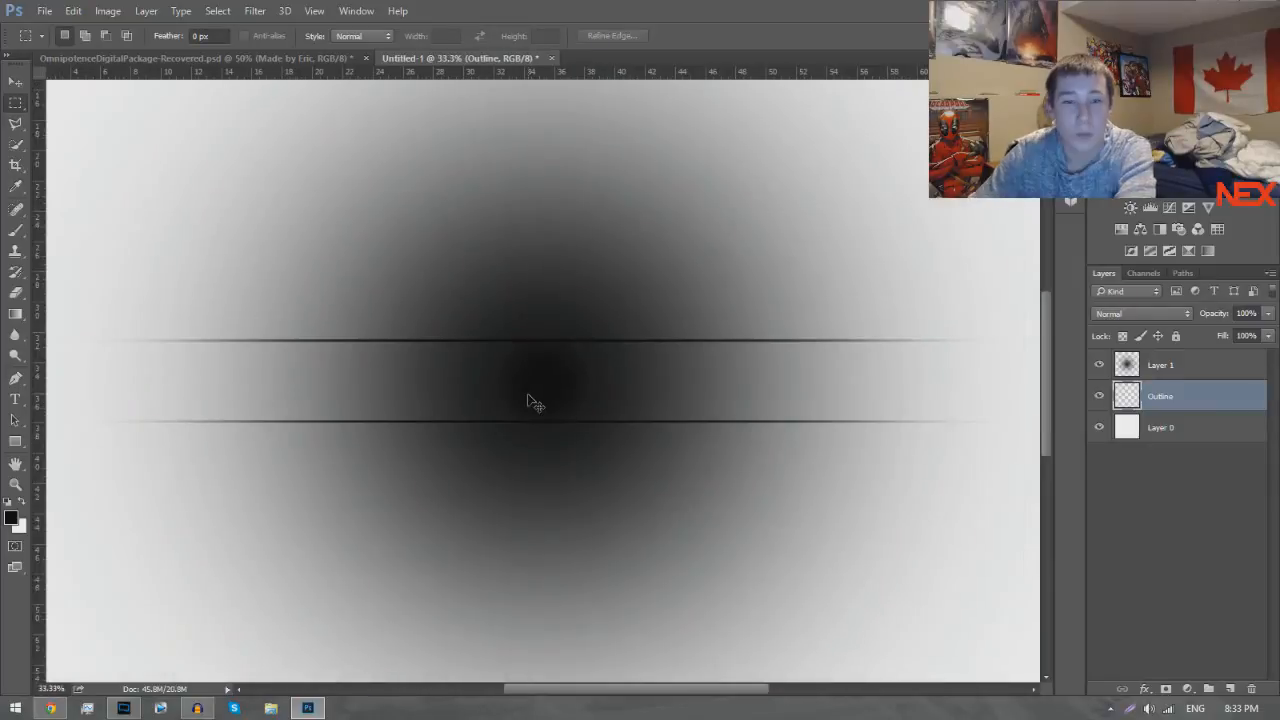
Try to scale Layer 1's black glow up to 192% about its centre with Free Transform.
{"action": "left_click", "coordinate": [1170, 366]}
{"action": "key", "text": "ctrl+t"}
{"action": "key", "text": "ctrl+minus"}
{"action": "key", "text": "ctrl+minus"}
{"action": "key", "text": "ctrl+minus"}
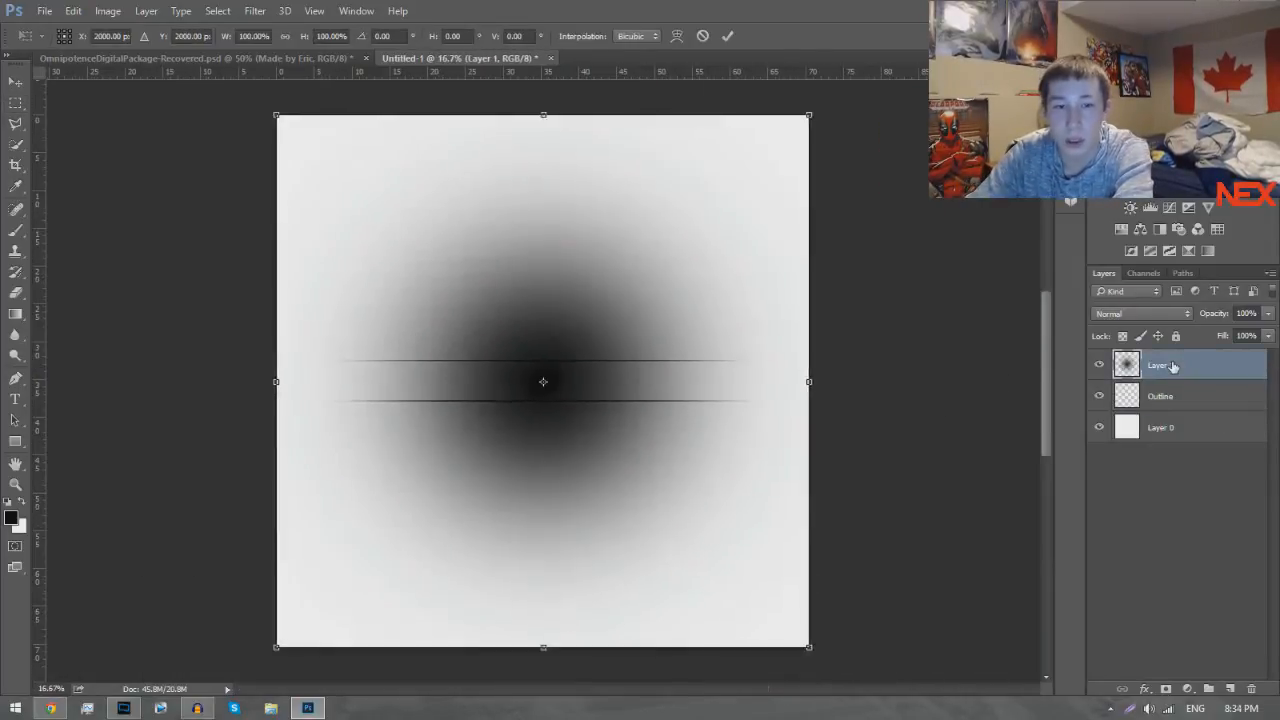
{"action": "left_click_drag", "start_coordinate": [741, 586], "coordinate": [963, 716]}
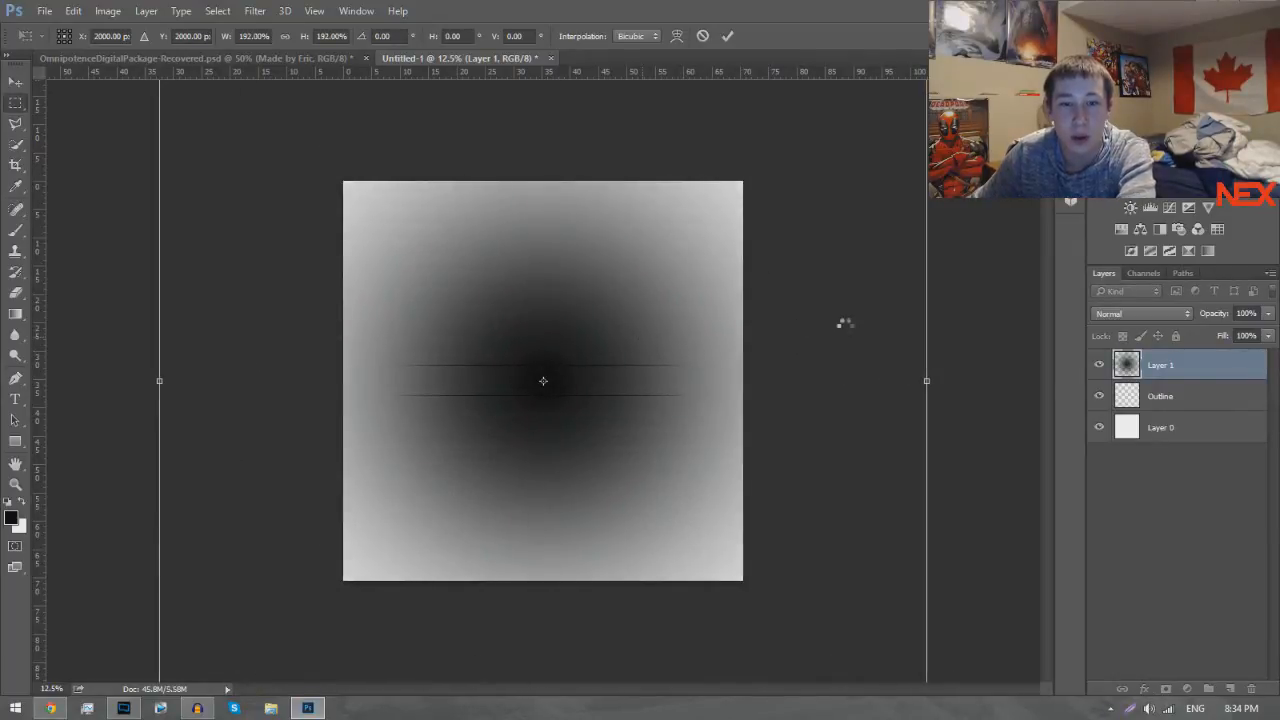
{"action": "key", "text": "Return"}
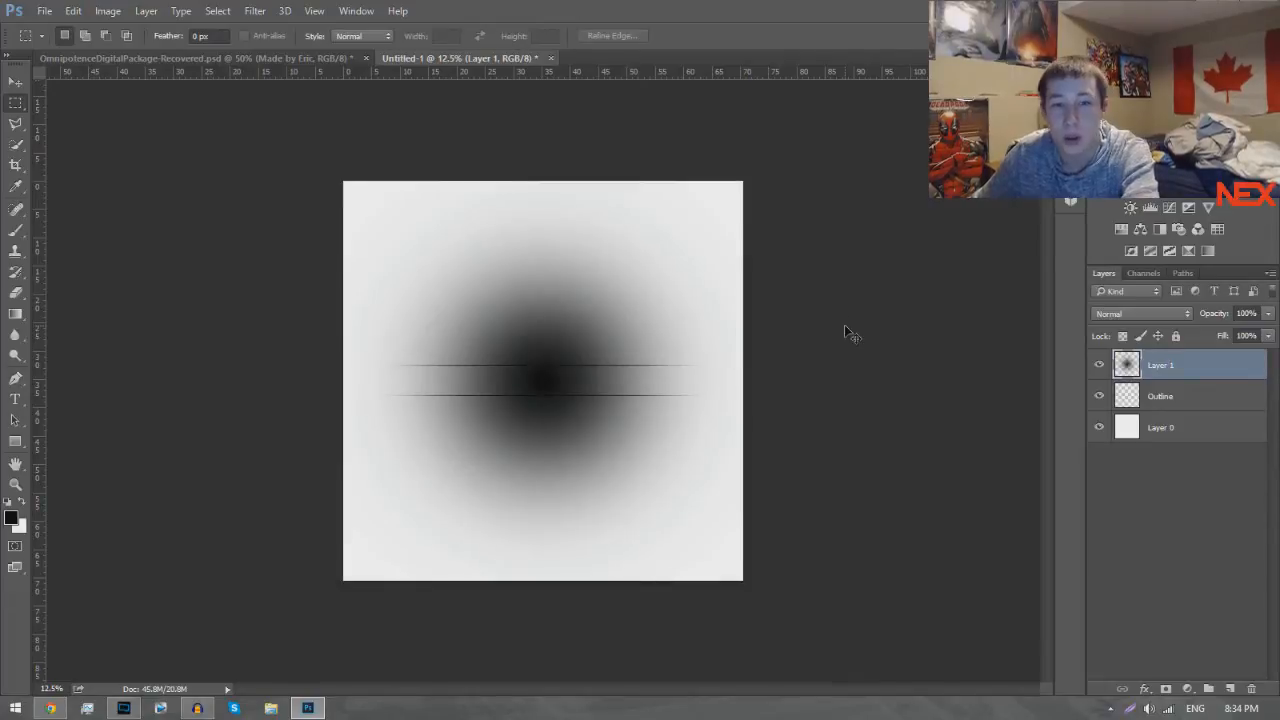
Scale Layer 1's black glow to 133.4% about its centre with Free Transform and apply it.
{"action": "key", "text": "ctrl+t"}
{"action": "left_click_drag", "start_coordinate": [744, 178], "coordinate": [697, 211]}
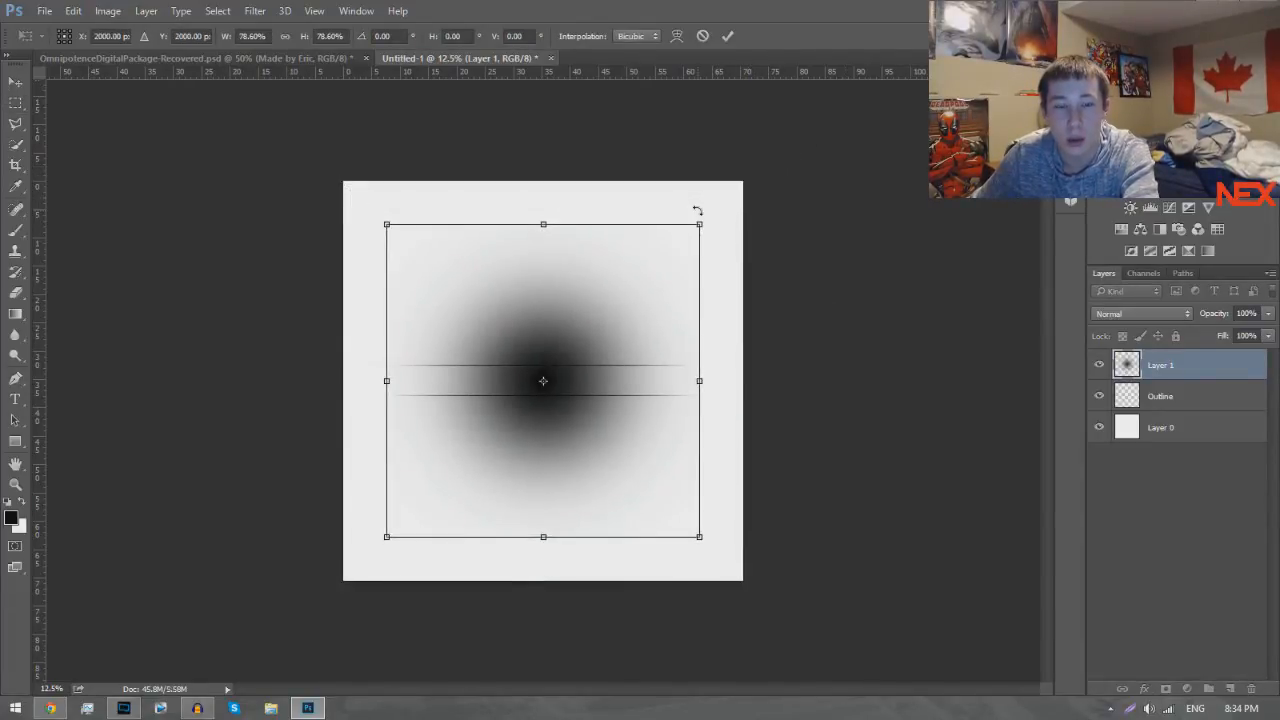
{"action": "key", "text": "ctrl+z"}
{"action": "left_click_drag", "start_coordinate": [744, 178], "coordinate": [846, 137]}
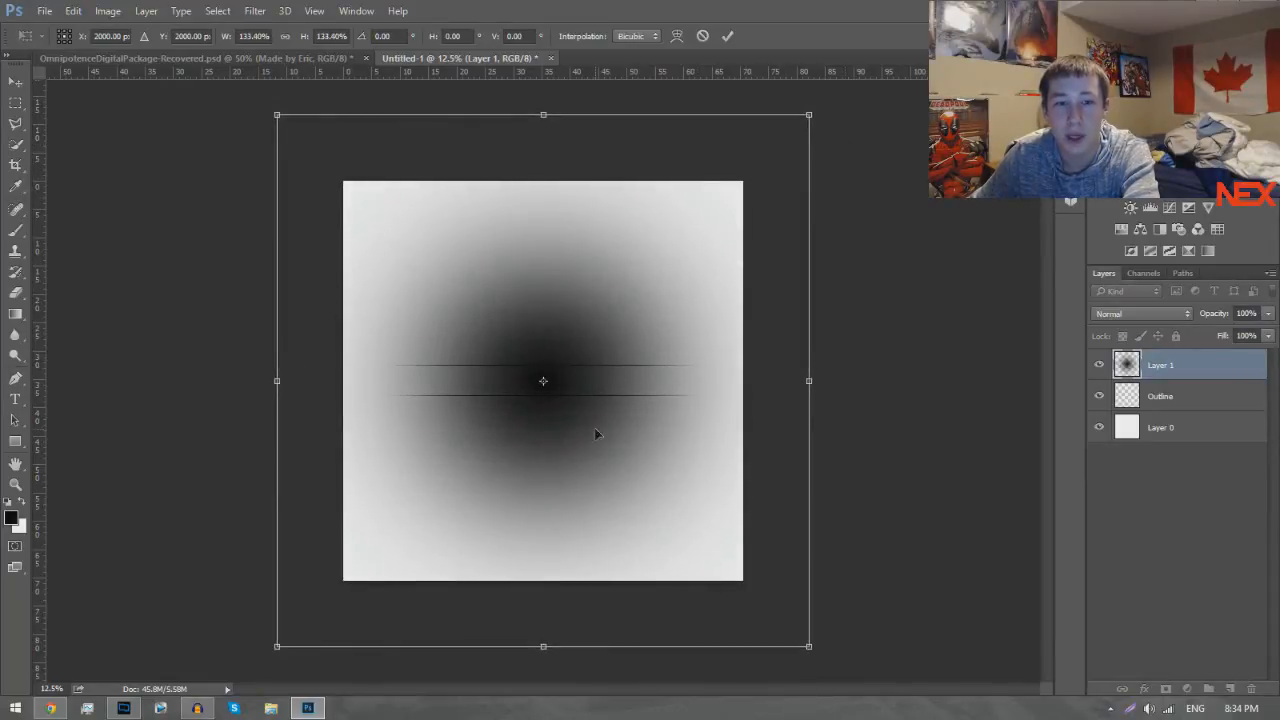
{"action": "key", "text": "Return"}
{"action": "scroll", "coordinate": [414, 391], "scroll_direction": "up", "scroll_amount": 3}
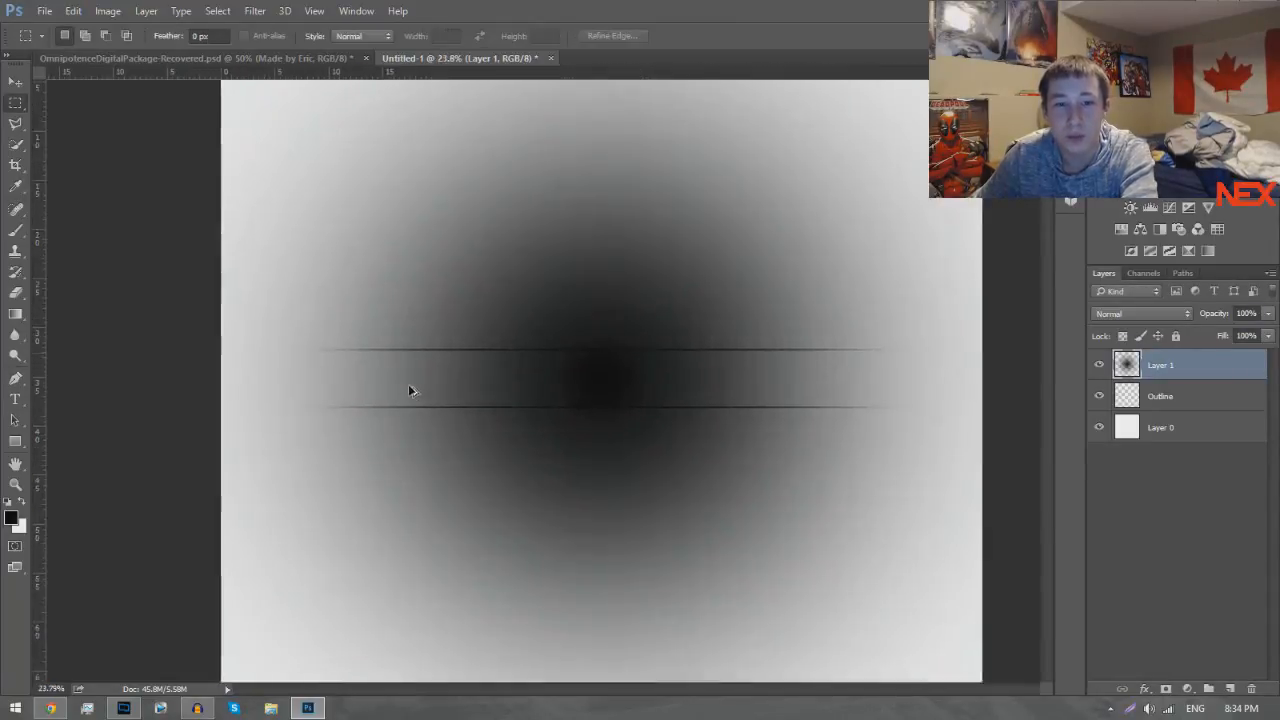
Show the guides crossing at the canvas centre over the black glow and outline lines.
{"action": "key", "text": "ctrl+minus"}
{"action": "key", "text": "ctrl+minus"}
{"action": "key", "text": "ctrl+plus"}
{"action": "key", "text": "ctrl+plus"}
{"action": "key", "text": "ctrl+;"}
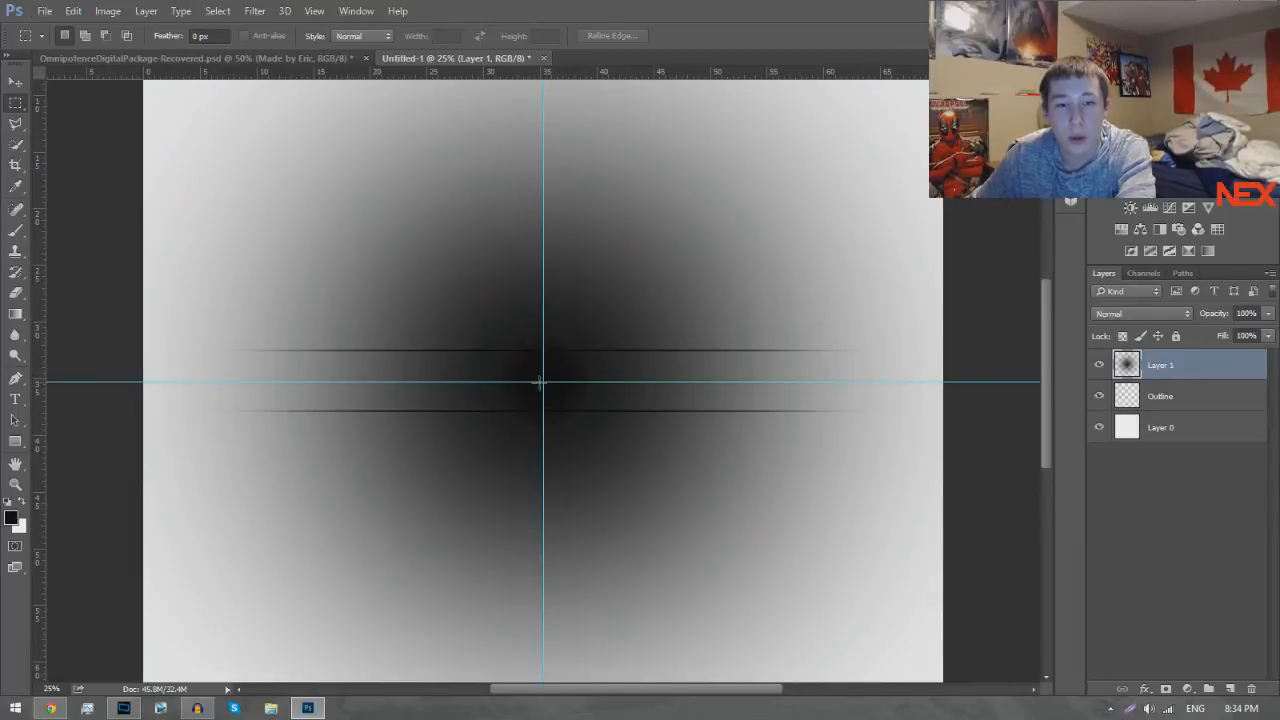
Try to marquee-select the band between the outline lines outward from the guide intersection, check its edges, and deselect.
{"action": "left_click_drag", "start_coordinate": [542, 381], "coordinate": [937, 351]}
{"action": "scroll", "coordinate": [922, 362], "scroll_direction": "up", "scroll_amount": 10}
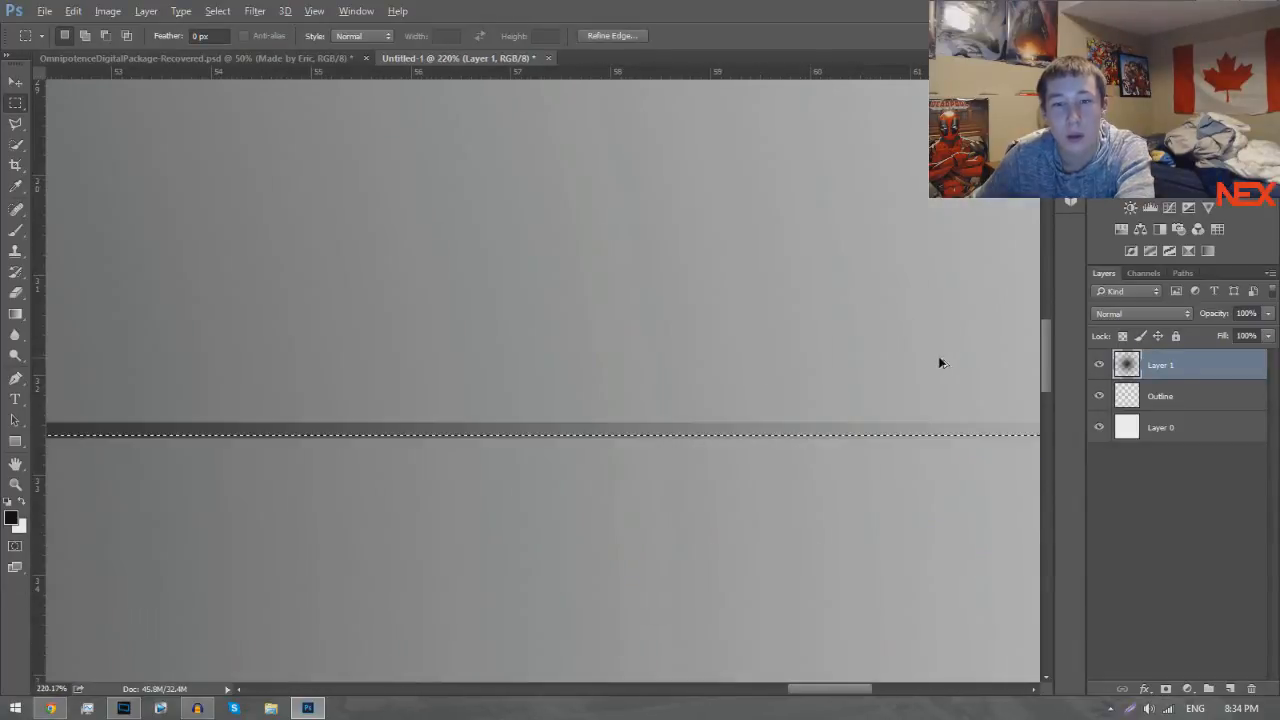
{"action": "scroll", "coordinate": [905, 420], "scroll_direction": "right", "scroll_amount": 3}
{"action": "scroll", "coordinate": [870, 440], "scroll_direction": "down", "scroll_amount": 4}
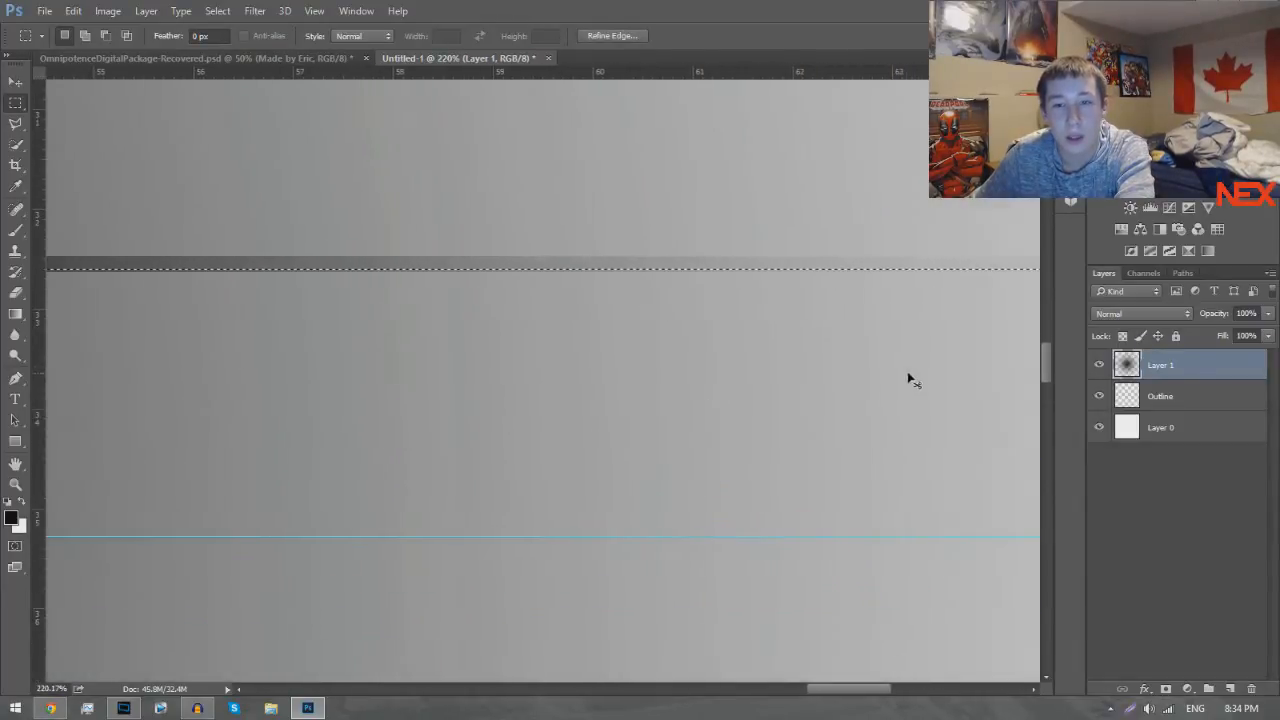
{"action": "scroll", "coordinate": [905, 358], "scroll_direction": "right", "scroll_amount": 4}
{"action": "scroll", "coordinate": [923, 380], "scroll_direction": "down", "scroll_amount": 1}
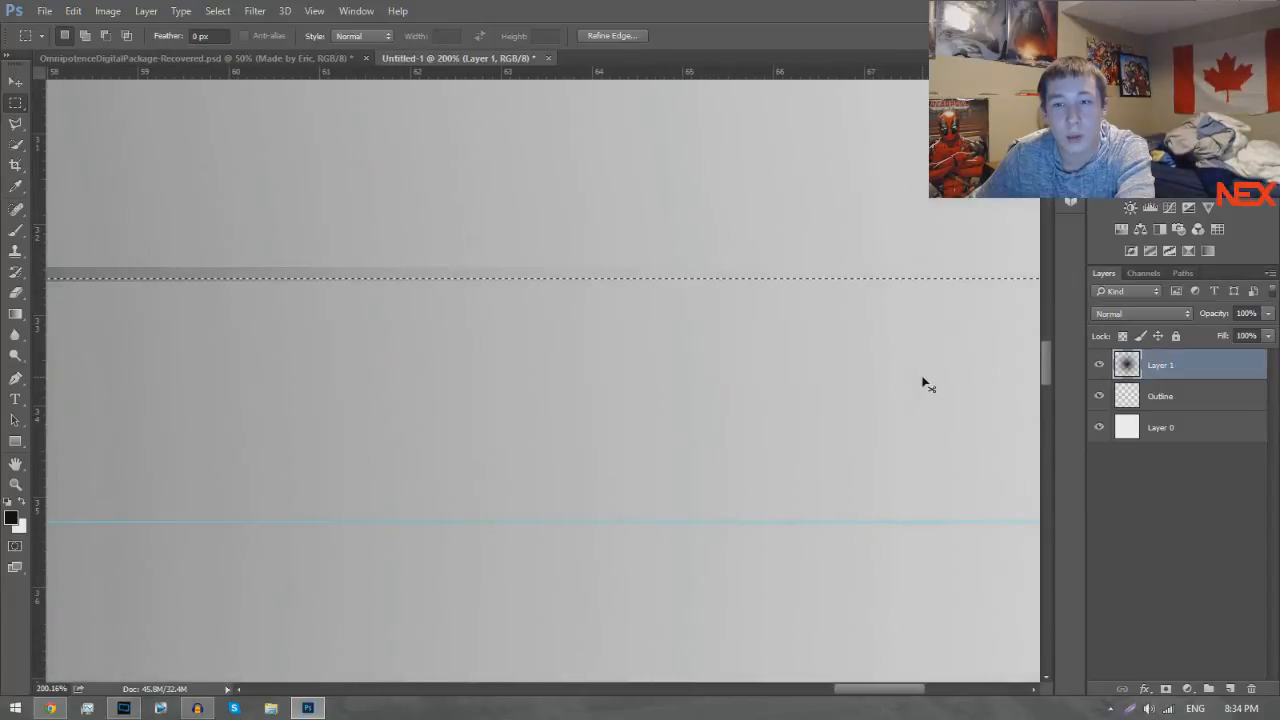
{"action": "scroll", "coordinate": [937, 356], "scroll_direction": "down", "scroll_amount": 5}
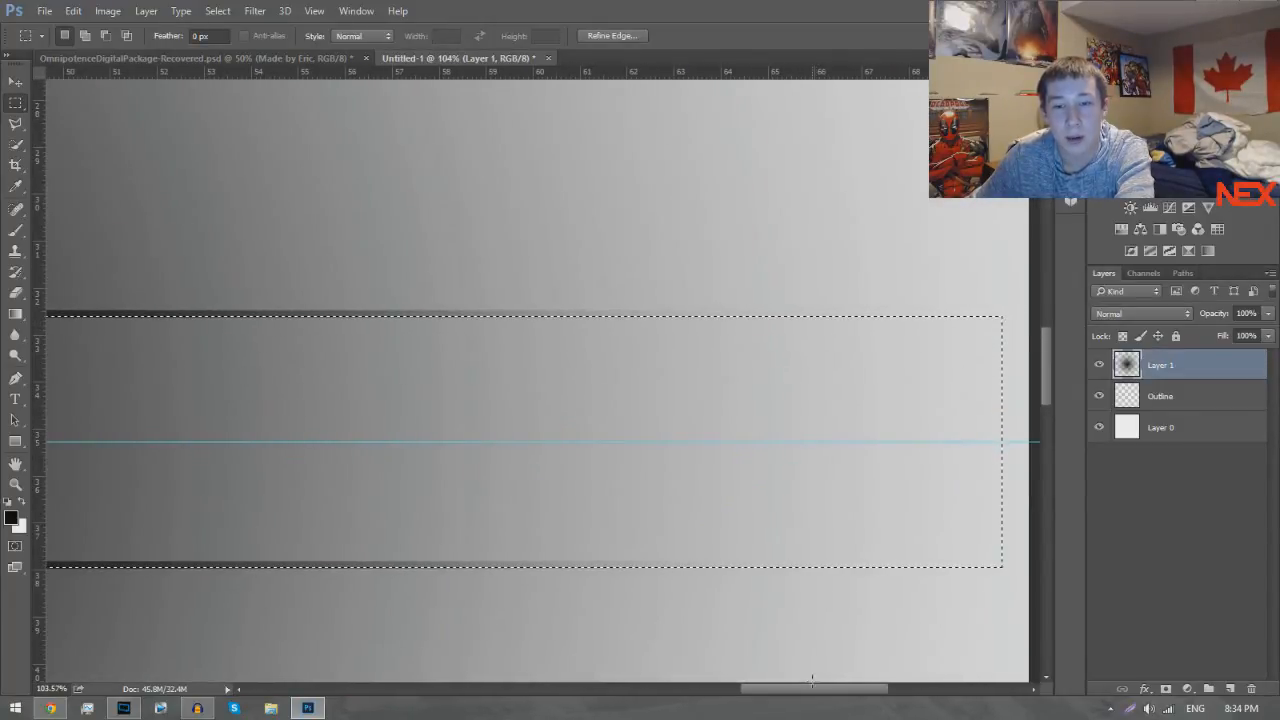
{"action": "left_click_drag", "start_coordinate": [795, 689], "coordinate": [657, 689]}
{"action": "left_click", "coordinate": [391, 443]}
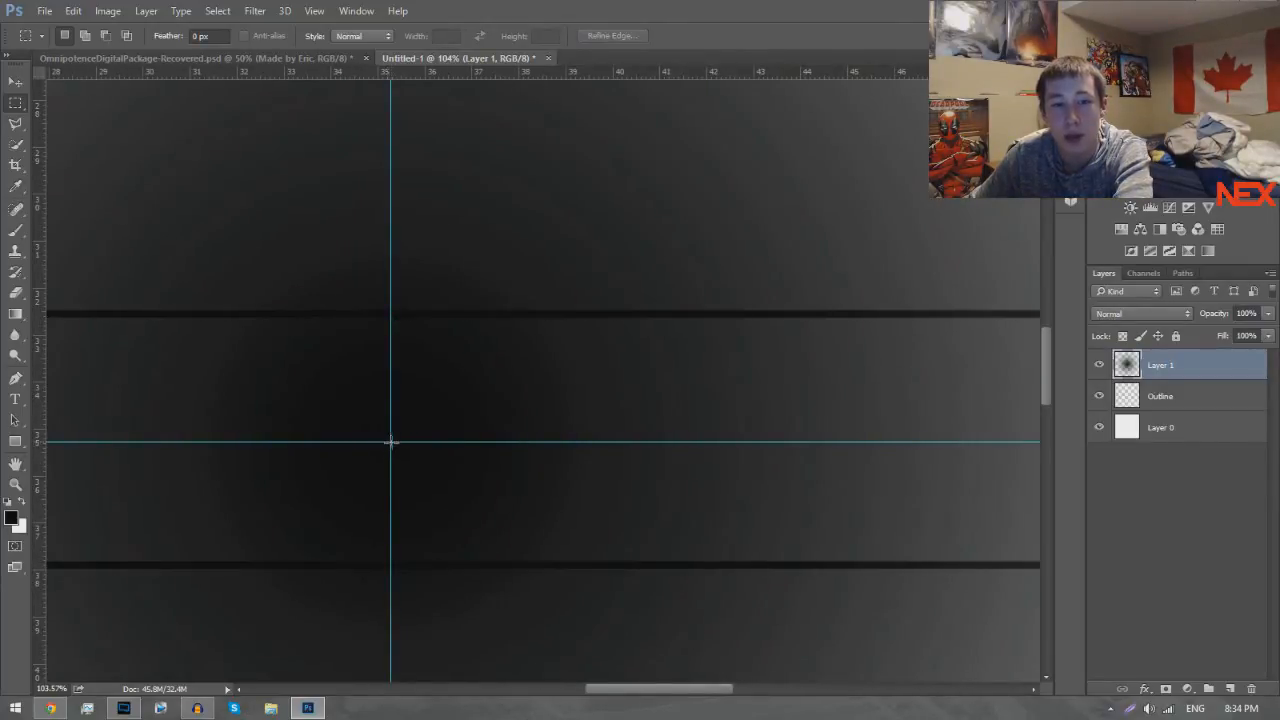
Try a centre-out marquee around the band between the outline lines again, extending it to the canvas edge, and deselect.
{"action": "left_click_drag", "start_coordinate": [391, 443], "coordinate": [819, 320]}
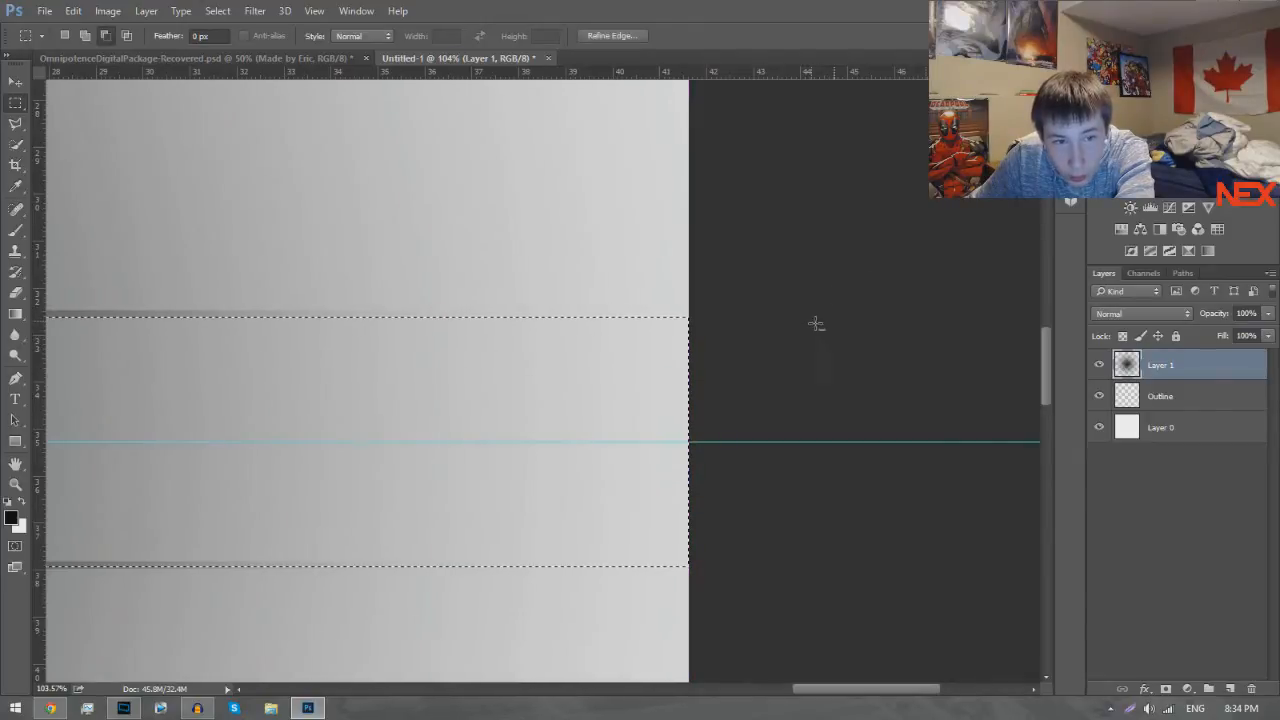
{"action": "scroll", "coordinate": [309, 434], "scroll_direction": "left", "scroll_amount": 5}
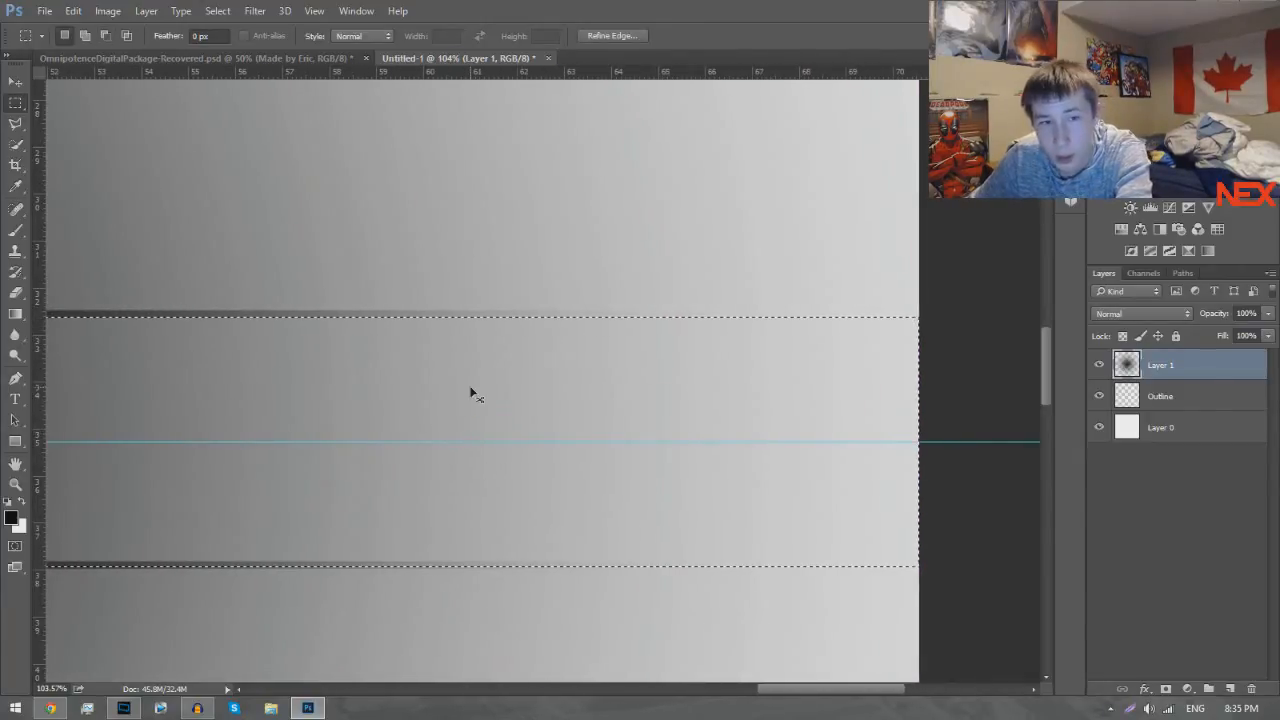
{"action": "left_click", "coordinate": [471, 394]}
{"action": "scroll", "coordinate": [446, 437], "scroll_direction": "left", "scroll_amount": 3}
{"action": "left_click_drag", "start_coordinate": [824, 690], "coordinate": [617, 702]}
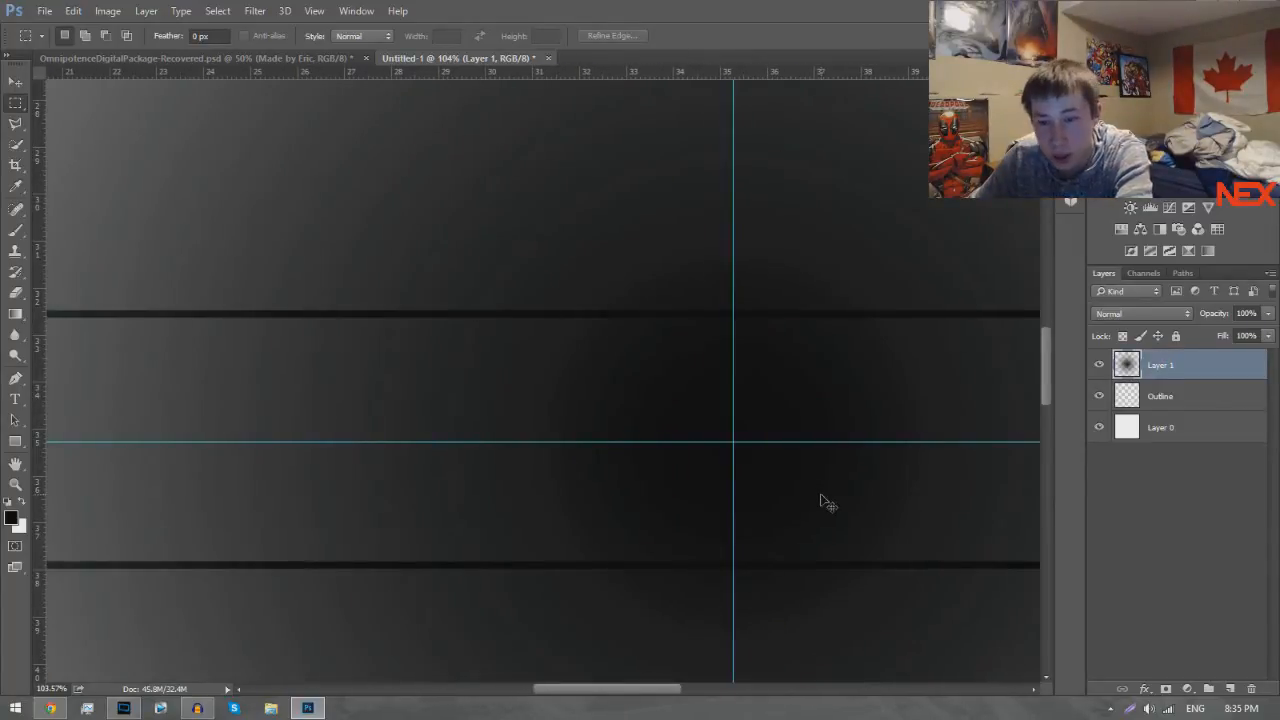
Nudge Layer 1's black glow up to Y 1998 px with Free Transform and apply it.
{"action": "key", "text": "ctrl+t"}
{"action": "key", "text": "Up"}
{"action": "key", "text": "Up"}
{"action": "key", "text": "Up"}
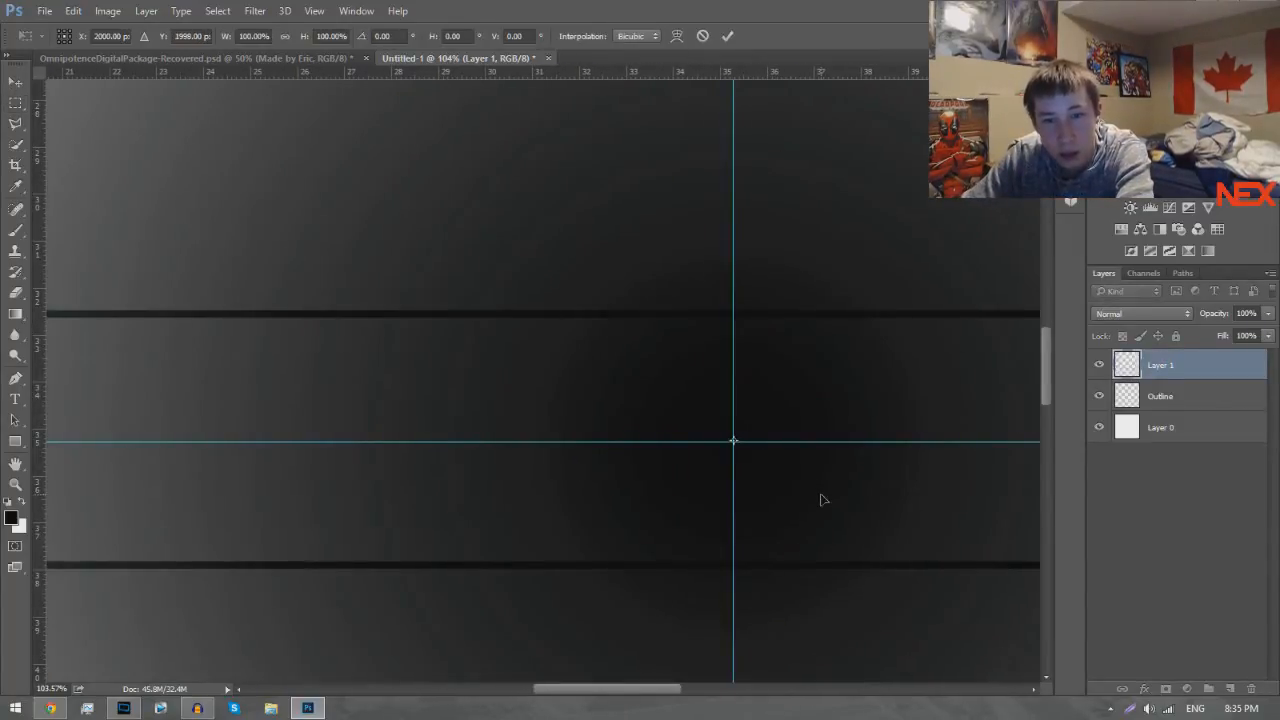
{"action": "key", "text": "Return"}
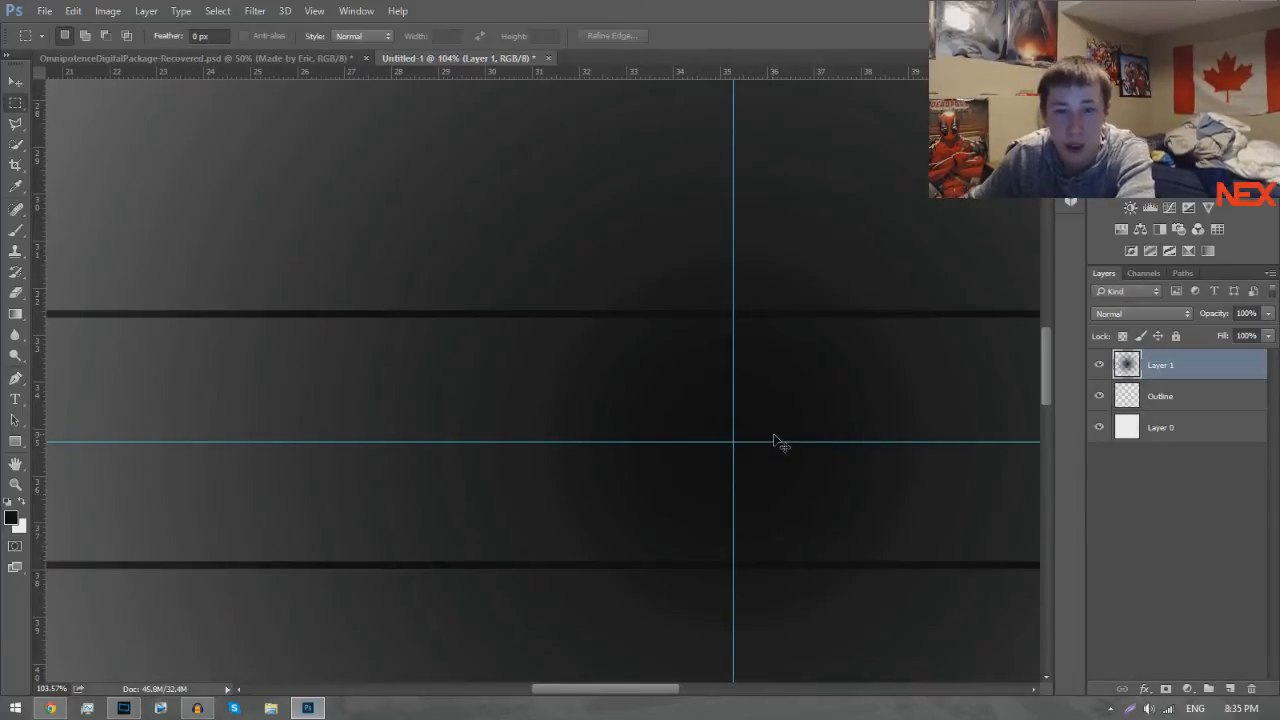
Delete Layer 1's glow above the upper outline line using a marquee fitted to that line's lower edge, and deselect.
{"action": "scroll", "coordinate": [863, 460], "scroll_direction": "left", "scroll_amount": 3}
{"action": "key", "text": "ctrl+minus"}
{"action": "key", "text": "ctrl+minus"}
{"action": "key", "text": "ctrl+minus"}
{"action": "key", "text": "ctrl+minus"}
{"action": "key", "text": "ctrl+minus"}
{"action": "key", "text": "ctrl+minus"}
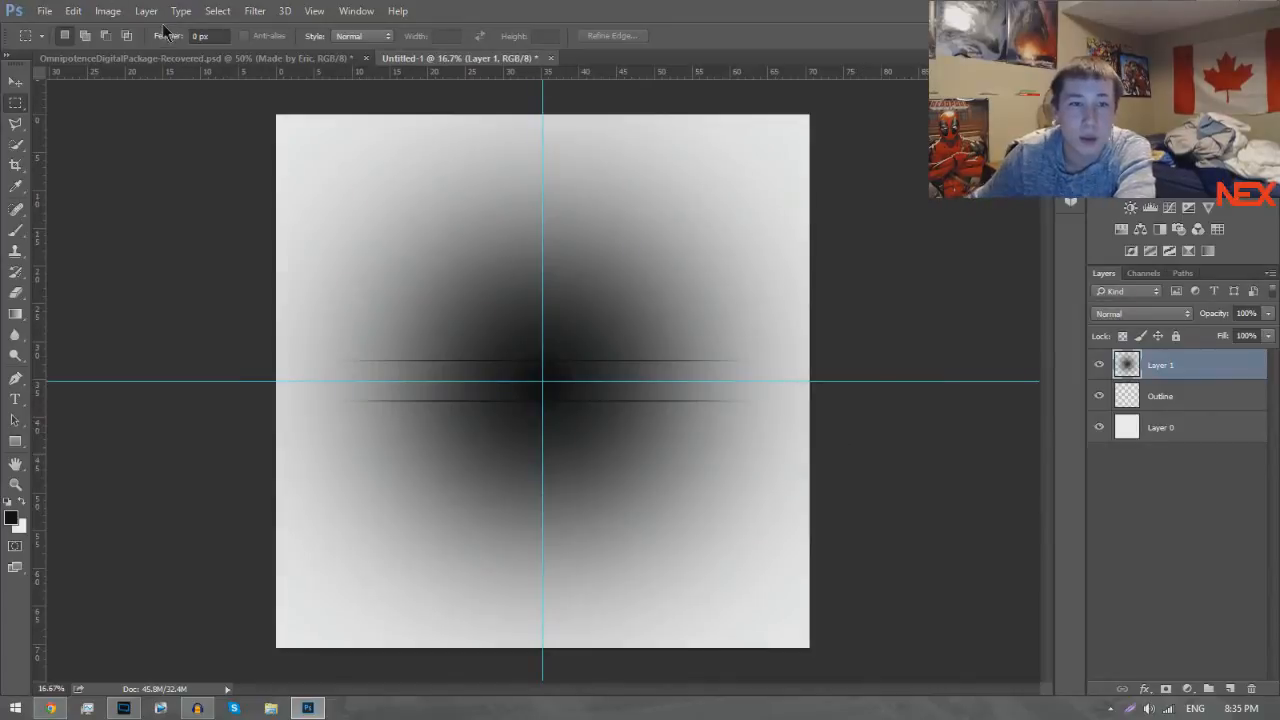
{"action": "left_click_drag", "start_coordinate": [210, 109], "coordinate": [931, 366]}
{"action": "scroll", "coordinate": [608, 370], "scroll_direction": "up", "scroll_amount": 10}
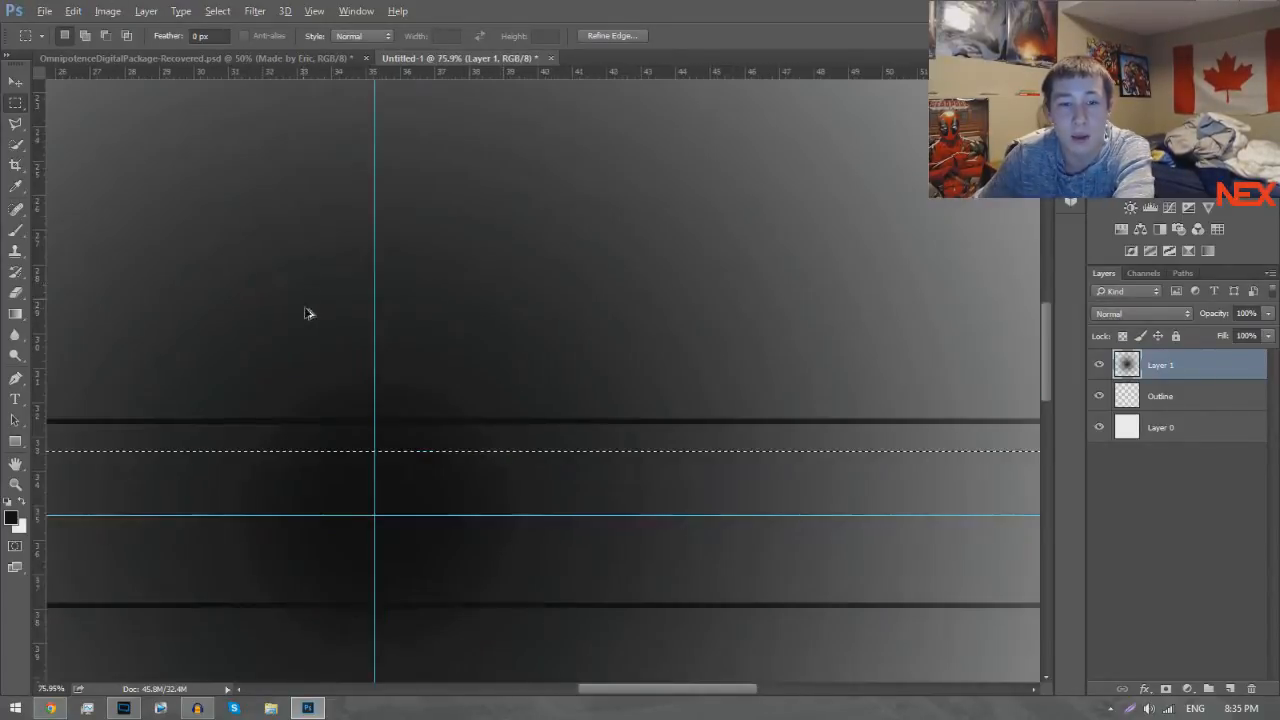
{"action": "scroll", "coordinate": [449, 391], "scroll_direction": "up", "scroll_amount": 3}
{"action": "scroll", "coordinate": [609, 537], "scroll_direction": "down", "scroll_amount": 5}
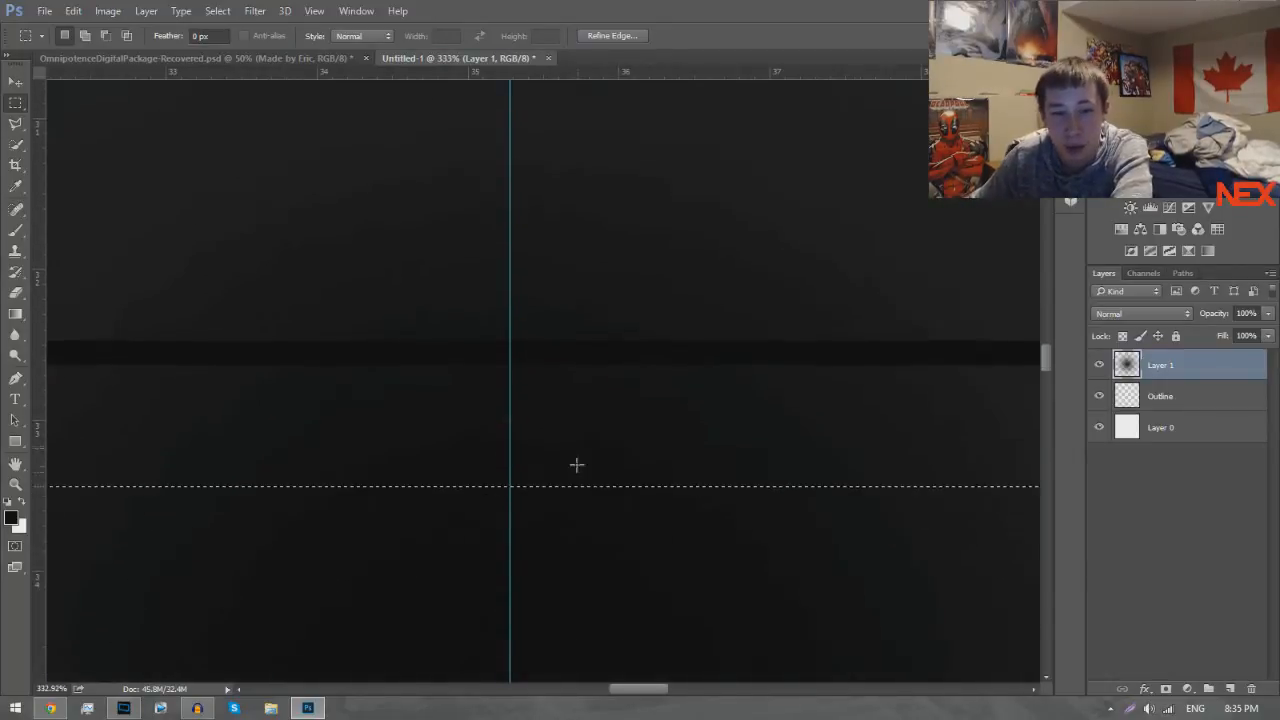
{"action": "left_click_drag", "start_coordinate": [573, 412], "coordinate": [553, 287]}
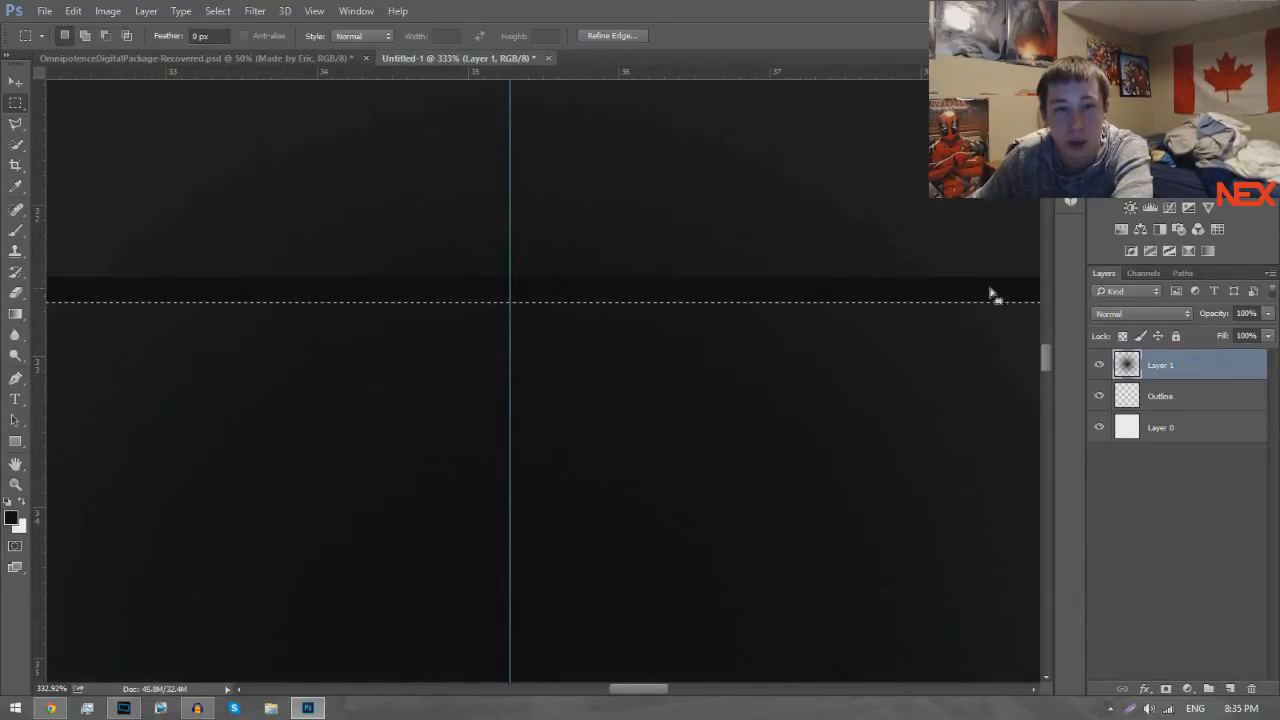
{"action": "key", "text": "Delete"}
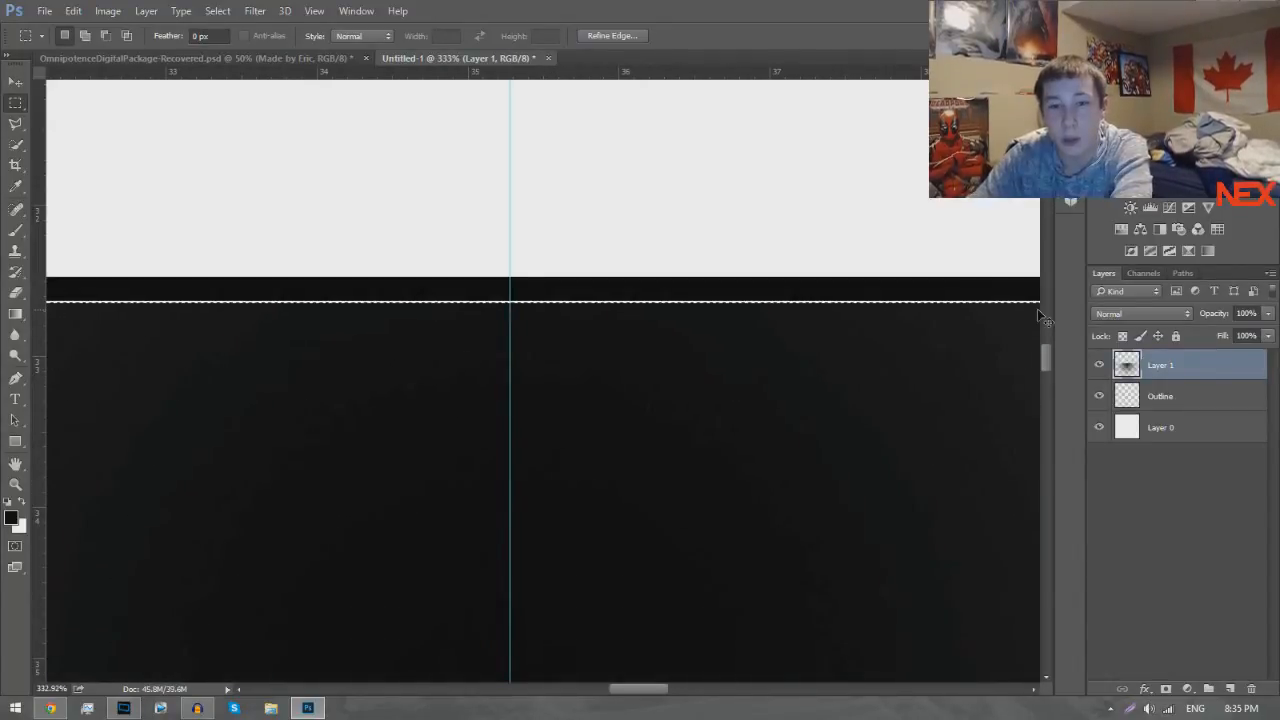
{"action": "key", "text": "ctrl+z"}
{"action": "key", "text": "Up"}
{"action": "key", "text": "Delete"}
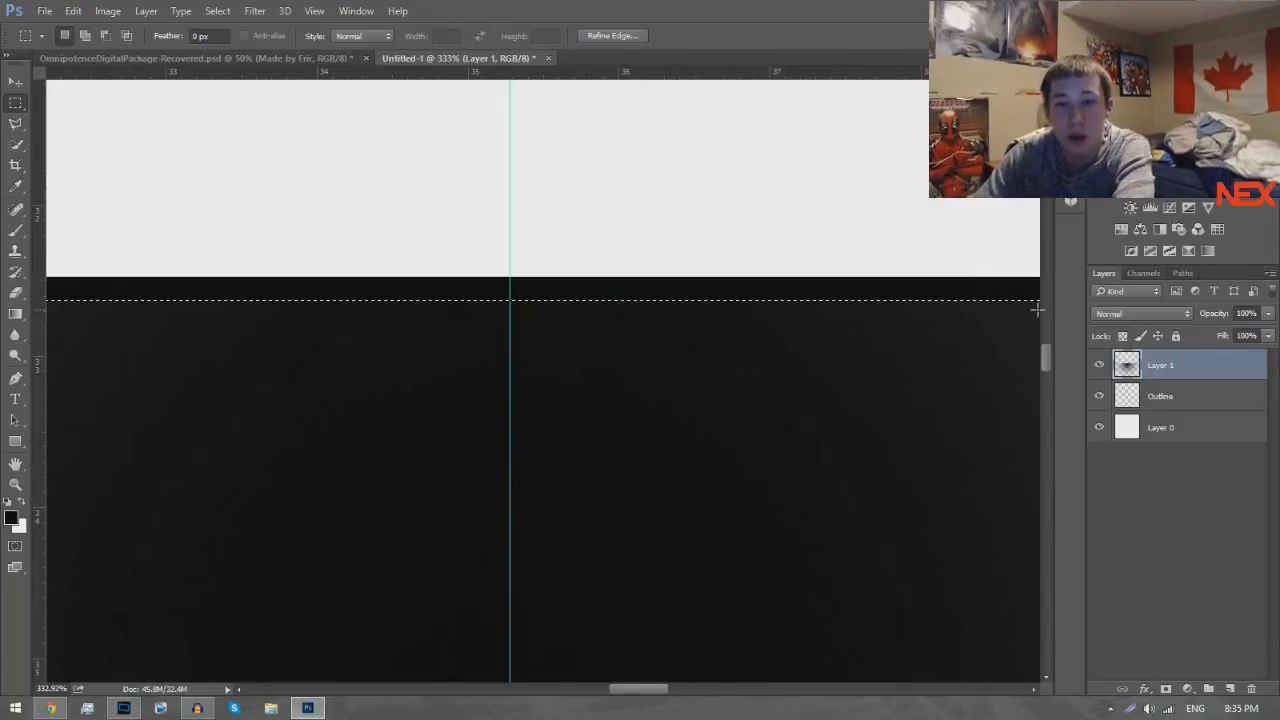
{"action": "key", "text": "ctrl+d"}
Delete Layer 1's glow below the lower outline line using a marquee fitted to that line's upper edge, deselect, and hide the guides.
{"action": "key", "text": "ctrl+minus"}
{"action": "key", "text": "ctrl+minus"}
{"action": "key", "text": "ctrl+minus"}
{"action": "key", "text": "ctrl+minus"}
{"action": "key", "text": "ctrl+minus"}
{"action": "key", "text": "ctrl+minus"}
{"action": "key", "text": "ctrl+minus"}
{"action": "key", "text": "ctrl+minus"}
{"action": "key", "text": "ctrl+minus"}
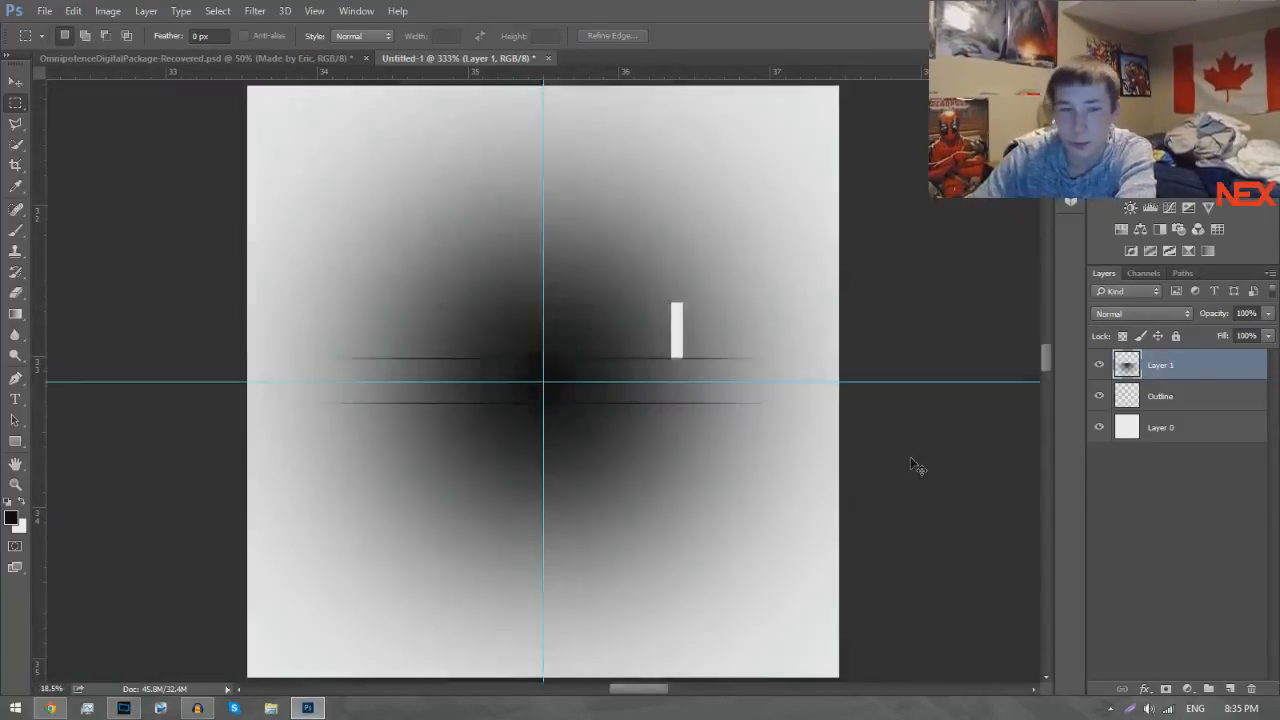
{"action": "left_click_drag", "start_coordinate": [277, 604], "coordinate": [943, 389]}
{"action": "scroll", "coordinate": [545, 392], "scroll_direction": "up", "scroll_amount": 10}
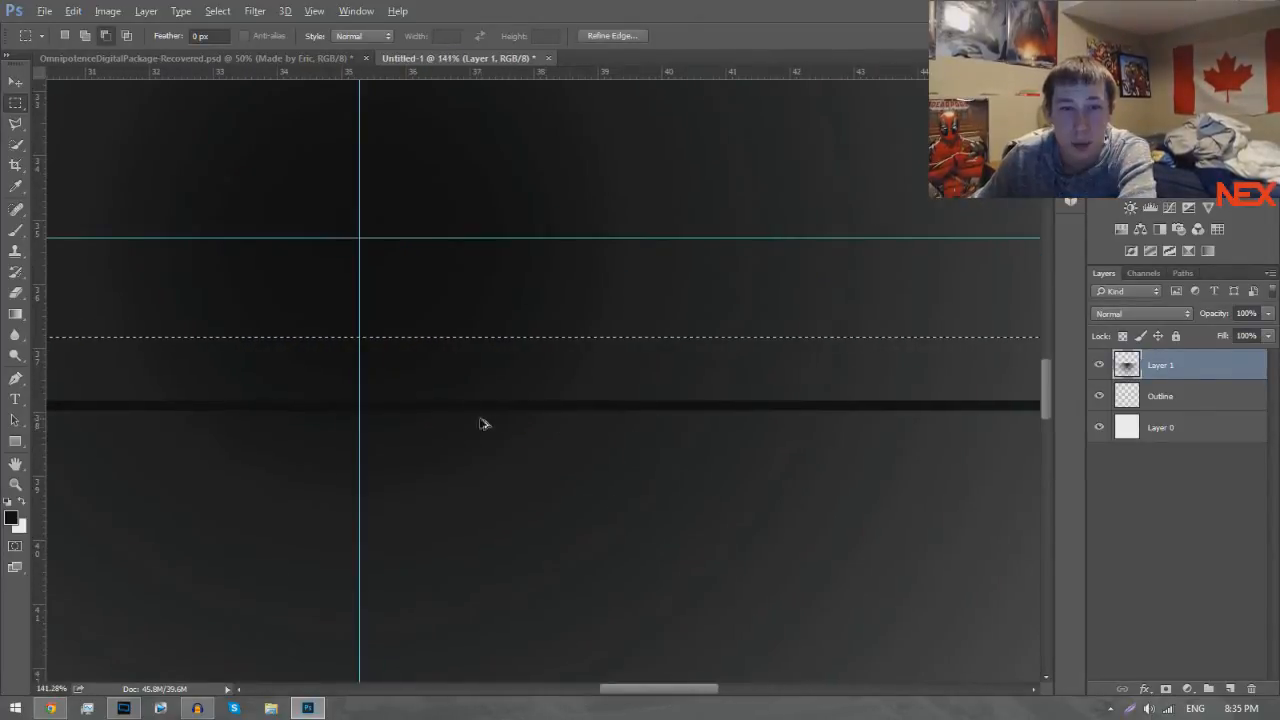
{"action": "left_click_drag", "start_coordinate": [523, 377], "coordinate": [518, 438]}
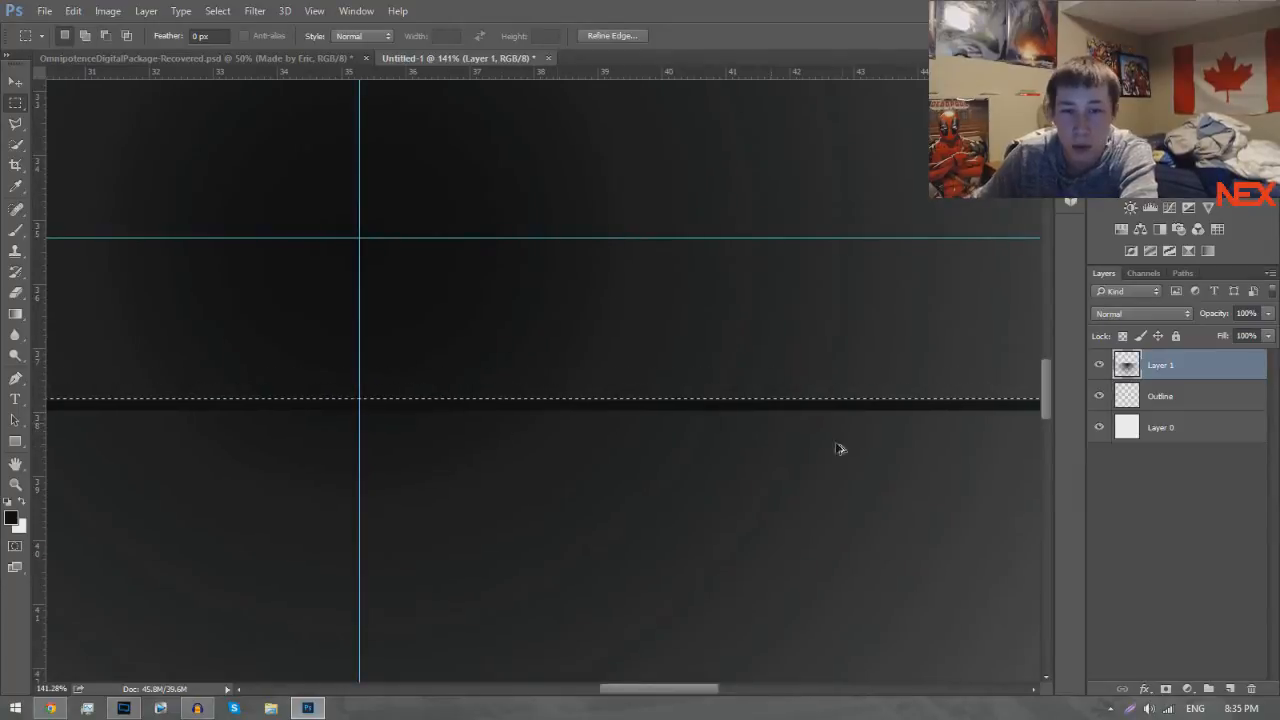
{"action": "scroll", "coordinate": [551, 457], "scroll_direction": "up", "scroll_amount": 6}
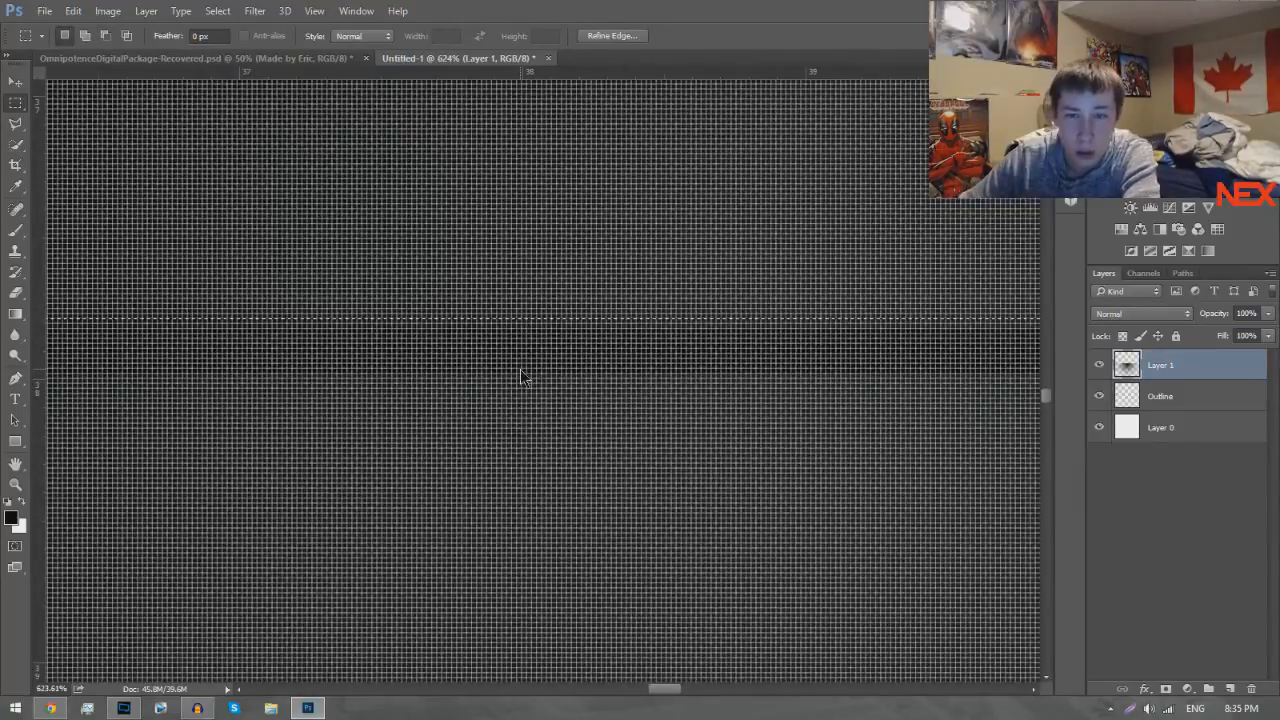
{"action": "scroll", "coordinate": [520, 376], "scroll_direction": "down", "scroll_amount": 2}
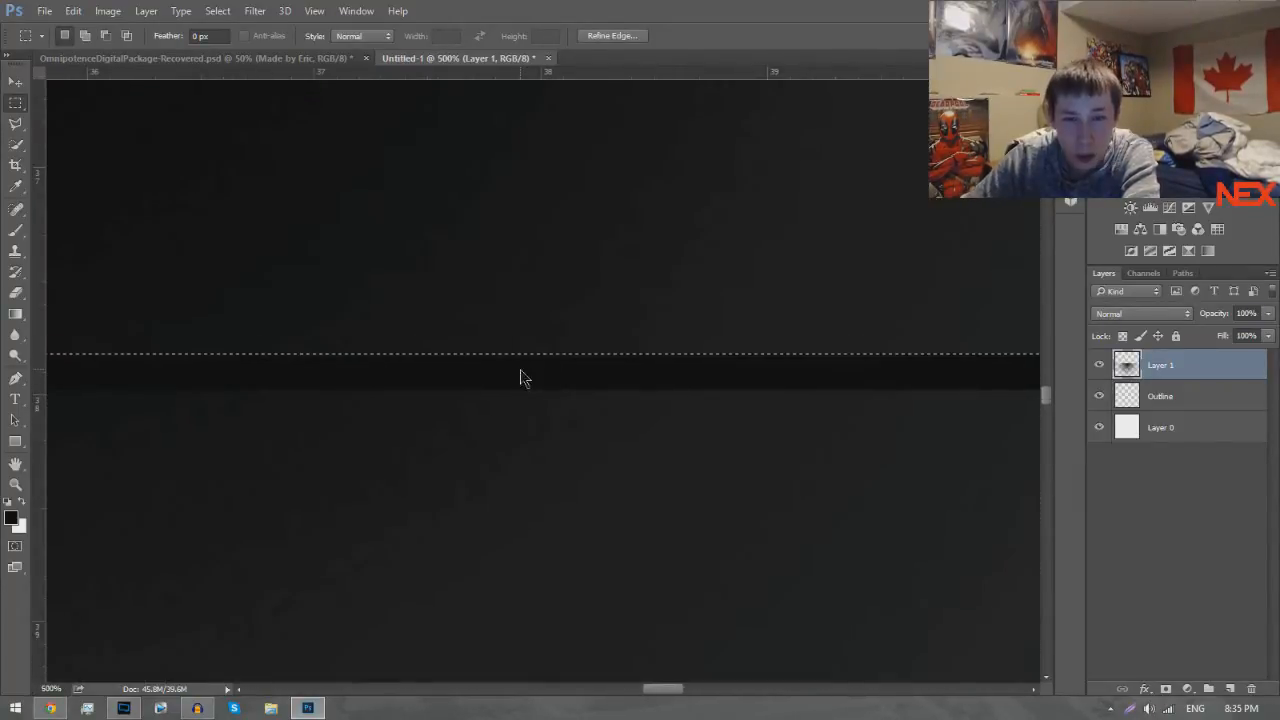
{"action": "key", "text": "Delete"}
{"action": "scroll", "coordinate": [528, 386], "scroll_direction": "down", "scroll_amount": 3}
{"action": "scroll", "coordinate": [524, 381], "scroll_direction": "down", "scroll_amount": 5}
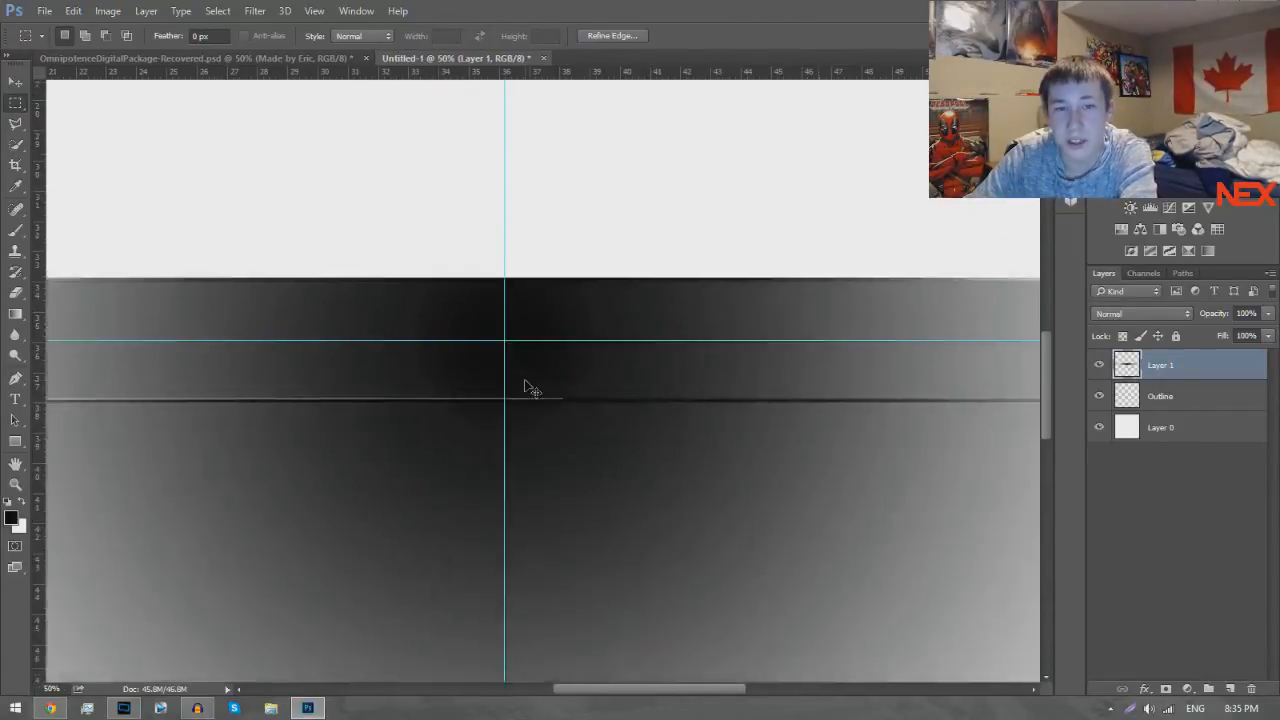
{"action": "scroll", "coordinate": [524, 381], "scroll_direction": "up", "scroll_amount": 2}
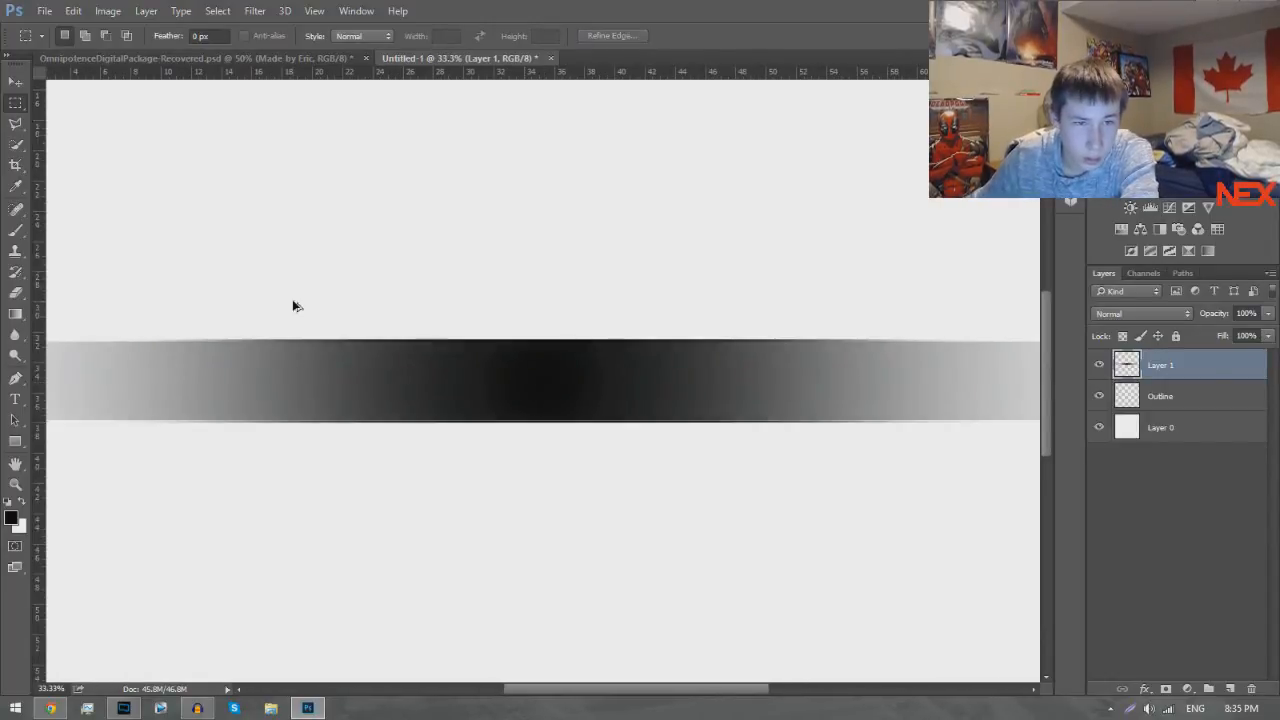
Fade both ends of Layer 1's band with a 2200 px Eraser dab centred on each canvas edge at the horizontal guide.
{"action": "scroll", "coordinate": [183, 355], "scroll_direction": "up", "scroll_amount": 4}
{"action": "scroll", "coordinate": [283, 429], "scroll_direction": "left", "scroll_amount": 3}
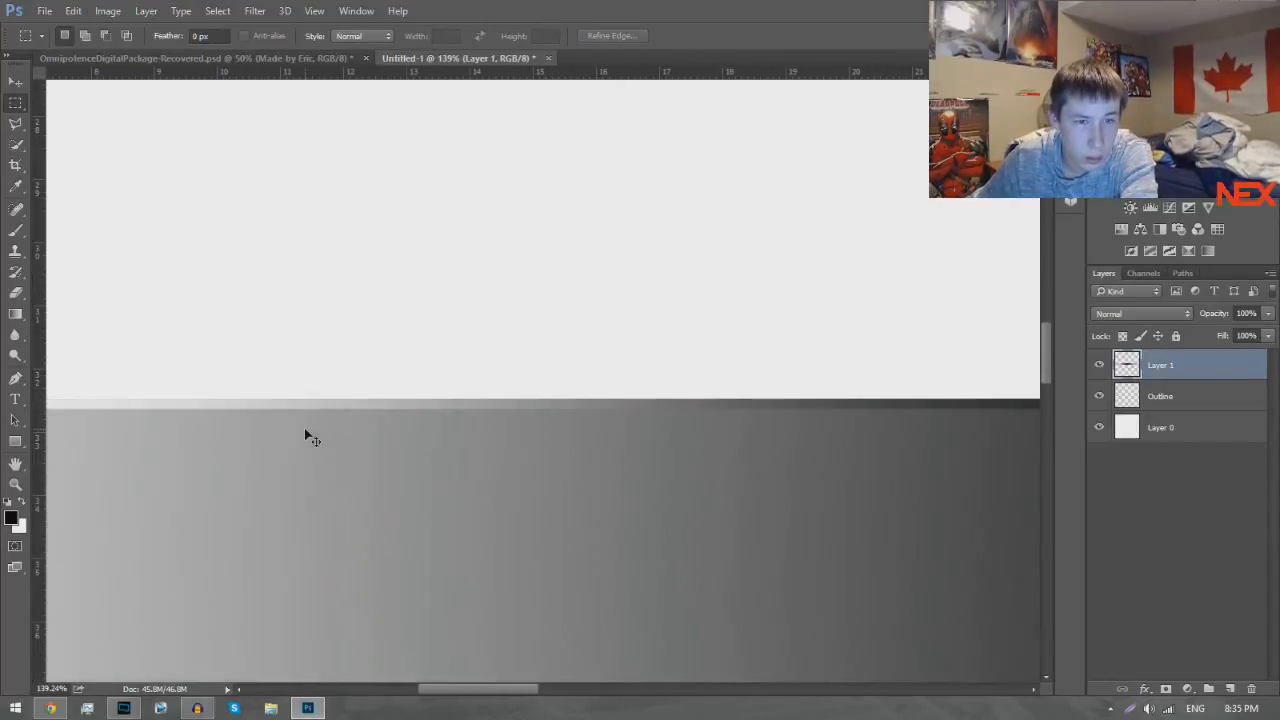
{"action": "scroll", "coordinate": [325, 428], "scroll_direction": "down", "scroll_amount": 4}
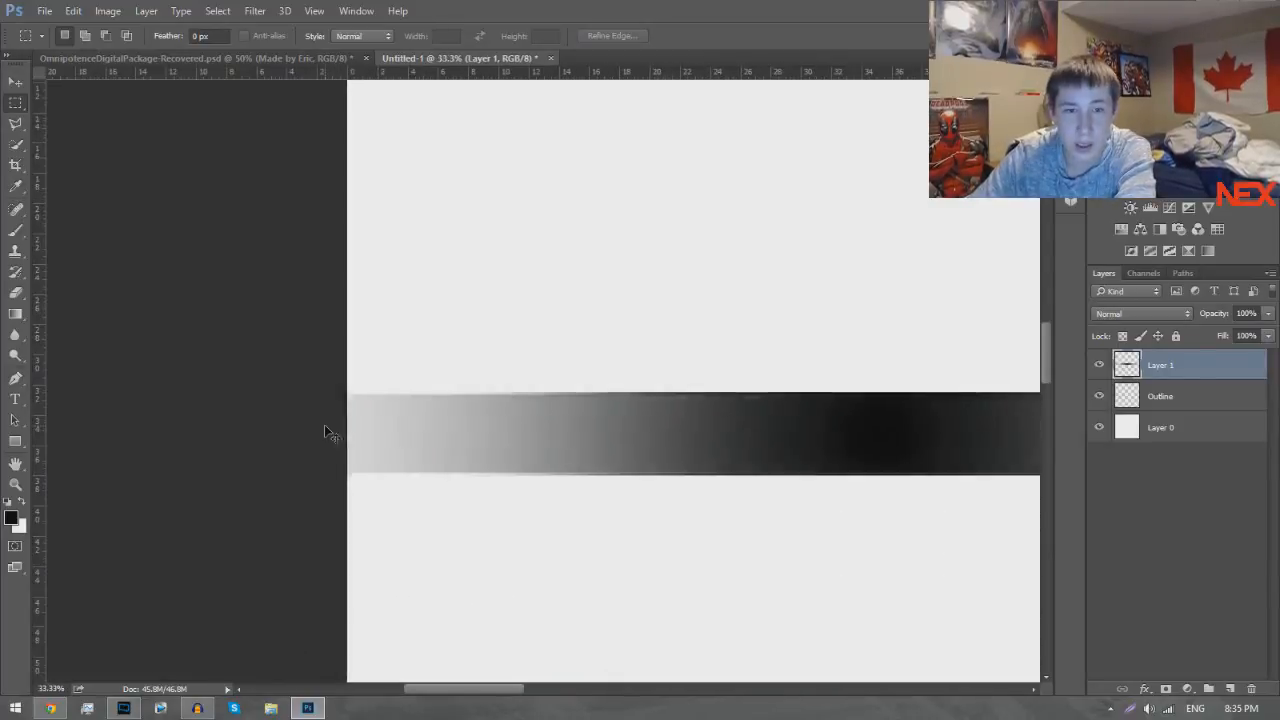
{"action": "scroll", "coordinate": [307, 412], "scroll_direction": "right", "scroll_amount": 2}
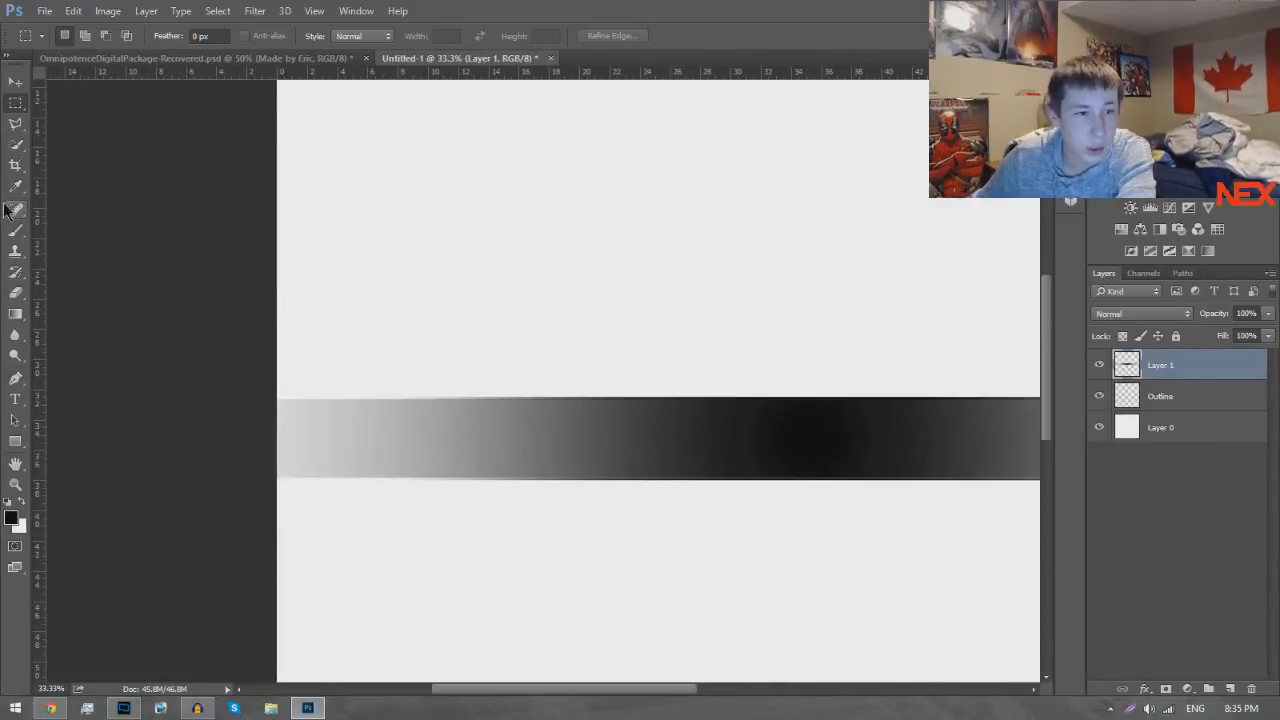
{"action": "left_click", "coordinate": [17, 295]}
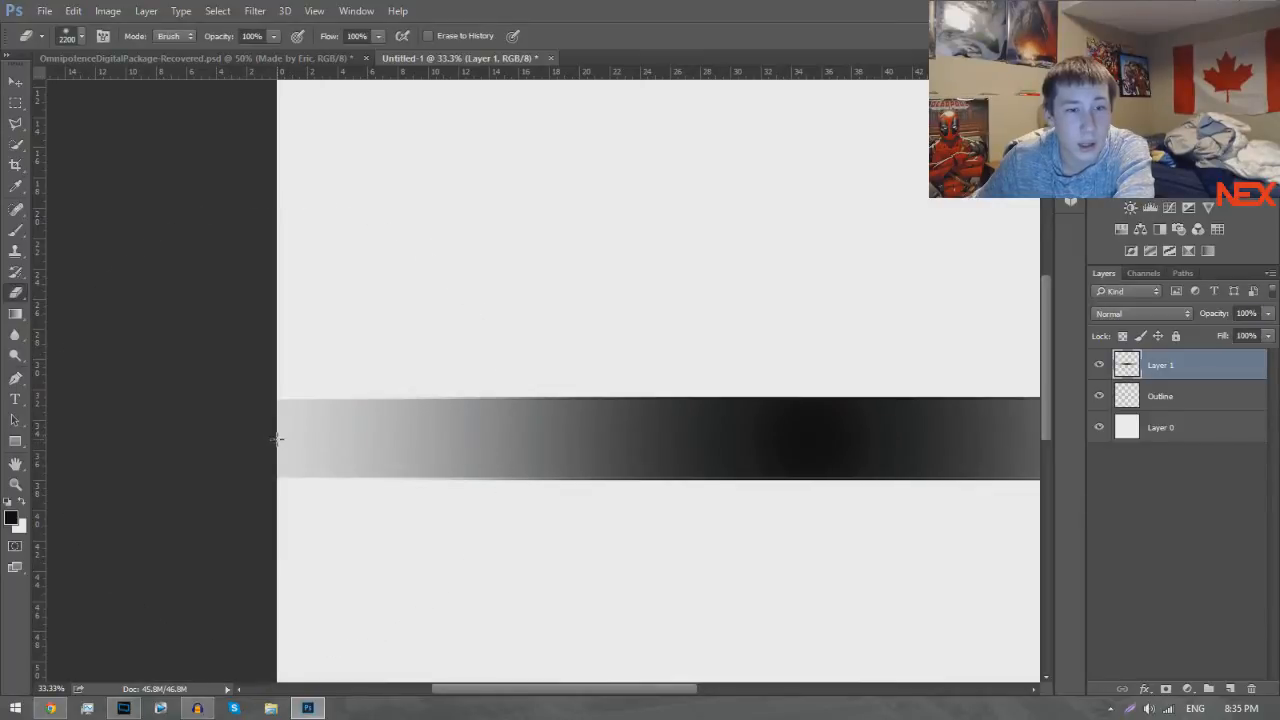
{"action": "key", "text": "ctrl+semicolon"}
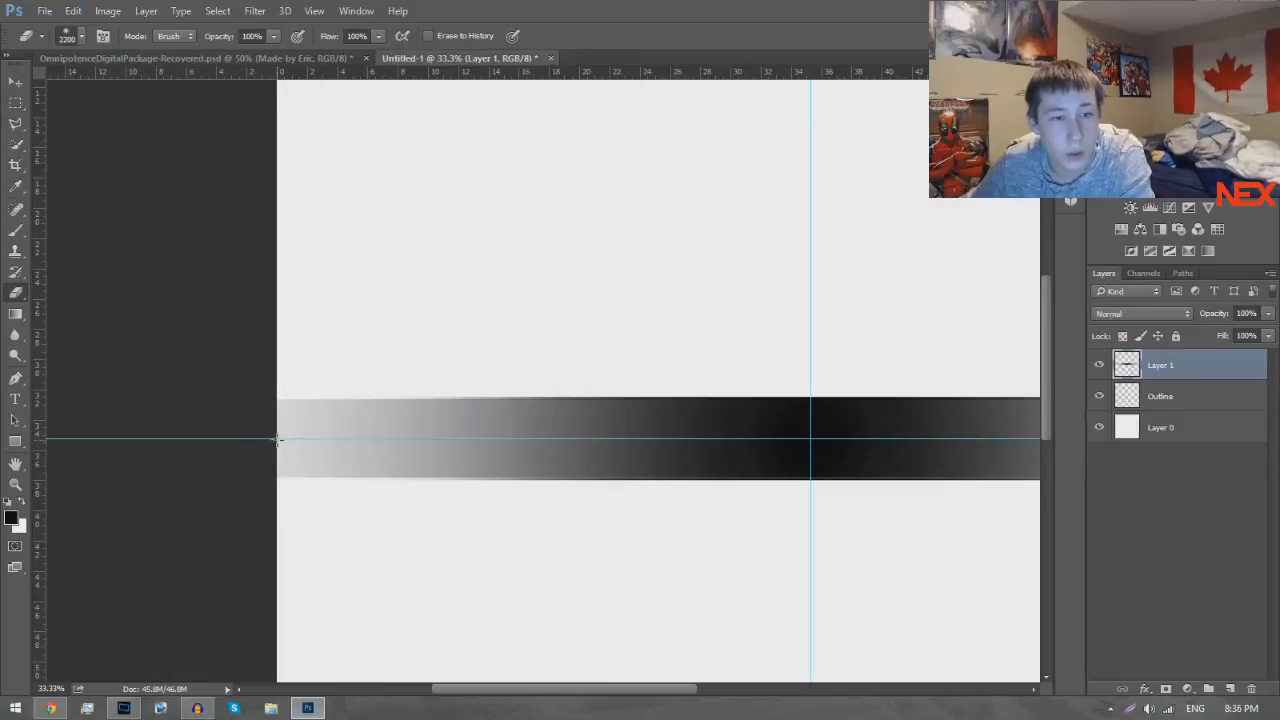
{"action": "left_click", "coordinate": [278, 438]}
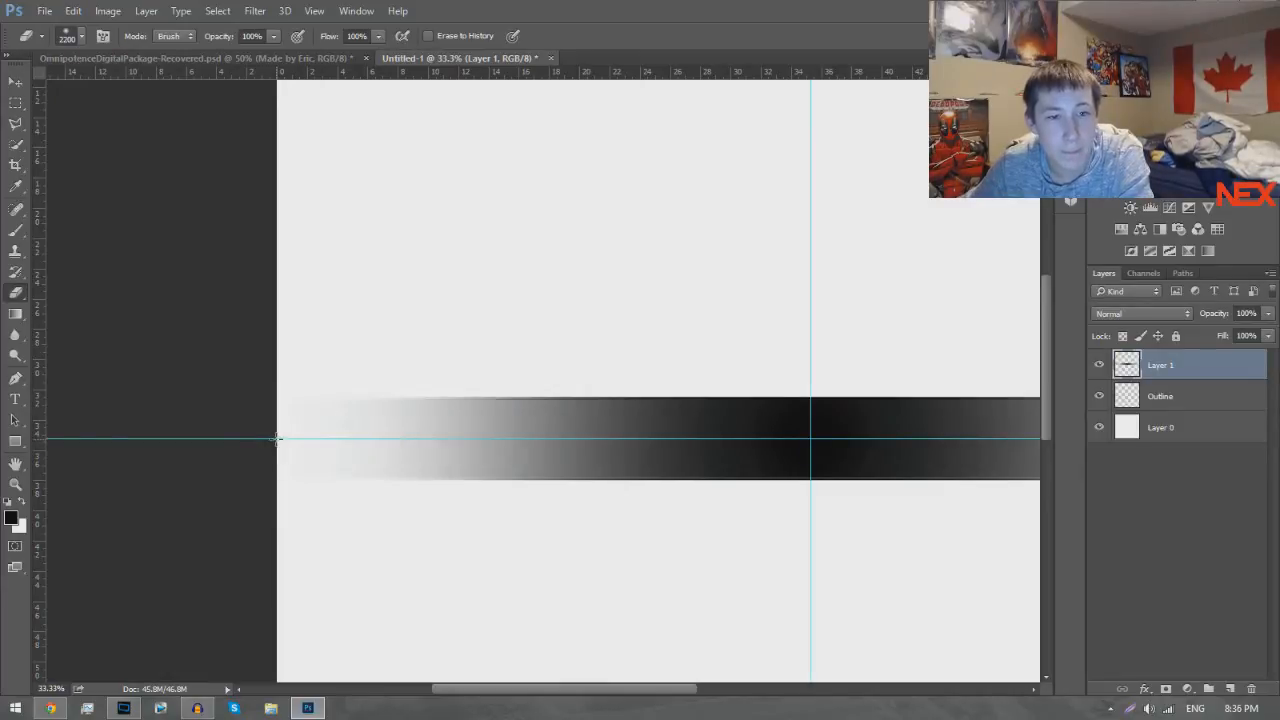
{"action": "left_click_drag", "start_coordinate": [651, 696], "coordinate": [817, 688]}
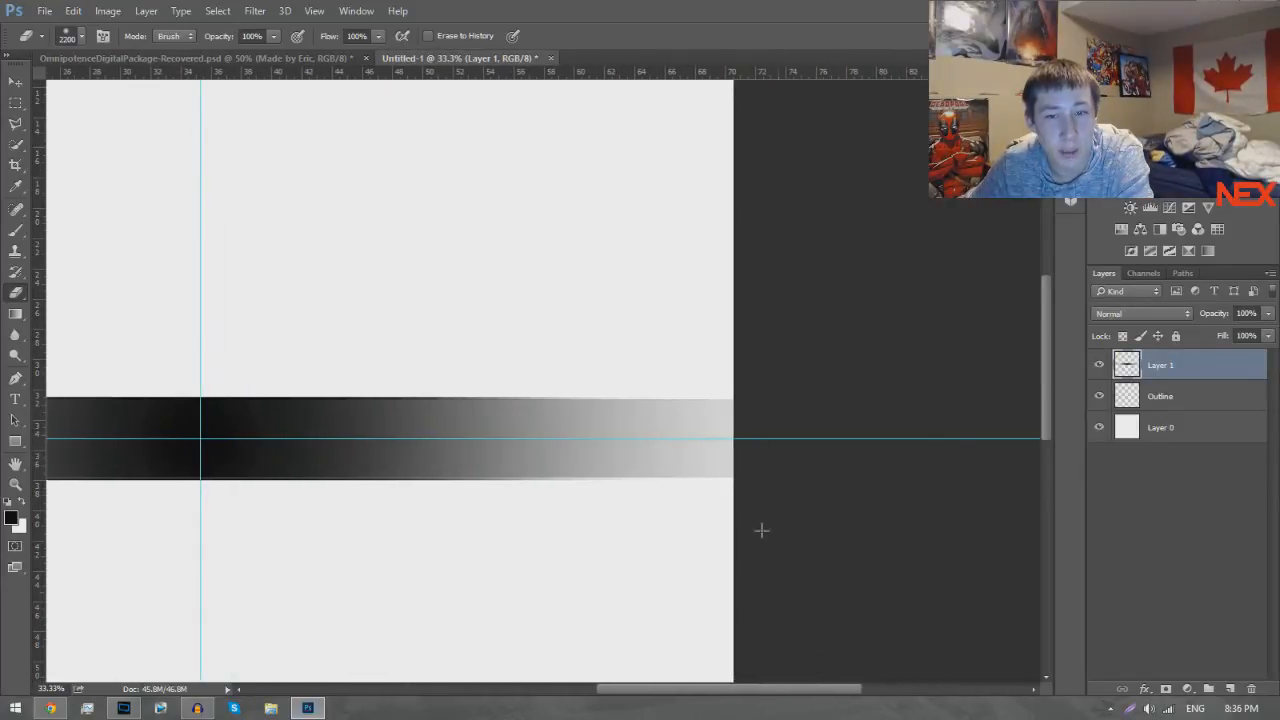
{"action": "left_click", "coordinate": [732, 440]}
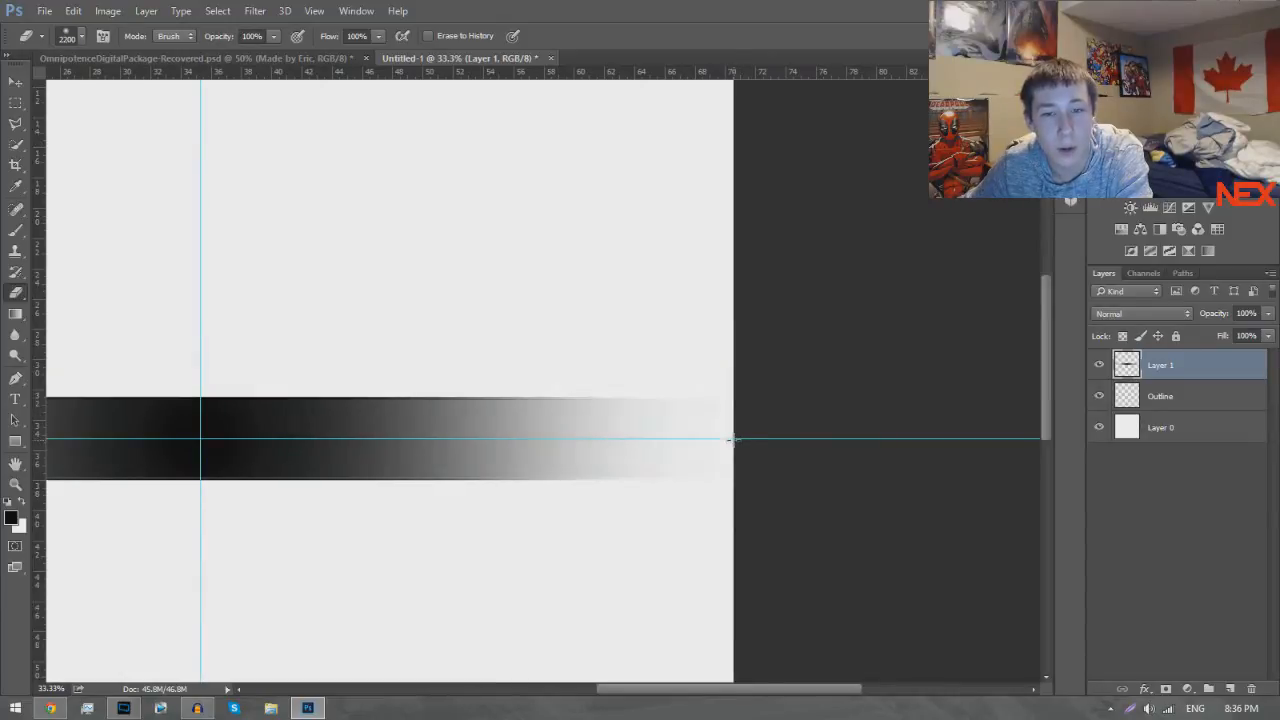
Merge Layer 1 and the Outline layer into one layer and check the whole canvas.
{"action": "left_click", "coordinate": [1195, 398], "text": "ctrl"}
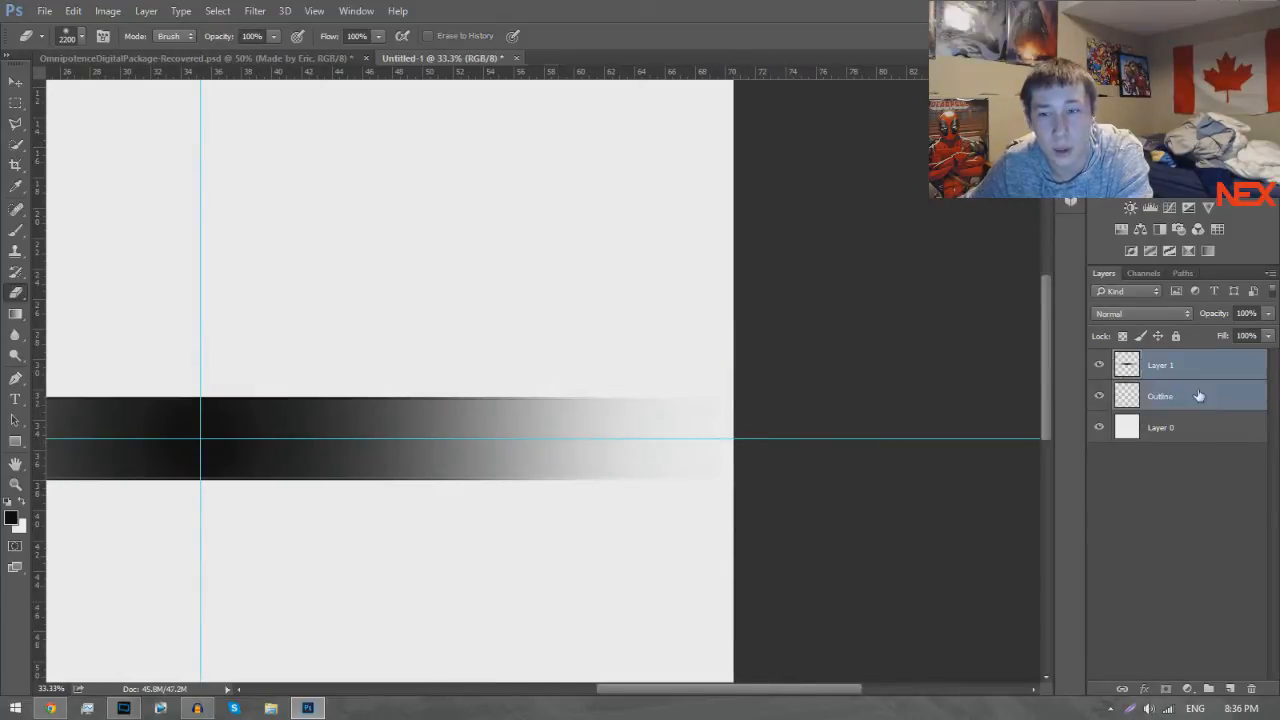
{"action": "right_click", "coordinate": [1195, 398]}
{"action": "left_click", "coordinate": [927, 484]}
{"action": "scroll", "coordinate": [786, 510], "scroll_direction": "left", "scroll_amount": 3}
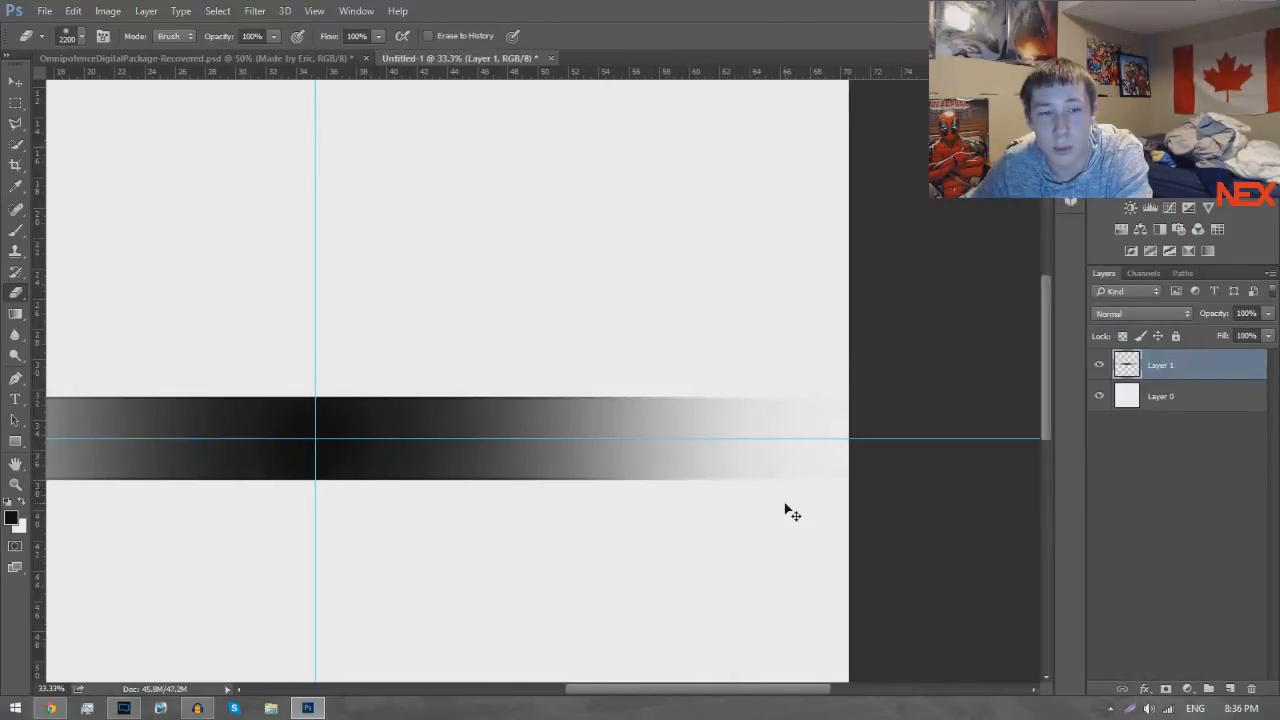
{"action": "key", "text": "ctrl+minus"}
{"action": "key", "text": "ctrl+minus"}
{"action": "key", "text": "ctrl+minus"}
{"action": "key", "text": "ctrl+plus"}
{"action": "key", "text": "ctrl+plus"}
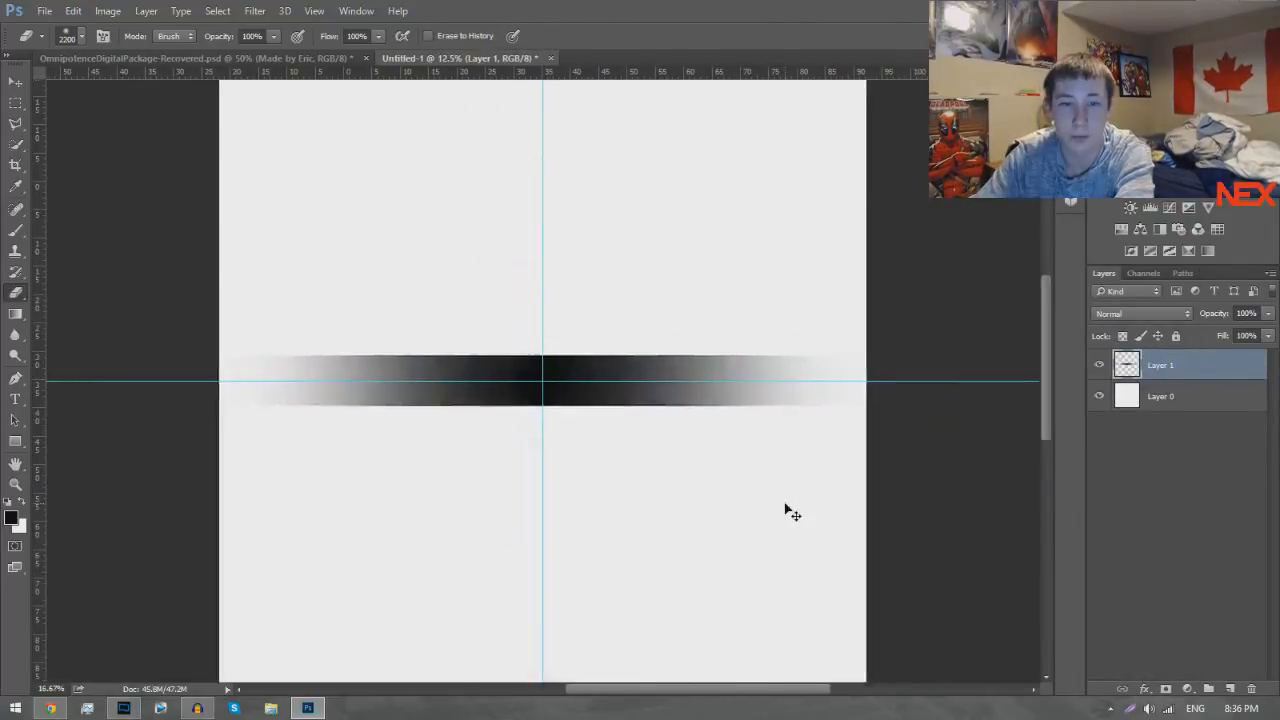
Hide the guides and examine the merged band's outline edges up close and on the full canvas.
{"action": "key", "text": "ctrl+semicolon"}
{"action": "key", "text": "ctrl+minus"}
{"action": "key", "text": "ctrl+plus"}
{"action": "key", "text": "ctrl+plus"}
{"action": "key", "text": "ctrl+plus"}
{"action": "key", "text": "ctrl+plus"}
{"action": "key", "text": "ctrl+plus"}
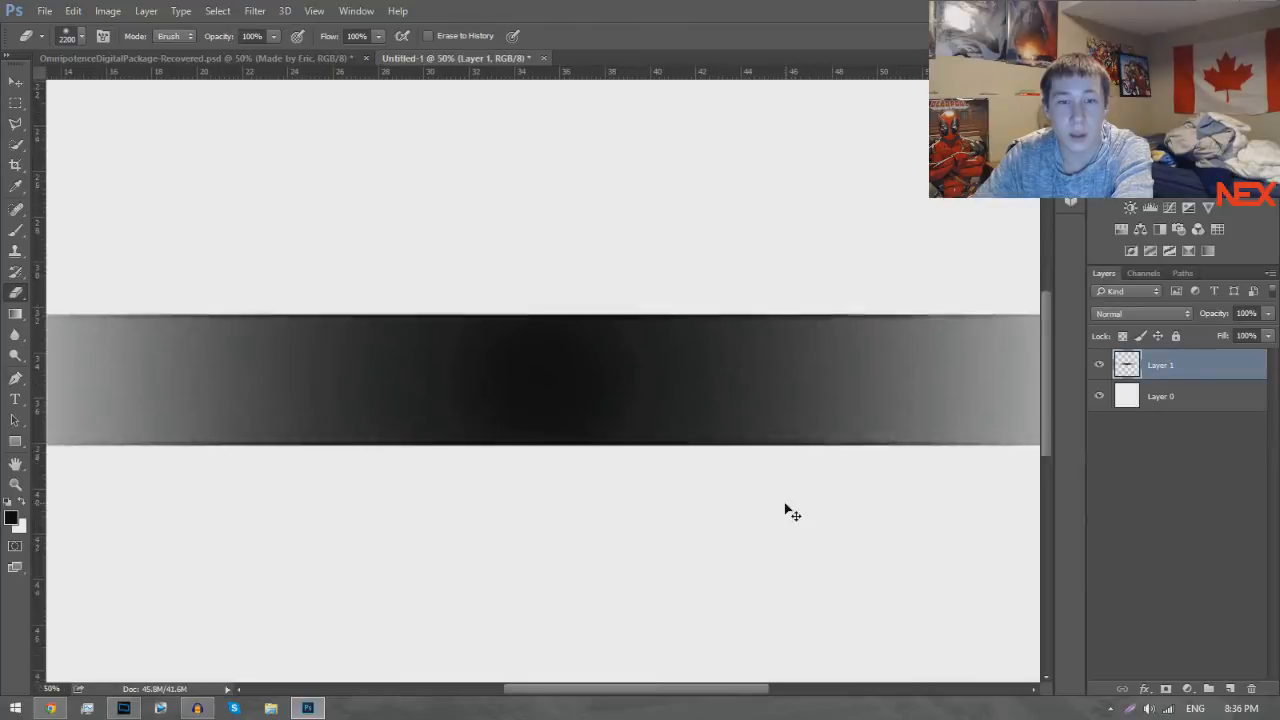
{"action": "key", "text": "ctrl+minus"}
{"action": "key", "text": "ctrl+minus"}
{"action": "key", "text": "ctrl+minus"}
{"action": "key", "text": "ctrl+minus"}
{"action": "key", "text": "ctrl+minus"}
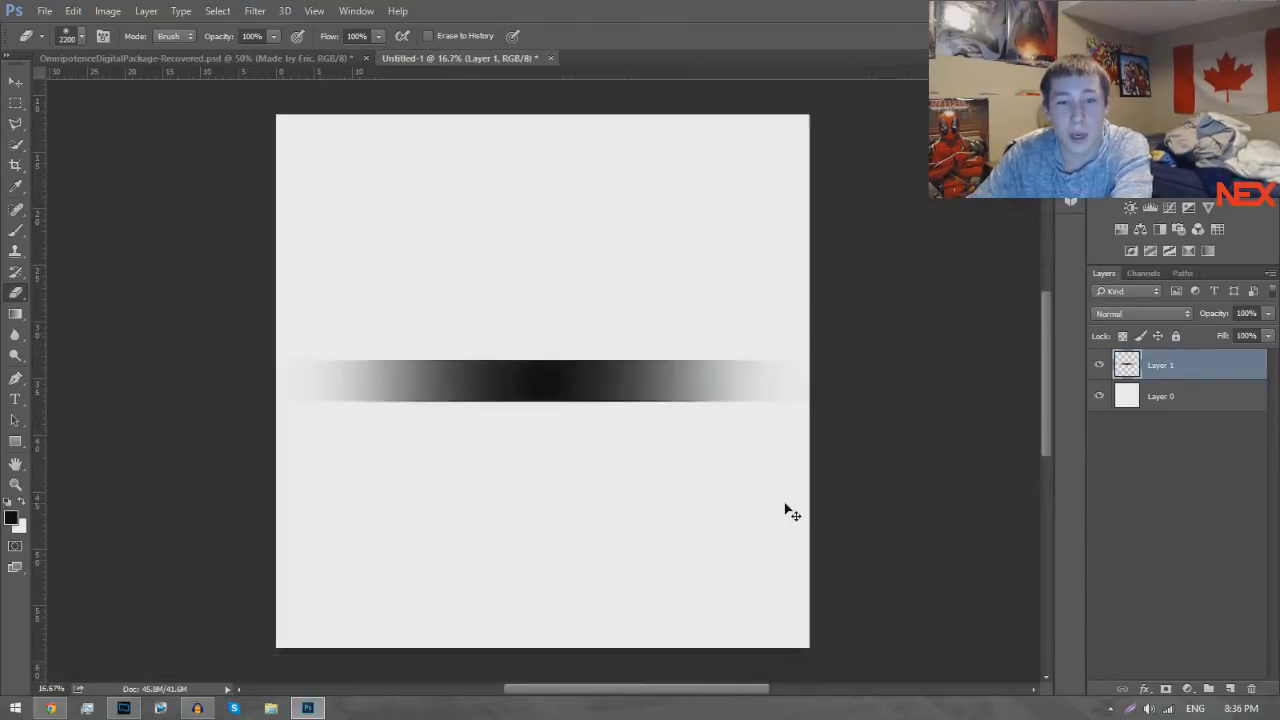
{"action": "key", "text": "ctrl+plus"}
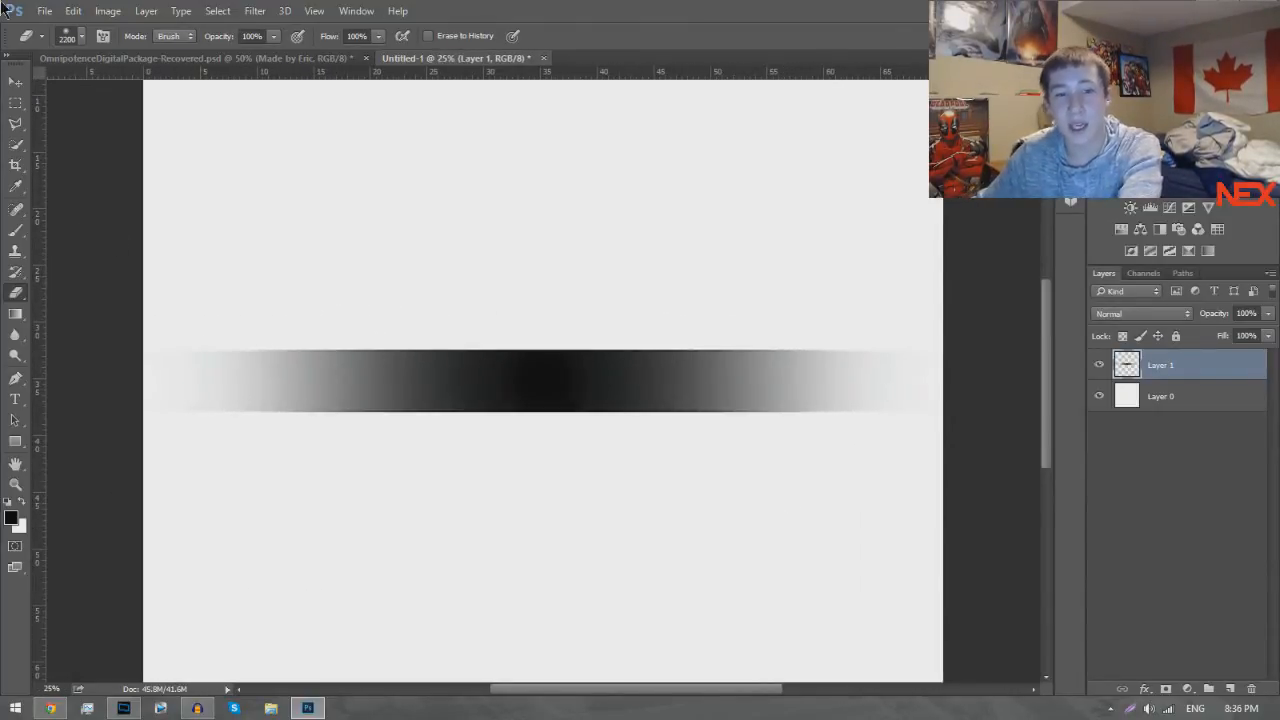
Rename the merged band layer from its default name to Base.
{"action": "left_click", "coordinate": [15, 81]}
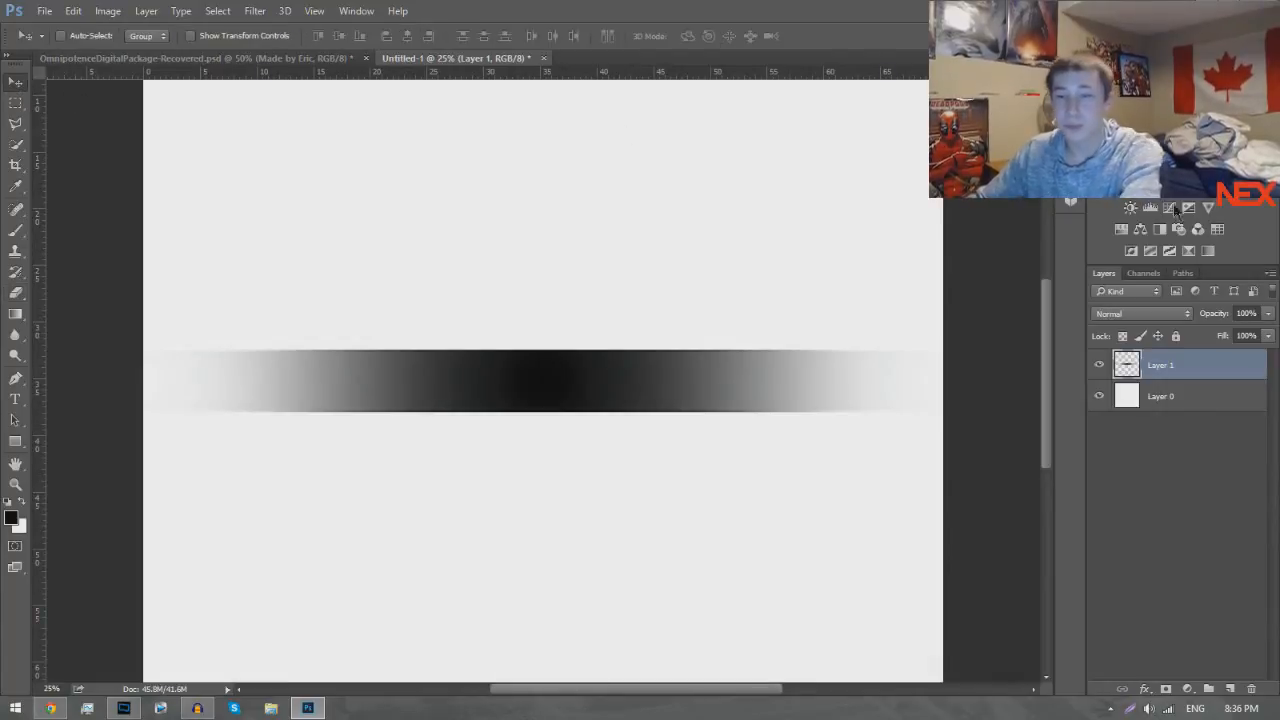
{"action": "key", "text": "ctrl"}
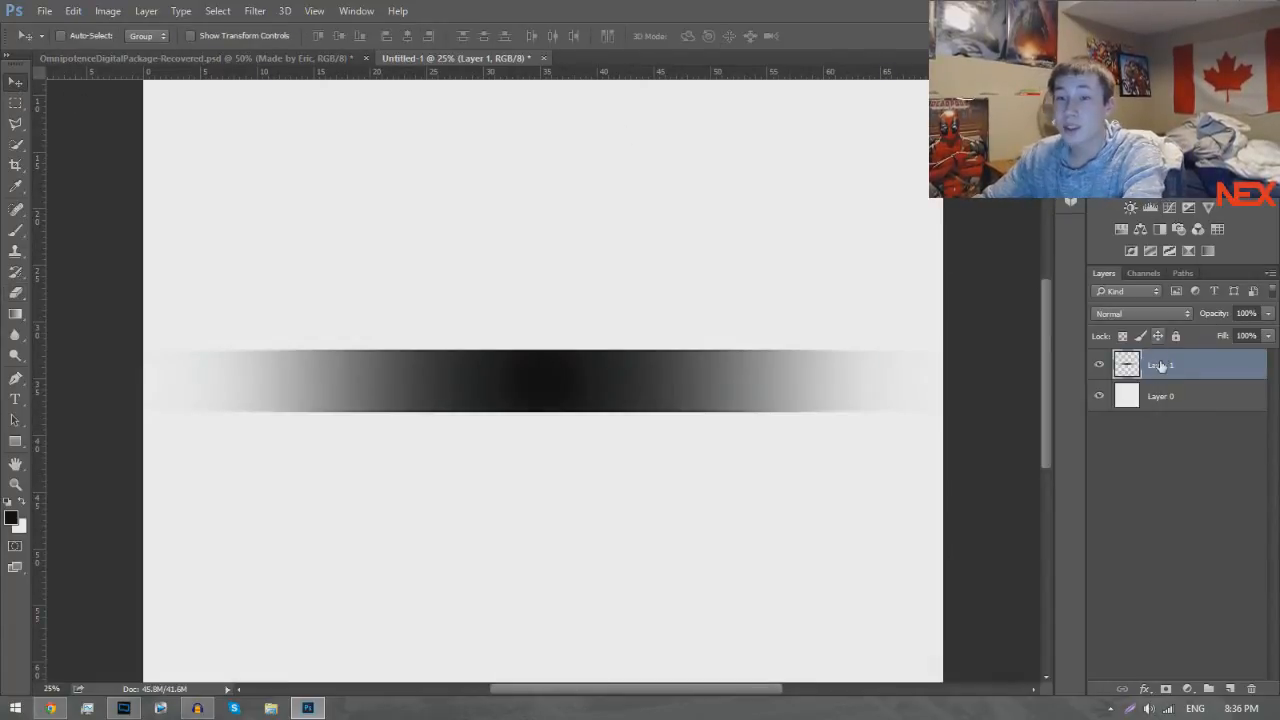
{"action": "double_click", "coordinate": [1160, 366]}
{"action": "type", "text": "EASE"}
{"action": "key", "text": "Return"}
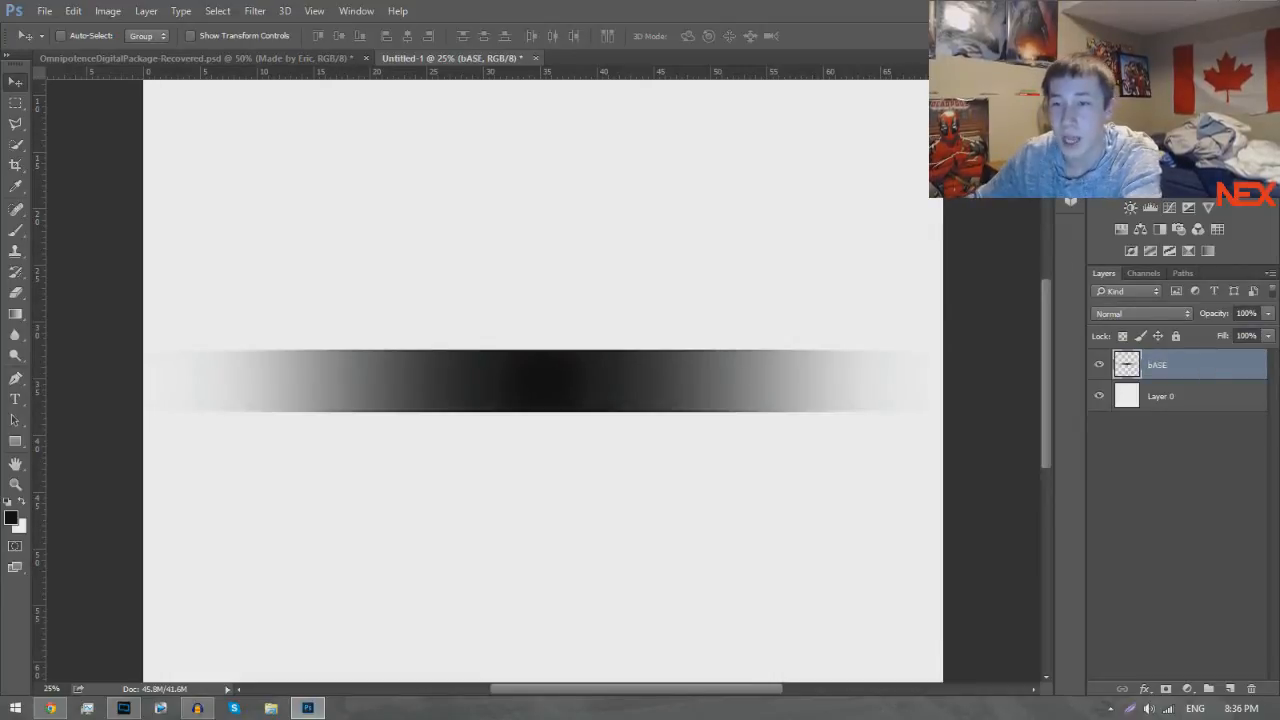
{"action": "double_click", "coordinate": [1158, 366]}
{"action": "type", "text": "Base"}
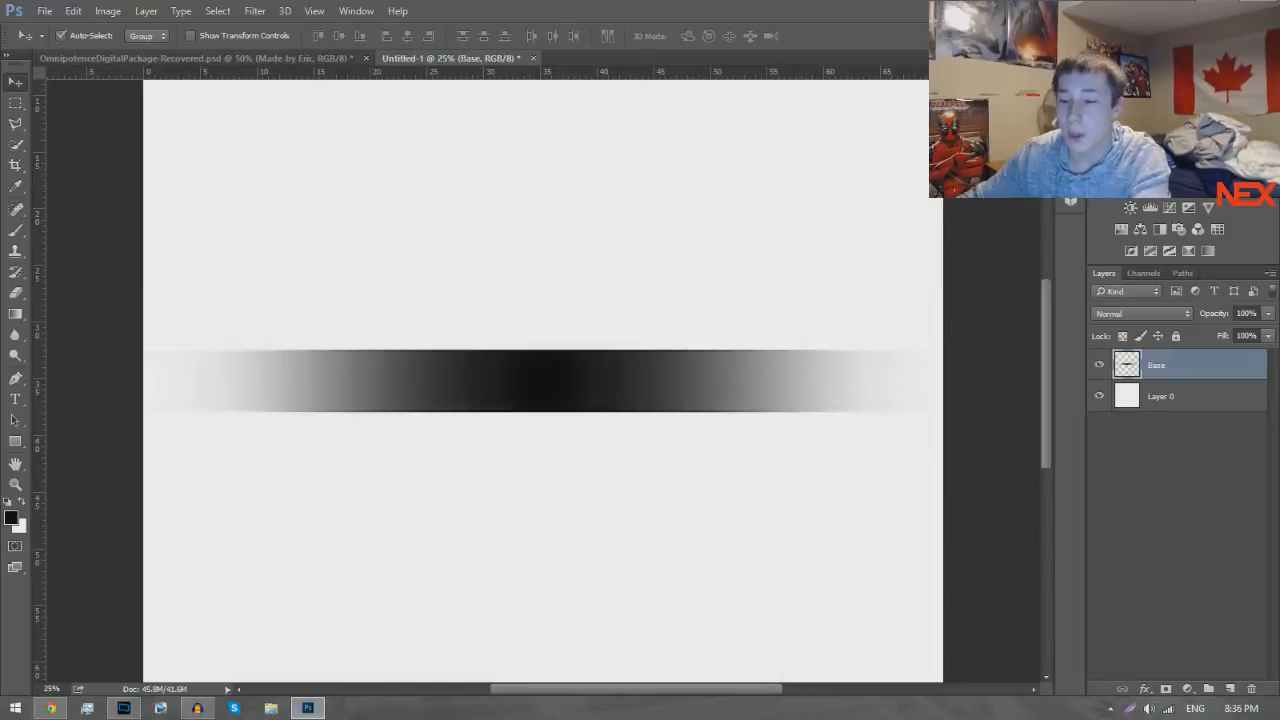
{"action": "key", "text": "ctrl+j"}
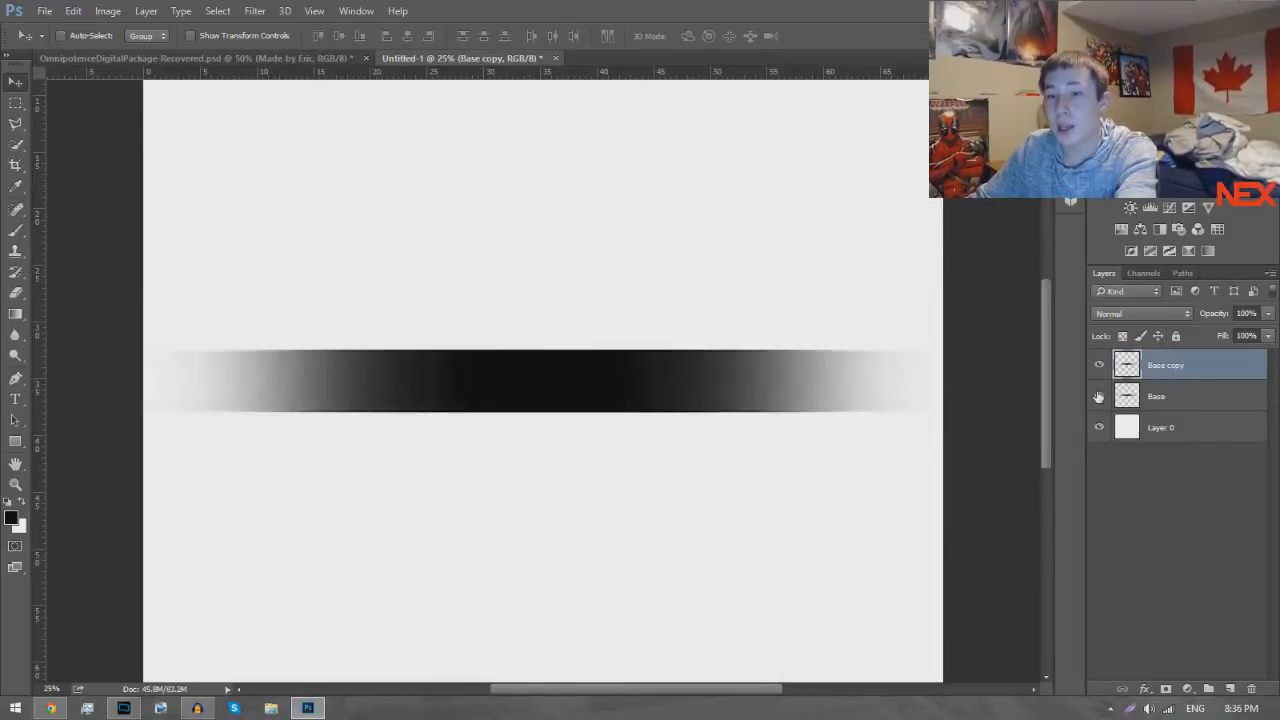
{"action": "left_click", "coordinate": [1099, 397]}
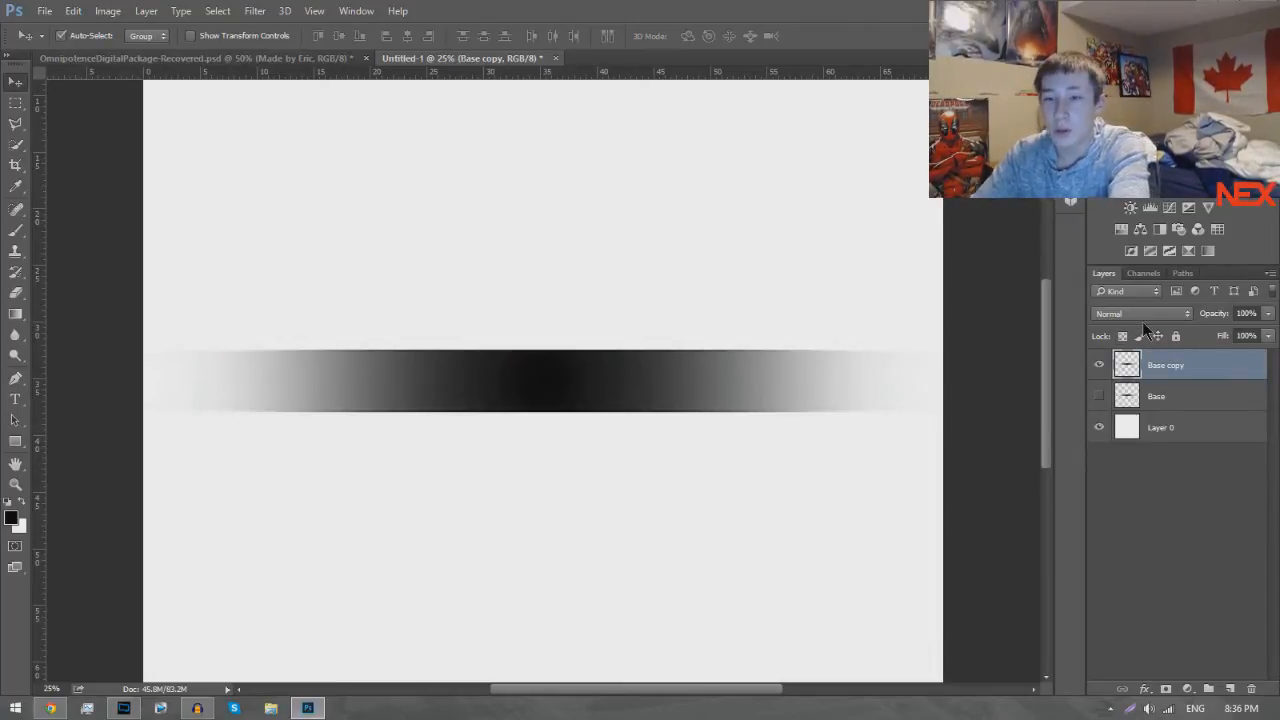
{"action": "key", "text": "ctrl+j"}
{"action": "key", "text": "ctrl+t"}
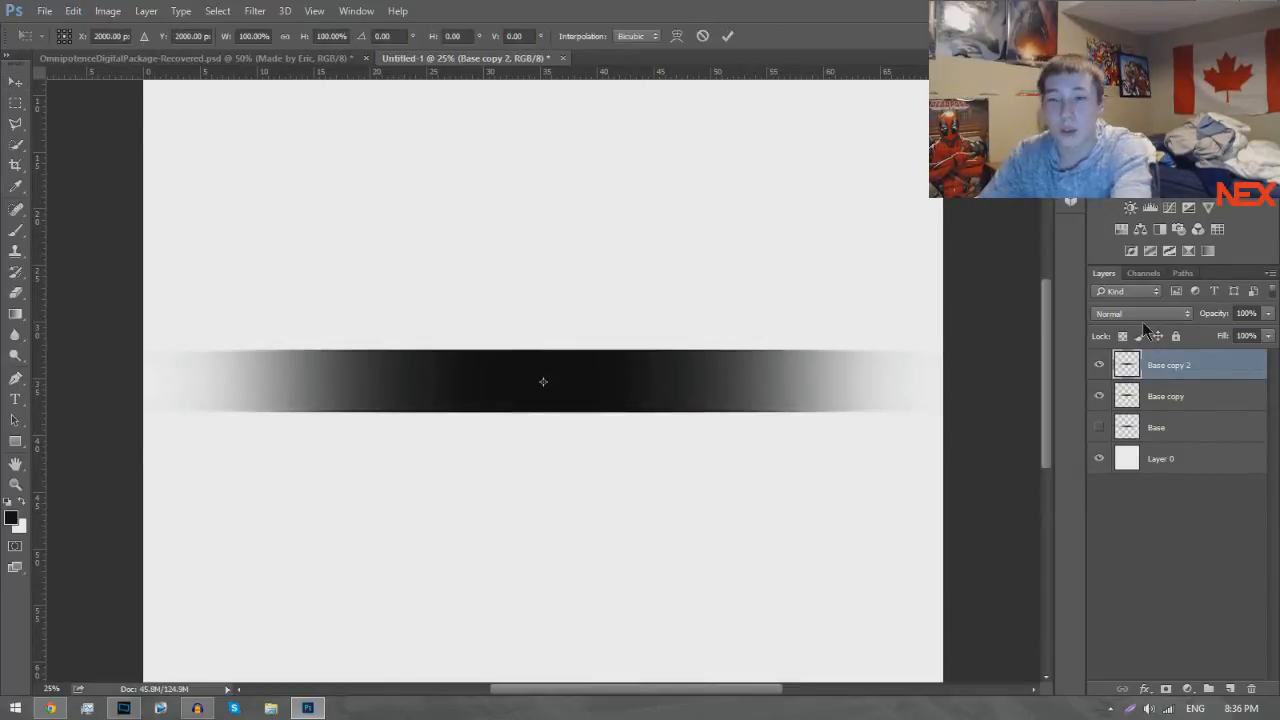
{"action": "key", "text": "Return"}
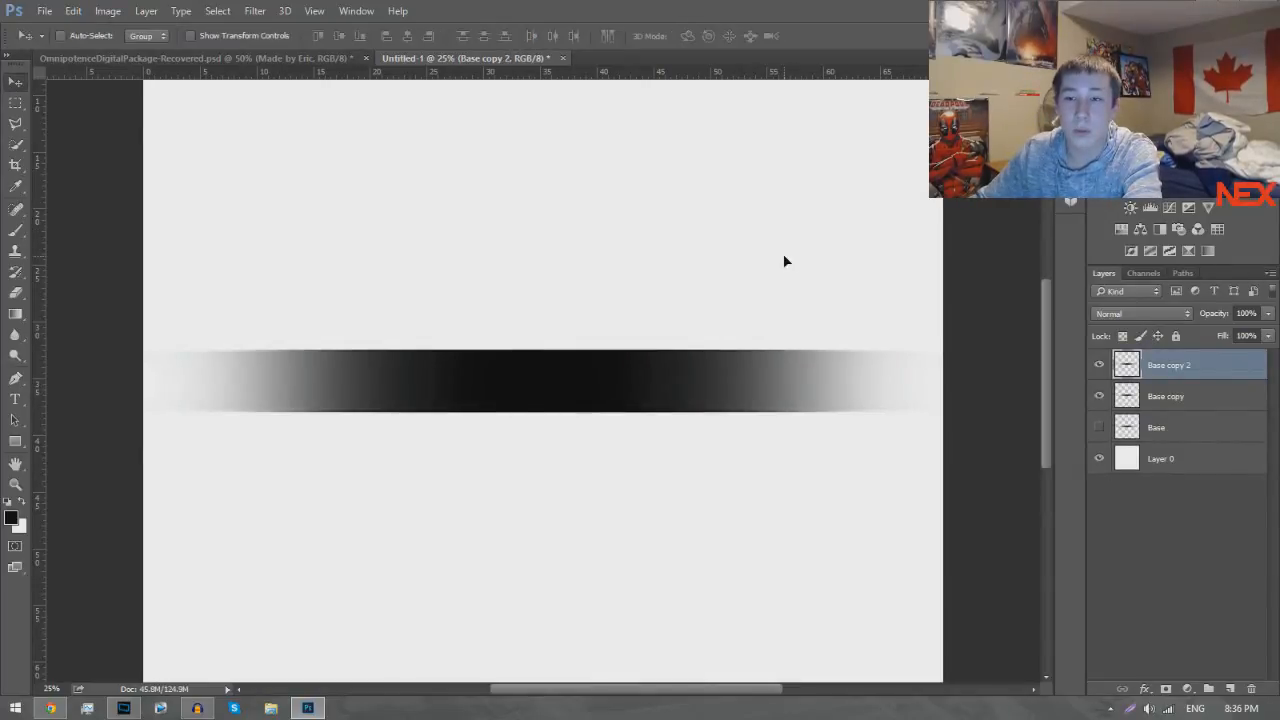
{"action": "key", "text": "Delete"}
{"action": "key", "text": "Delete"}
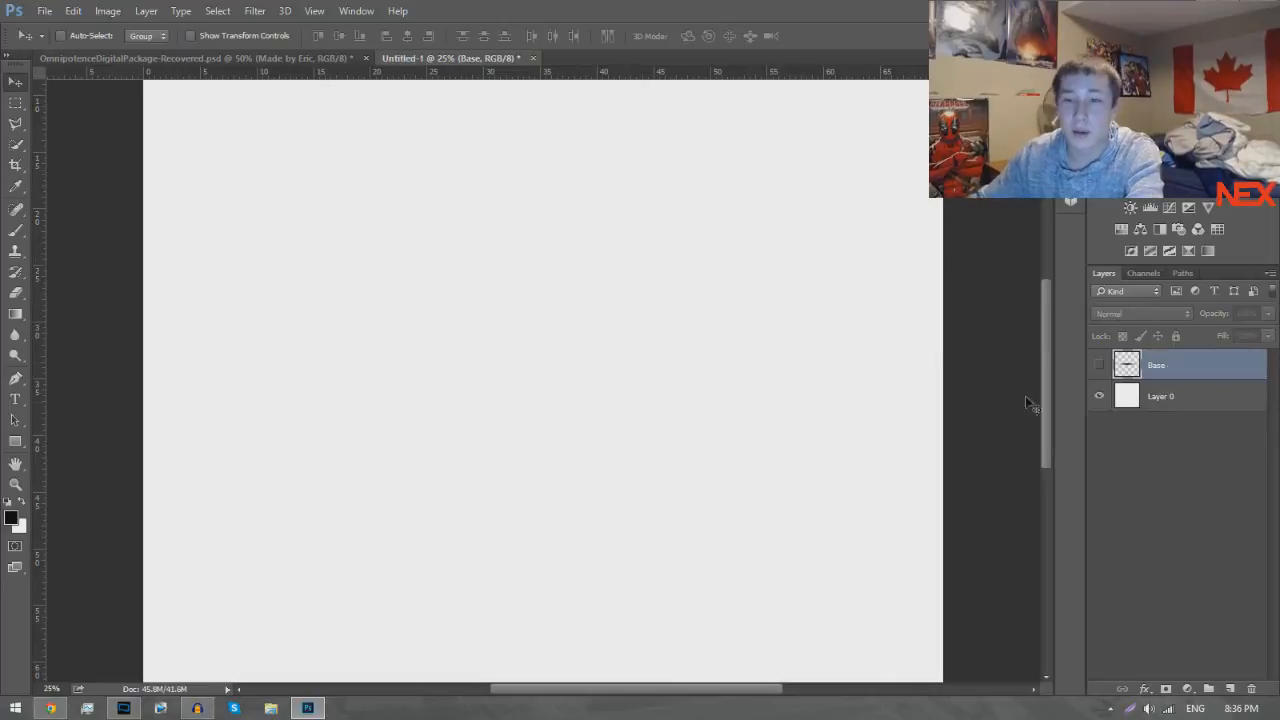
{"action": "left_click", "coordinate": [1097, 365]}
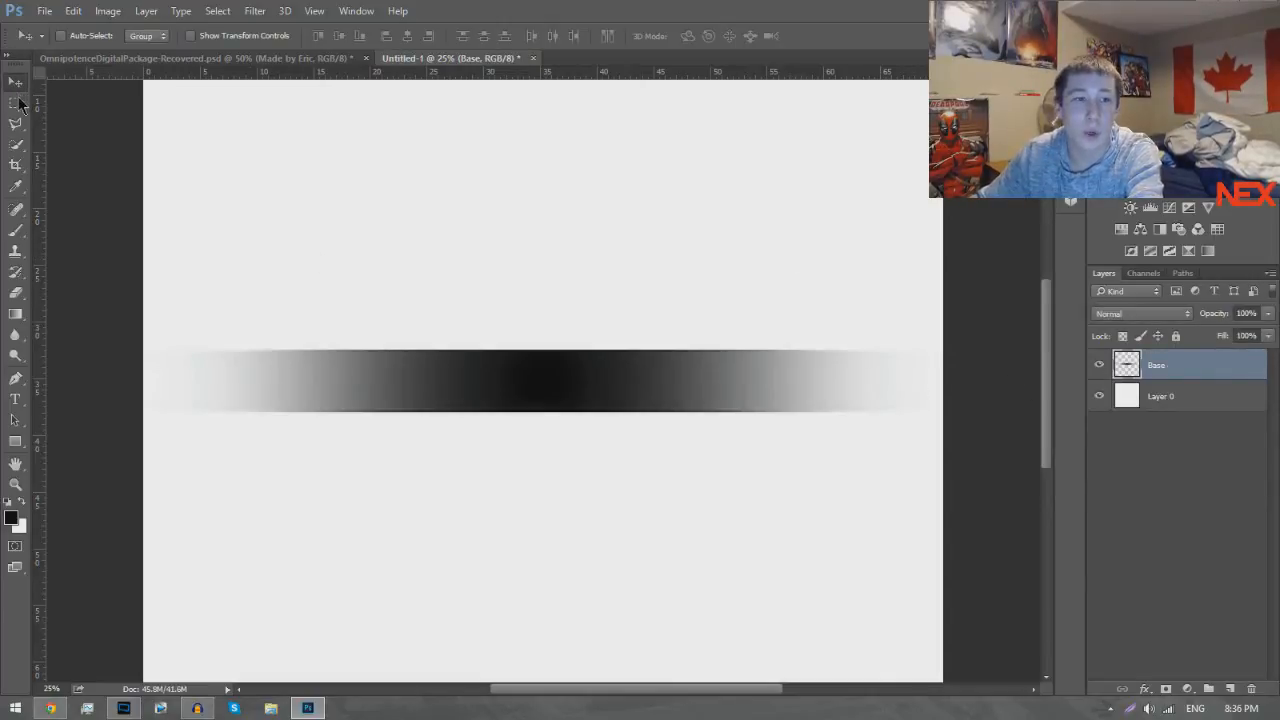
Cut the whole band from the Base layer onto a new layer using a rectangular marquee spanning the canvas width.
{"action": "left_click", "coordinate": [17, 103]}
{"action": "left_click_drag", "start_coordinate": [135, 270], "coordinate": [986, 510]}
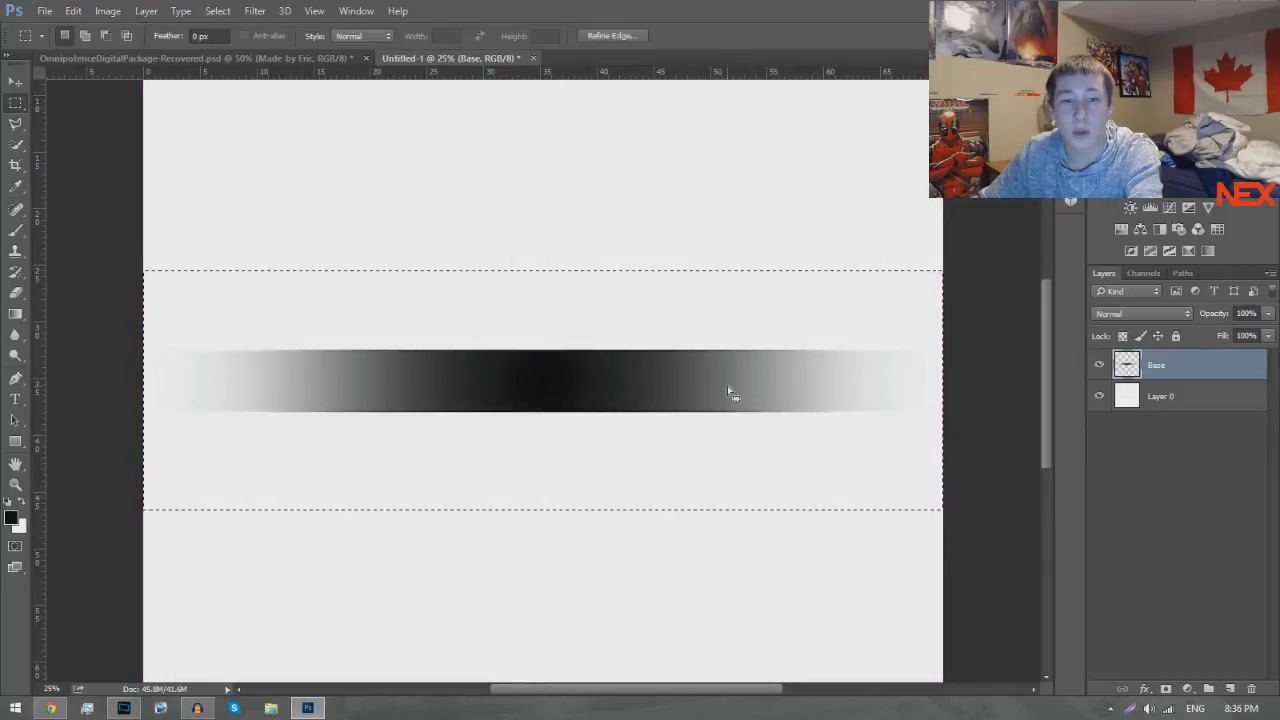
{"action": "right_click", "coordinate": [727, 385]}
{"action": "left_click", "coordinate": [772, 188]}
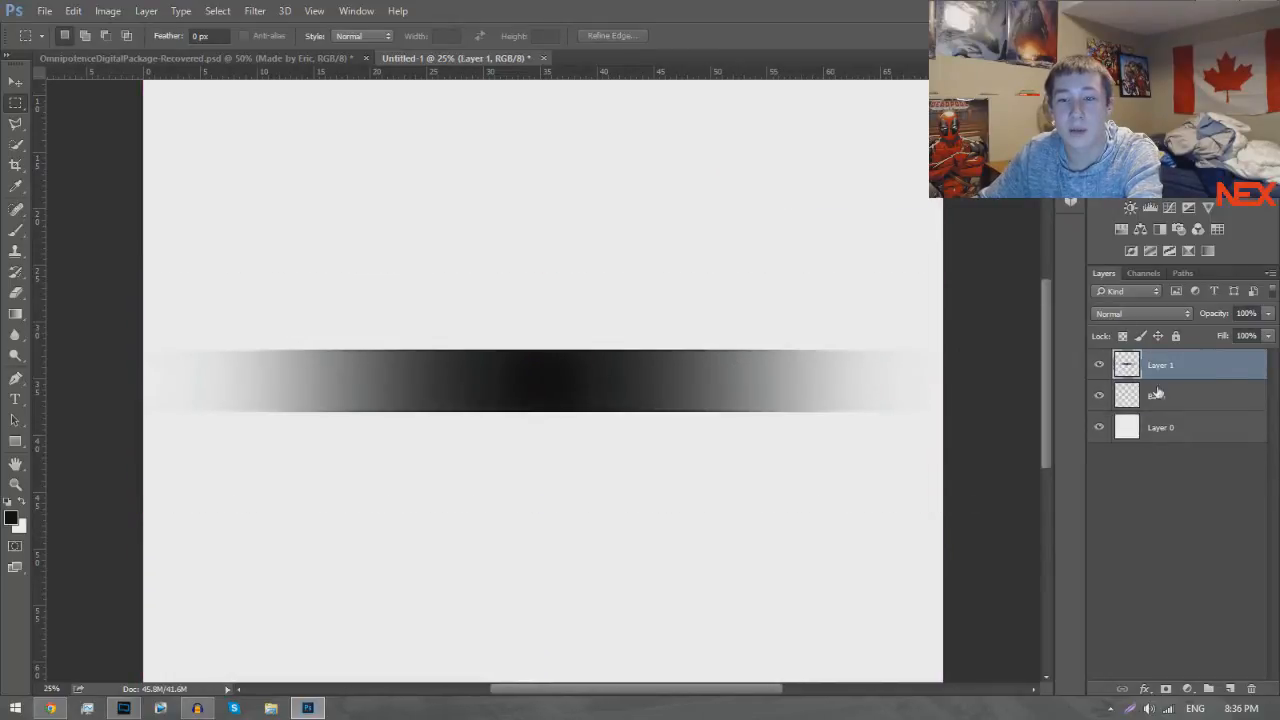
Delete the emptied Base layer and rename the new layer holding the band as Base.
{"action": "left_click", "coordinate": [1157, 396]}
{"action": "key", "text": "Delete"}
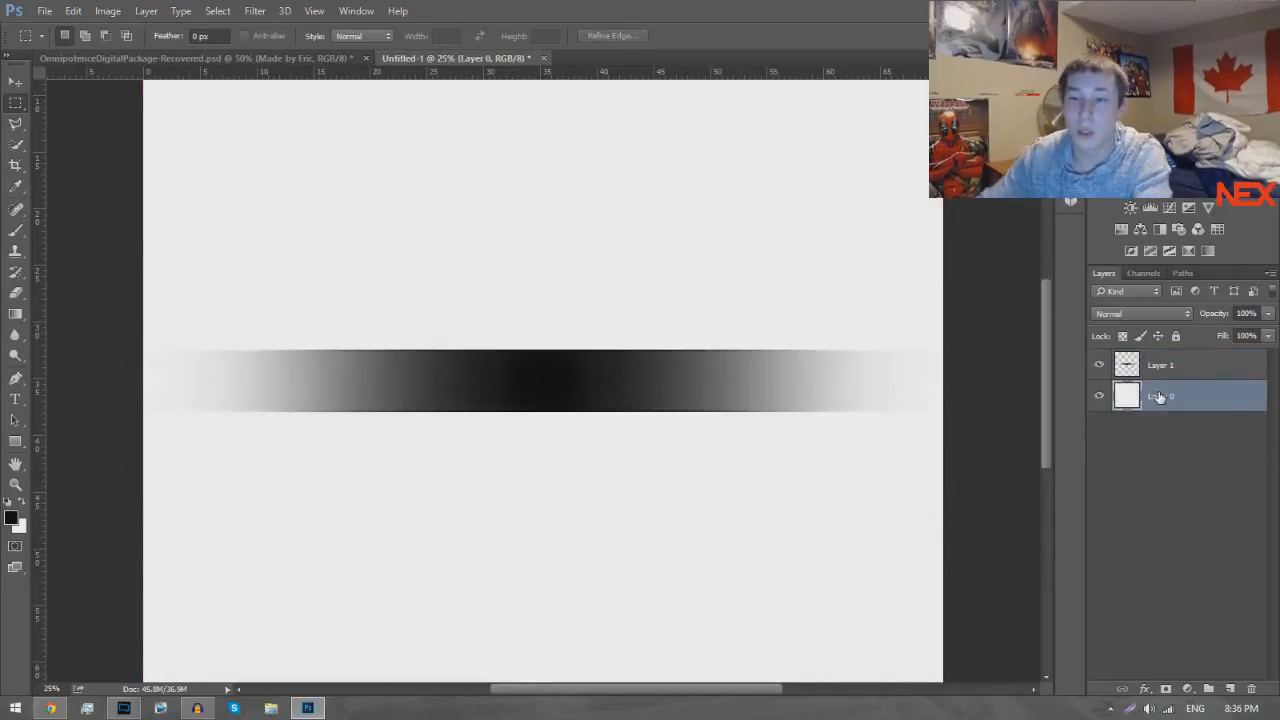
{"action": "double_click", "coordinate": [1163, 370]}
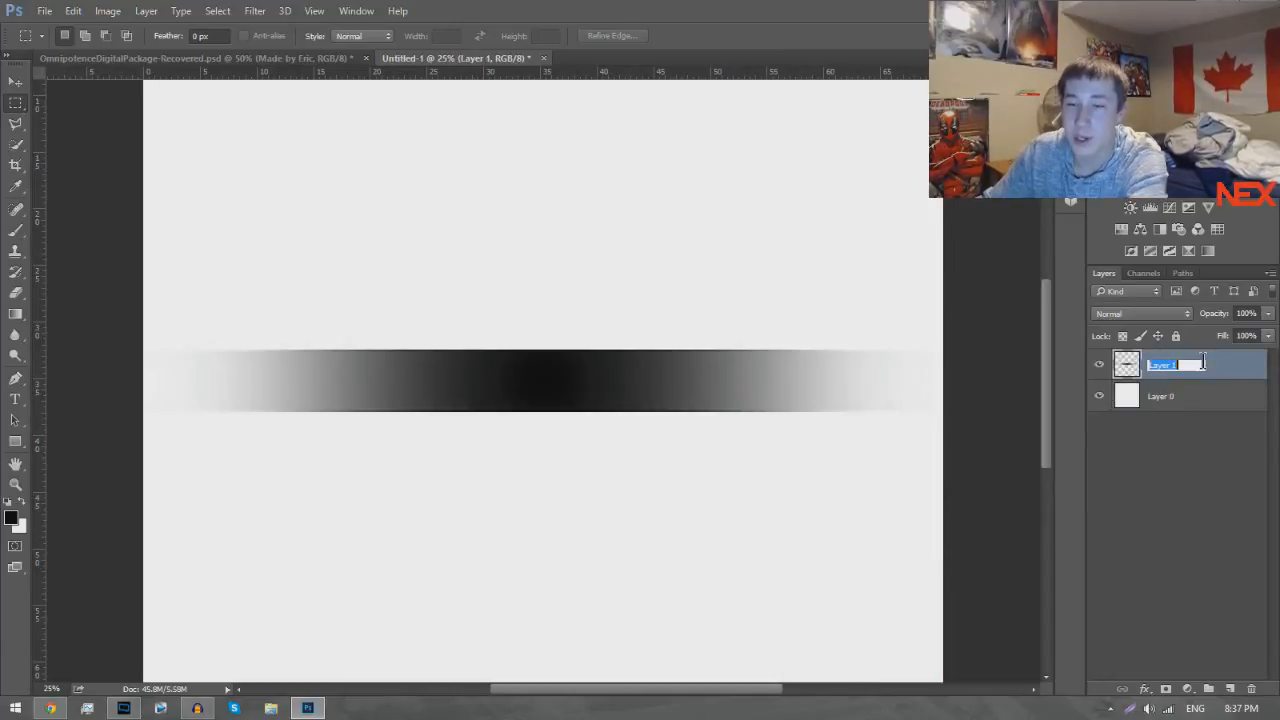
{"action": "type", "text": "Base"}
{"action": "key", "text": "Return"}
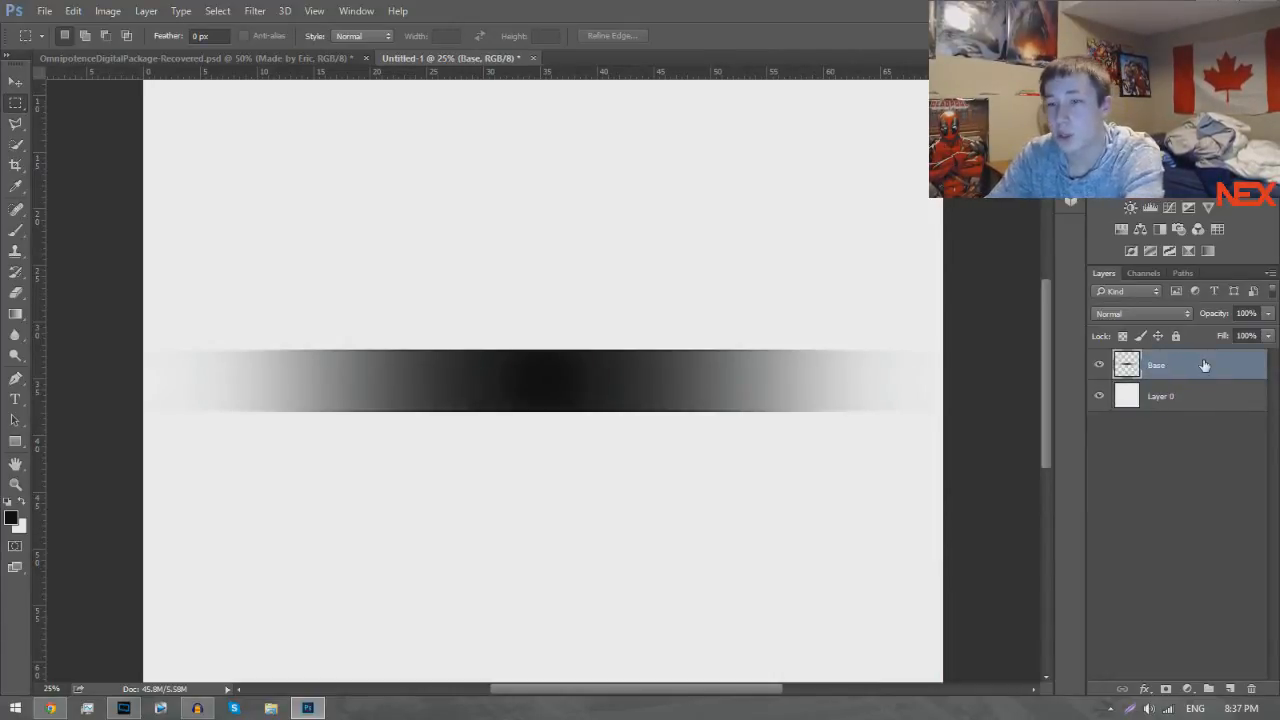
Duplicate the Base layer, scale the copy to about 71.5%, and place it right of centre, overlapping the main band's lower edge.
{"action": "key", "text": "v"}
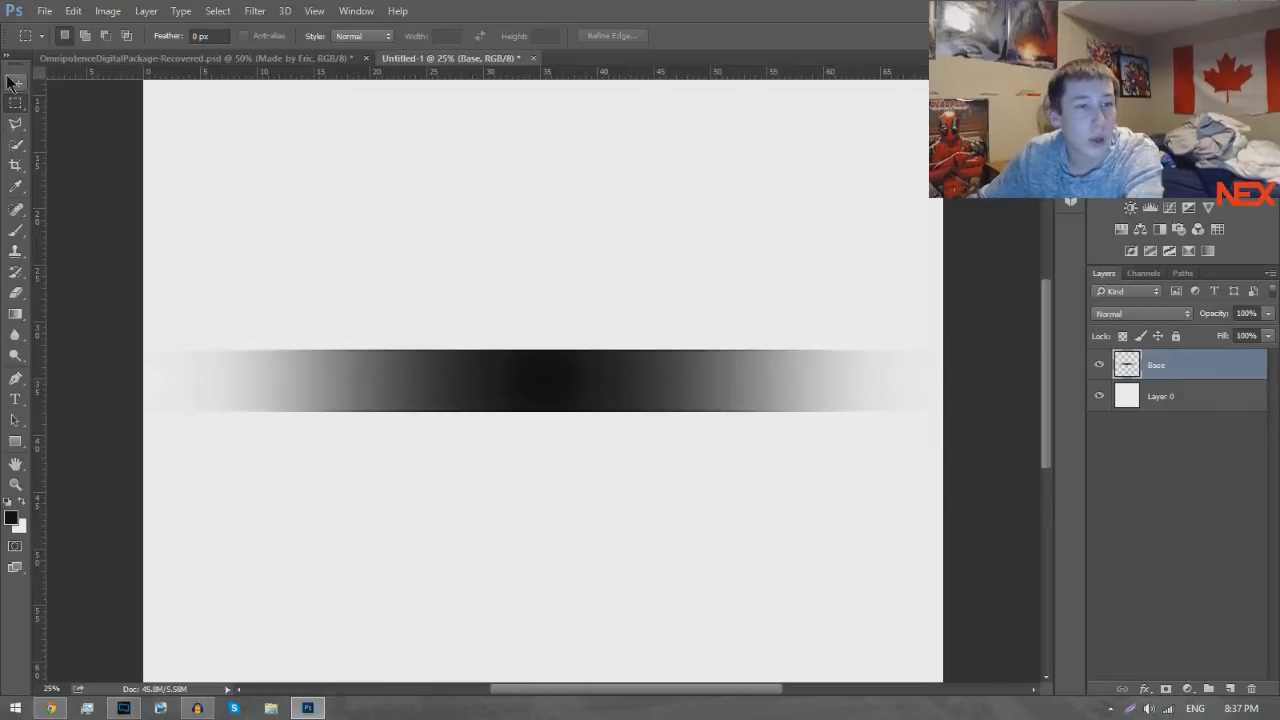
{"action": "key", "text": "ctrl+j"}
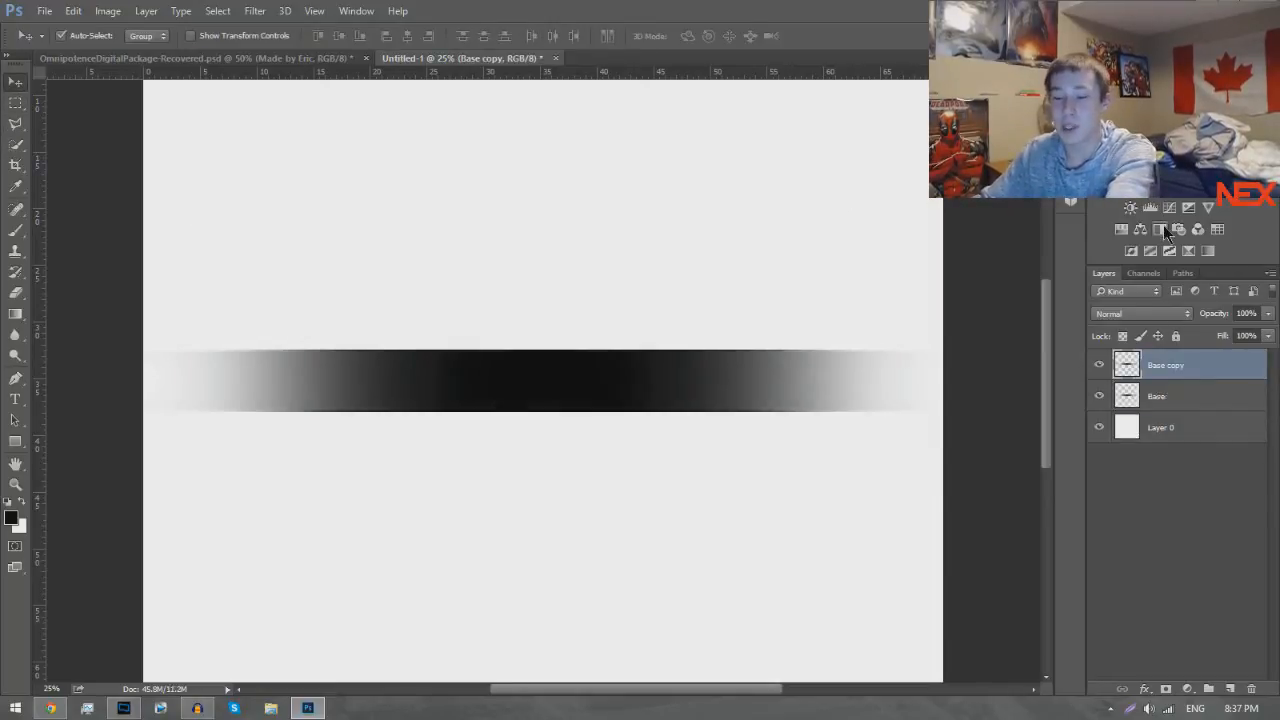
{"action": "left_click_drag", "start_coordinate": [690, 417], "coordinate": [720, 447]}
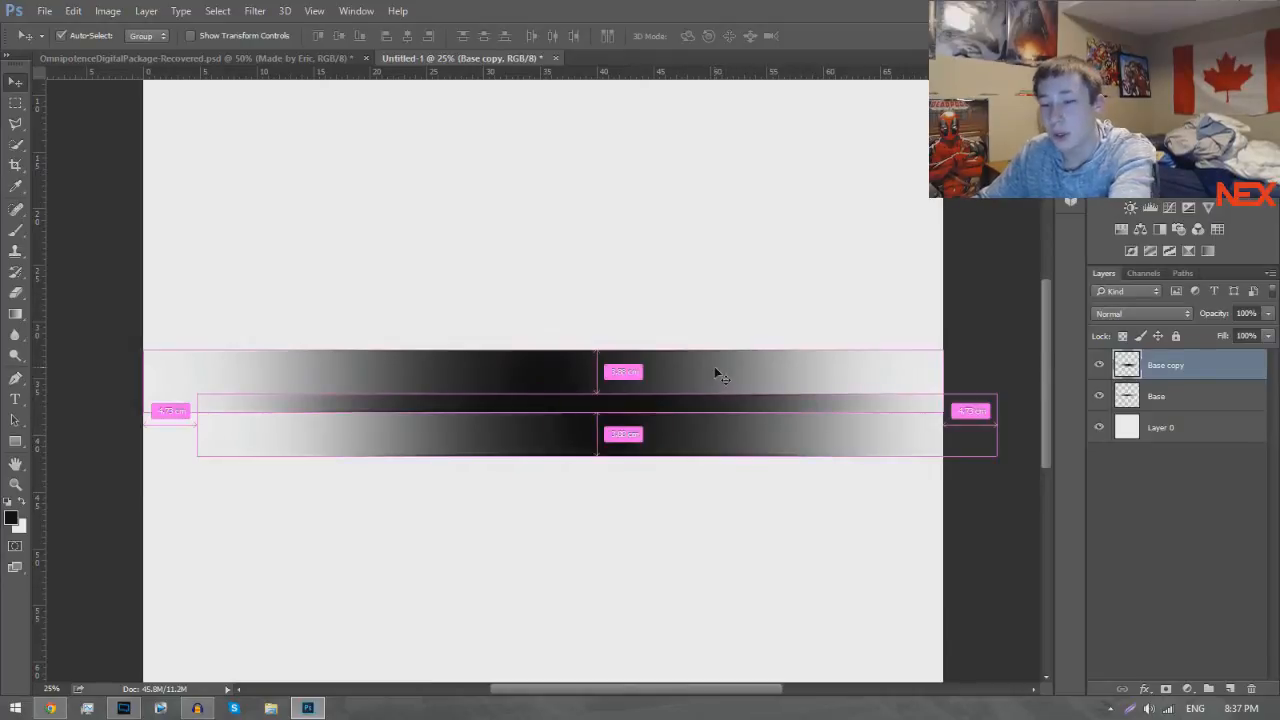
{"action": "key", "text": "ctrl+t"}
{"action": "left_click_drag", "start_coordinate": [993, 455], "coordinate": [884, 442]}
{"action": "left_click_drag", "start_coordinate": [777, 437], "coordinate": [779, 427]}
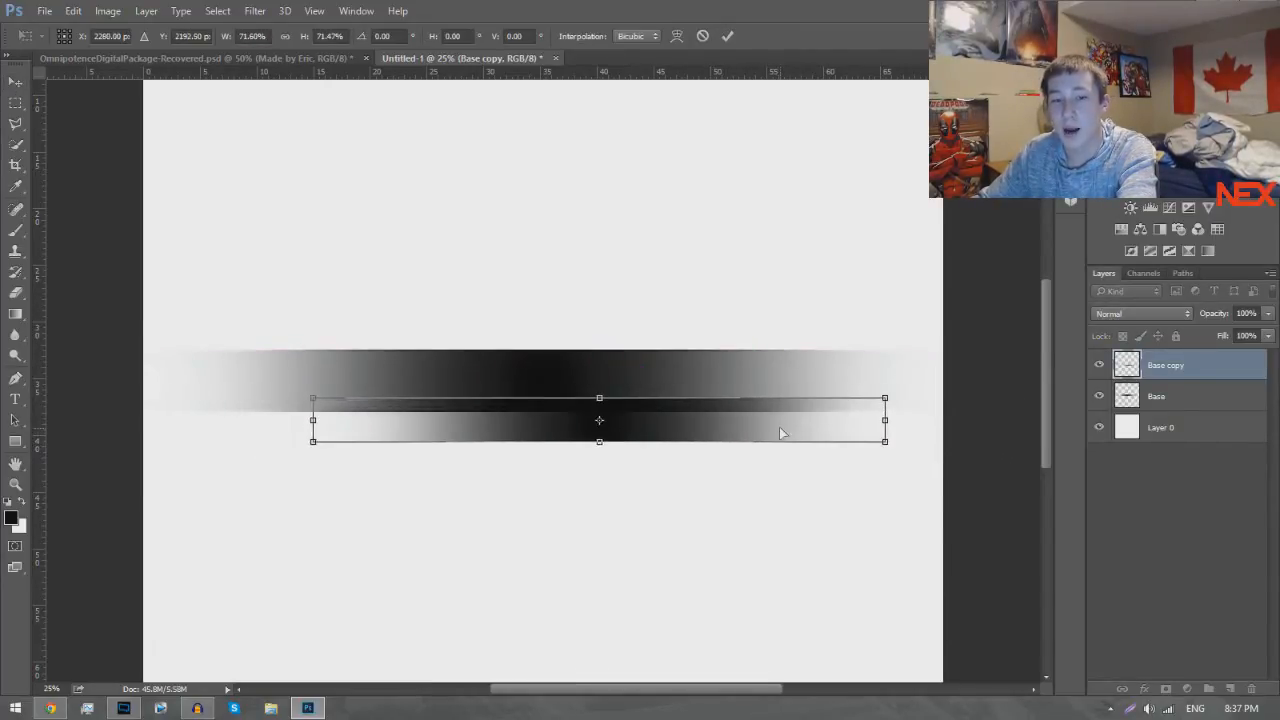
{"action": "key", "text": "Return"}
Duplicate the Base copy layer and move the duplicate up and left so it overlaps the main band's upper edge.
{"action": "key", "text": "ctrl"}
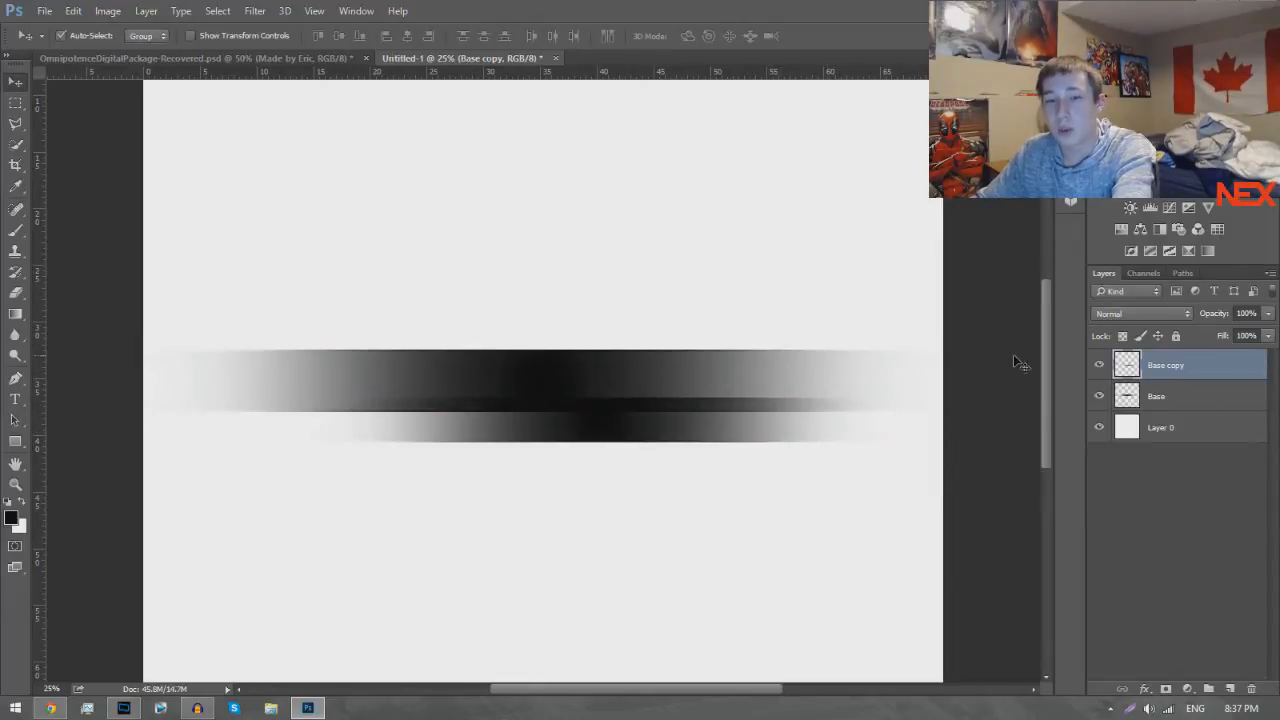
{"action": "key", "text": "ctrl+j"}
{"action": "left_click_drag", "start_coordinate": [651, 449], "coordinate": [501, 358]}
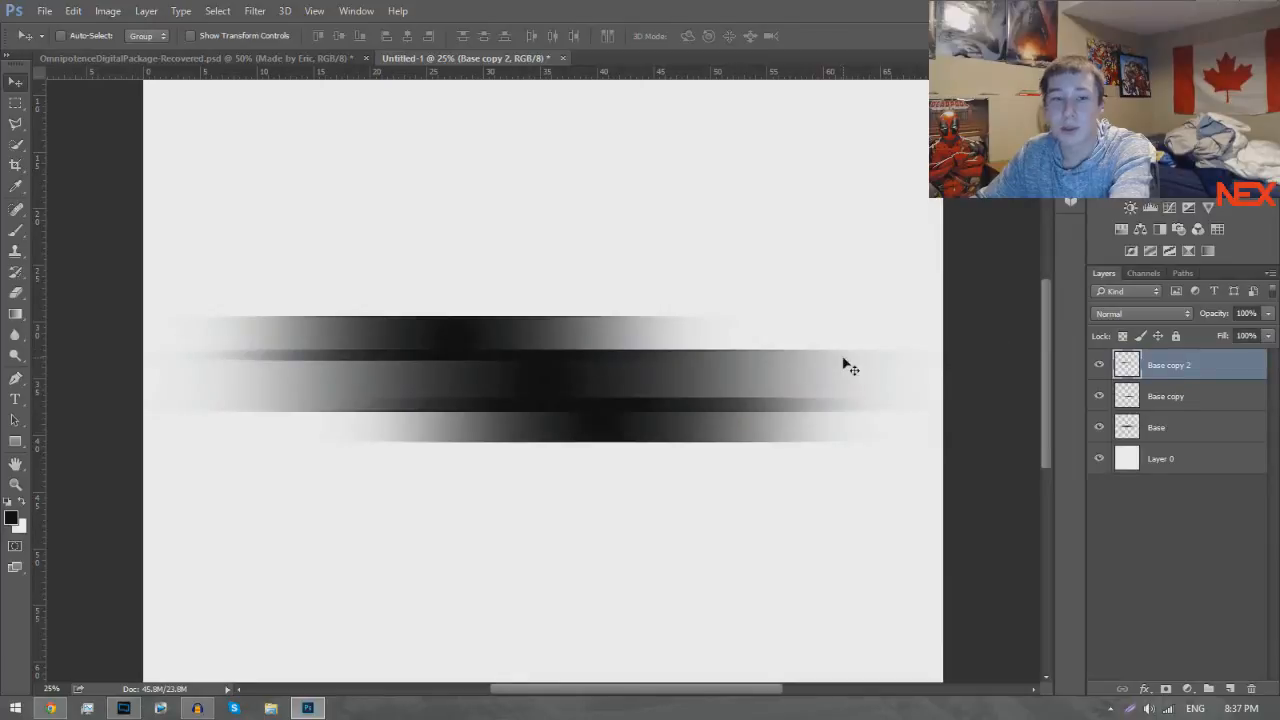
Duplicate Base copy 2, scale the duplicate to about 71%, taper its upper edge, and place it over the lowest band's left part.
{"action": "key", "text": "ctrl+j"}
{"action": "left_click_drag", "start_coordinate": [521, 337], "coordinate": [613, 444]}
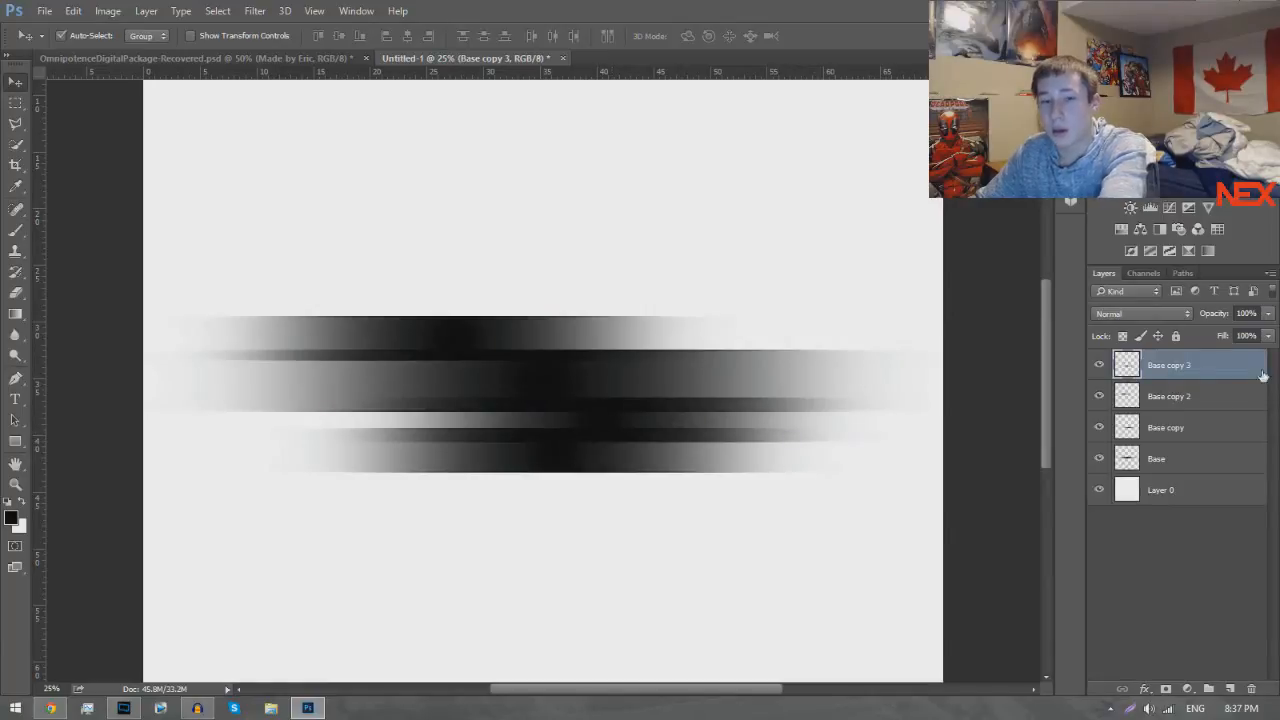
{"action": "key", "text": "ctrl+t"}
{"action": "left_click_drag", "start_coordinate": [846, 426], "coordinate": [757, 436]}
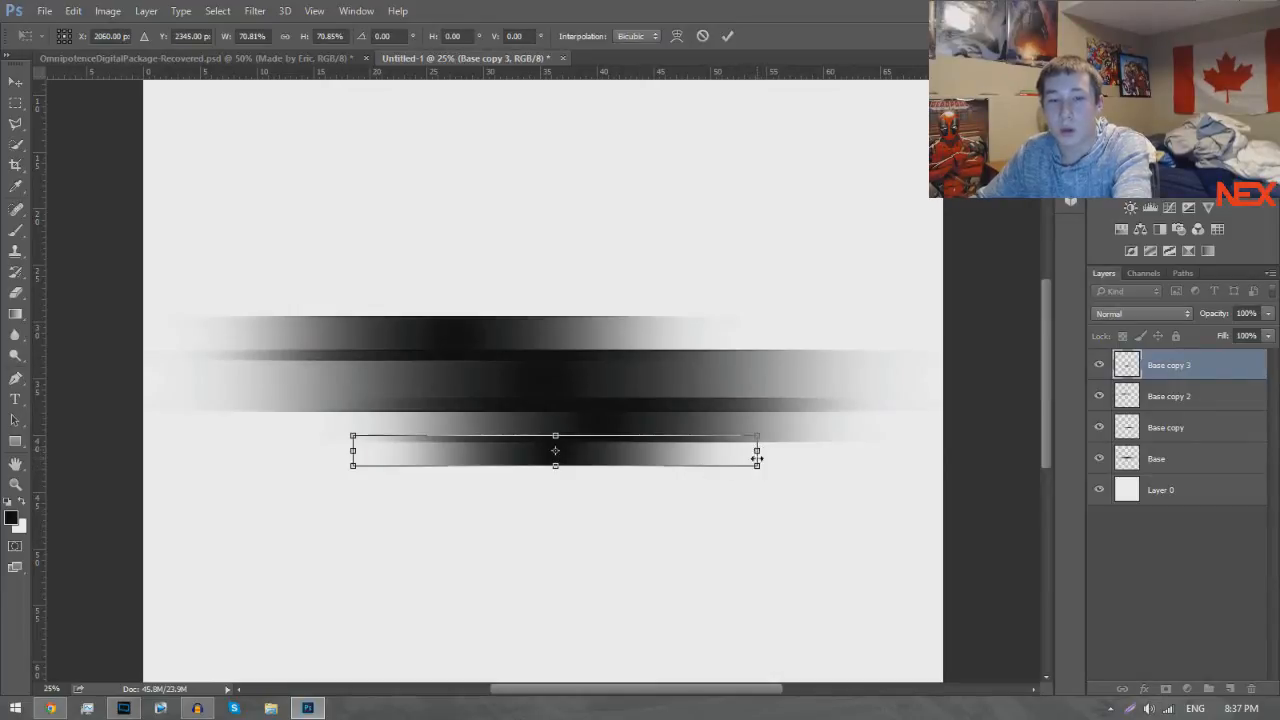
{"action": "left_click_drag", "start_coordinate": [756, 441], "coordinate": [590, 462]}
{"action": "key", "text": "Return"}
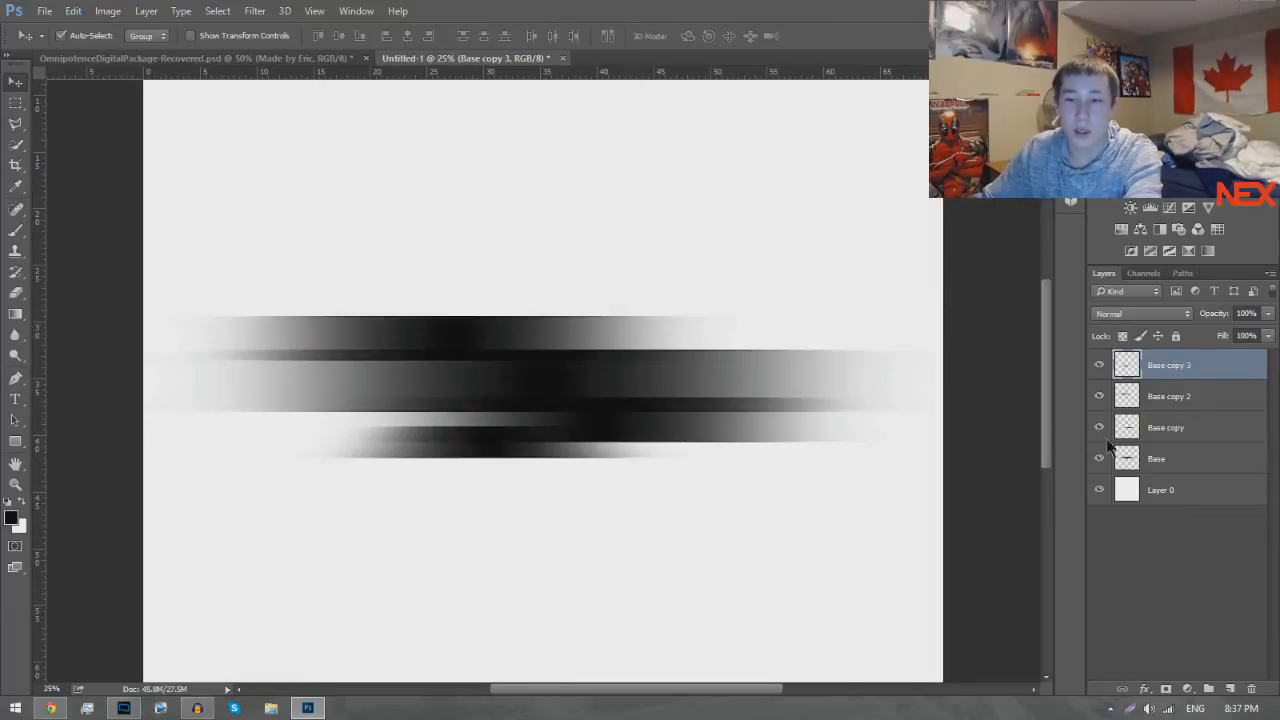
Identify the Base copy 2 band by toggling layer visibility, and taper its lower edge inward at both ends with a perspective transform.
{"action": "left_click", "coordinate": [860, 447]}
{"action": "left_click", "coordinate": [1186, 397]}
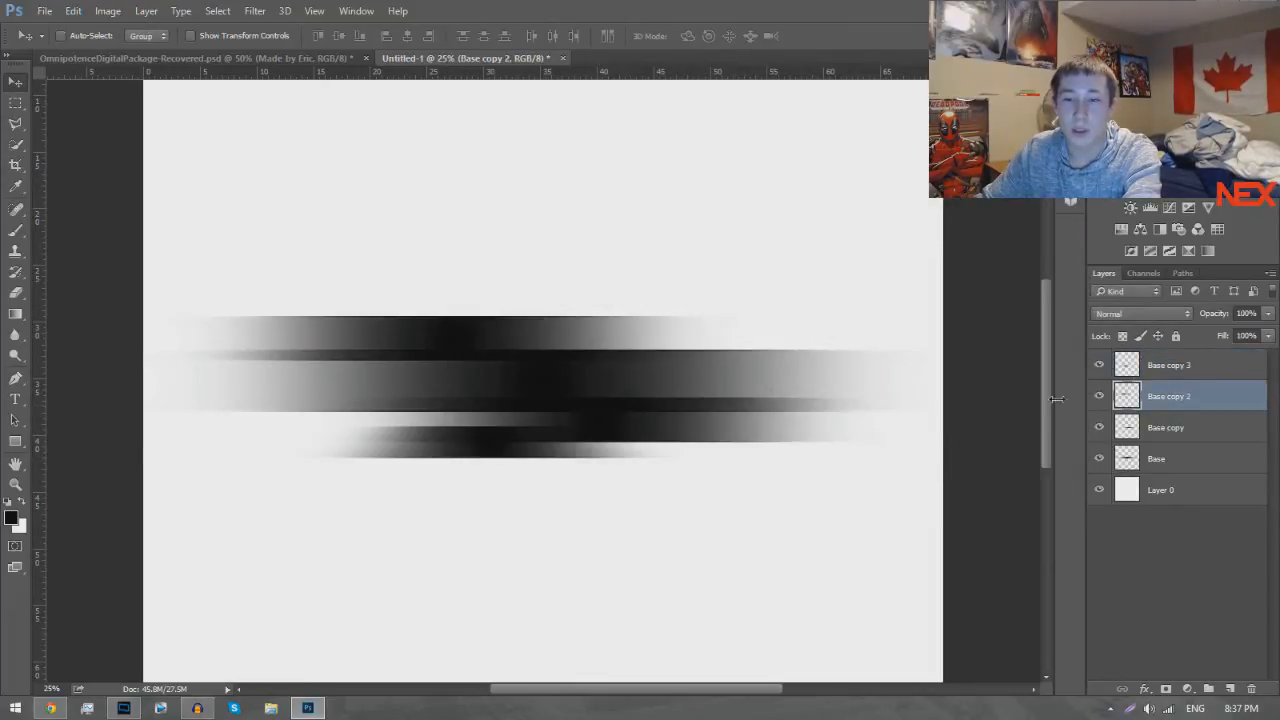
{"action": "left_click", "coordinate": [1099, 427]}
{"action": "left_click", "coordinate": [1099, 427]}
{"action": "left_click", "coordinate": [1100, 398]}
{"action": "left_click", "coordinate": [1100, 398]}
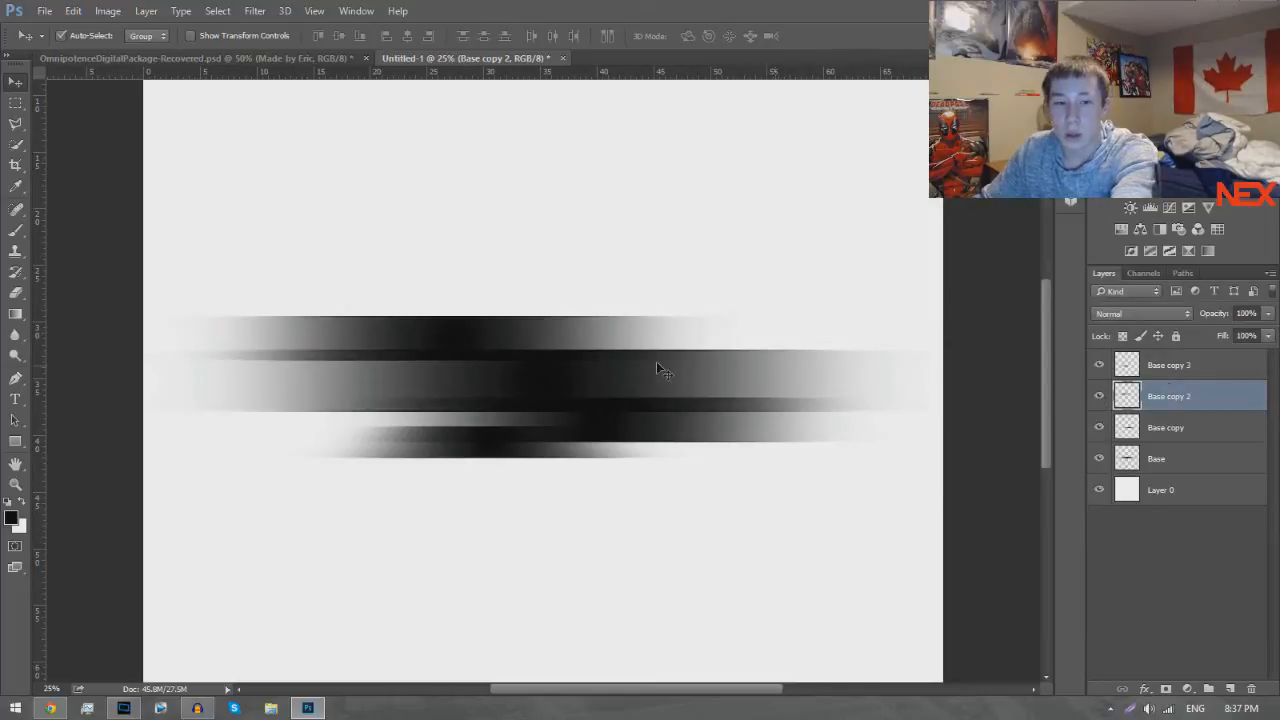
{"action": "key", "text": "ctrl+t"}
{"action": "left_click_drag", "start_coordinate": [741, 361], "coordinate": [673, 380]}
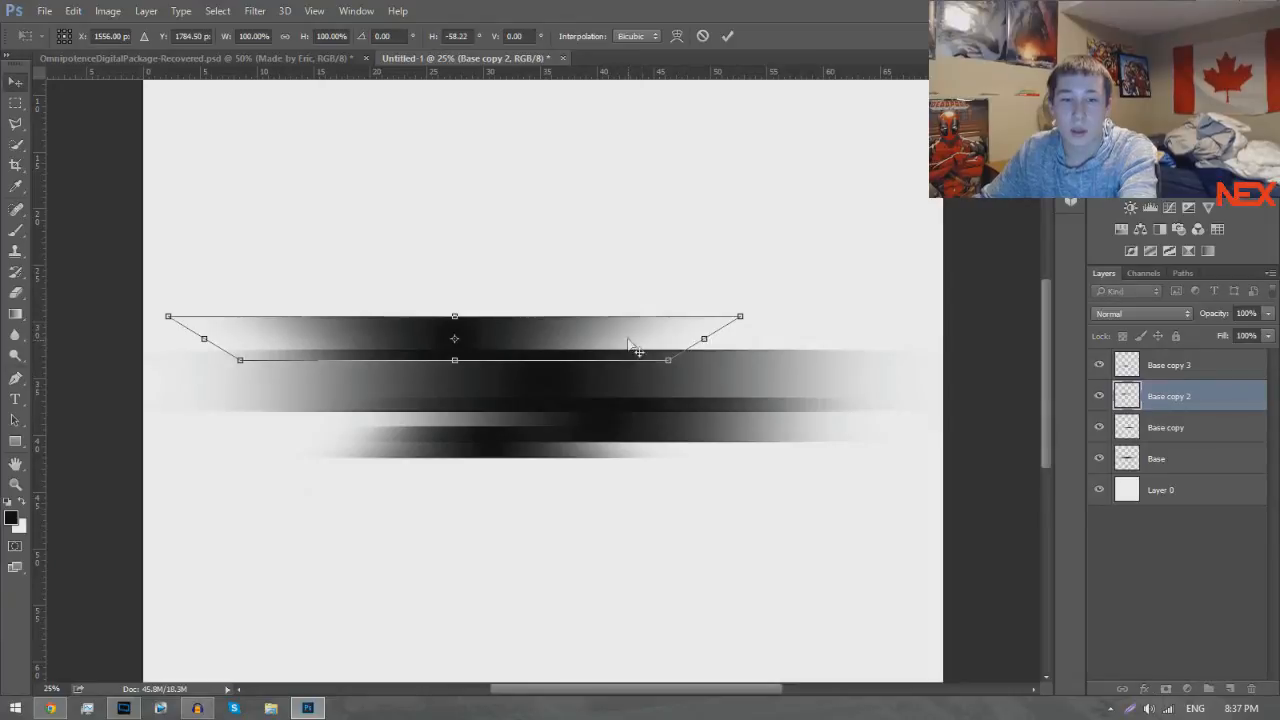
{"action": "key", "text": "Return"}
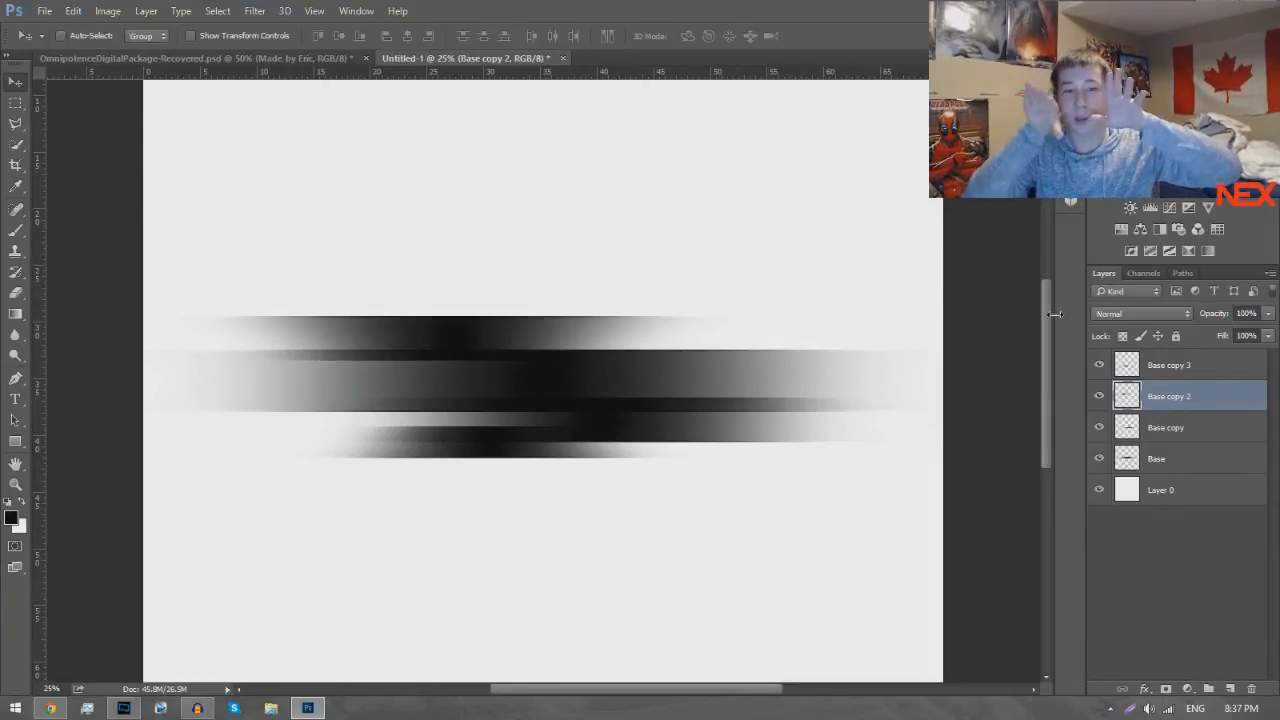
Examine the stacked bands as a whole and one by one by toggling each copy's visibility, leaving Base copy selected.
{"action": "key", "text": "ctrl+minus"}
{"action": "key", "text": "ctrl+minus"}
{"action": "key", "text": "ctrl+minus"}
{"action": "key", "text": "ctrl+plus"}
{"action": "key", "text": "ctrl+plus"}
{"action": "key", "text": "ctrl+plus"}
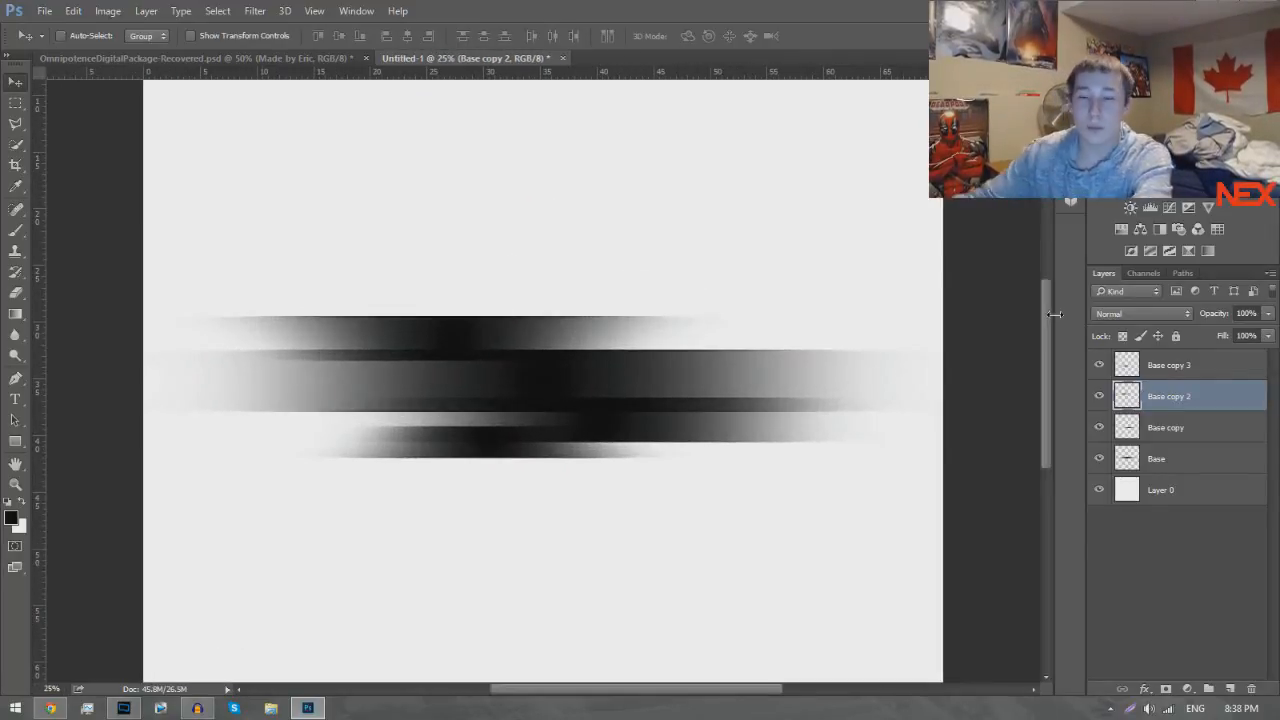
{"action": "left_click", "coordinate": [1182, 367]}
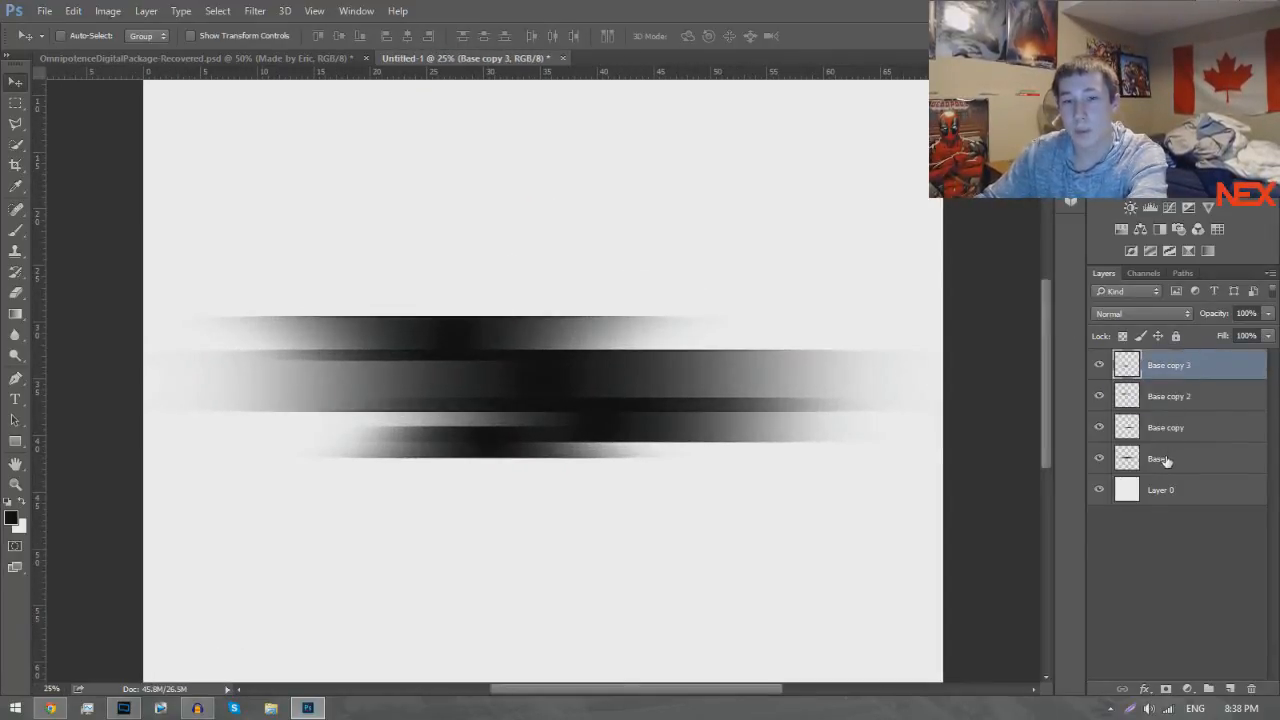
{"action": "left_click", "coordinate": [1162, 398]}
{"action": "left_click", "coordinate": [1100, 398]}
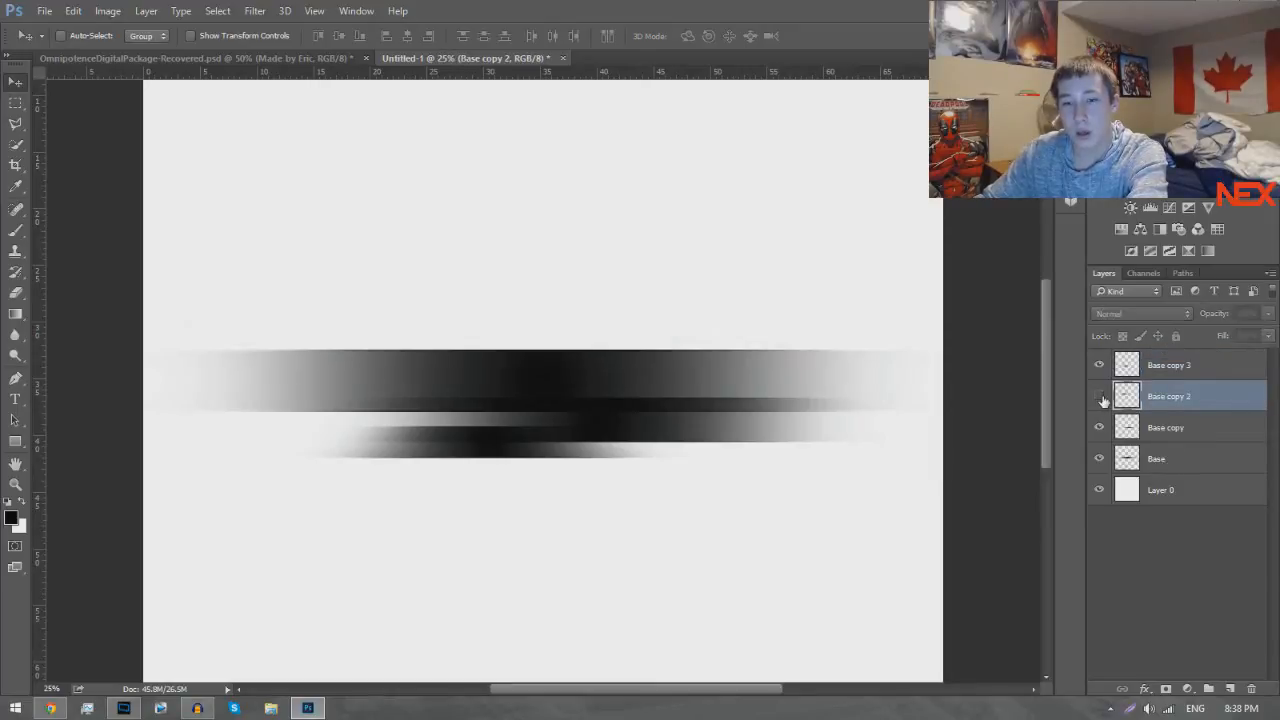
{"action": "left_click", "coordinate": [1101, 400]}
{"action": "left_click", "coordinate": [1100, 367]}
{"action": "left_click", "coordinate": [1100, 367]}
{"action": "left_click", "coordinate": [1099, 425]}
{"action": "left_click", "coordinate": [1099, 425]}
{"action": "left_click", "coordinate": [1186, 422]}
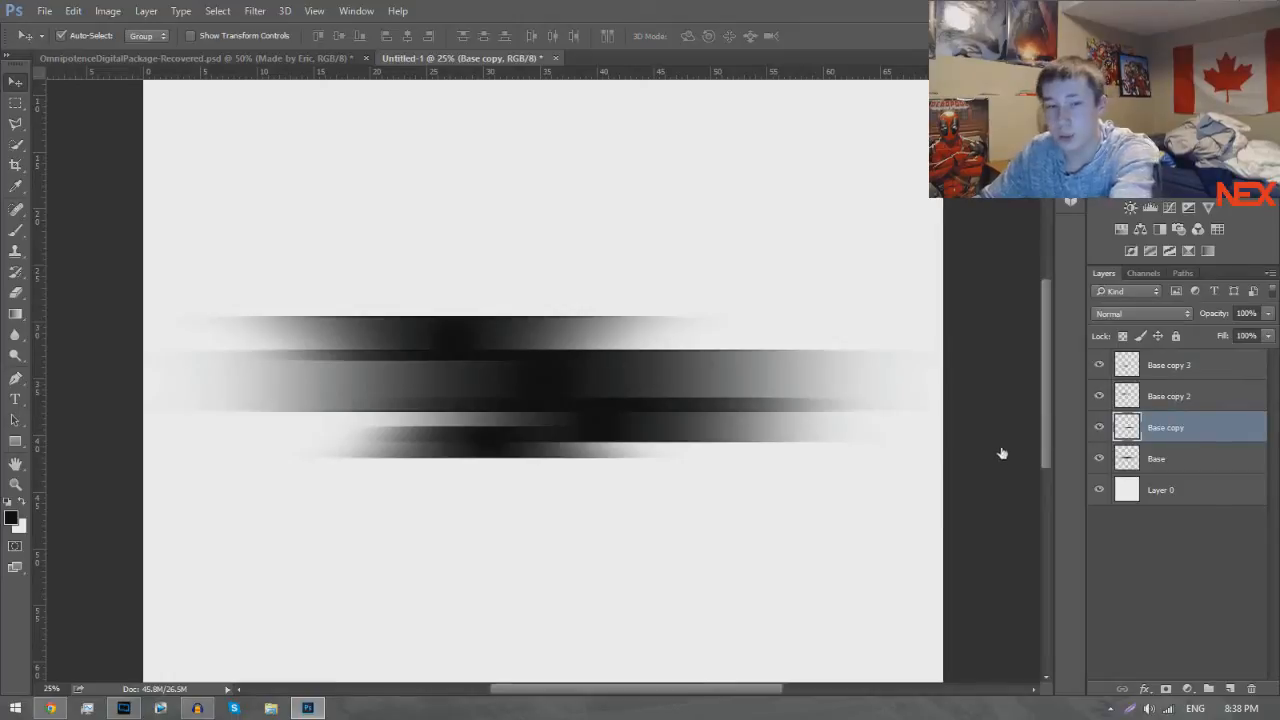
Scale the Base copy band down to a short, thin strip and shift it left along the main band's lower edge.
{"action": "key", "text": "ctrl+t"}
{"action": "left_click_drag", "start_coordinate": [888, 441], "coordinate": [686, 417]}
{"action": "key", "text": "Return"}
{"action": "key", "text": "shift+Down"}
{"action": "key", "text": "shift+Left"}
{"action": "key", "text": "shift+Left"}
{"action": "key", "text": "shift+Left"}
{"action": "key", "text": "shift+Left"}
{"action": "key", "text": "shift+Left"}
{"action": "key", "text": "shift+Left"}
{"action": "key", "text": "shift+Left"}
{"action": "key", "text": "shift+Left"}
{"action": "key", "text": "shift+Left"}
{"action": "key", "text": "shift+Left"}
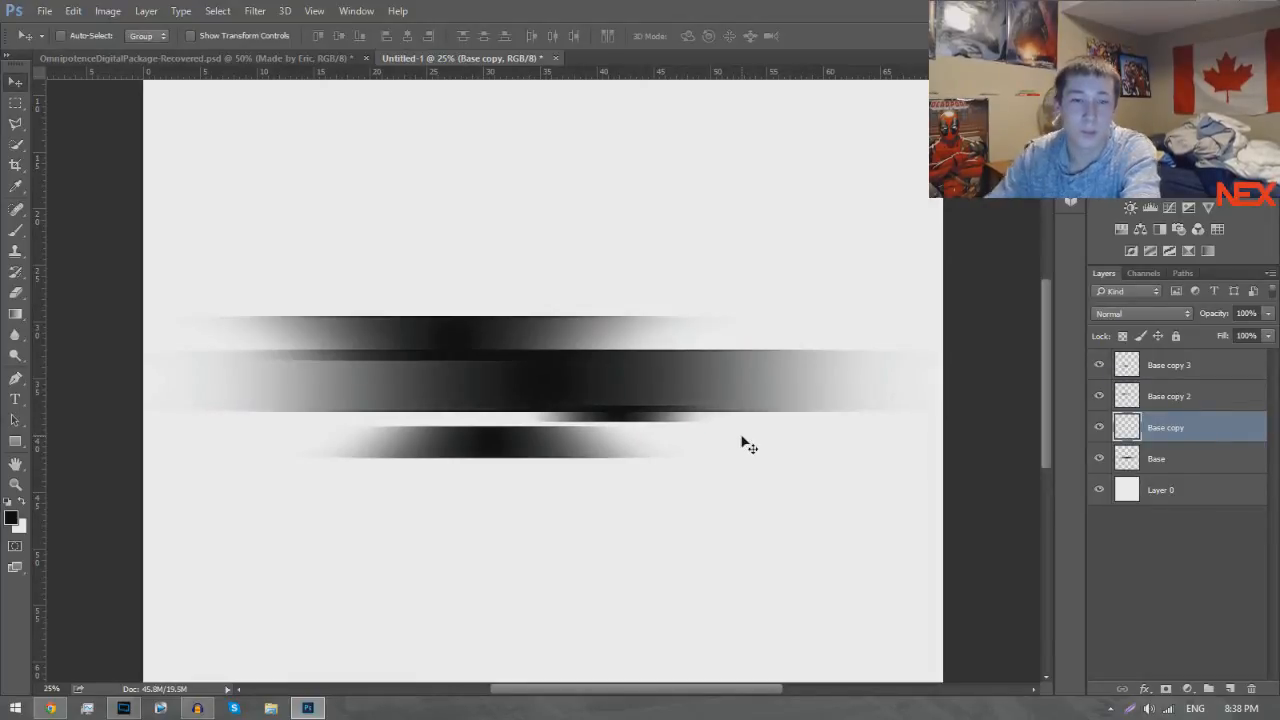
Move the Base copy 3 band up so it overlaps the main band's lower edge beside the small strip.
{"action": "left_click", "coordinate": [1148, 364]}
{"action": "mouse_move", "coordinate": [557, 457]}
{"action": "left_mouse_down"}
{"action": "mouse_move", "coordinate": [550, 355]}
{"action": "mouse_move", "coordinate": [550, 437]}
{"action": "left_mouse_up"}
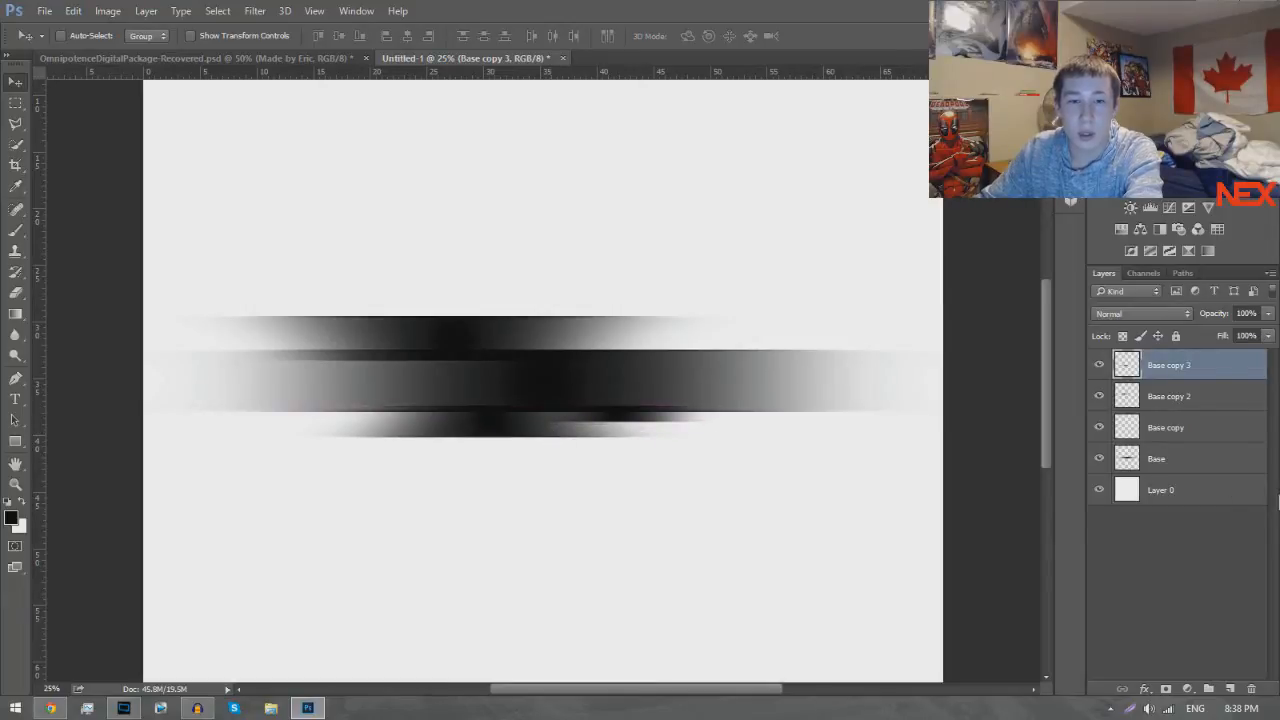
{"action": "key", "text": "shift+Up"}
{"action": "key", "text": "shift+Up"}
{"action": "key", "text": "shift+Up"}
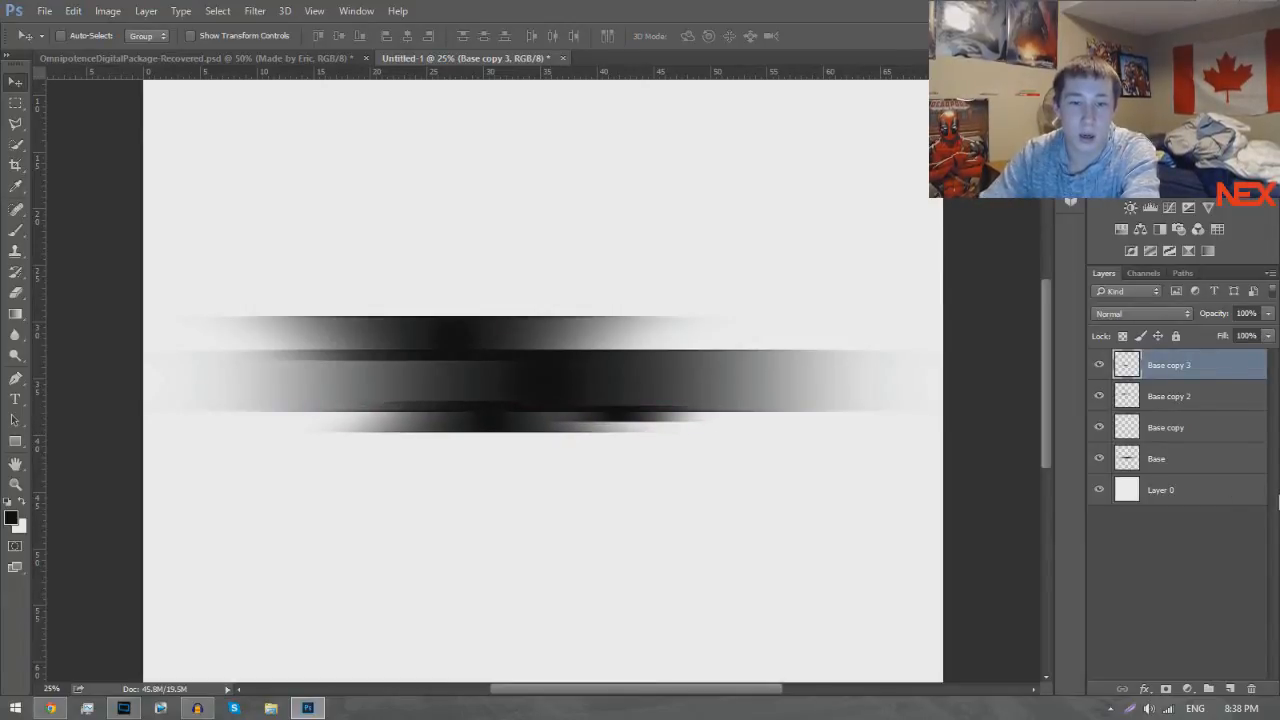
Duplicate the Base layer and hide the original.
{"action": "key", "text": "ctrl+minus"}
{"action": "key", "text": "ctrl+minus"}
{"action": "key", "text": "ctrl+minus"}
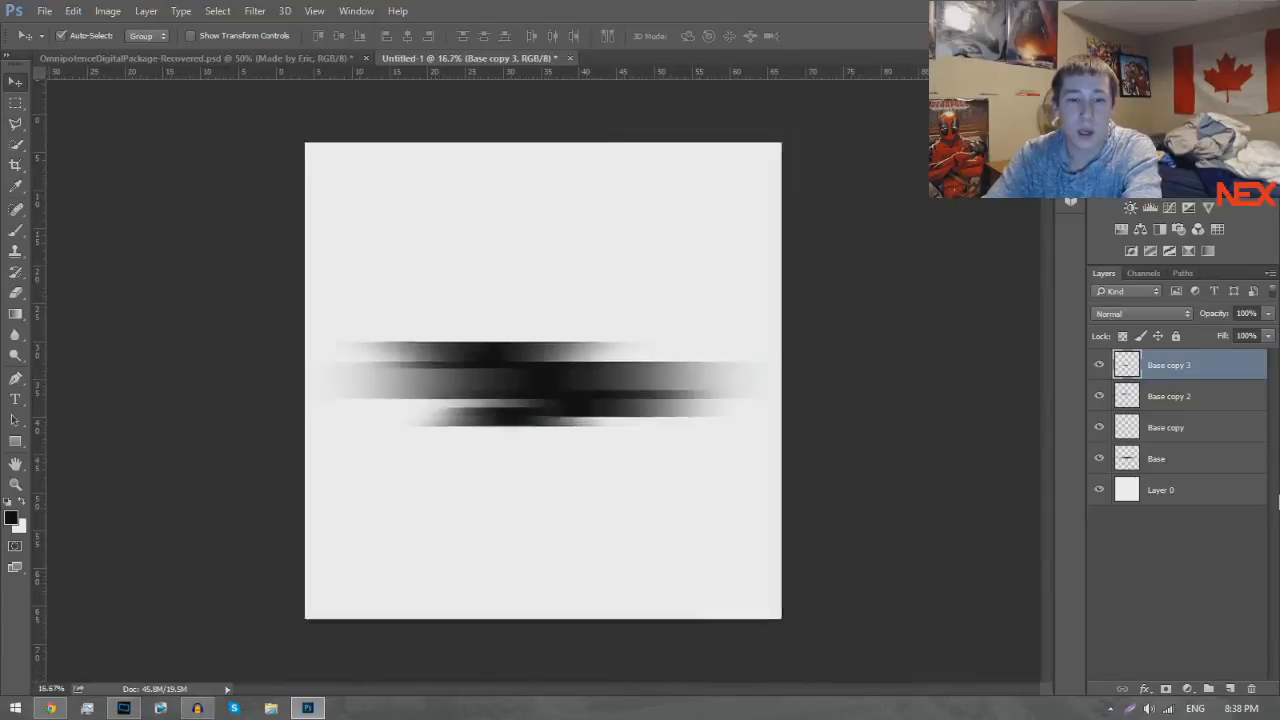
{"action": "key", "text": "ctrl+plus"}
{"action": "key", "text": "ctrl+plus"}
{"action": "key", "text": "ctrl+plus"}
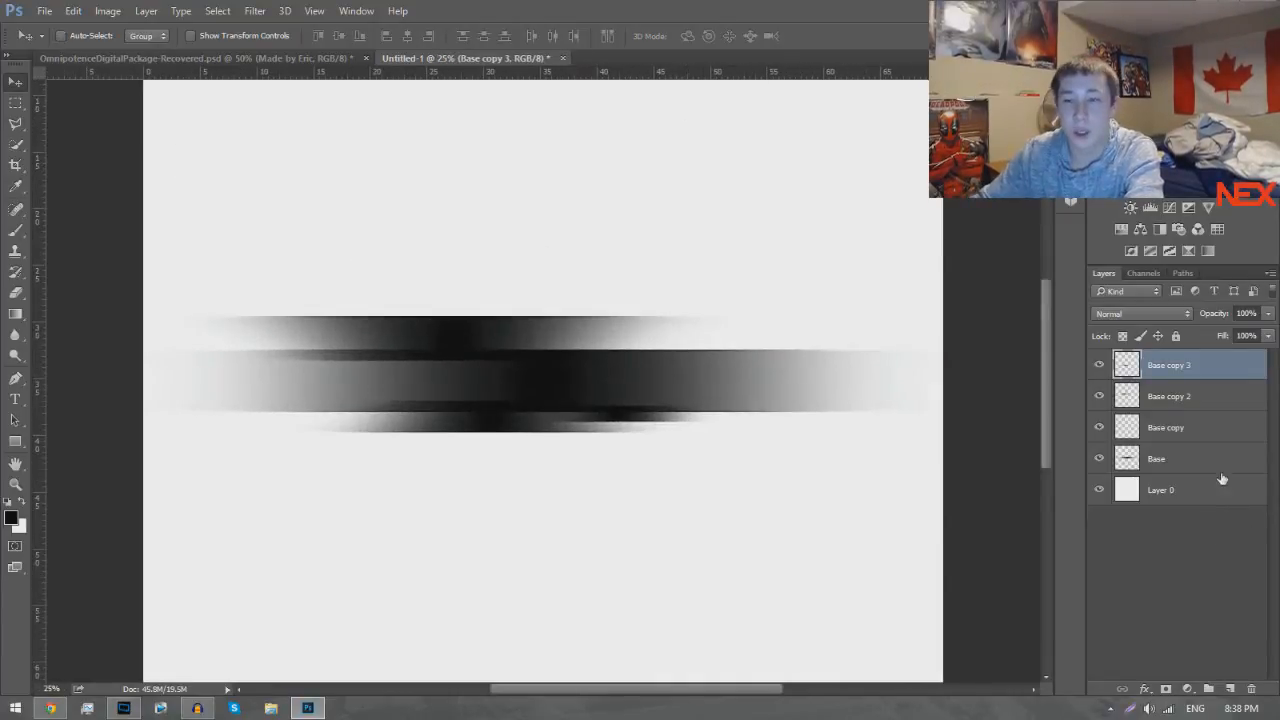
{"action": "left_click", "coordinate": [1198, 461]}
{"action": "key", "text": "ctrl+j"}
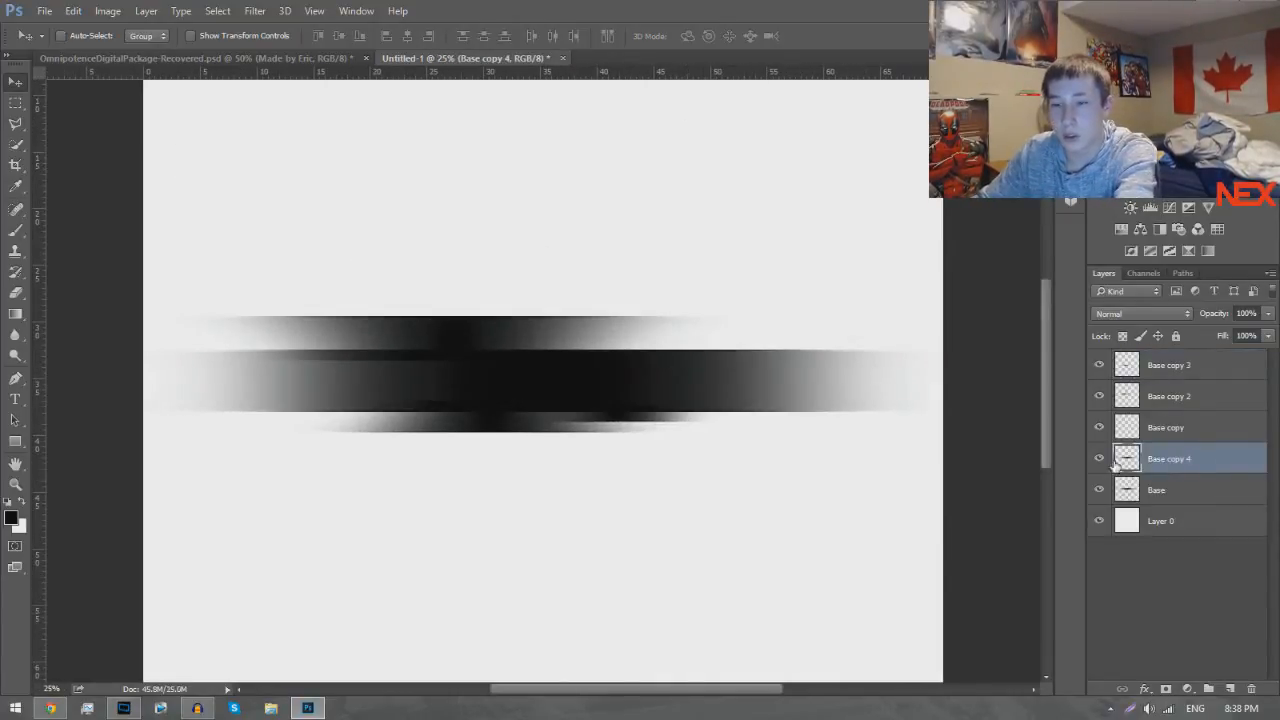
{"action": "left_click", "coordinate": [1099, 490]}
Merge Base copy 4, Base copy, Base copy 2 and Base copy 3 into one layer.
{"action": "left_click", "coordinate": [1180, 378], "text": "shift"}
{"action": "right_click", "coordinate": [1180, 378]}
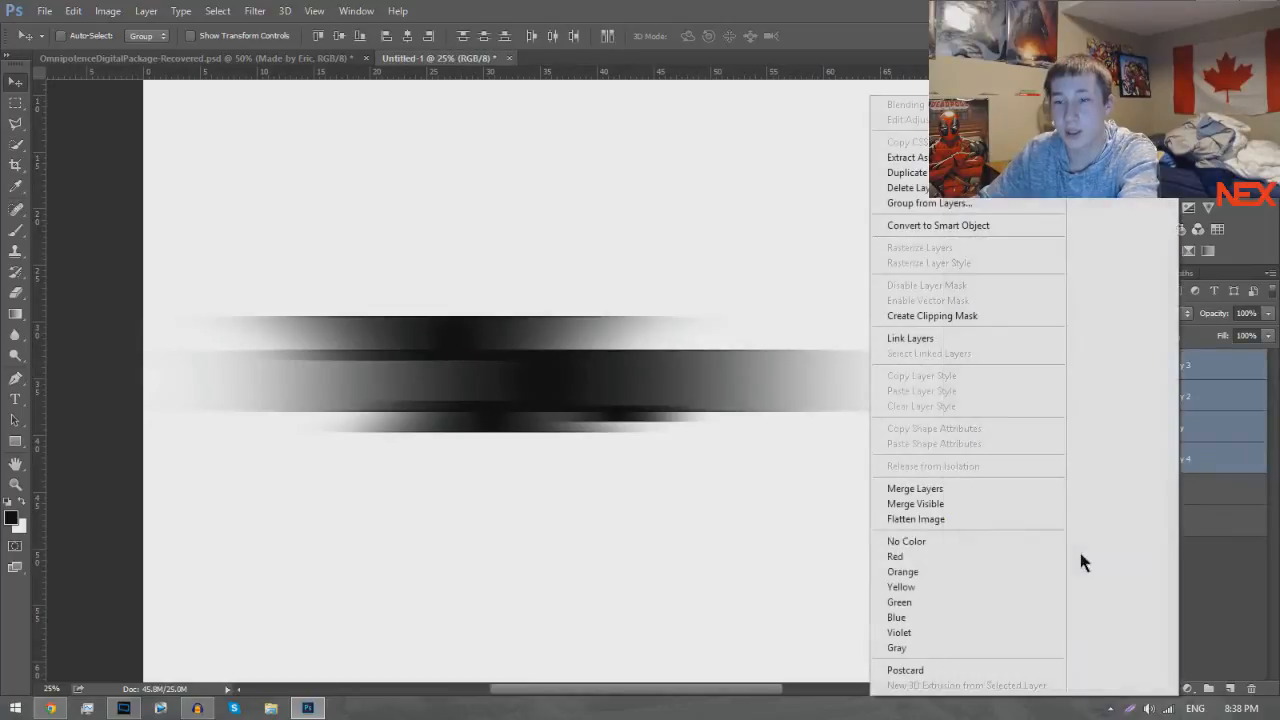
{"action": "left_click", "coordinate": [926, 486]}
Rotate the merged swipe by -45 degrees so it runs diagonally across the canvas.
{"action": "key", "text": "ctrl+minus"}
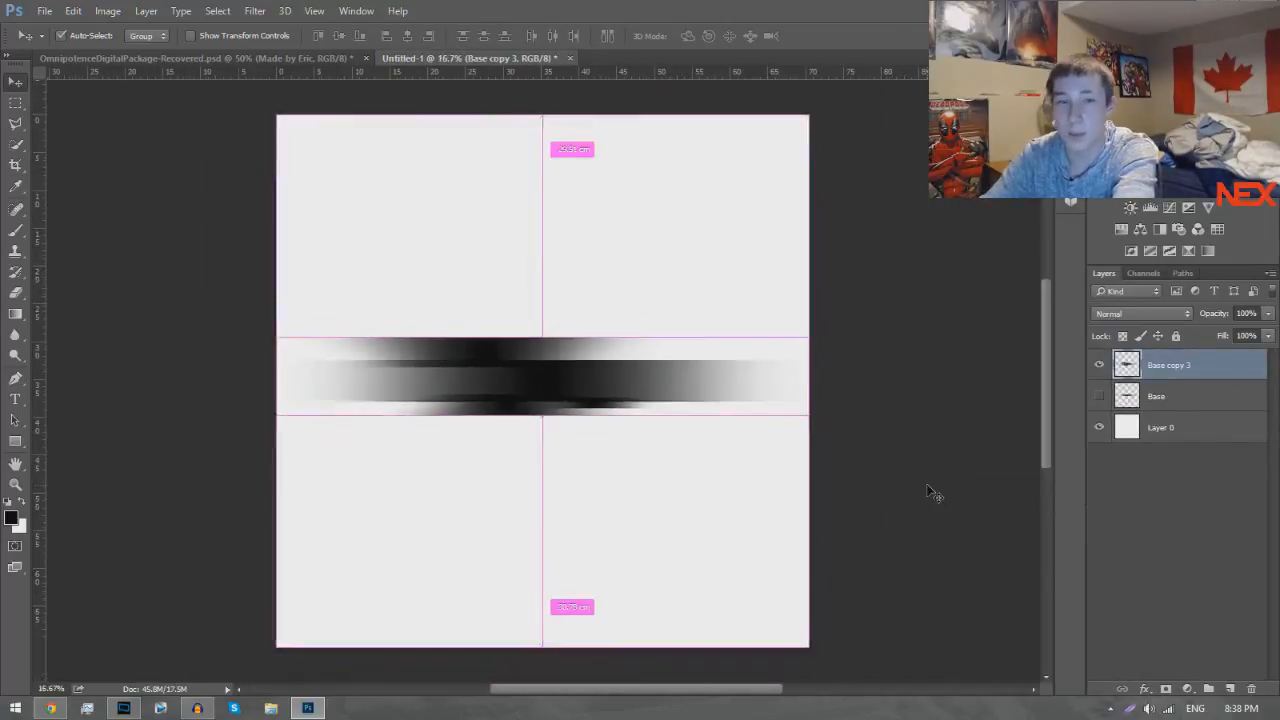
{"action": "key", "text": "ctrl+minus"}
{"action": "key", "text": "ctrl+t"}
{"action": "left_click_drag", "start_coordinate": [929, 487], "coordinate": [735, 229]}
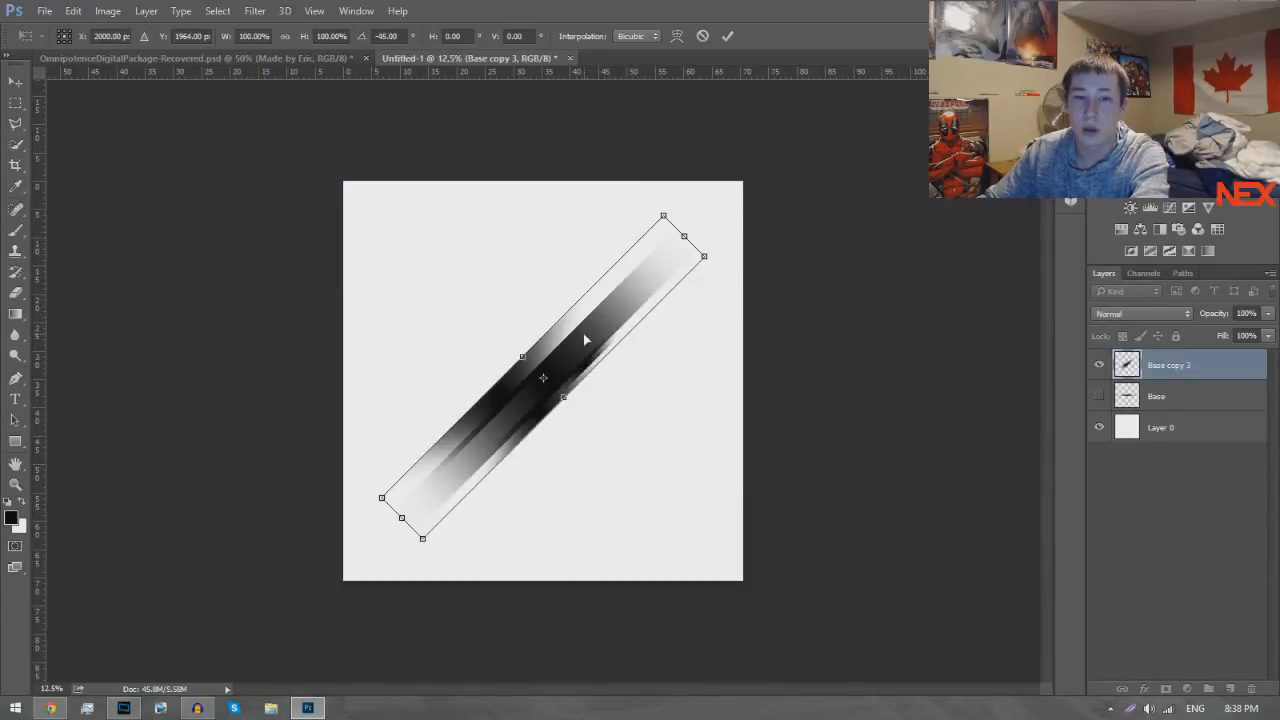
{"action": "key", "text": "Return"}
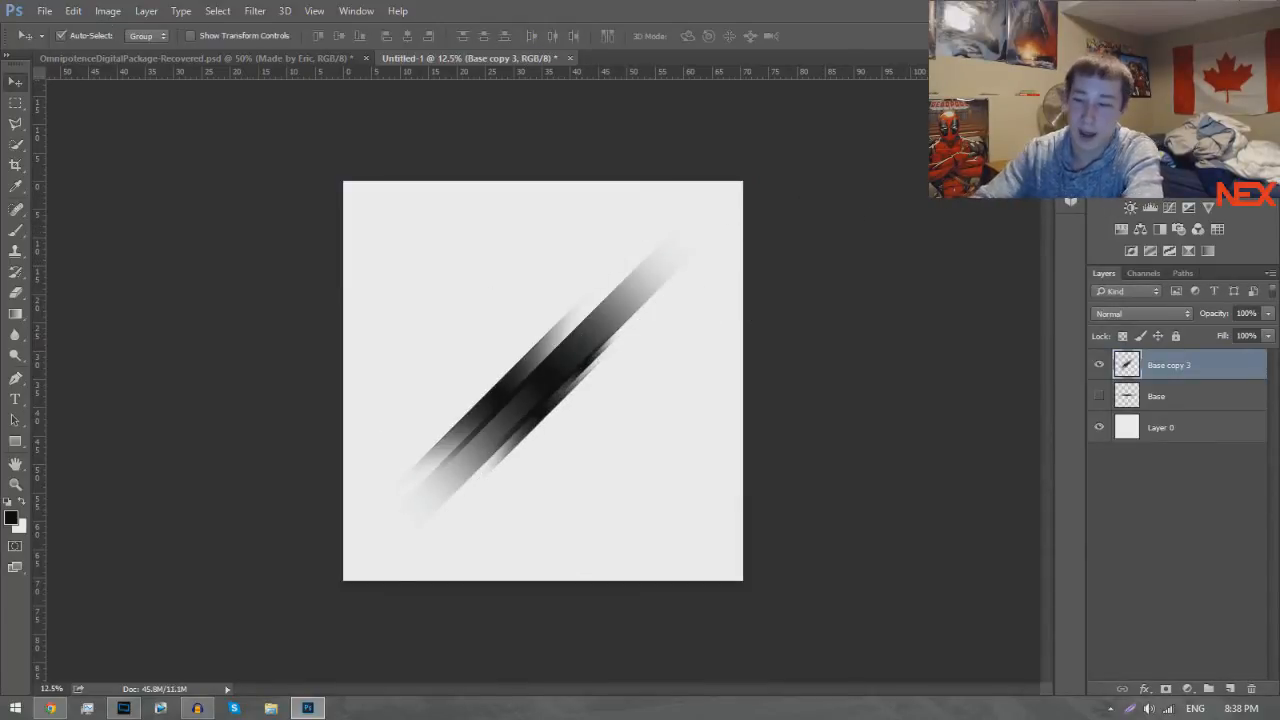
Examine the rotated swipe's band edges and gradients up close and the whole swipe on the canvas.
{"action": "key", "text": "ctrl+plus"}
{"action": "key", "text": "ctrl+plus"}
{"action": "key", "text": "ctrl+plus"}
{"action": "key", "text": "ctrl+plus"}
{"action": "key", "text": "ctrl+plus"}
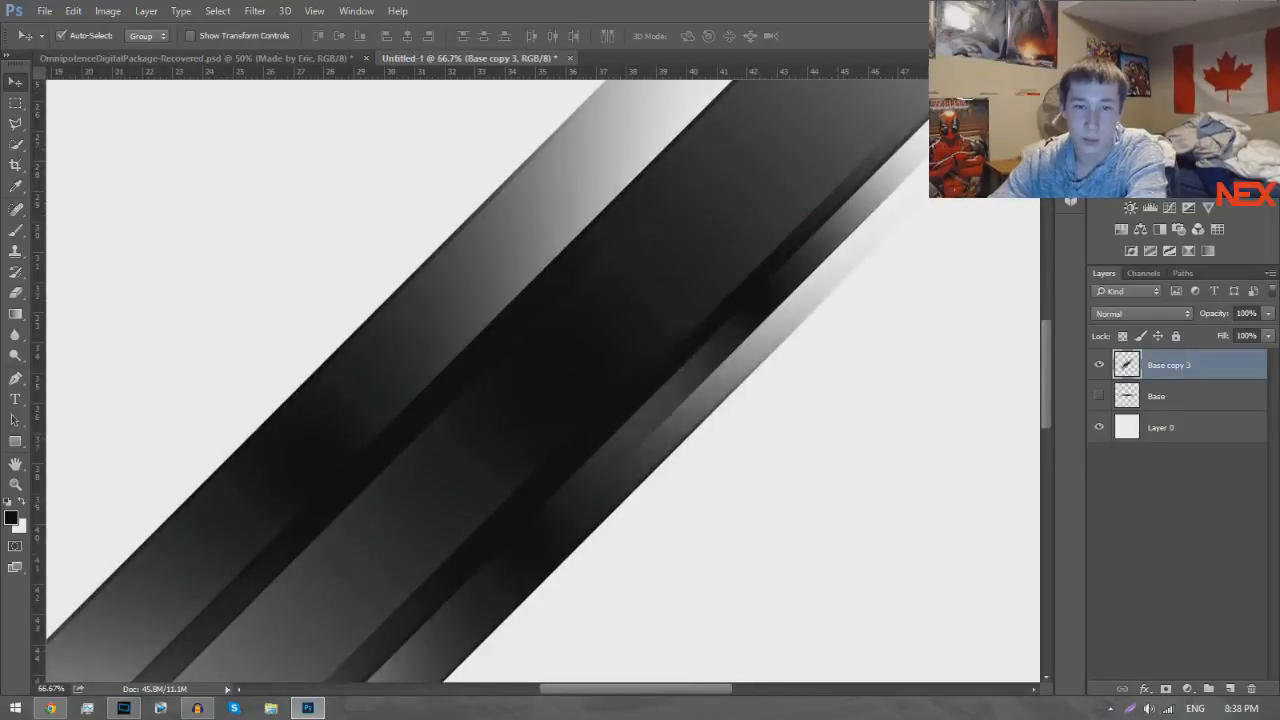
{"action": "key", "text": "ctrl+plus"}
{"action": "key", "text": "ctrl+plus"}
{"action": "key", "text": "ctrl+minus"}
{"action": "key", "text": "ctrl+minus"}
{"action": "key", "text": "ctrl+minus"}
{"action": "key", "text": "ctrl+minus"}
{"action": "key", "text": "ctrl+minus"}
{"action": "key", "text": "ctrl+minus"}
{"action": "key", "text": "ctrl+minus"}
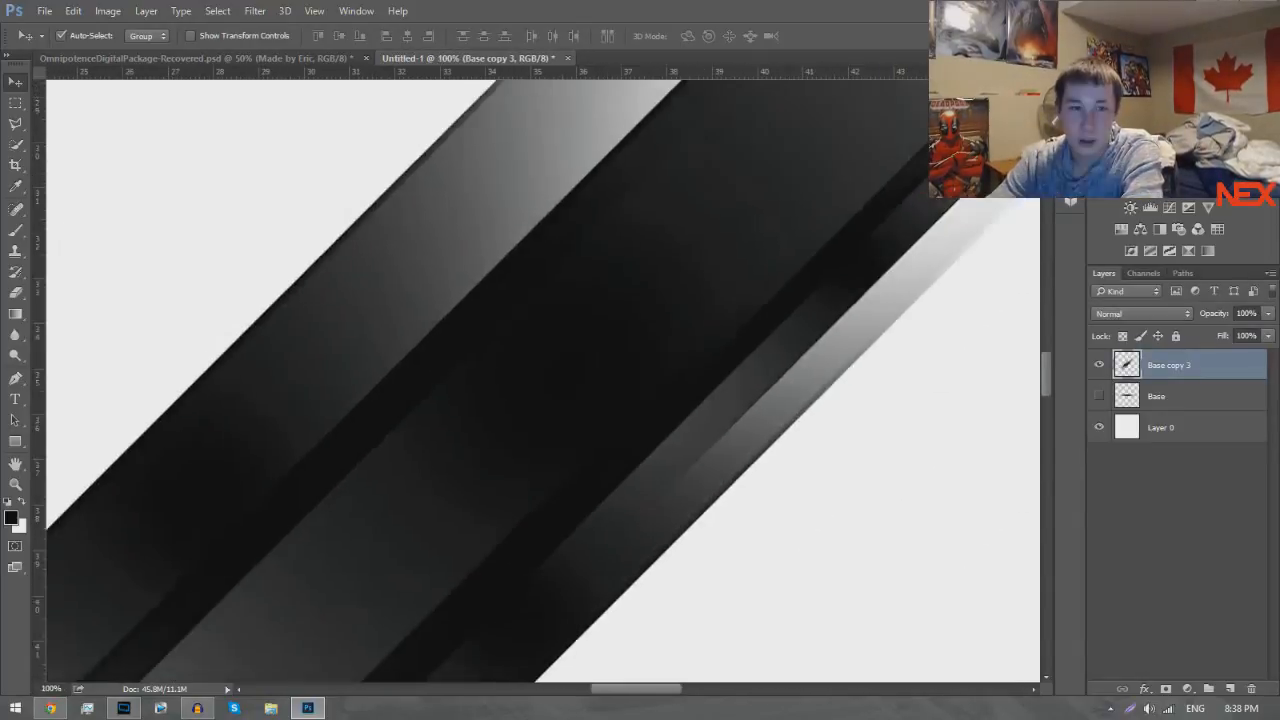
{"action": "key", "text": "ctrl+minus"}
{"action": "key", "text": "ctrl+plus"}
{"action": "key", "text": "ctrl+plus"}
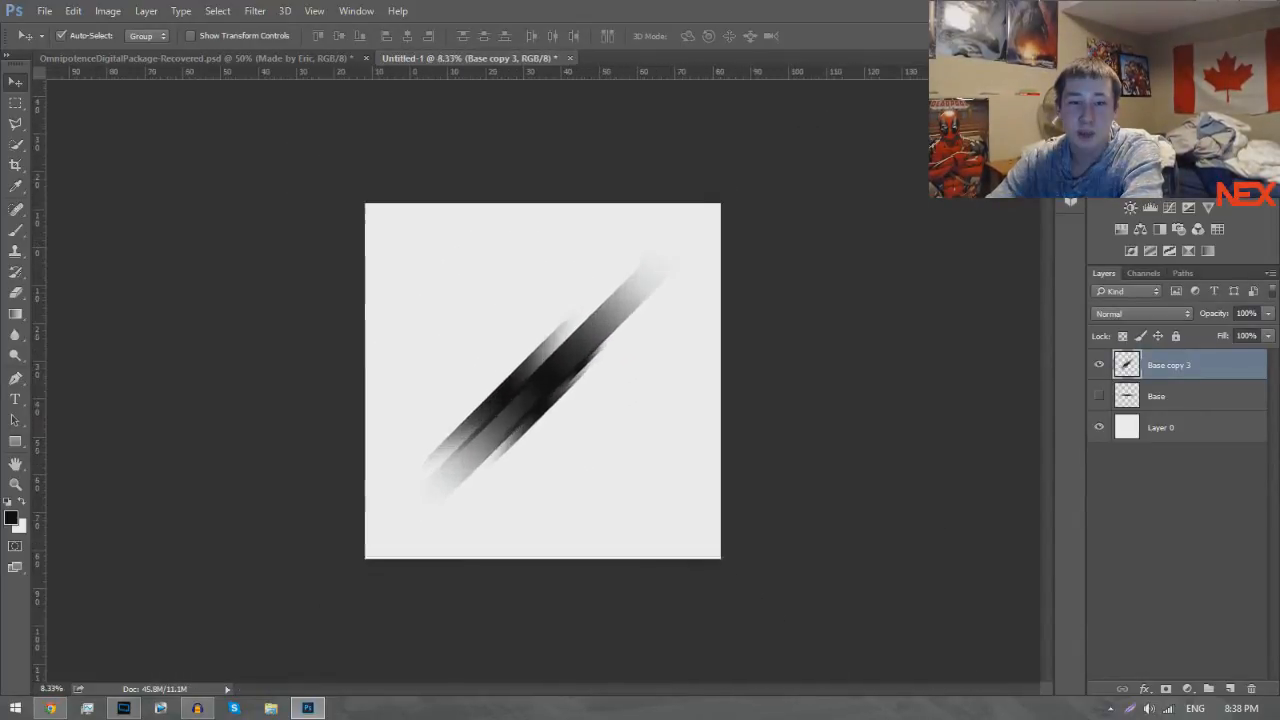
{"action": "key", "text": "ctrl+minus"}
{"action": "key", "text": "ctrl+plus"}
{"action": "key", "text": "ctrl+plus"}
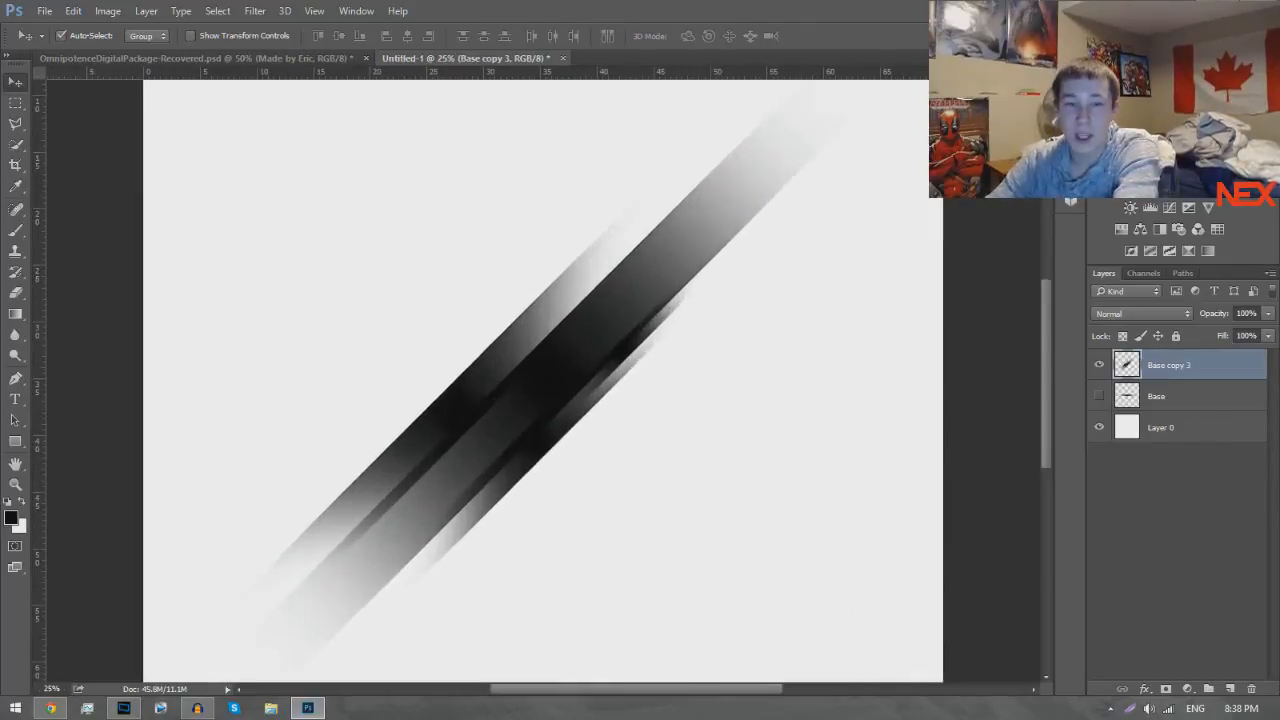
Try to scale the diagonal swipe down to about 40% around its centre.
{"action": "key", "text": "ctrl+t"}
{"action": "scroll", "coordinate": [620, 409], "scroll_direction": "down", "scroll_amount": 3}
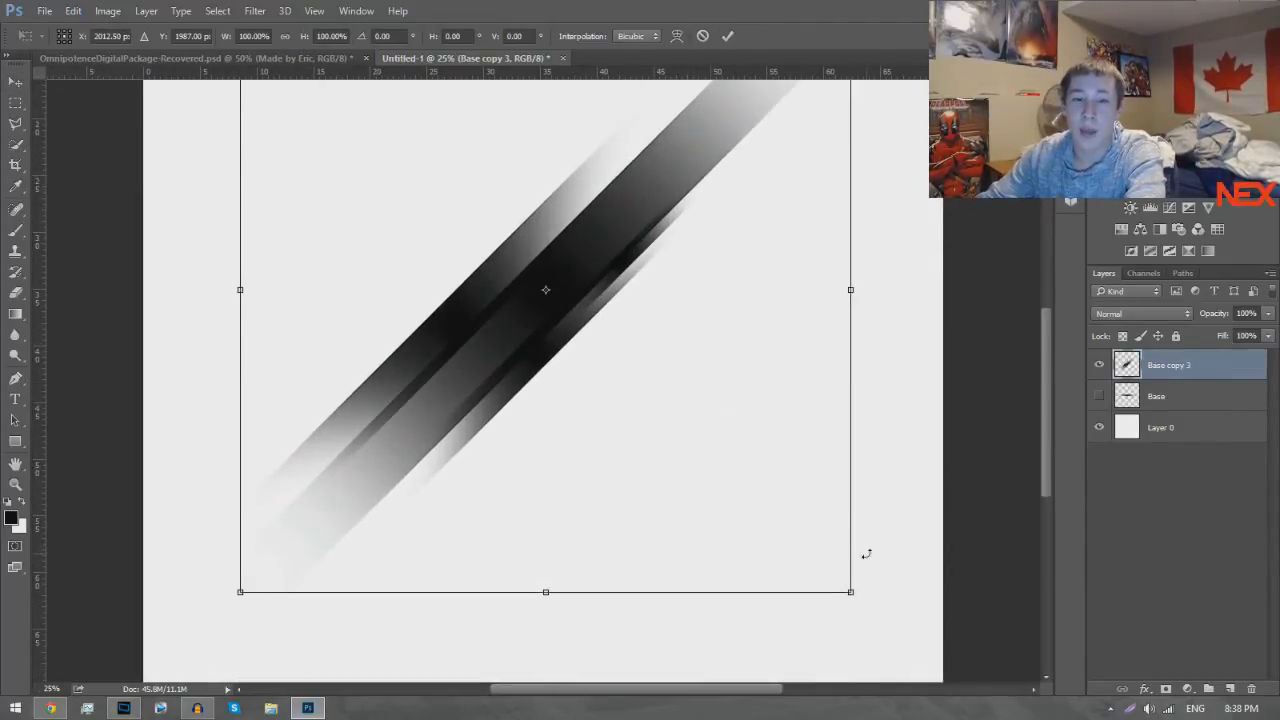
{"action": "left_click_drag", "start_coordinate": [850, 591], "coordinate": [668, 410]}
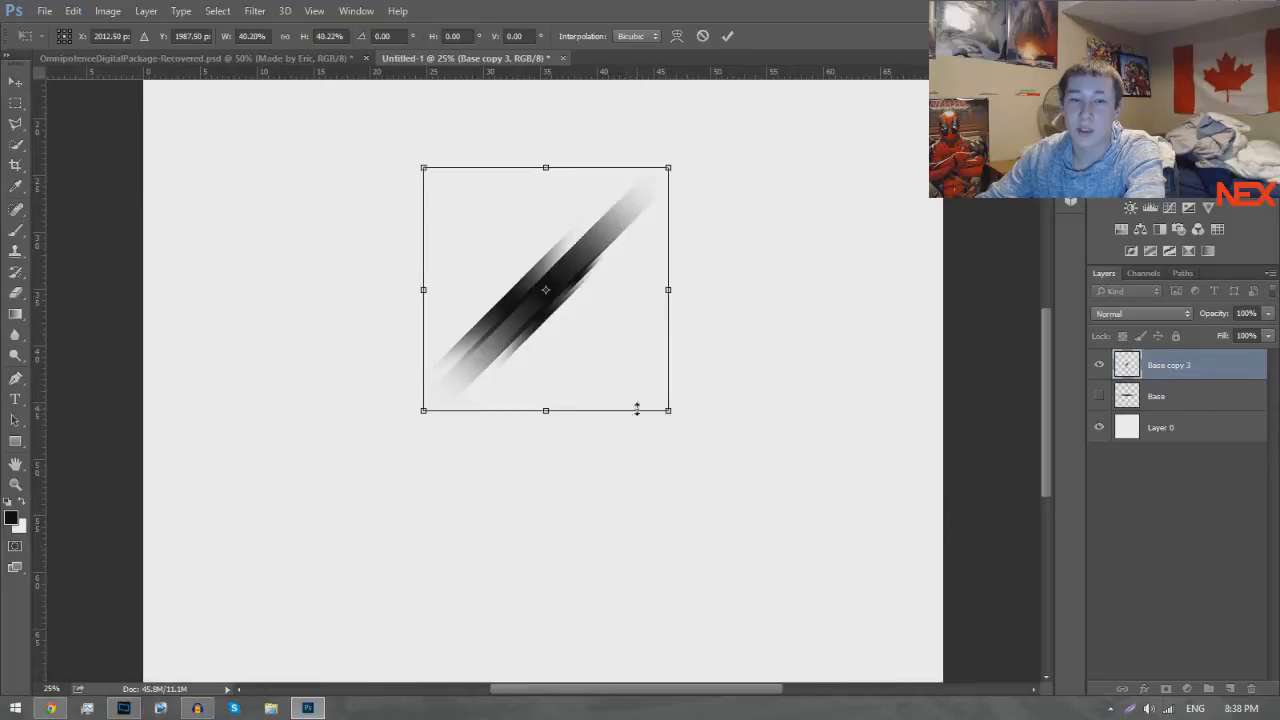
{"action": "left_click", "coordinate": [703, 36]}
{"action": "scroll", "coordinate": [805, 420], "scroll_direction": "up", "scroll_amount": 3}
{"action": "key", "text": "ctrl+minus"}
{"action": "key", "text": "ctrl+minus"}
{"action": "key", "text": "ctrl+minus"}
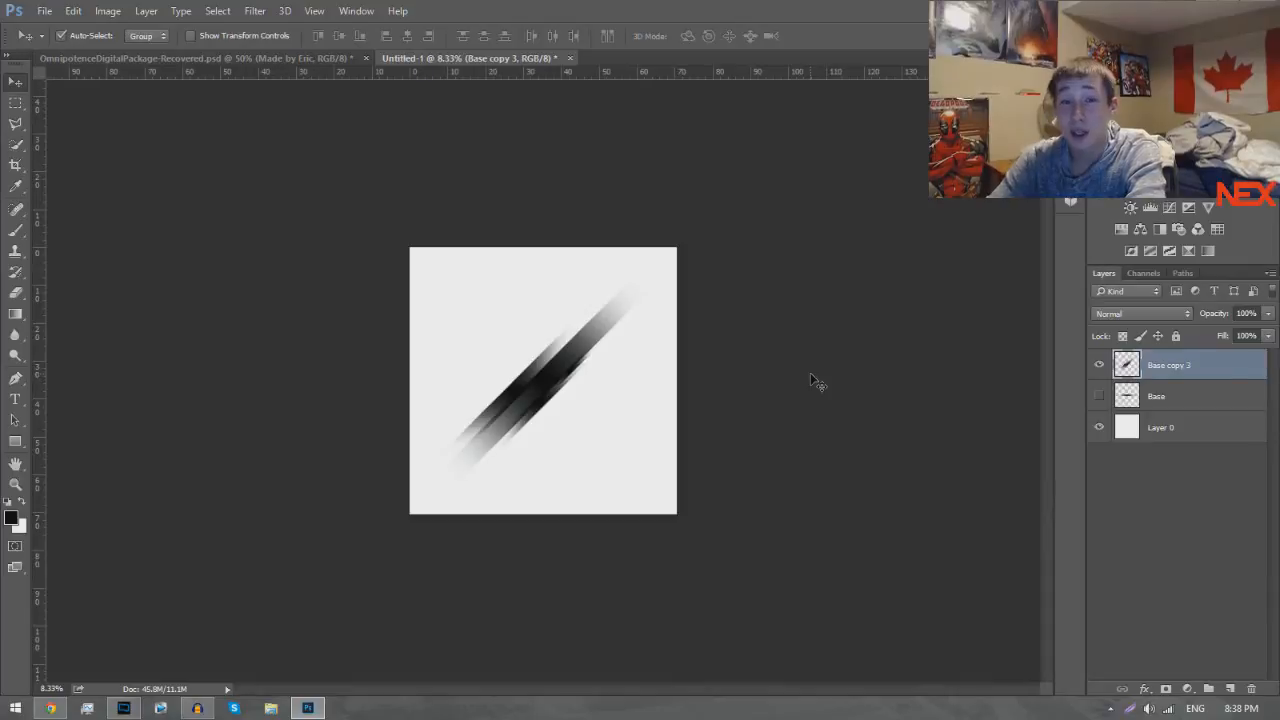
{"action": "key", "text": "ctrl+plus"}
{"action": "key", "text": "ctrl+plus"}
{"action": "key", "text": "ctrl+minus"}
{"action": "key", "text": "ctrl+minus"}
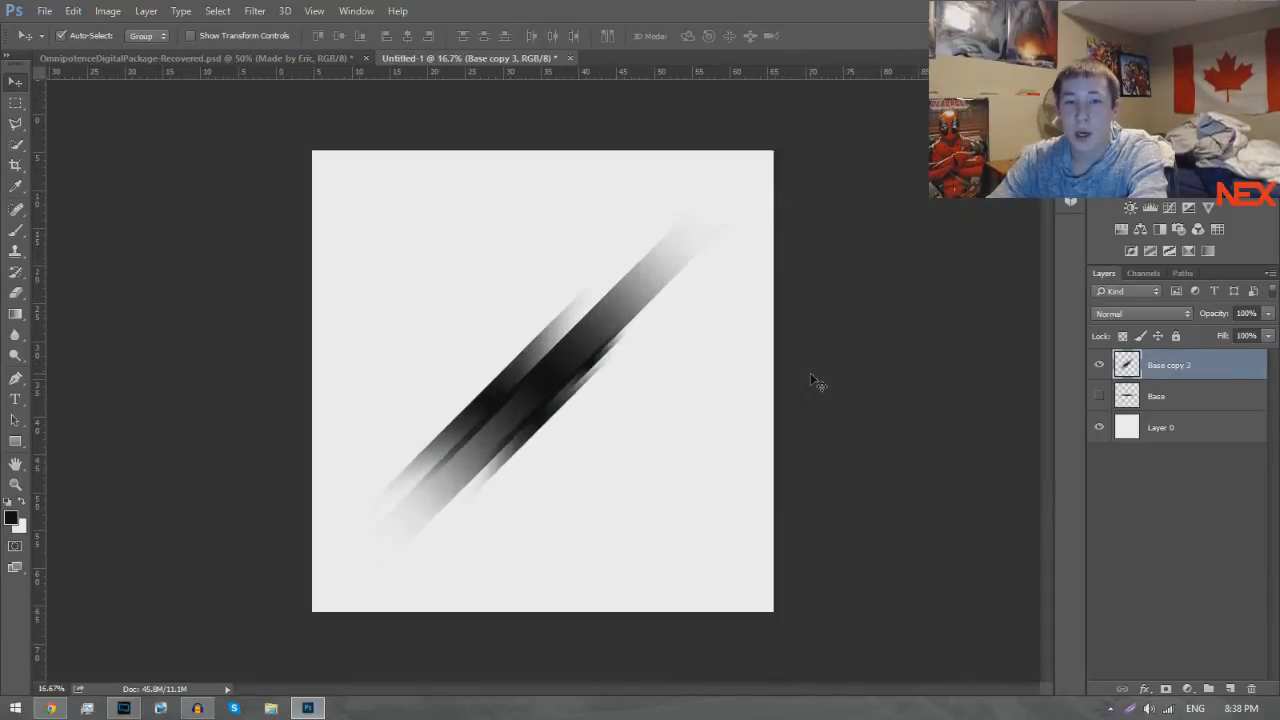
{"action": "key", "text": "ctrl+plus"}
{"action": "key", "text": "ctrl+plus"}
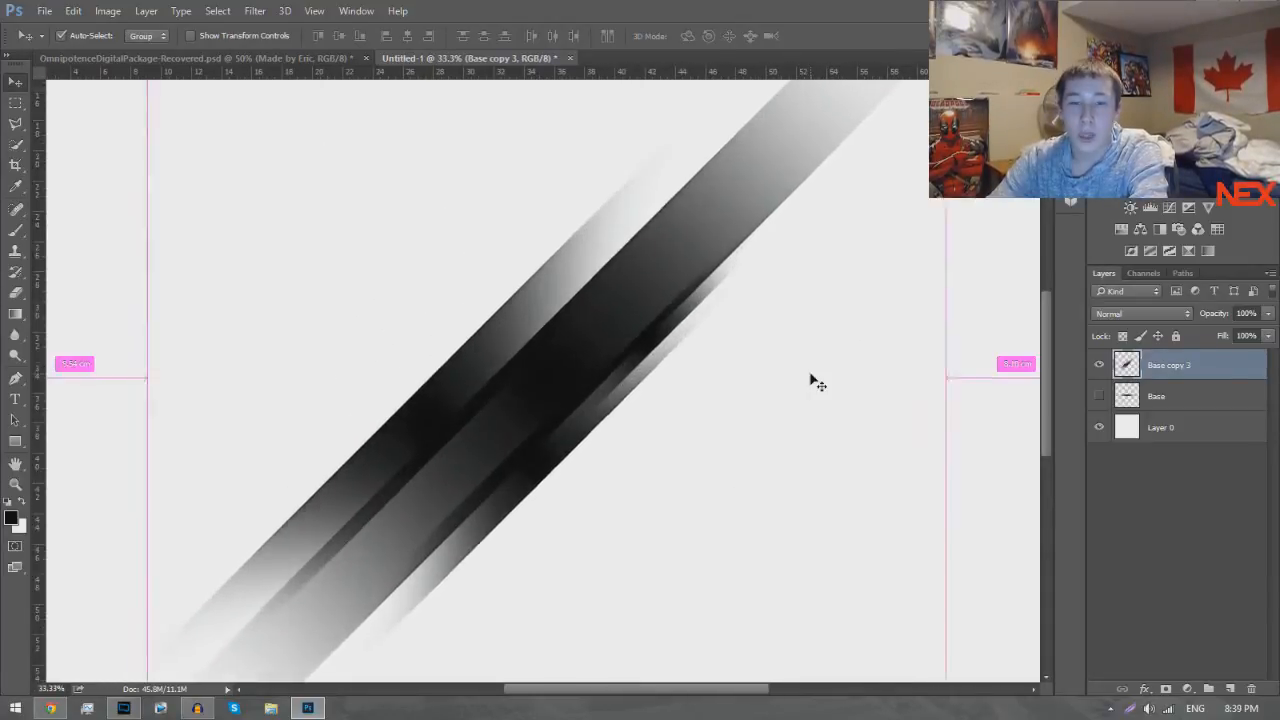
{"action": "key", "text": "ctrl+minus"}
{"action": "key", "text": "ctrl+minus"}
{"action": "key", "text": "ctrl+plus"}
{"action": "key", "text": "ctrl+plus"}
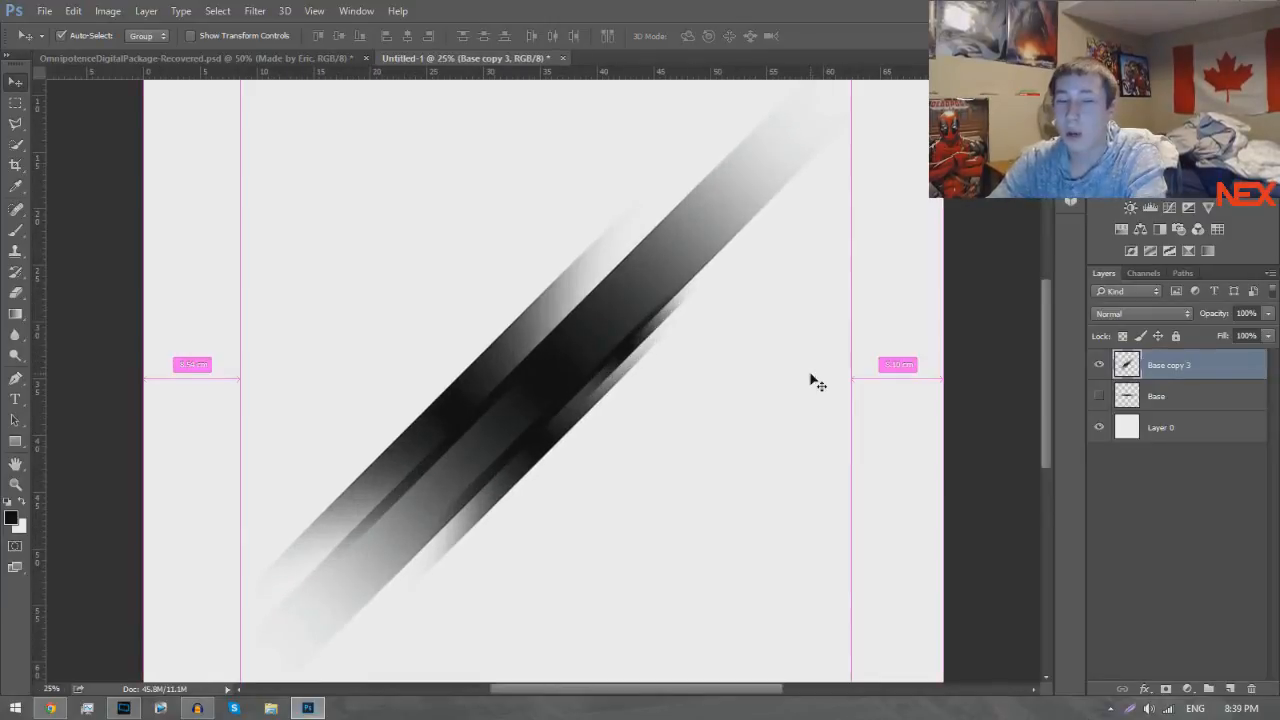
{"action": "key", "text": "ctrl+minus"}
{"action": "key", "text": "ctrl+minus"}
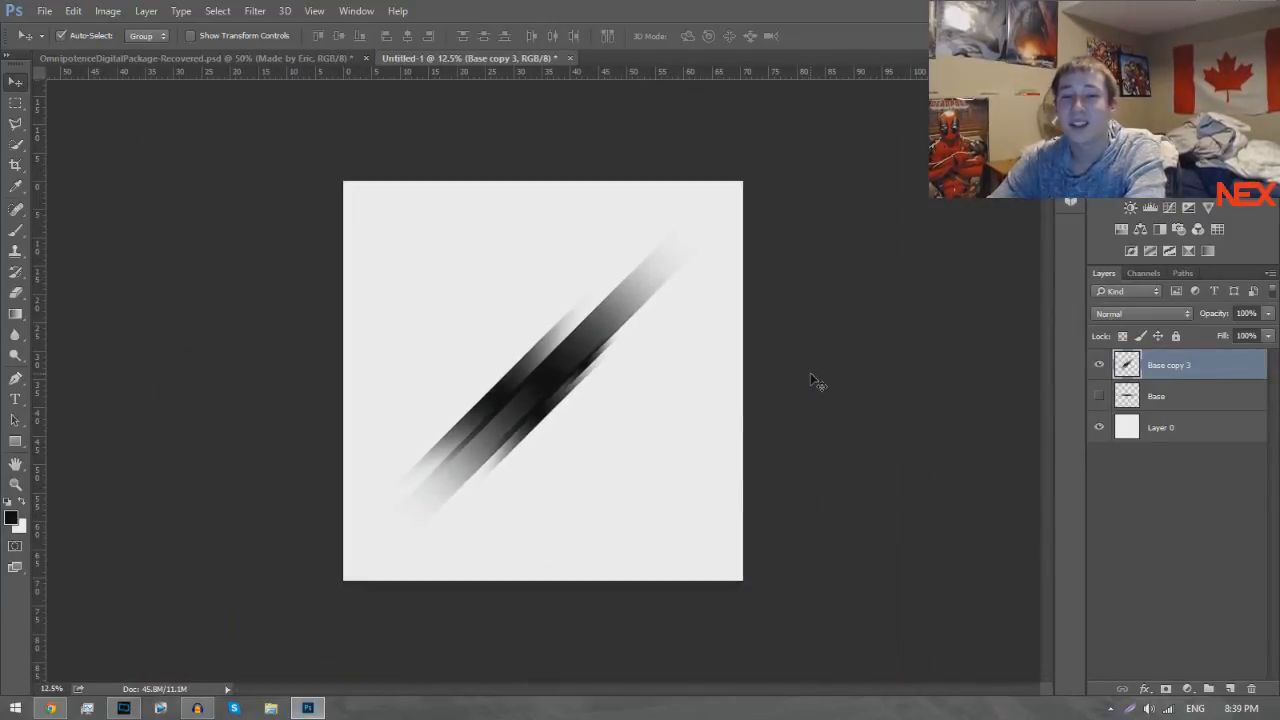
{"action": "key", "text": "ctrl+plus"}
{"action": "key", "text": "ctrl+plus"}
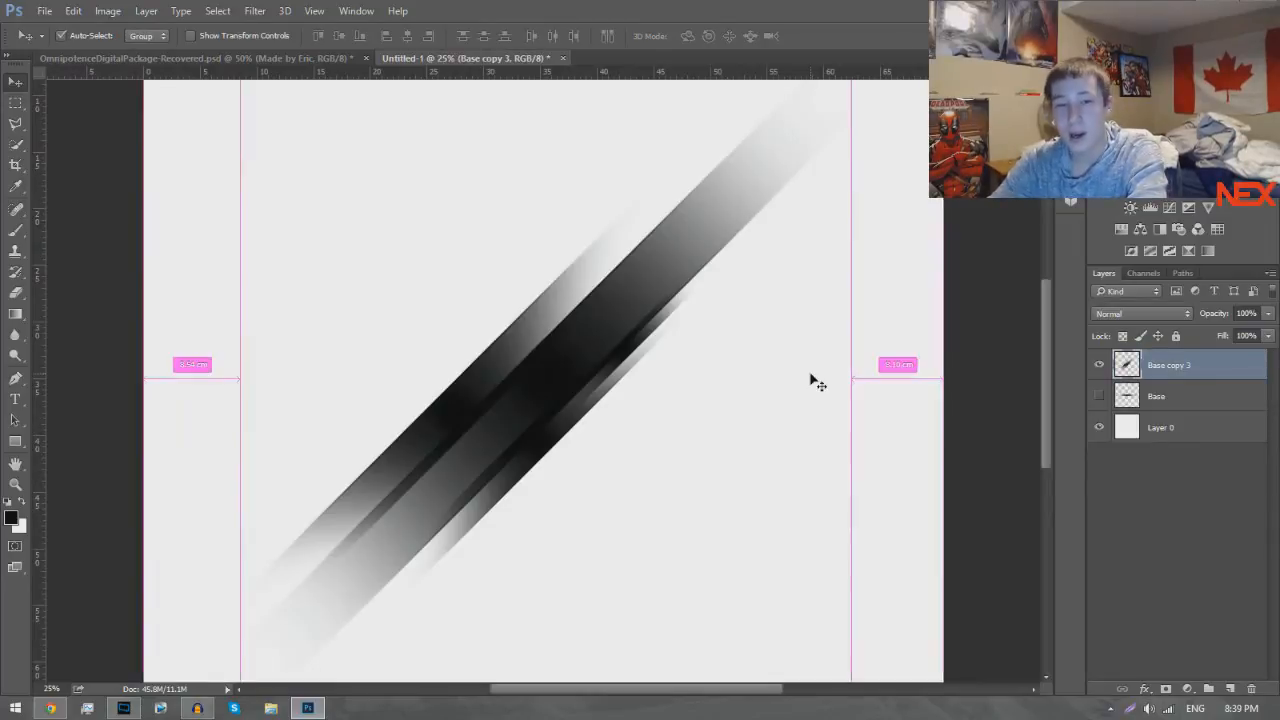
{"action": "key", "text": "ctrl+minus"}
{"action": "key", "text": "ctrl+minus"}
{"action": "key", "text": "ctrl+plus"}
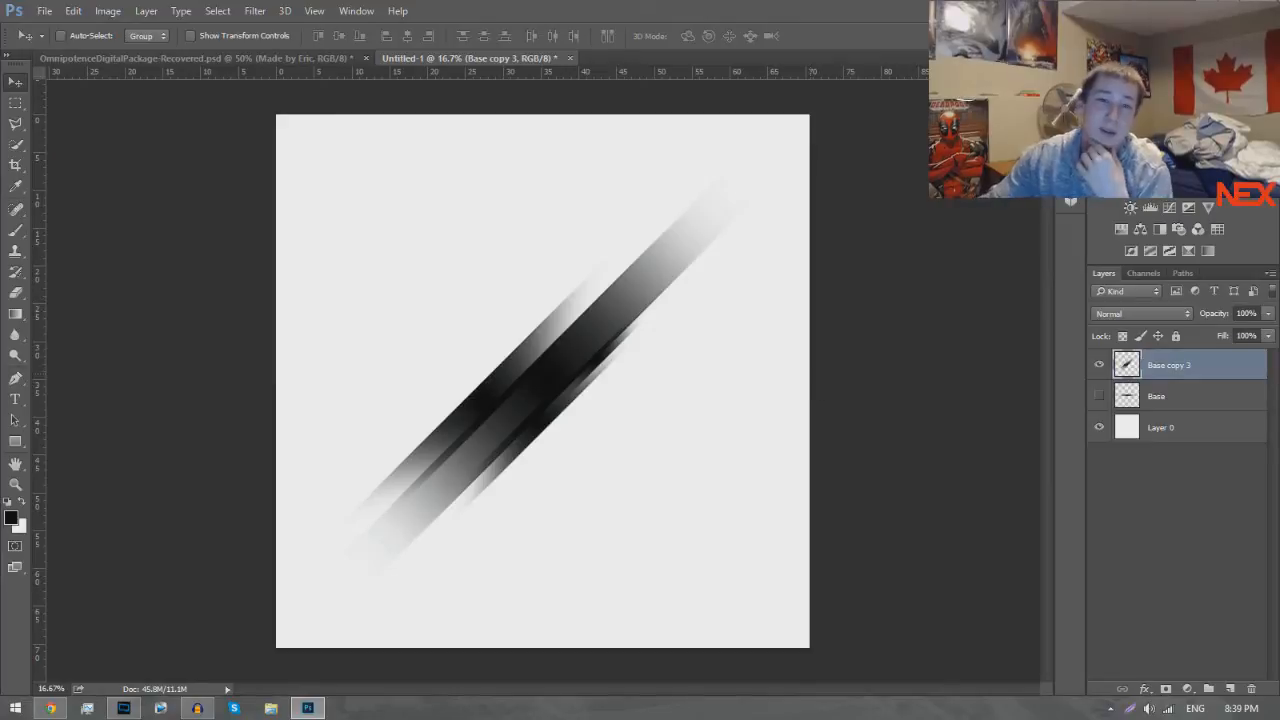
In OmnipotenceDigitalPackage-Recovered.psd, hide layer 3 of the Linear Swipes group and collapse that group.
{"action": "left_click", "coordinate": [167, 60]}
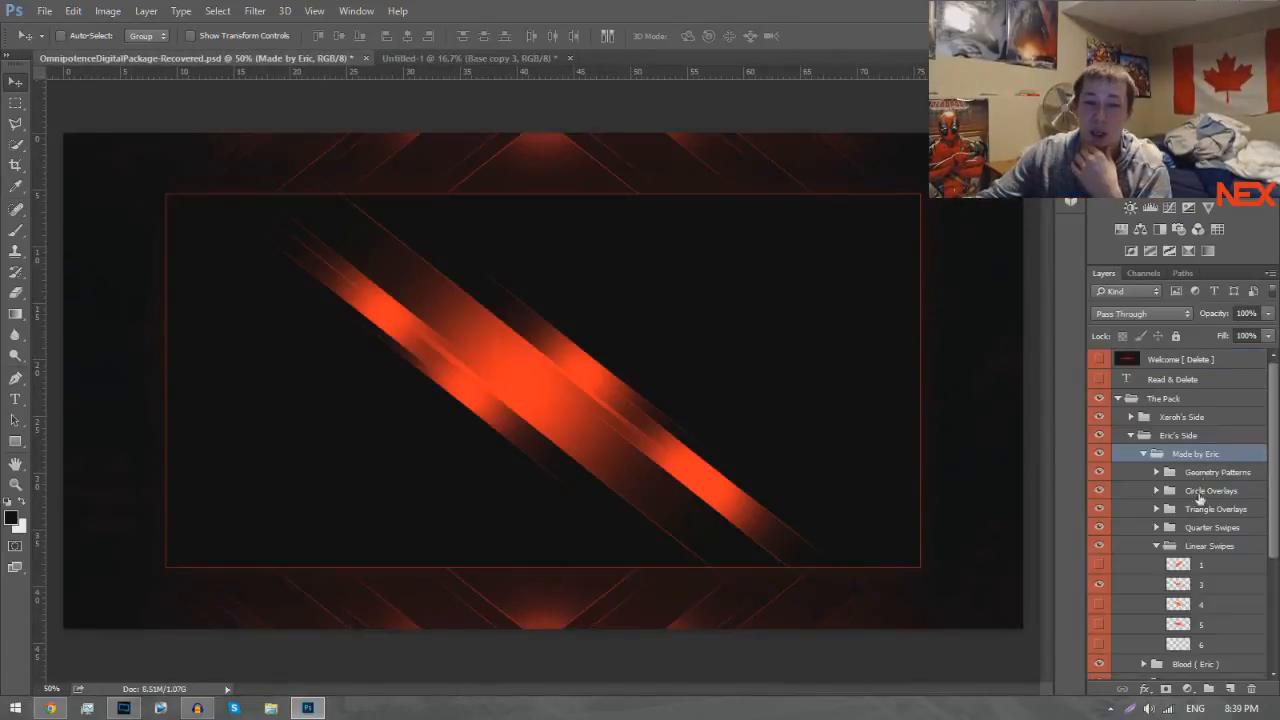
{"action": "left_click", "coordinate": [1100, 585]}
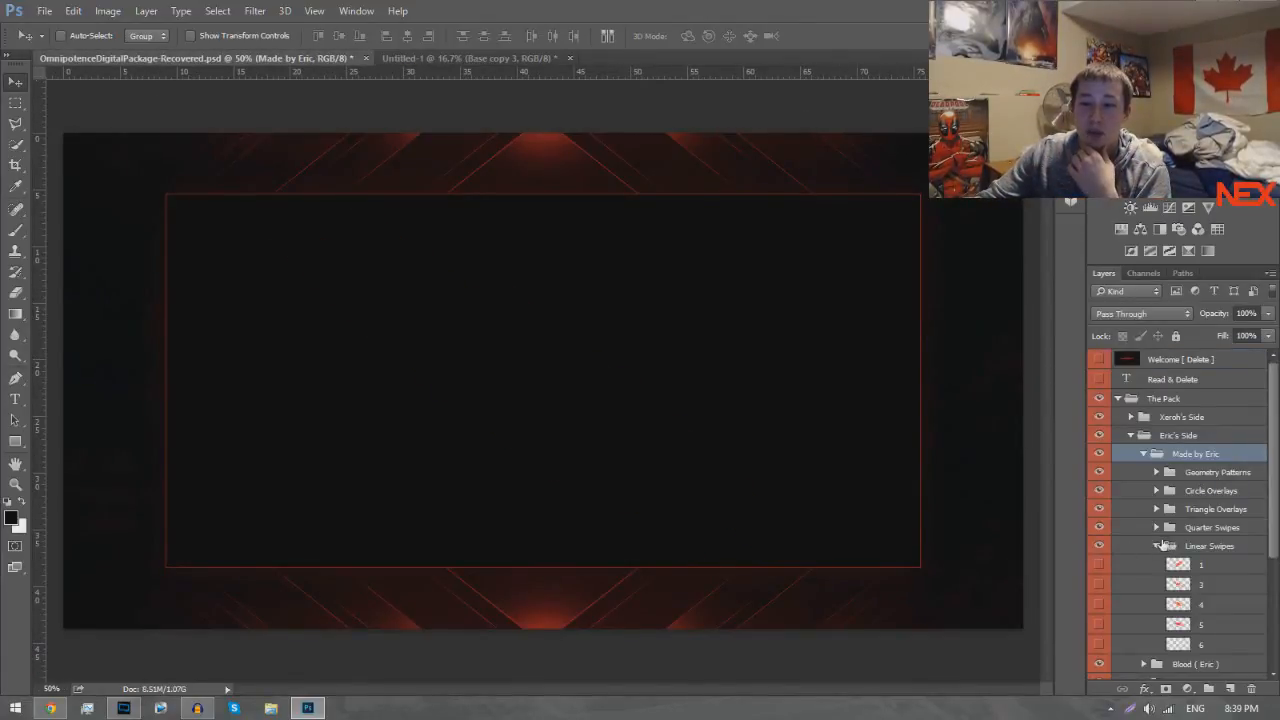
{"action": "left_click", "coordinate": [1158, 545]}
Preview layers 1 to 5 of the Quarter Swipes group one at a time, leaving all hidden and the group collapsed.
{"action": "left_click", "coordinate": [1156, 528]}
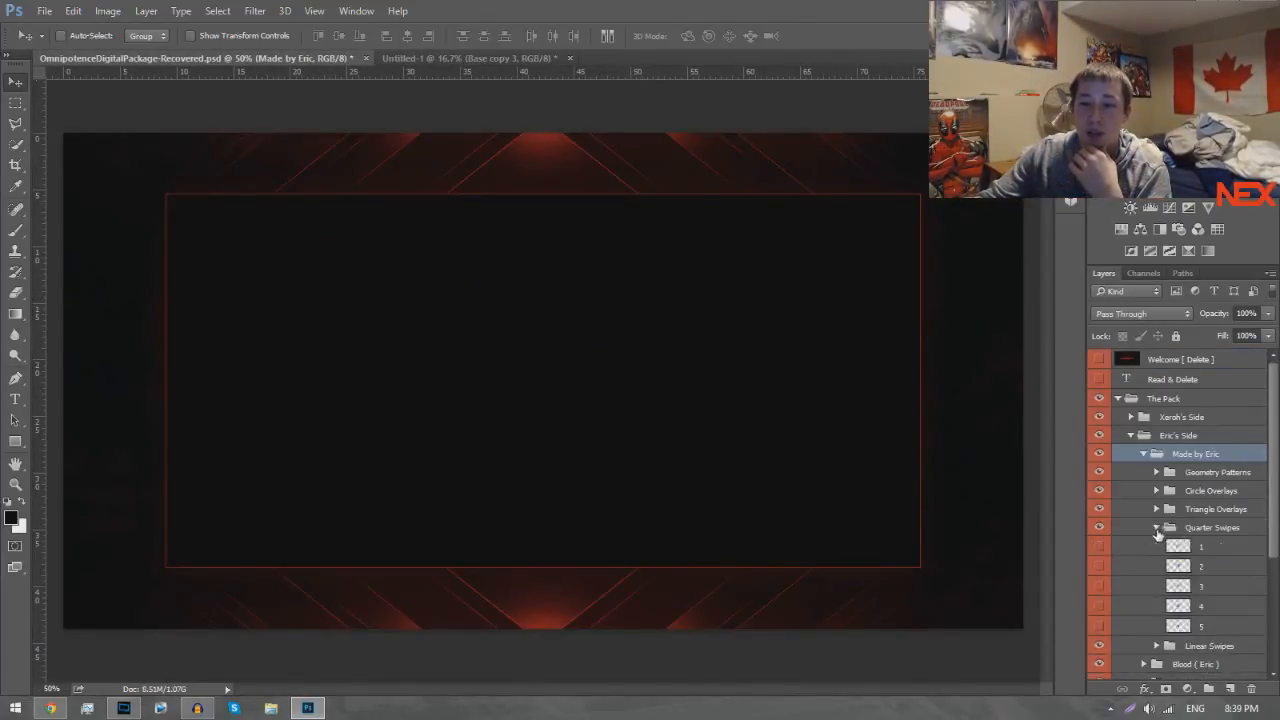
{"action": "left_click", "coordinate": [1100, 548]}
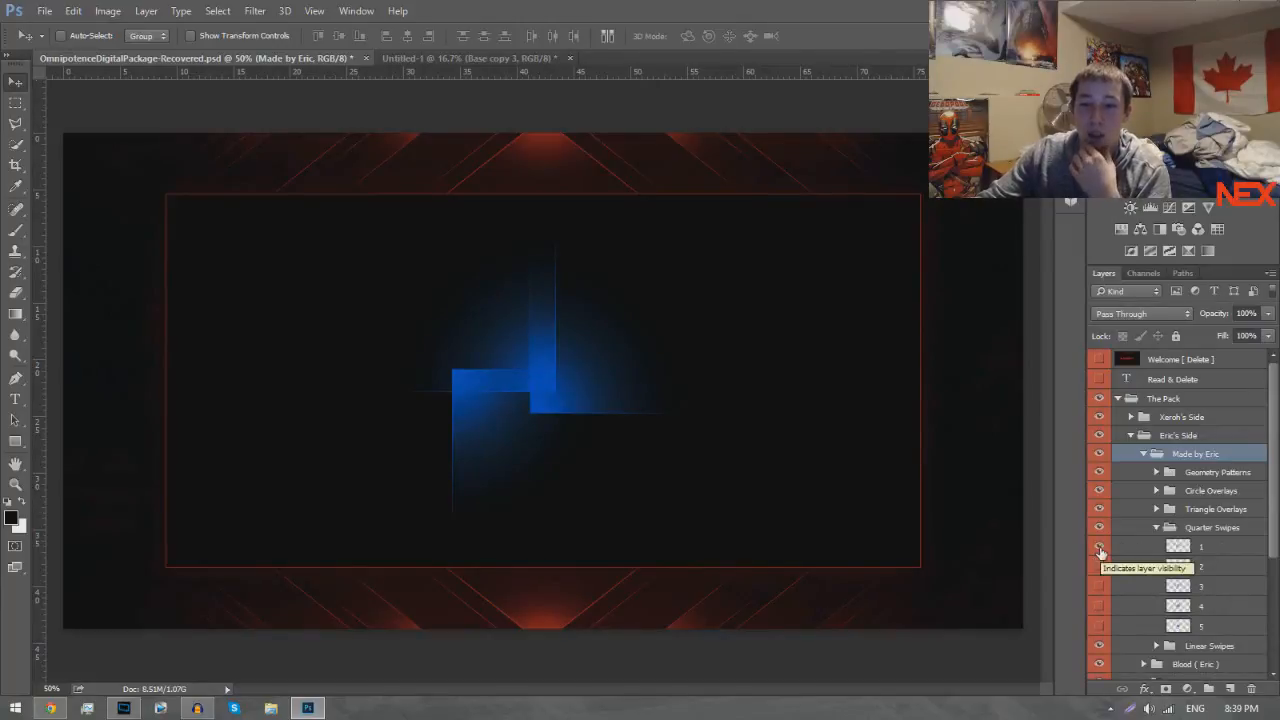
{"action": "left_click", "coordinate": [1100, 548]}
{"action": "left_click", "coordinate": [1099, 605]}
{"action": "left_click", "coordinate": [1099, 604]}
{"action": "left_click", "coordinate": [1099, 586]}
{"action": "left_click", "coordinate": [1099, 586]}
{"action": "left_click", "coordinate": [1099, 566]}
{"action": "left_click", "coordinate": [1099, 566]}
{"action": "left_click", "coordinate": [1100, 547]}
{"action": "left_click", "coordinate": [1100, 547]}
{"action": "left_click", "coordinate": [1100, 625]}
{"action": "left_click", "coordinate": [1100, 625]}
{"action": "left_click", "coordinate": [1100, 625]}
{"action": "left_click", "coordinate": [1100, 625]}
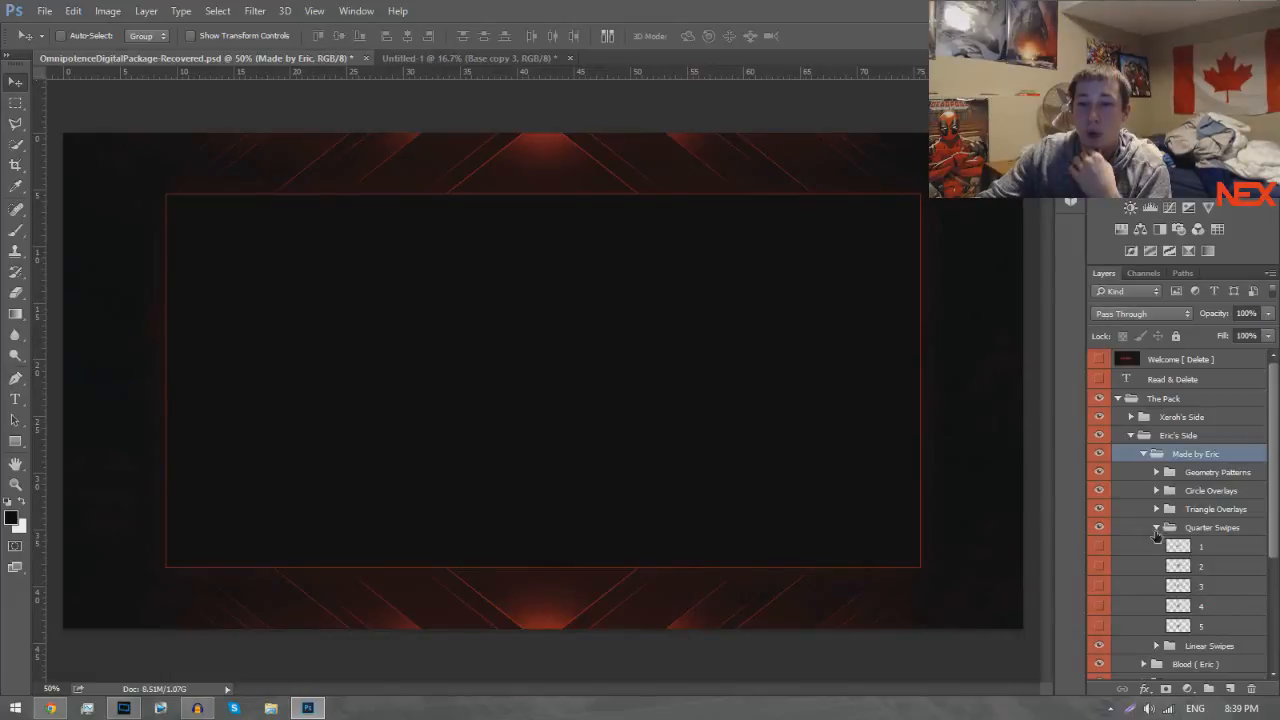
{"action": "left_click", "coordinate": [1156, 529]}
Preview layers 1, 4, 3 and 5 of the Triangle Overlays group one at a time, leaving them hidden and the group collapsed.
{"action": "left_click", "coordinate": [1157, 510]}
{"action": "left_click", "coordinate": [1100, 528]}
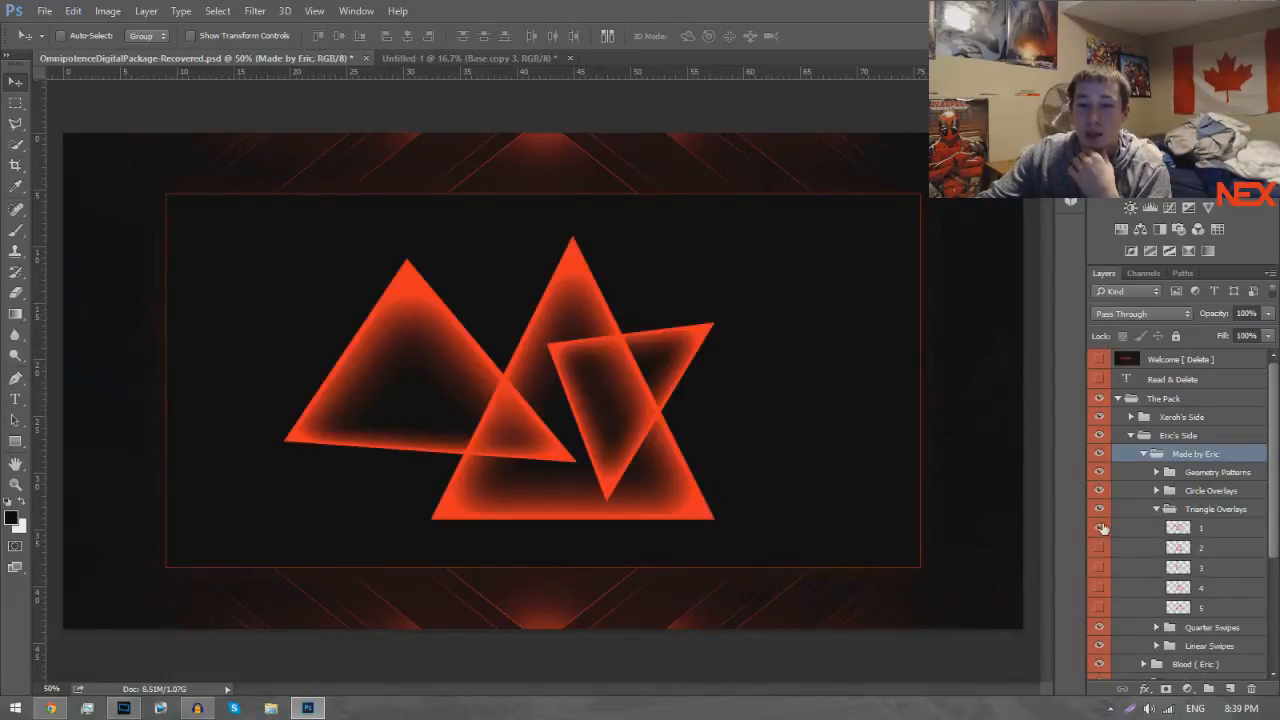
{"action": "left_click", "coordinate": [1100, 528]}
{"action": "left_click", "coordinate": [1100, 587]}
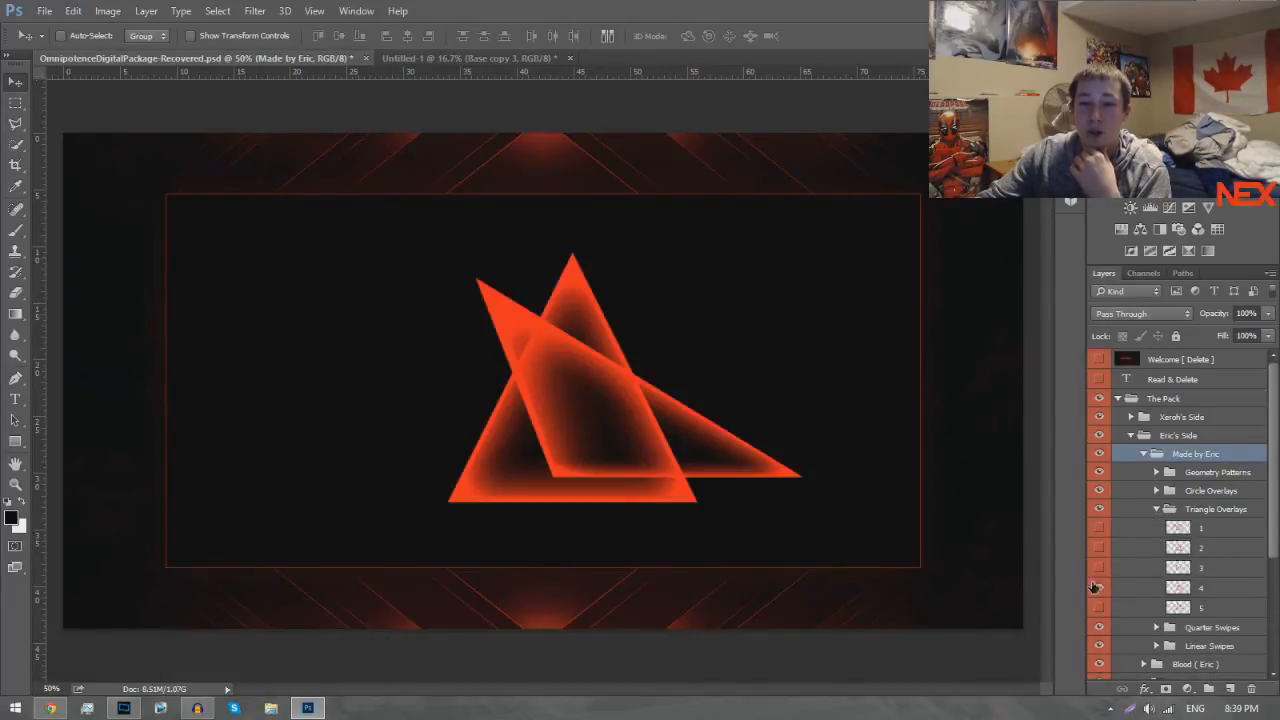
{"action": "left_click", "coordinate": [1100, 587]}
{"action": "left_click", "coordinate": [1097, 567]}
{"action": "left_click", "coordinate": [1096, 567]}
{"action": "left_click", "coordinate": [1100, 607]}
{"action": "left_click", "coordinate": [1100, 607]}
{"action": "left_click", "coordinate": [1157, 514]}
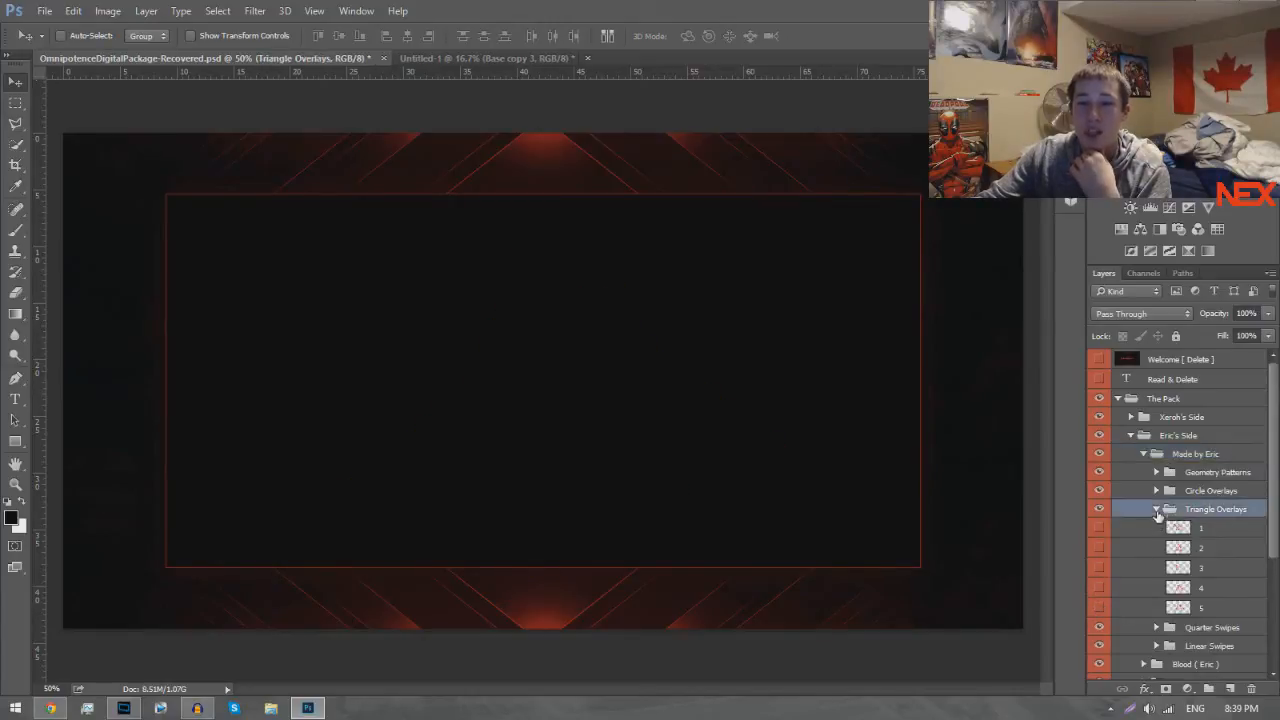
{"action": "left_click", "coordinate": [1157, 511]}
Expand the Circle Overlays group and preview layers 1, 2 and 4 one at a time, hiding each again.
{"action": "left_click", "coordinate": [1157, 491]}
{"action": "left_click", "coordinate": [1099, 510]}
{"action": "left_click", "coordinate": [1099, 510]}
{"action": "left_click", "coordinate": [1099, 529]}
{"action": "left_click", "coordinate": [1099, 529]}
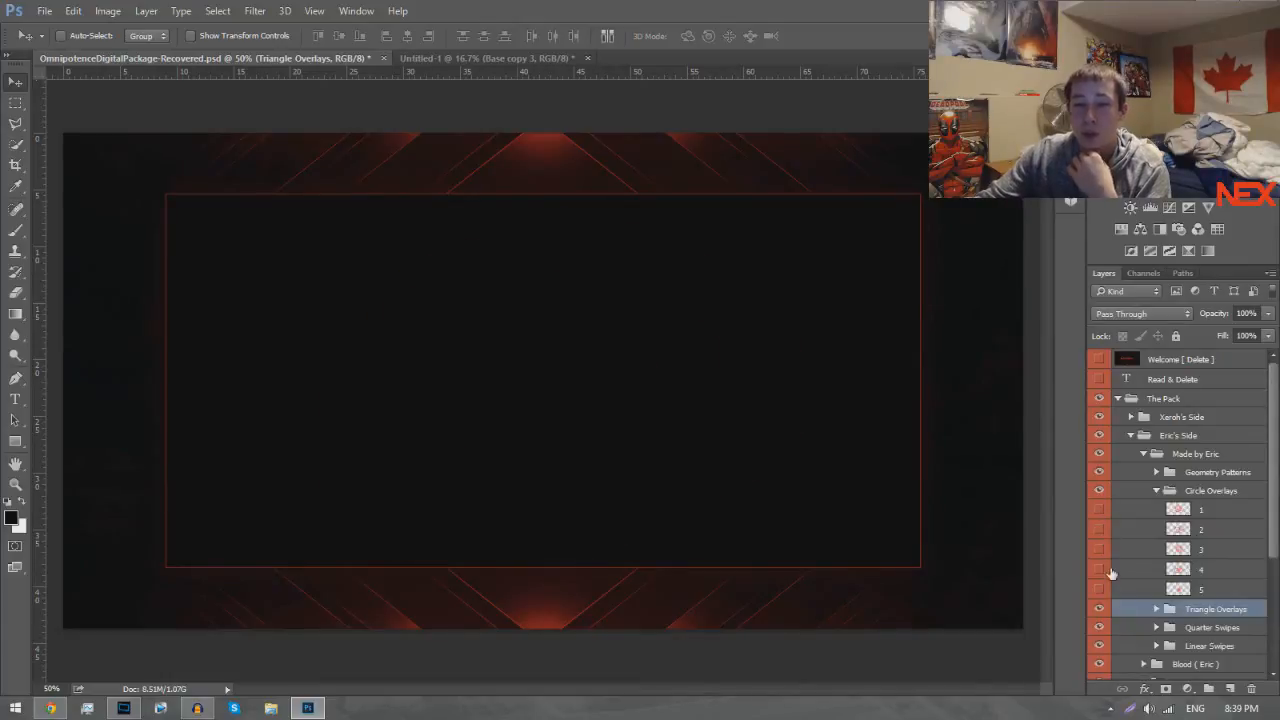
{"action": "left_click", "coordinate": [1101, 568]}
{"action": "left_click", "coordinate": [1101, 568]}
{"action": "left_click", "coordinate": [1101, 568]}
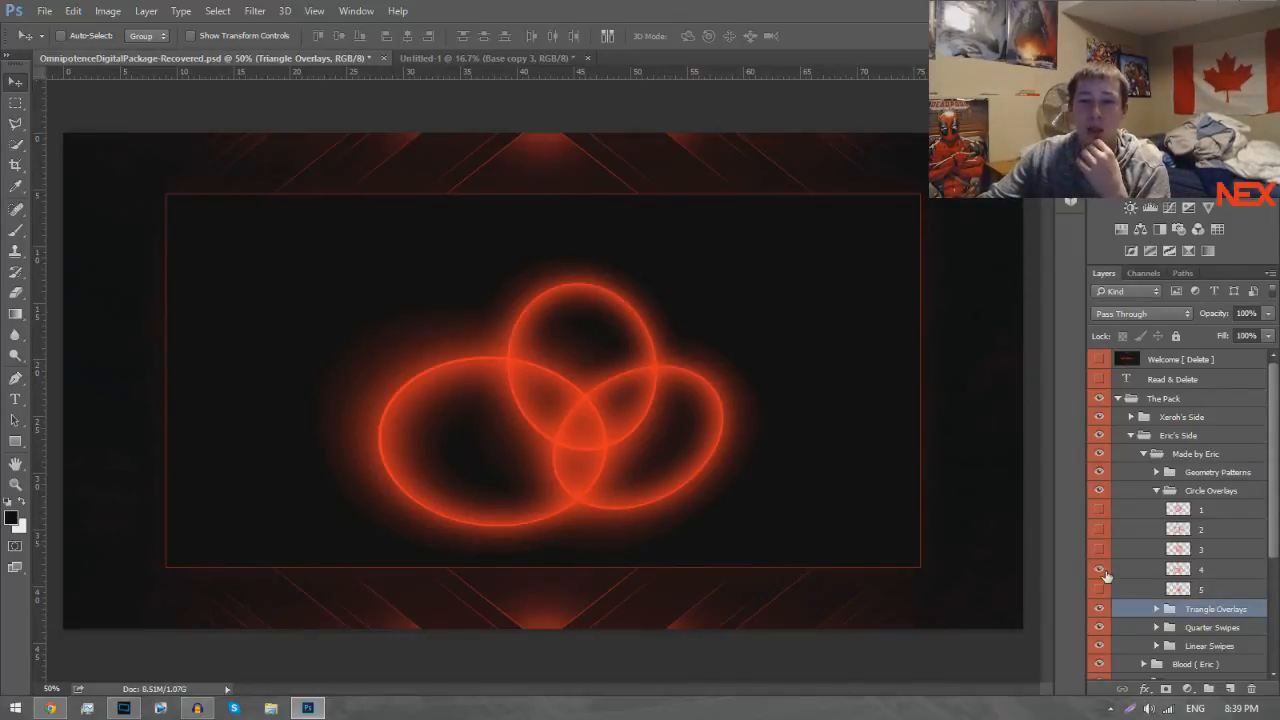
{"action": "left_click", "coordinate": [1100, 569]}
Preview layers 3, 2 and 5 of the Circle Overlays group one at a time, leaving them hidden and the group collapsed.
{"action": "left_click", "coordinate": [1098, 548]}
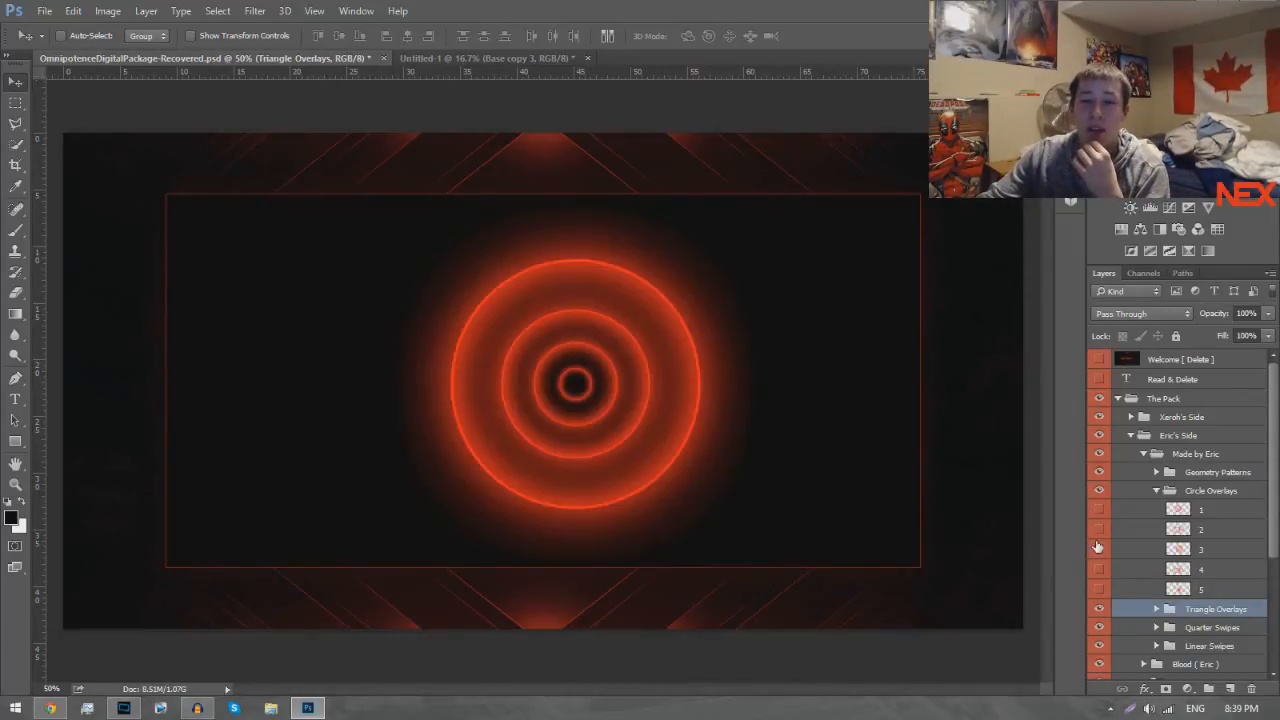
{"action": "left_click", "coordinate": [1097, 547]}
{"action": "left_click", "coordinate": [1097, 529]}
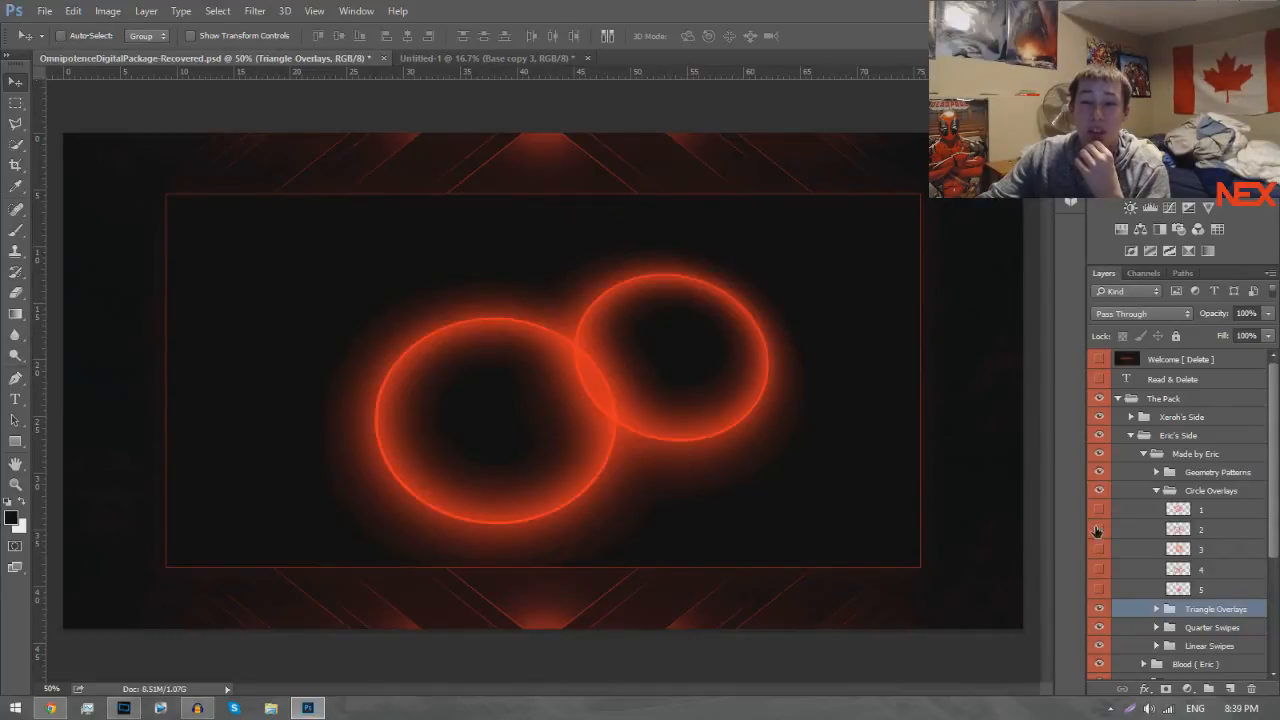
{"action": "left_click", "coordinate": [1097, 529]}
{"action": "left_click", "coordinate": [1099, 590]}
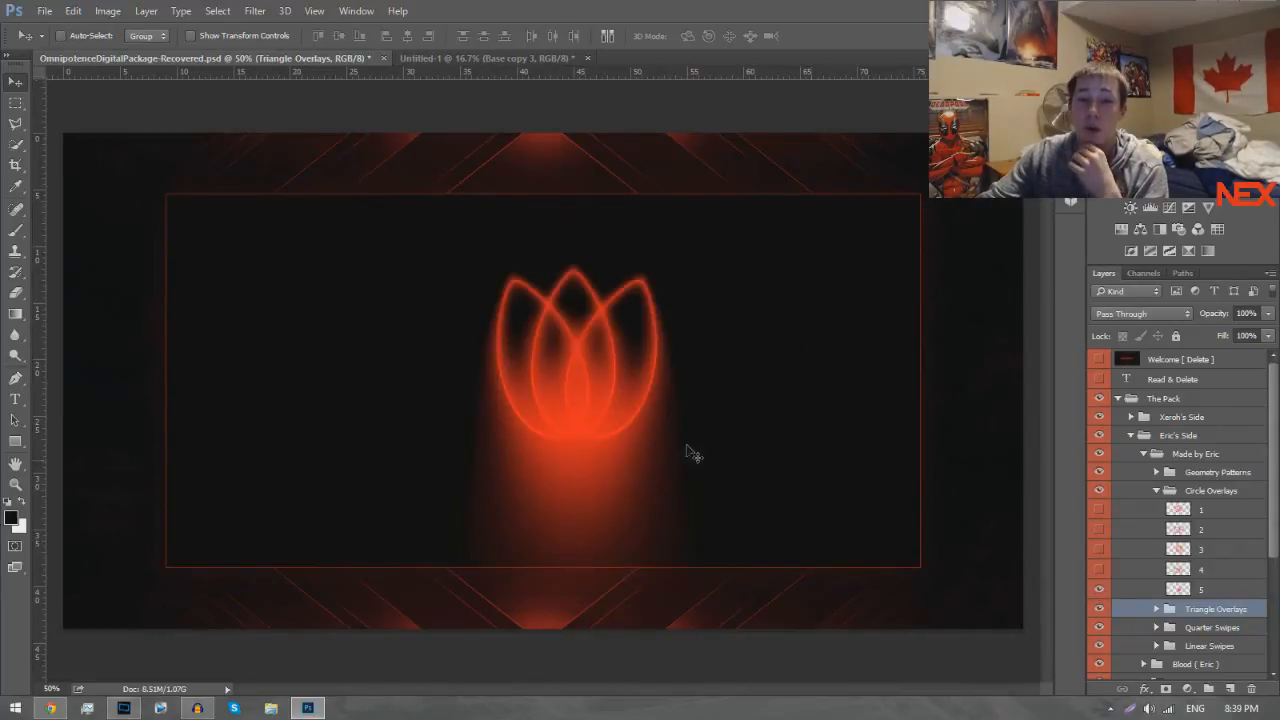
{"action": "left_click", "coordinate": [1099, 590]}
{"action": "left_click", "coordinate": [1156, 491]}
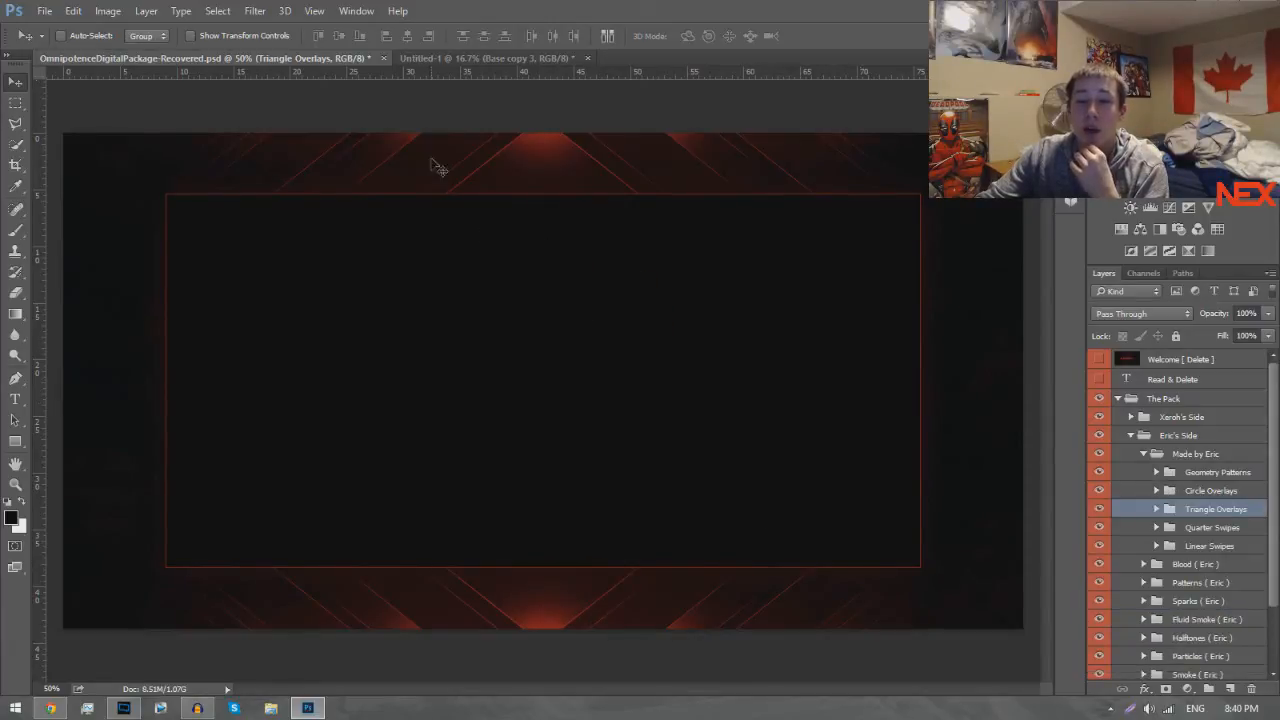
In the Untitled-1 document, hide the Base copy 3 layer containing the diagonal swipe.
{"action": "left_click", "coordinate": [439, 55]}
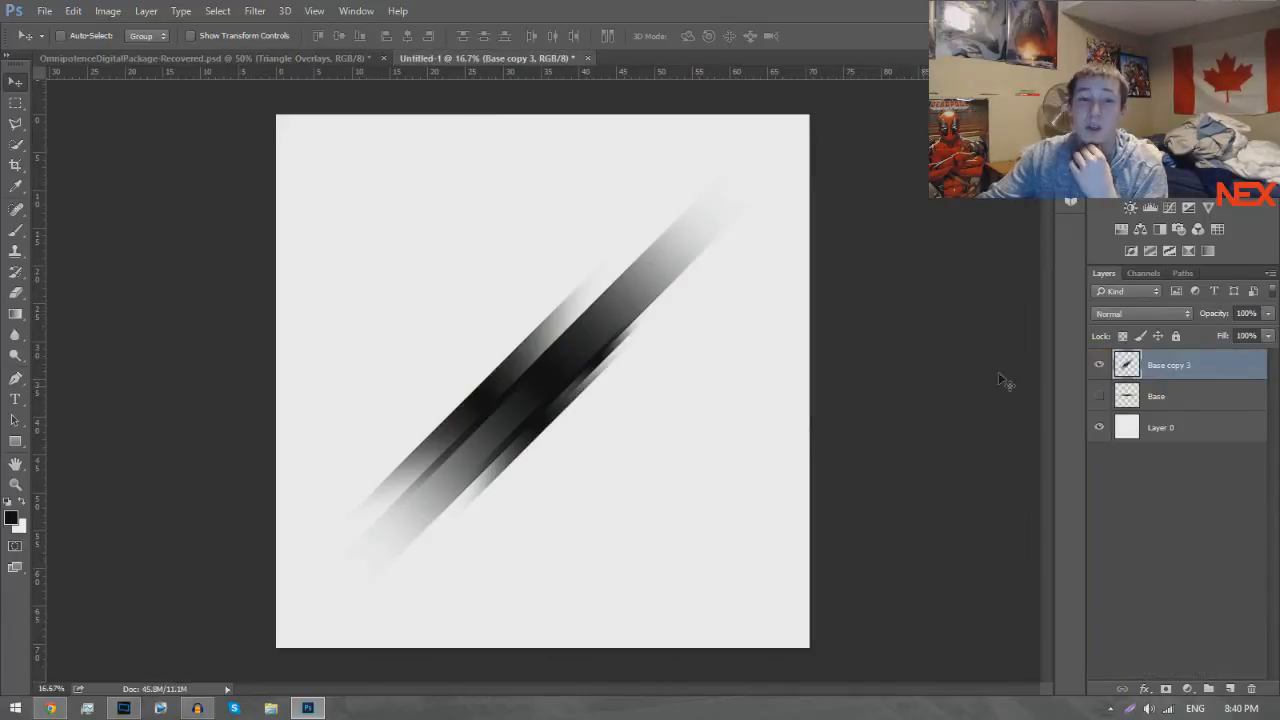
{"action": "left_click", "coordinate": [1102, 365]}
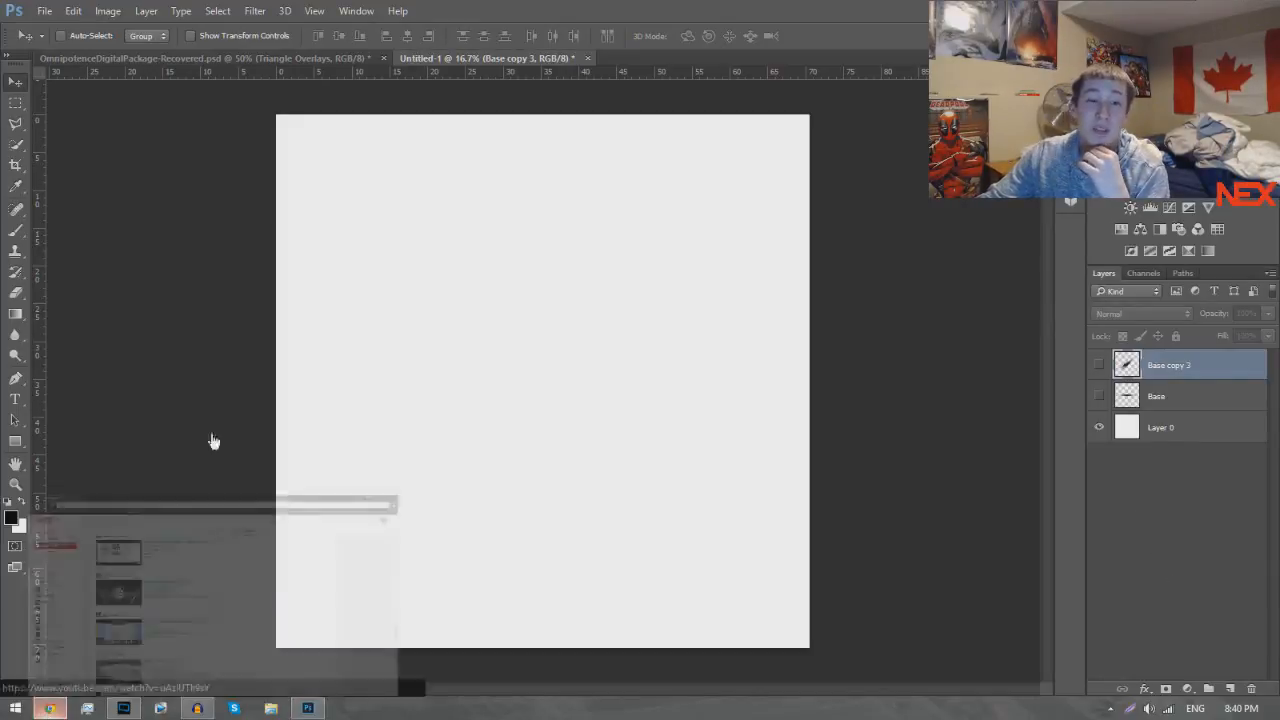
Switch to Chrome, open Twitter, search for "Nke" and look through the results.
{"action": "left_click", "coordinate": [106, 566]}
{"action": "left_click", "coordinate": [140, 56]}
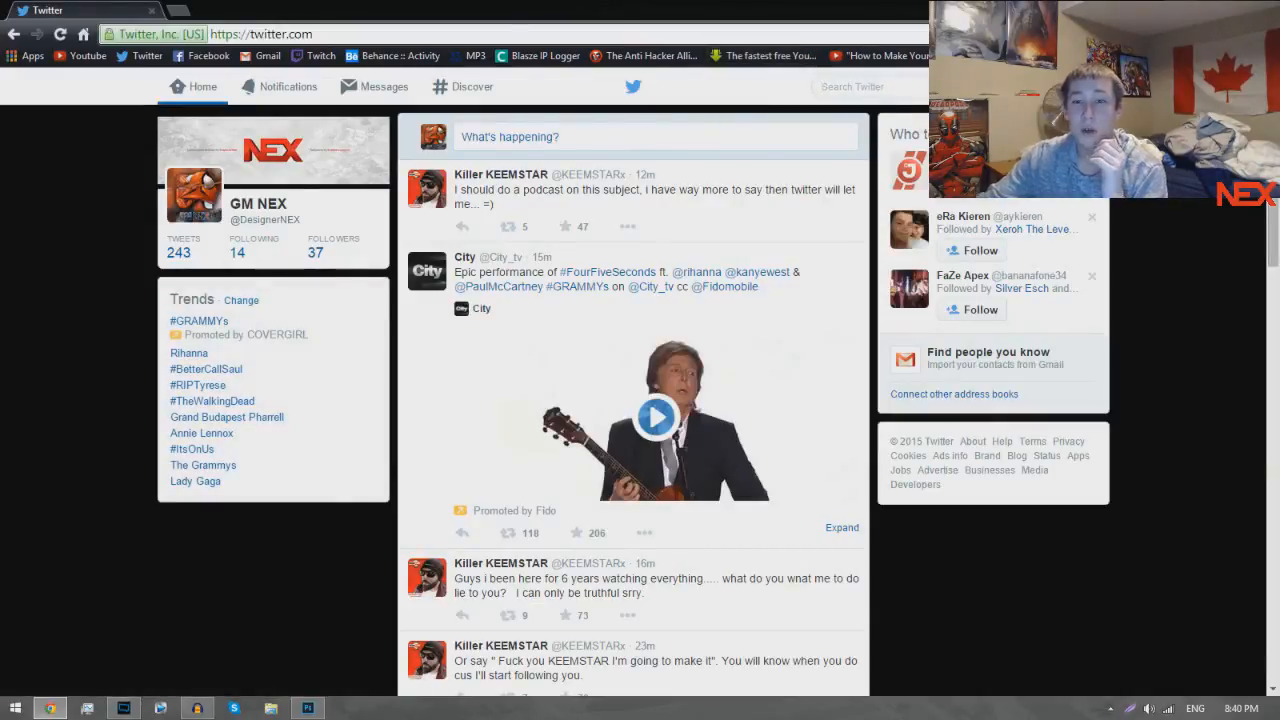
{"action": "type", "text": "Nk"}
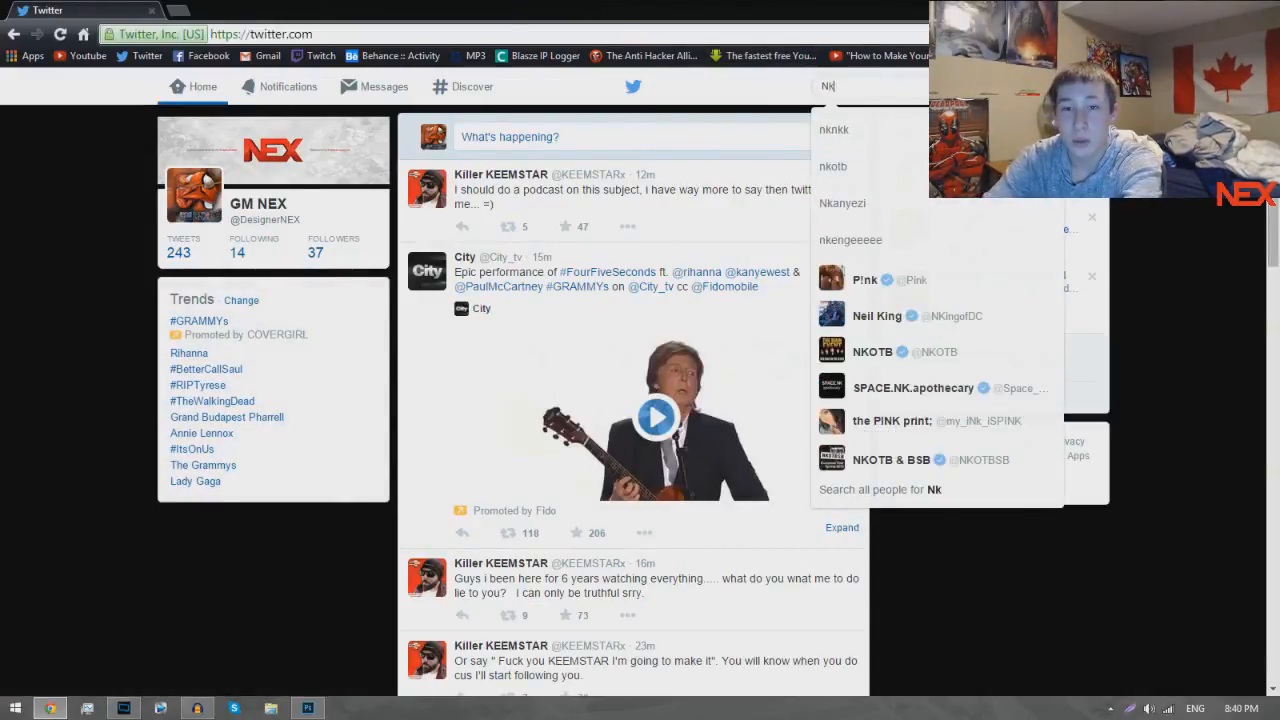
{"action": "type", "text": "e"}
{"action": "key", "text": "Return"}
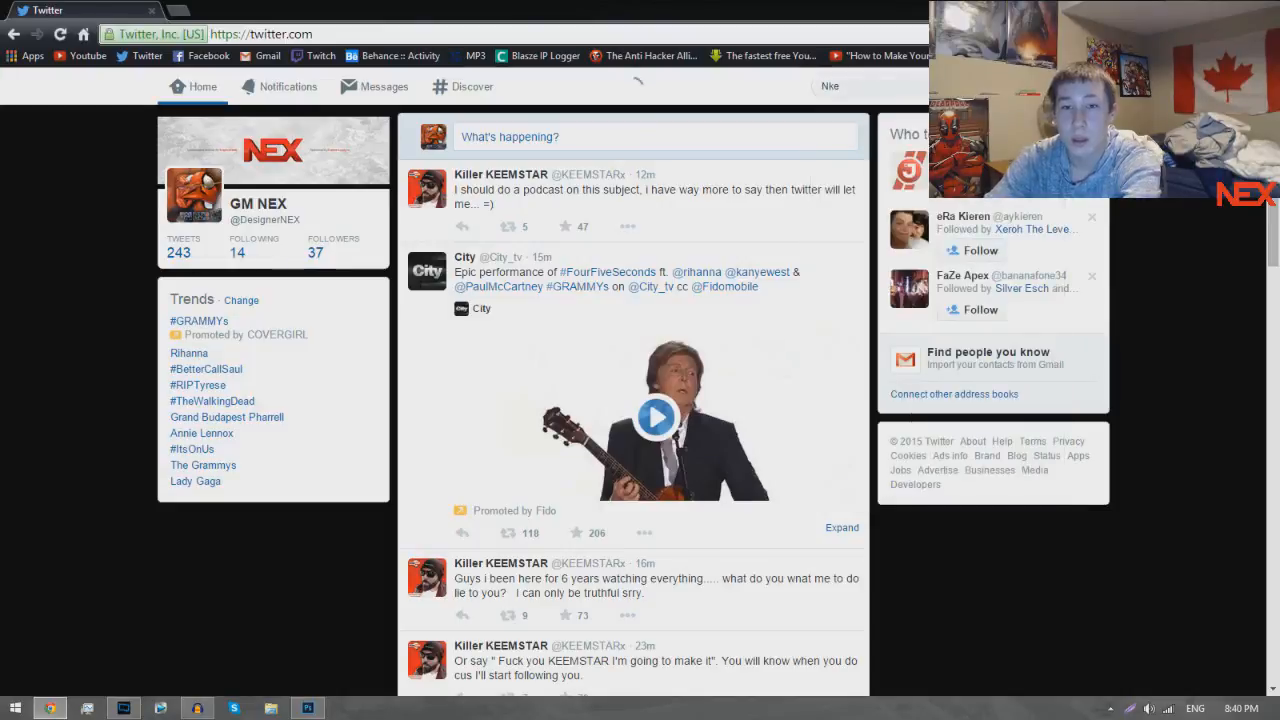
{"action": "scroll", "coordinate": [594, 330], "scroll_direction": "down", "scroll_amount": 4}
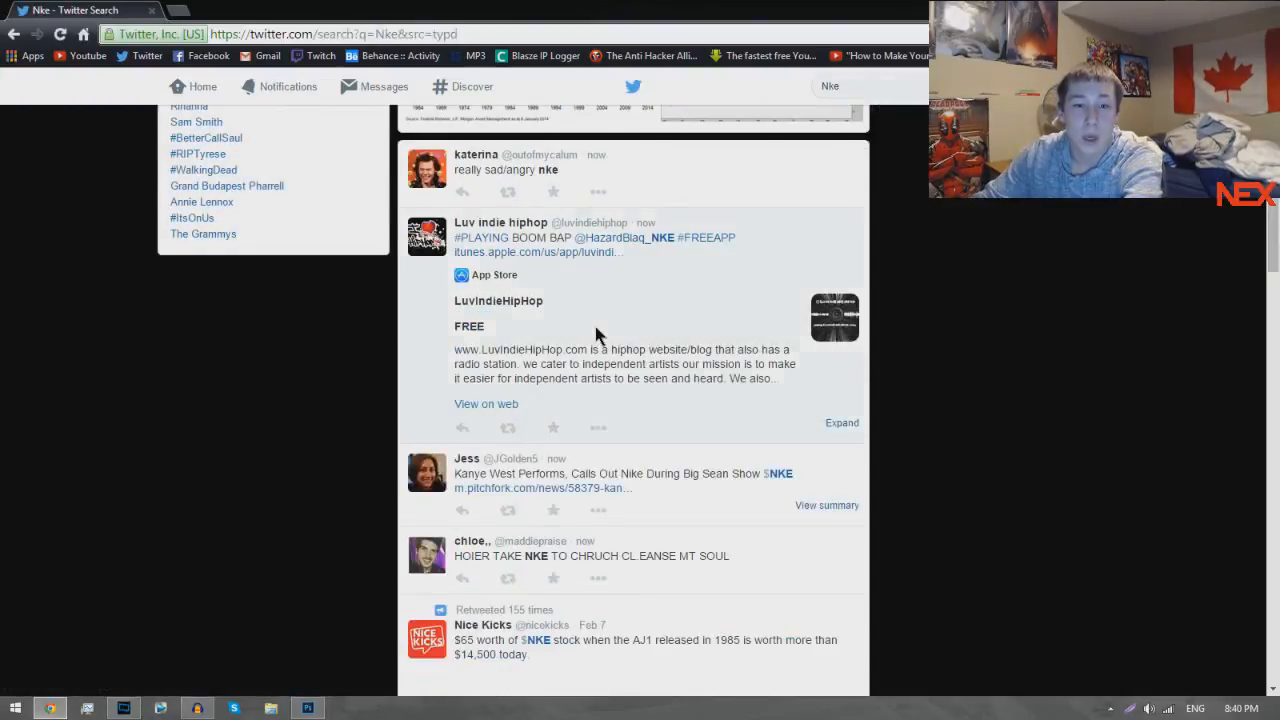
{"action": "scroll", "coordinate": [674, 303], "scroll_direction": "down", "scroll_amount": 3}
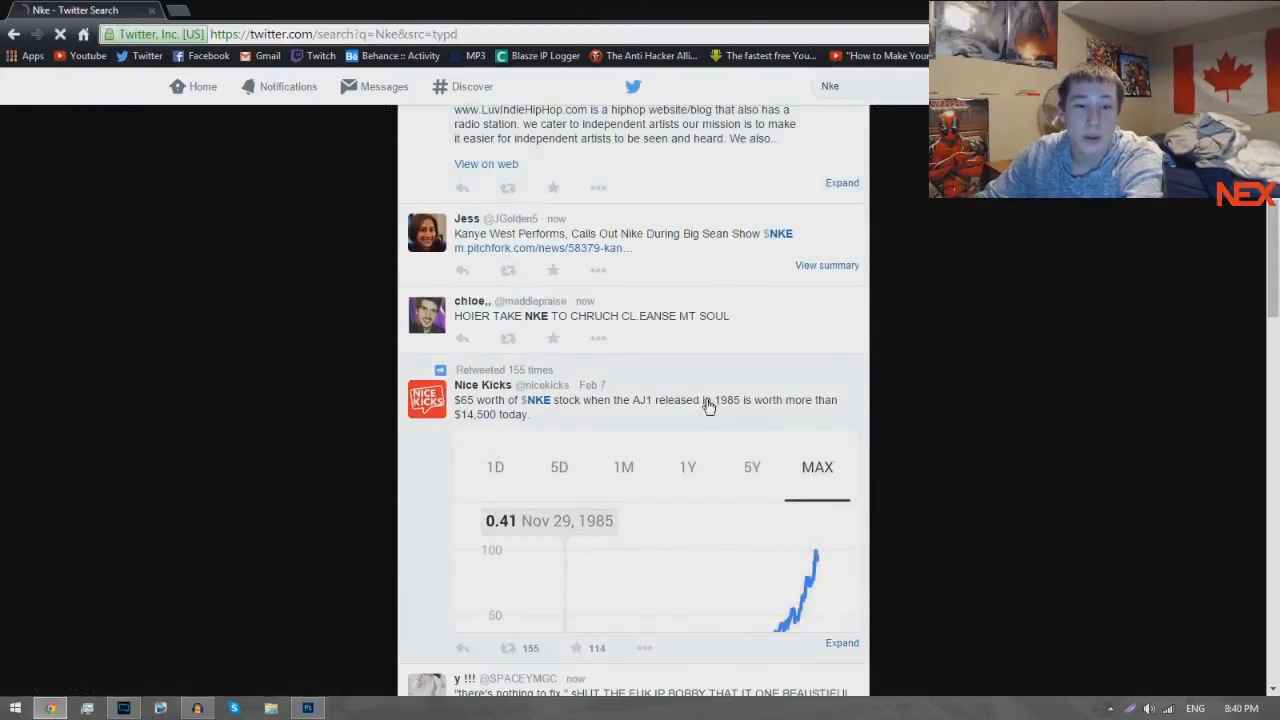
{"action": "scroll", "coordinate": [723, 390], "scroll_direction": "up", "scroll_amount": 8}
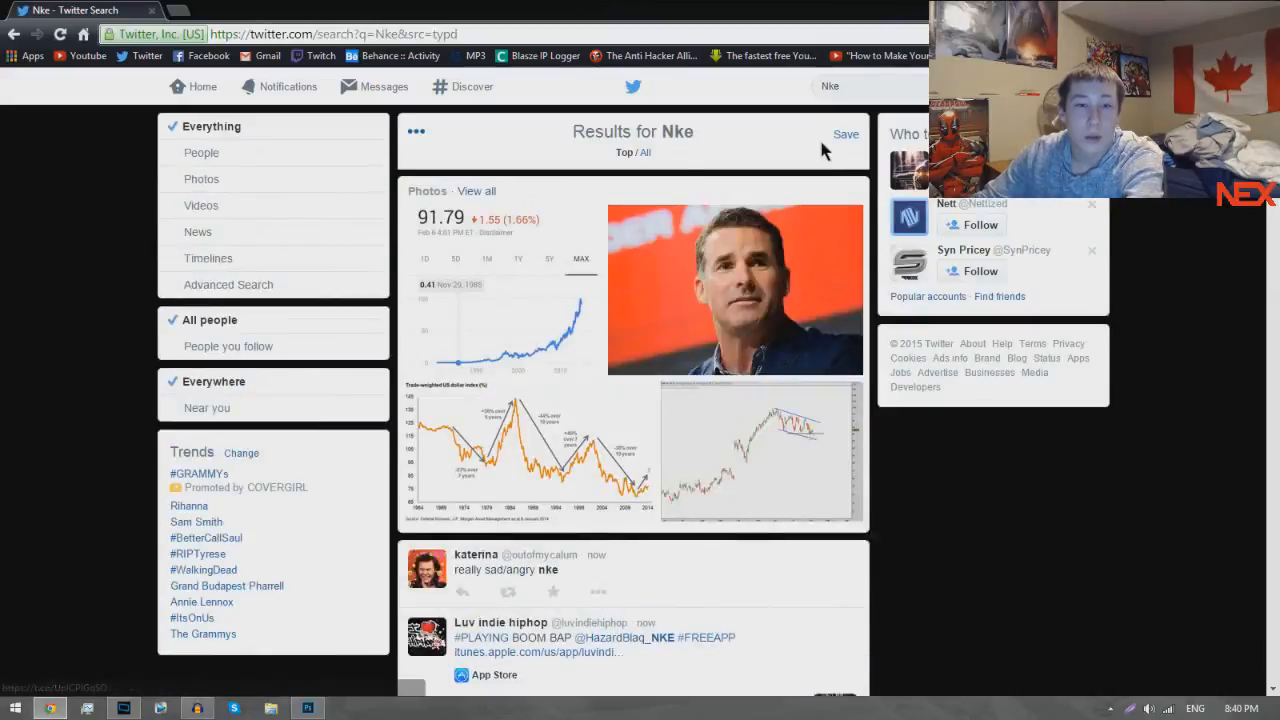
{"action": "left_click", "coordinate": [818, 86]}
{"action": "type", "text": "@"}
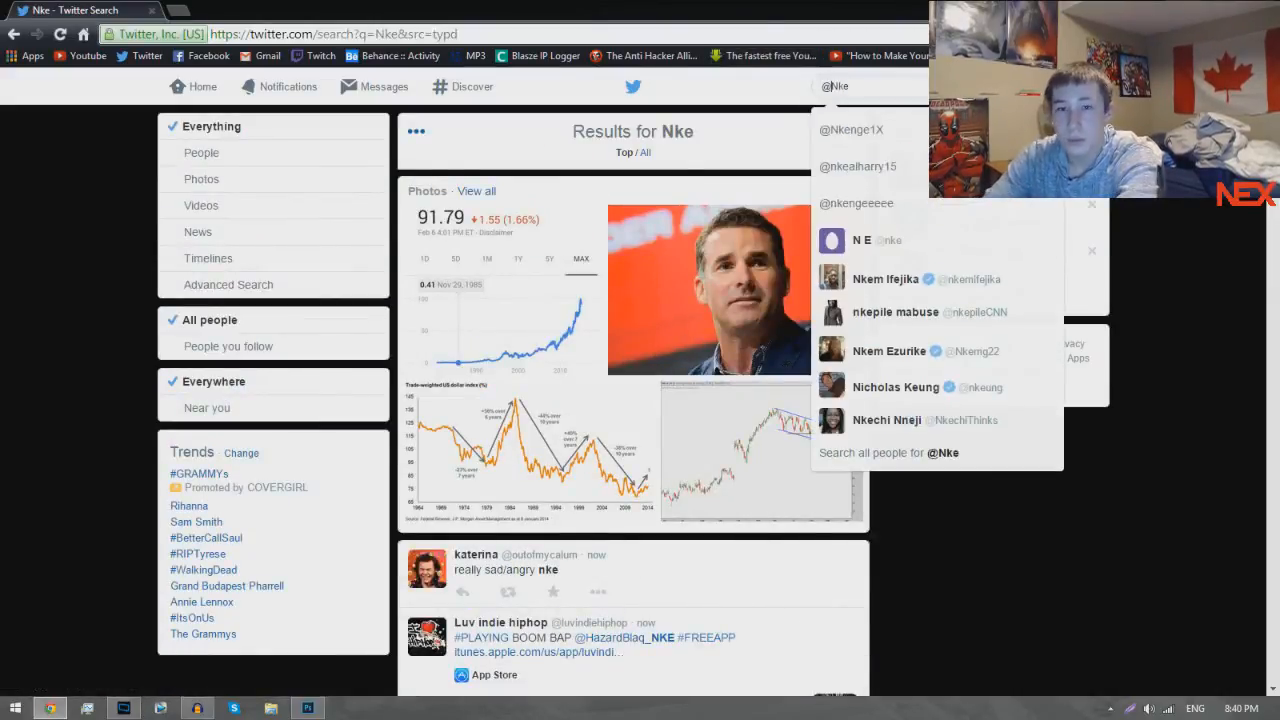
{"action": "key", "text": "Return"}
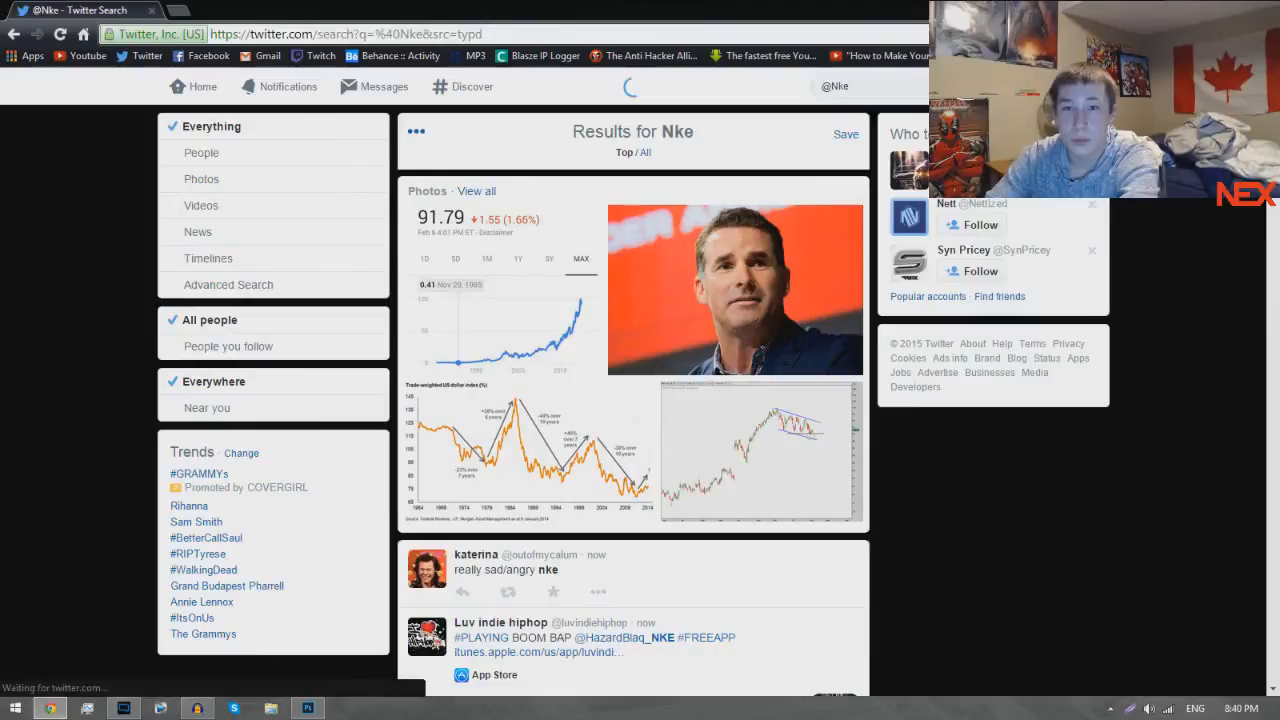
{"action": "scroll", "coordinate": [727, 275], "scroll_direction": "down", "scroll_amount": 3}
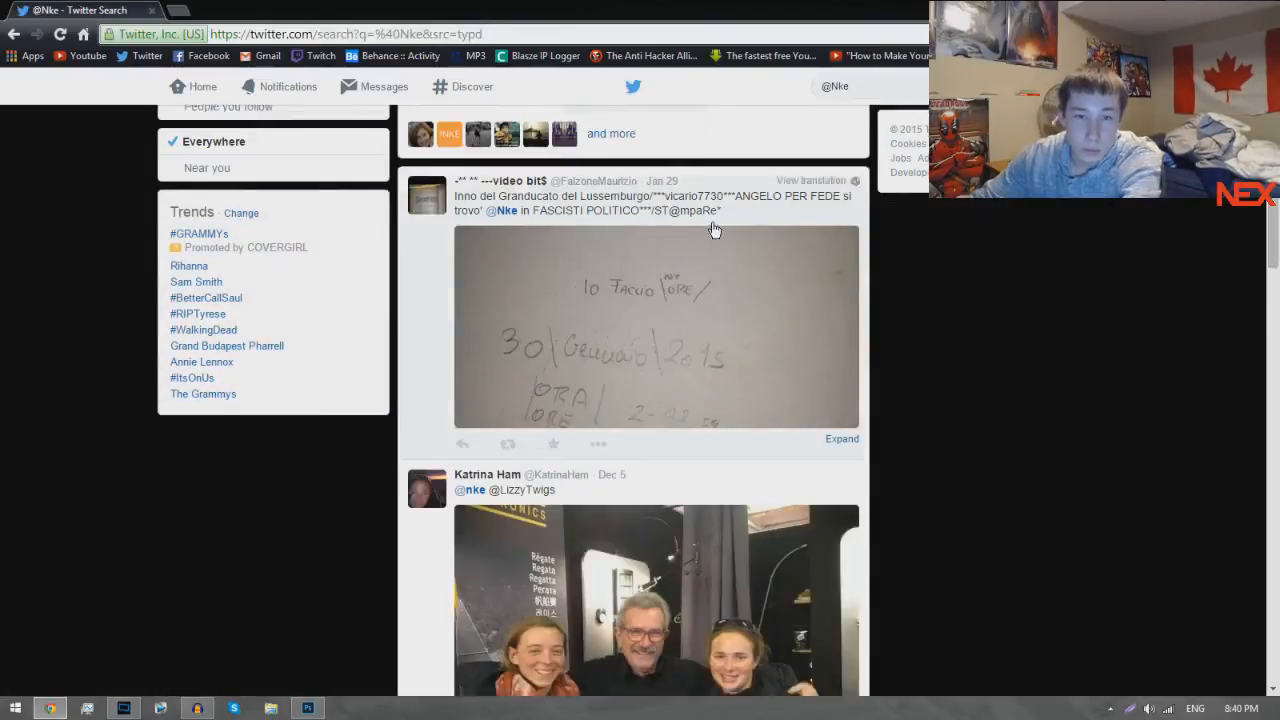
{"action": "scroll", "coordinate": [727, 275], "scroll_direction": "up", "scroll_amount": 3}
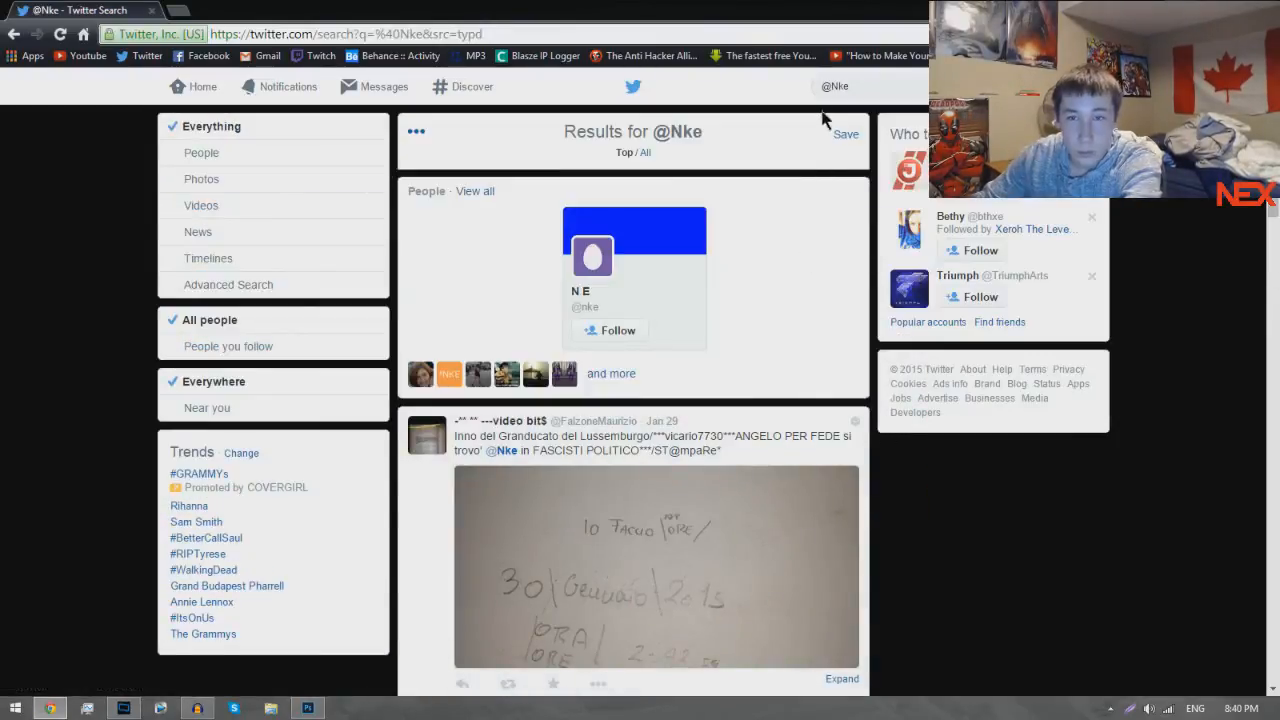
{"action": "left_click", "coordinate": [836, 87]}
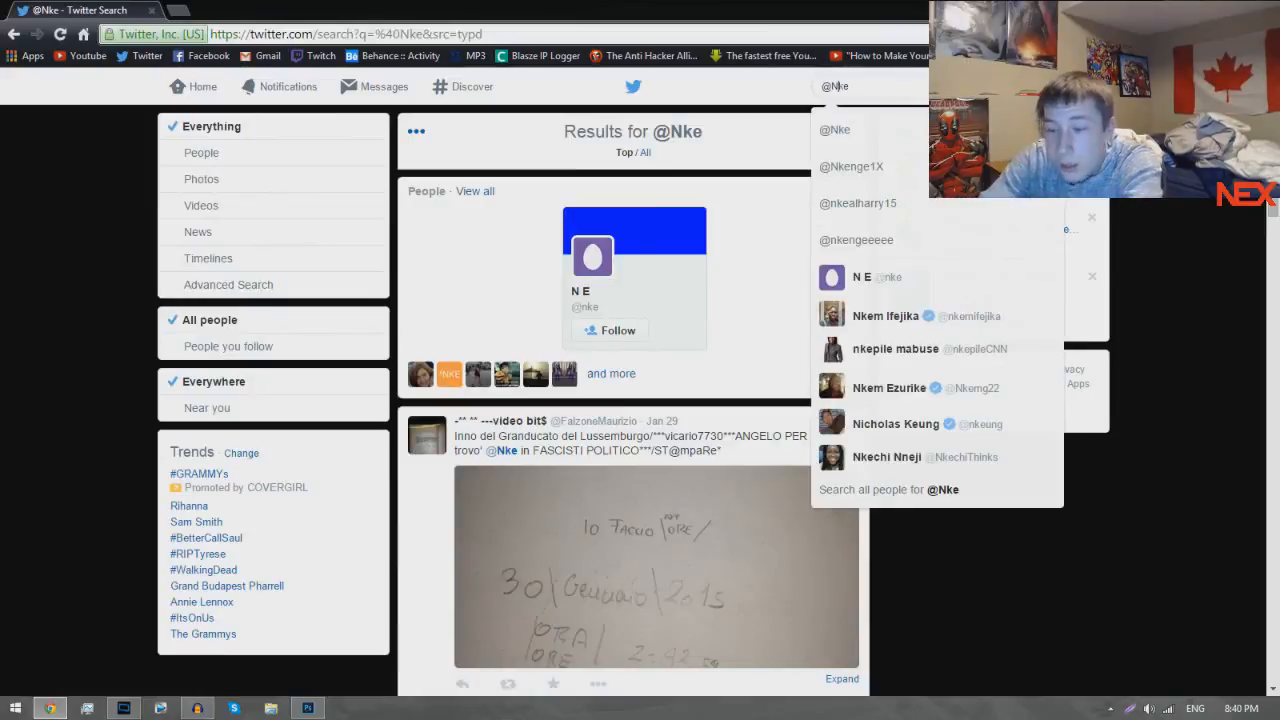
{"action": "type", "text": "i"}
{"action": "key", "text": "Return"}
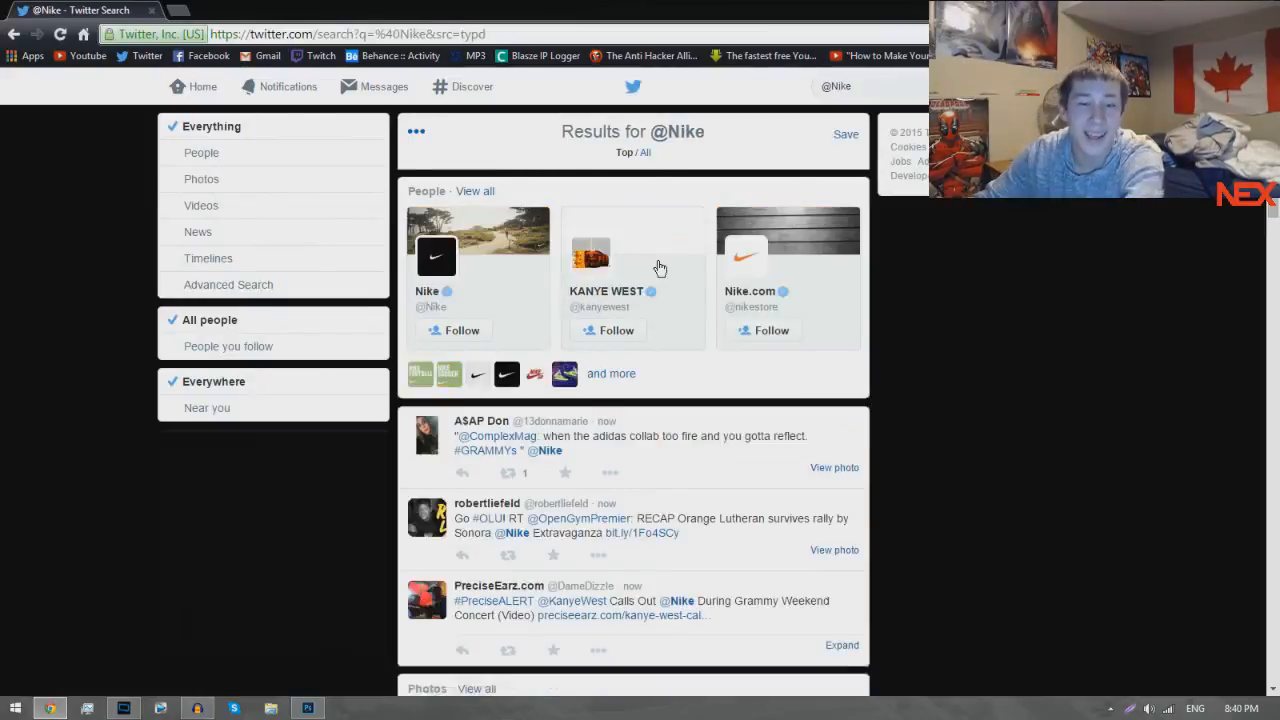
{"action": "left_click", "coordinate": [443, 280]}
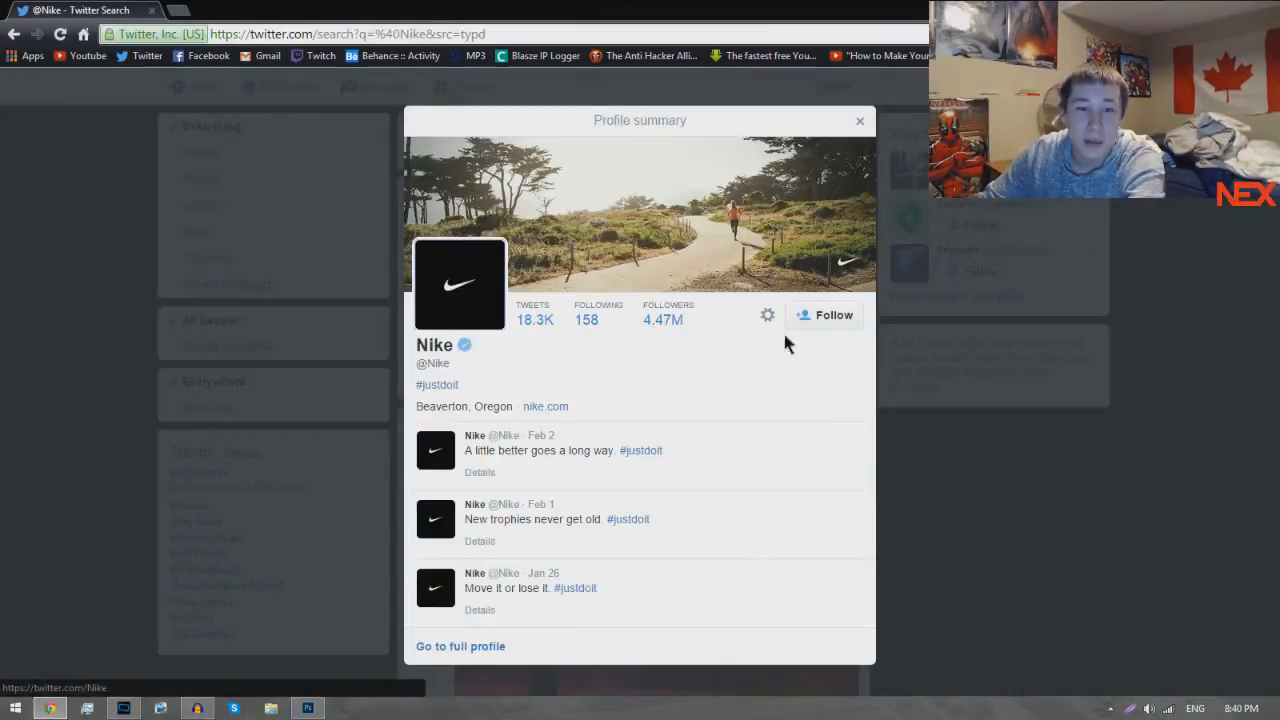
{"action": "scroll", "coordinate": [270, 552], "scroll_direction": "down", "scroll_amount": 5}
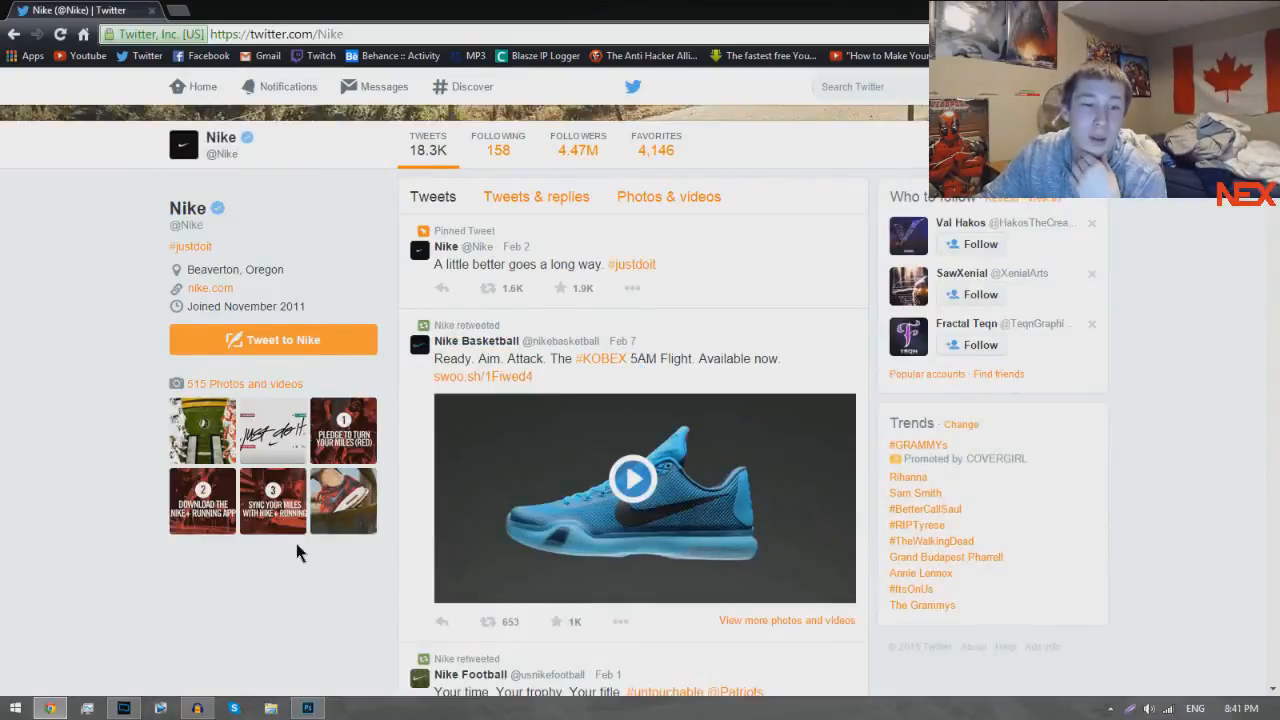
{"action": "left_click", "coordinate": [340, 420]}
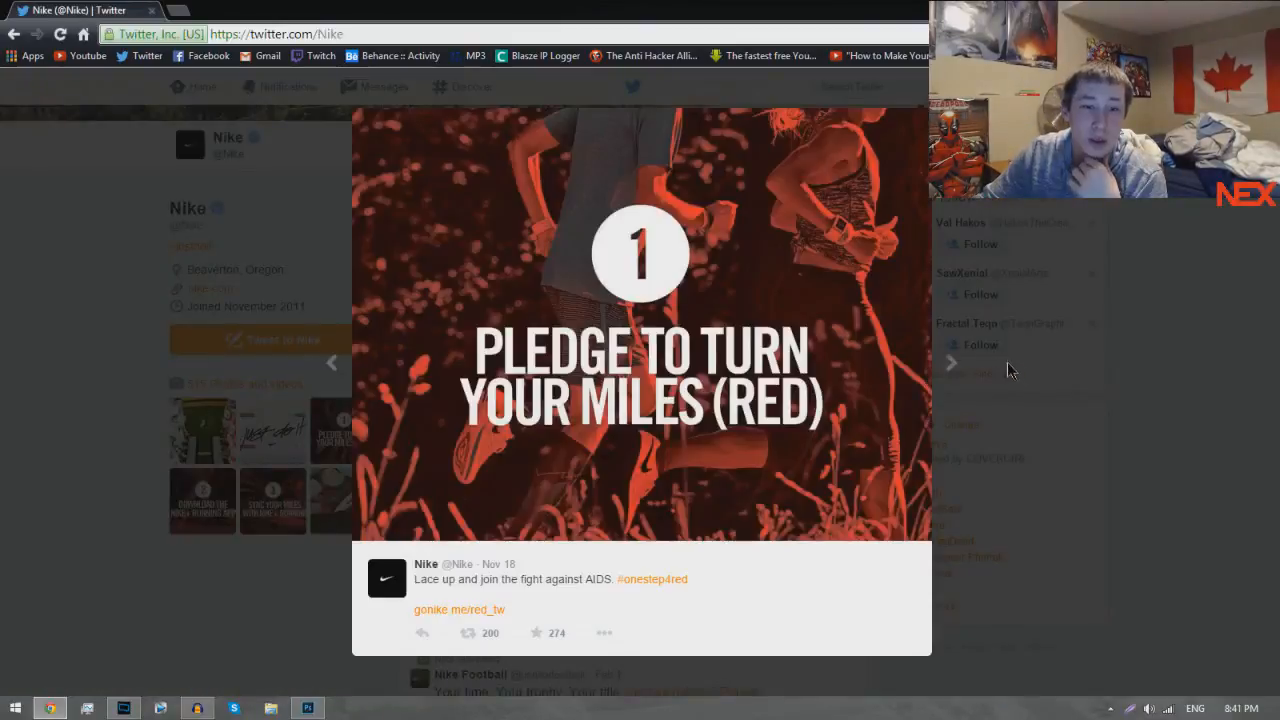
{"action": "left_click", "coordinate": [1108, 386]}
{"action": "left_click", "coordinate": [204, 430]}
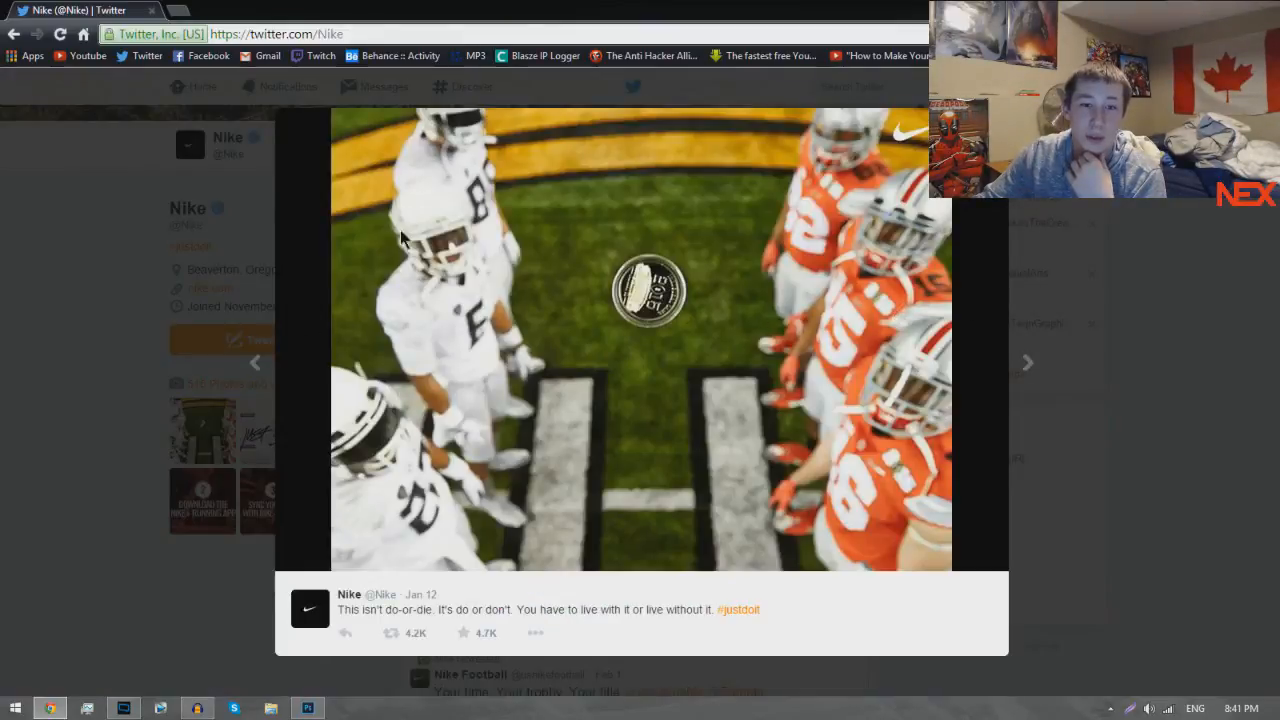
{"action": "left_click", "coordinate": [1085, 440]}
Open Nike's full photos and videos page and view the #LEBRON12 shoe photo enlarged, then close it.
{"action": "left_click", "coordinate": [222, 385]}
{"action": "scroll", "coordinate": [423, 443], "scroll_direction": "down", "scroll_amount": 5}
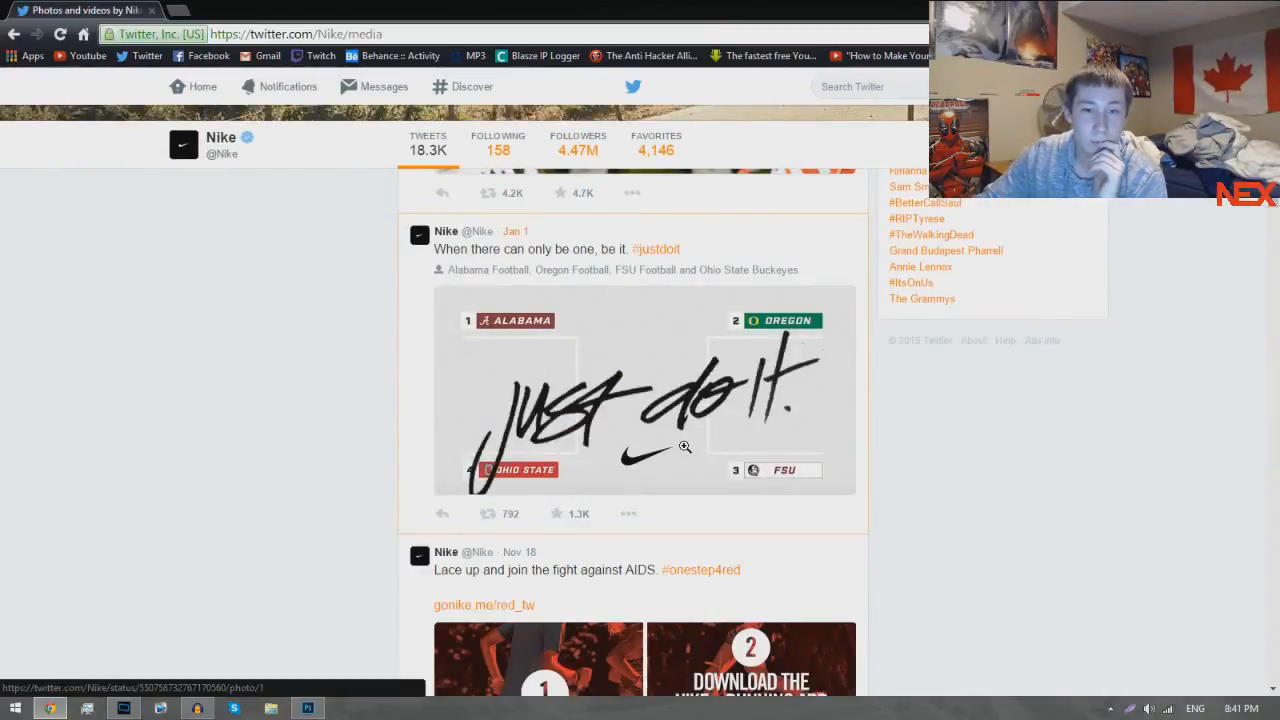
{"action": "scroll", "coordinate": [685, 446], "scroll_direction": "down", "scroll_amount": 10}
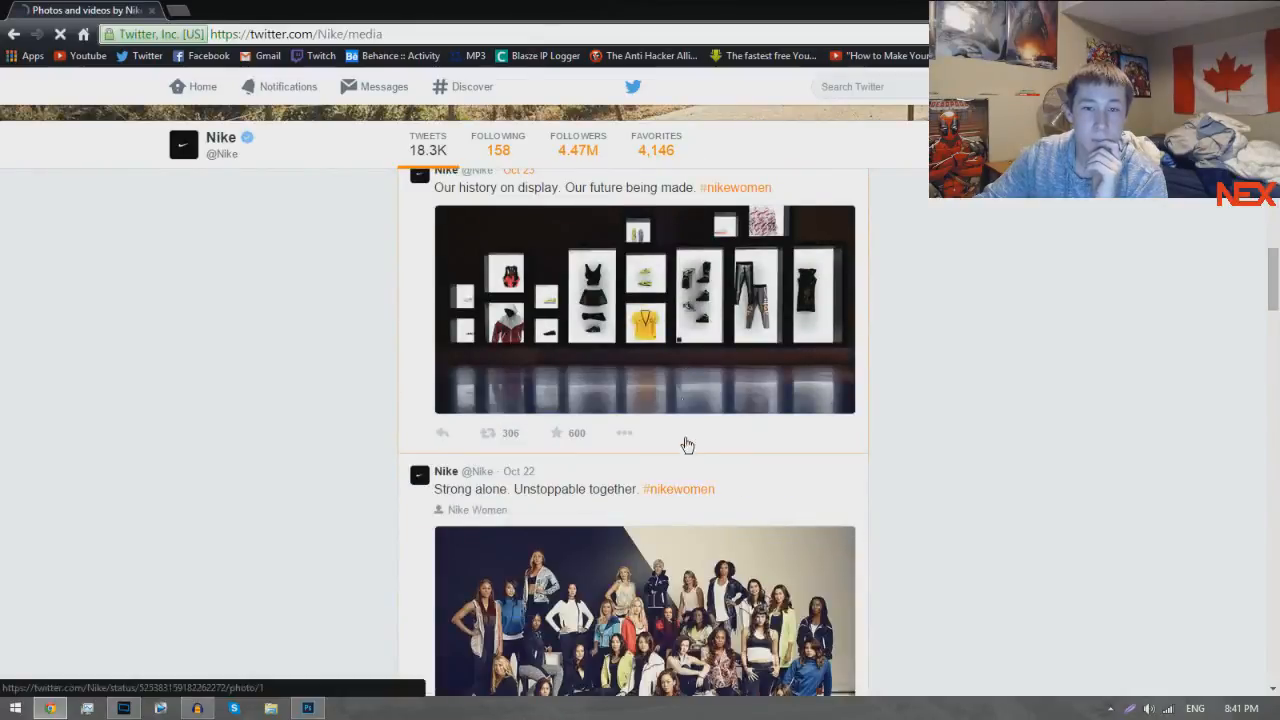
{"action": "scroll", "coordinate": [685, 420], "scroll_direction": "down", "scroll_amount": 8}
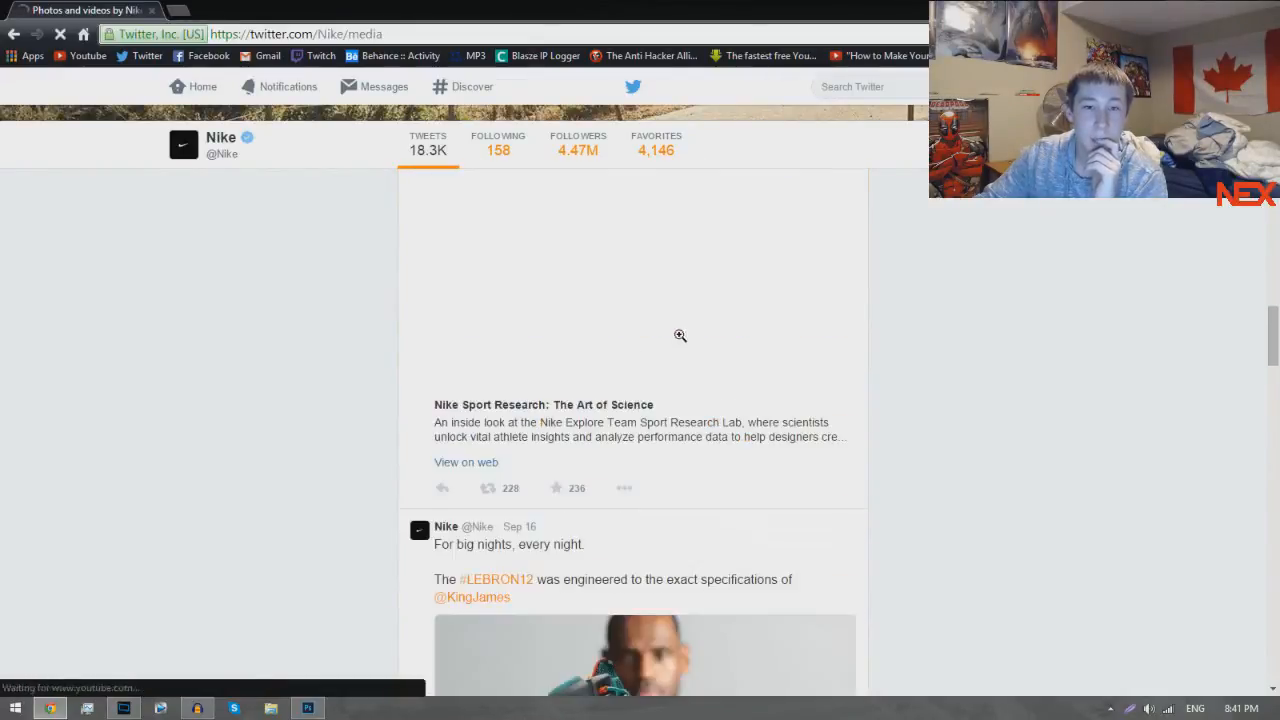
{"action": "scroll", "coordinate": [679, 336], "scroll_direction": "down", "scroll_amount": 5}
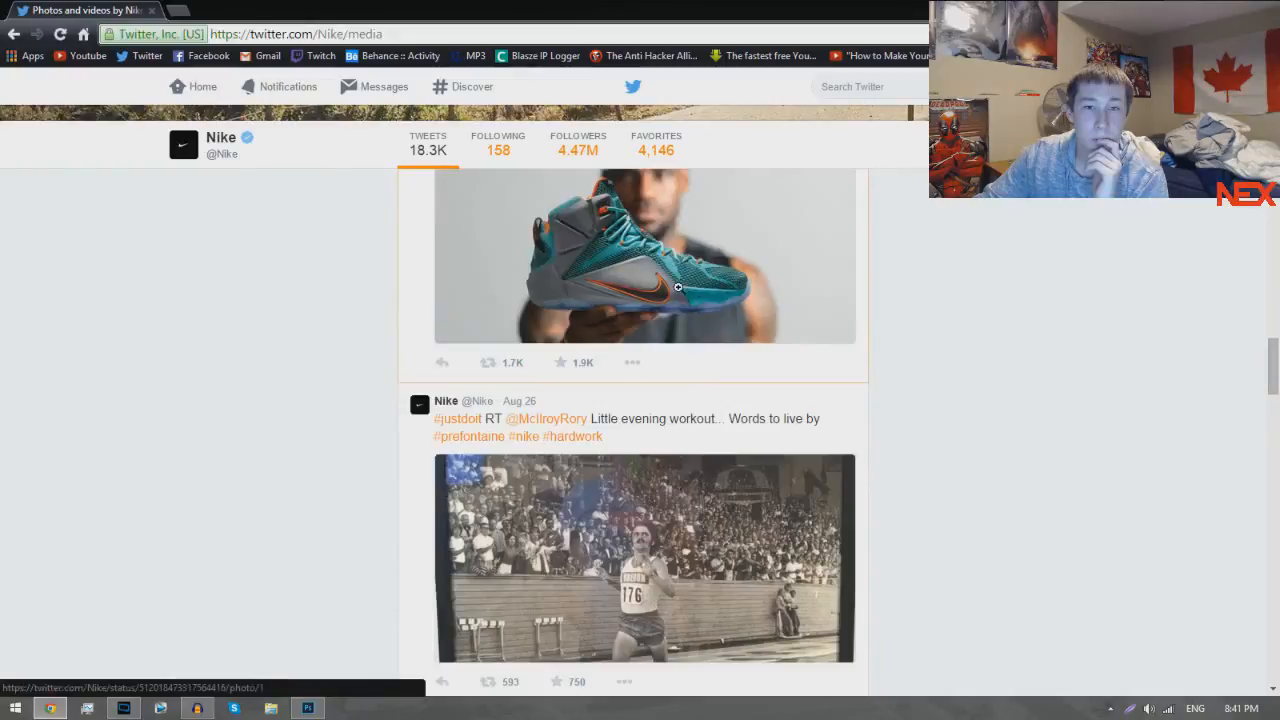
{"action": "left_click", "coordinate": [677, 287]}
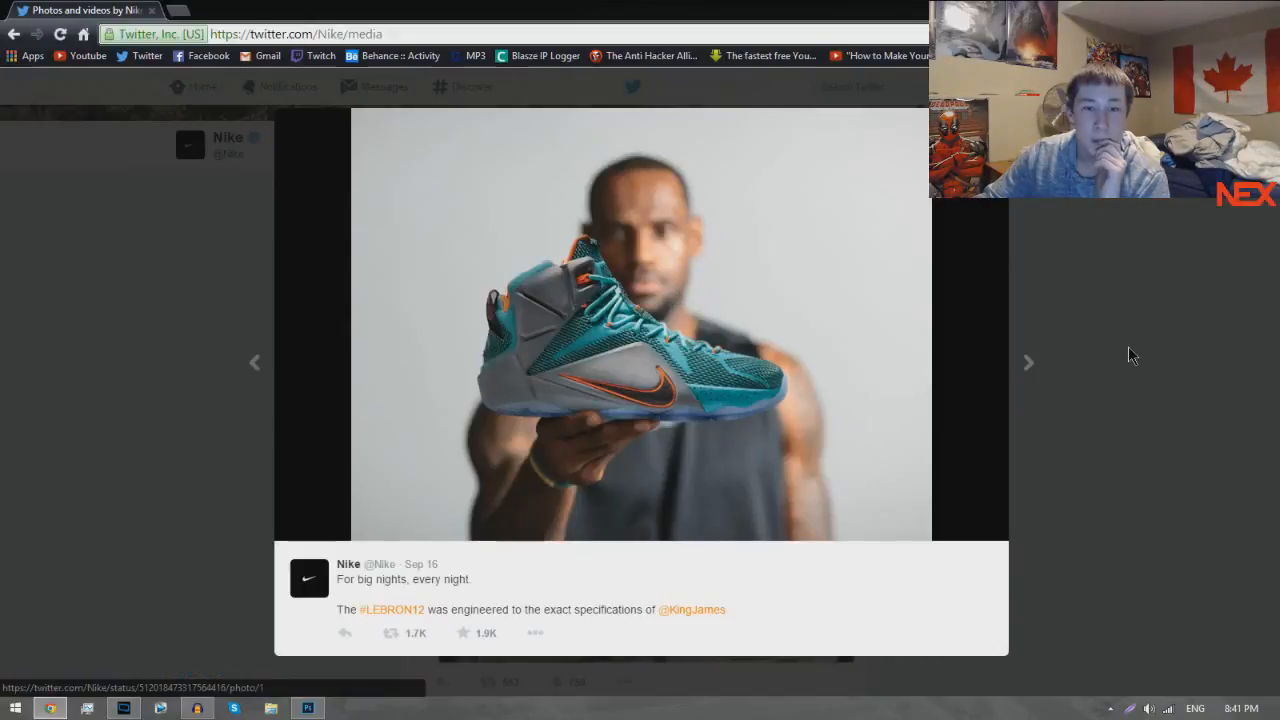
{"action": "left_click", "coordinate": [1129, 355]}
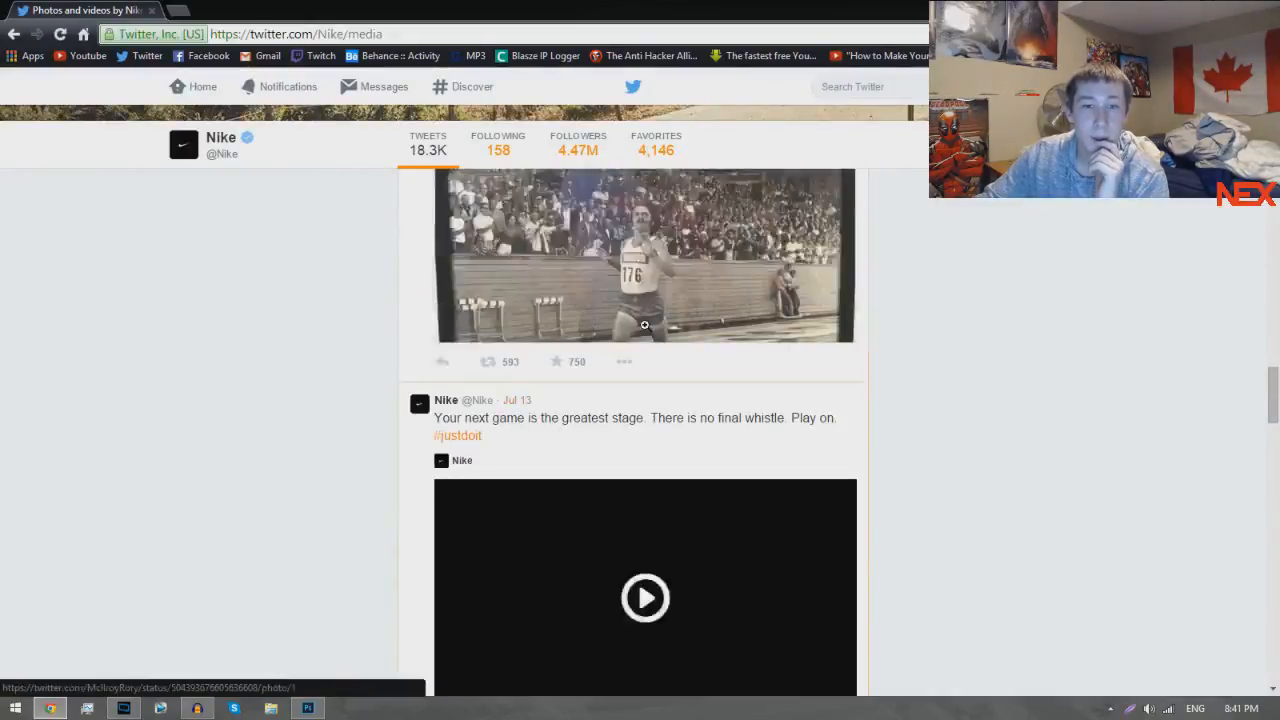
View the black shoe, jacket and white shoe photos of the Apr 15 #nikefc post enlarged, and close the viewer.
{"action": "scroll", "coordinate": [646, 335], "scroll_direction": "down", "scroll_amount": 10}
{"action": "scroll", "coordinate": [648, 344], "scroll_direction": "down", "scroll_amount": 10}
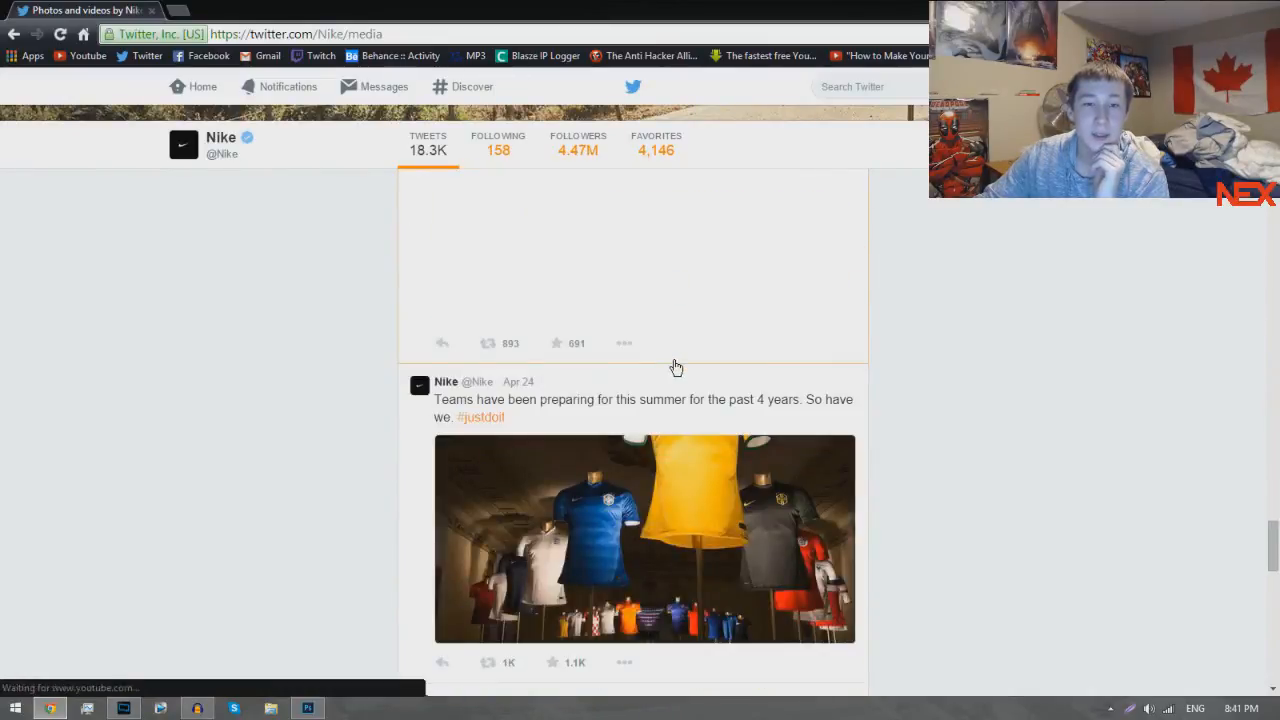
{"action": "scroll", "coordinate": [676, 368], "scroll_direction": "down", "scroll_amount": 5}
{"action": "left_click", "coordinate": [597, 337]}
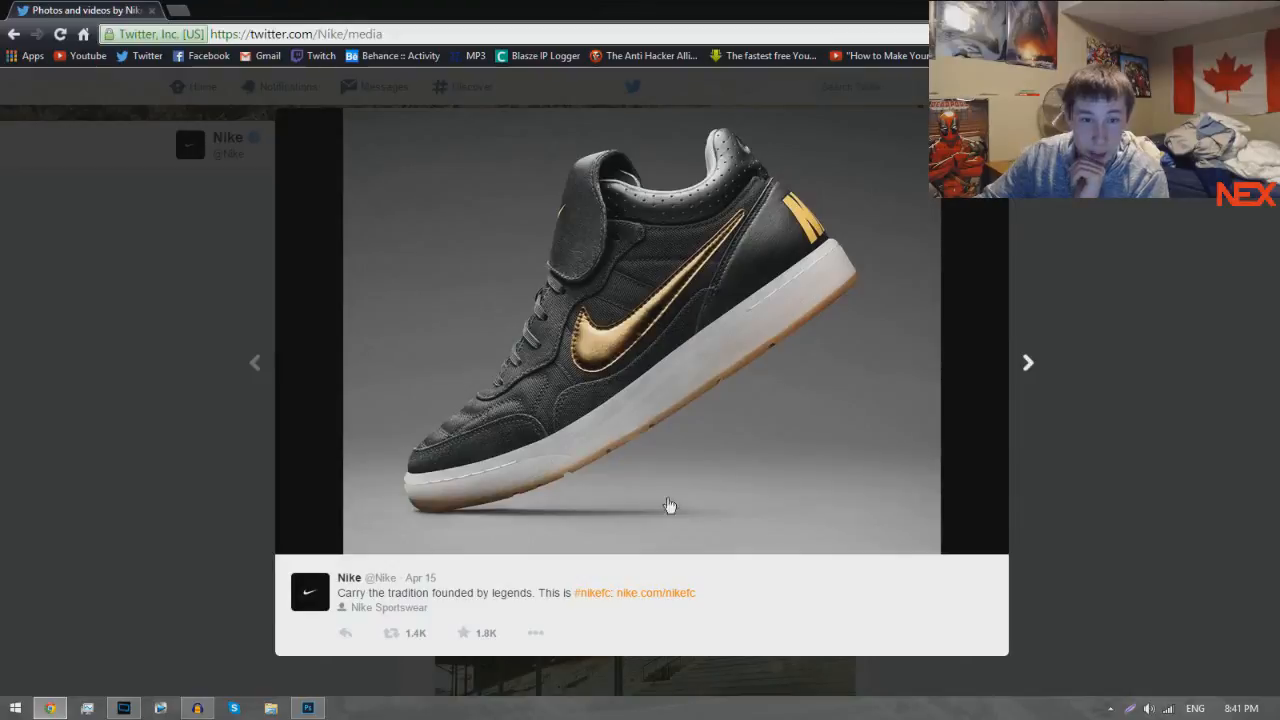
{"action": "left_click", "coordinate": [1044, 377]}
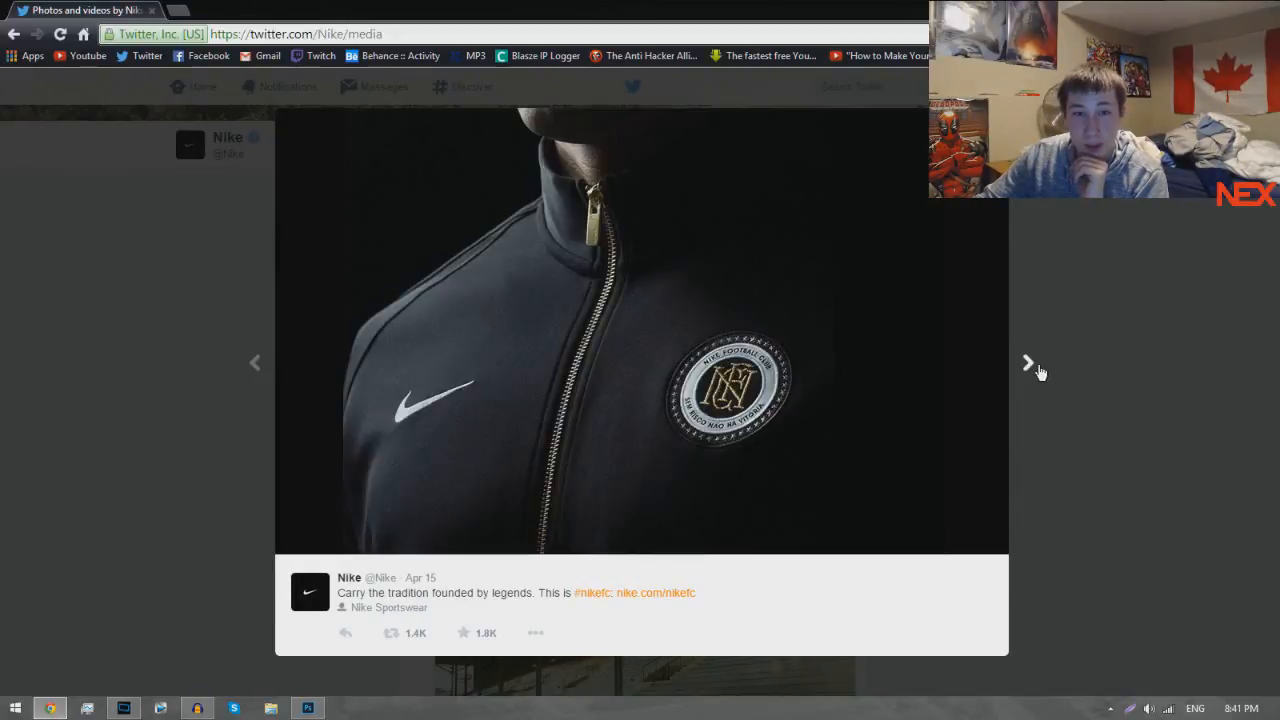
{"action": "left_click", "coordinate": [1046, 370]}
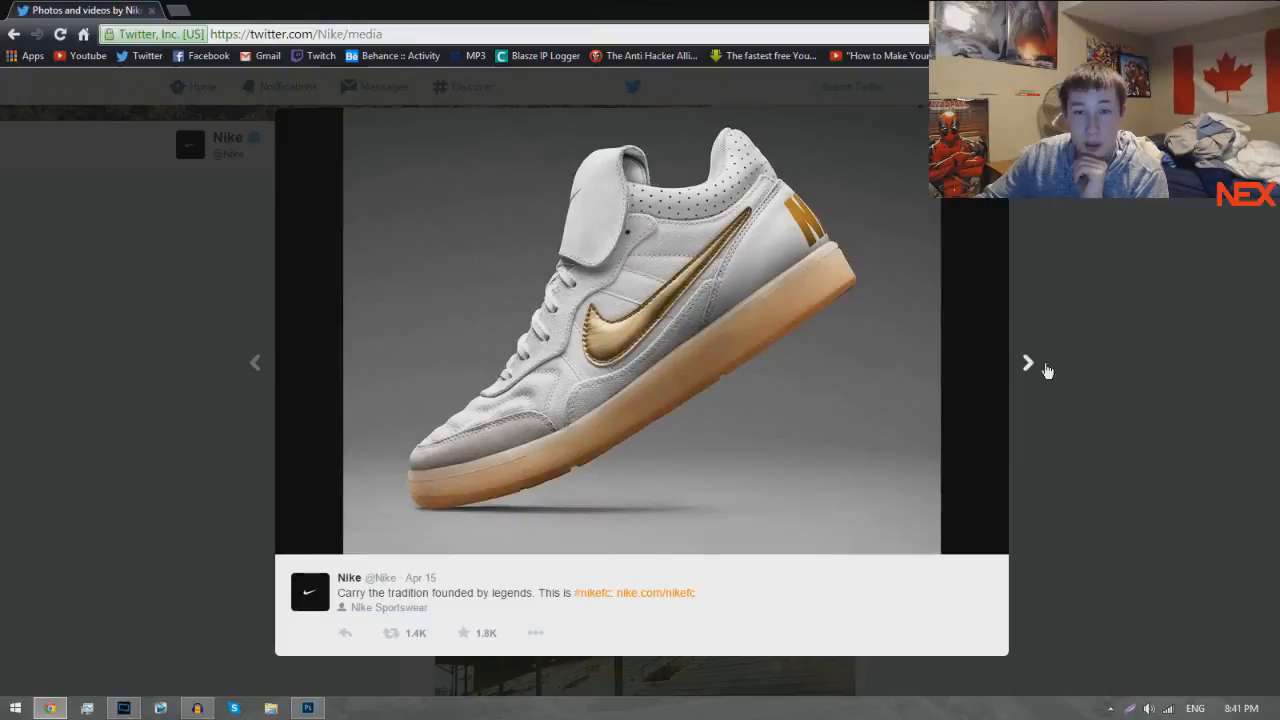
{"action": "left_click", "coordinate": [1106, 400]}
Browse the April and March posts on Nike's photos and videos page for graphic design examples.
{"action": "scroll", "coordinate": [806, 429], "scroll_direction": "down", "scroll_amount": 10}
{"action": "scroll", "coordinate": [809, 424], "scroll_direction": "down", "scroll_amount": 10}
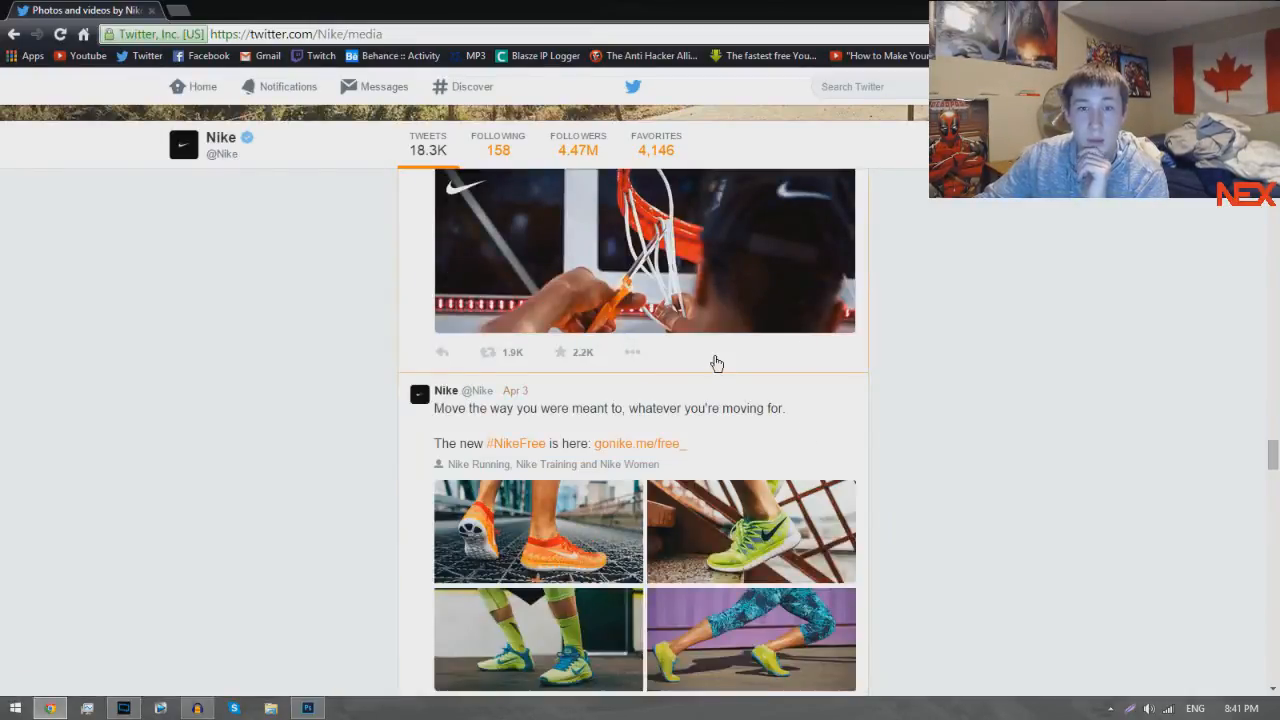
{"action": "scroll", "coordinate": [716, 363], "scroll_direction": "down", "scroll_amount": 2}
{"action": "scroll", "coordinate": [710, 357], "scroll_direction": "down", "scroll_amount": 12}
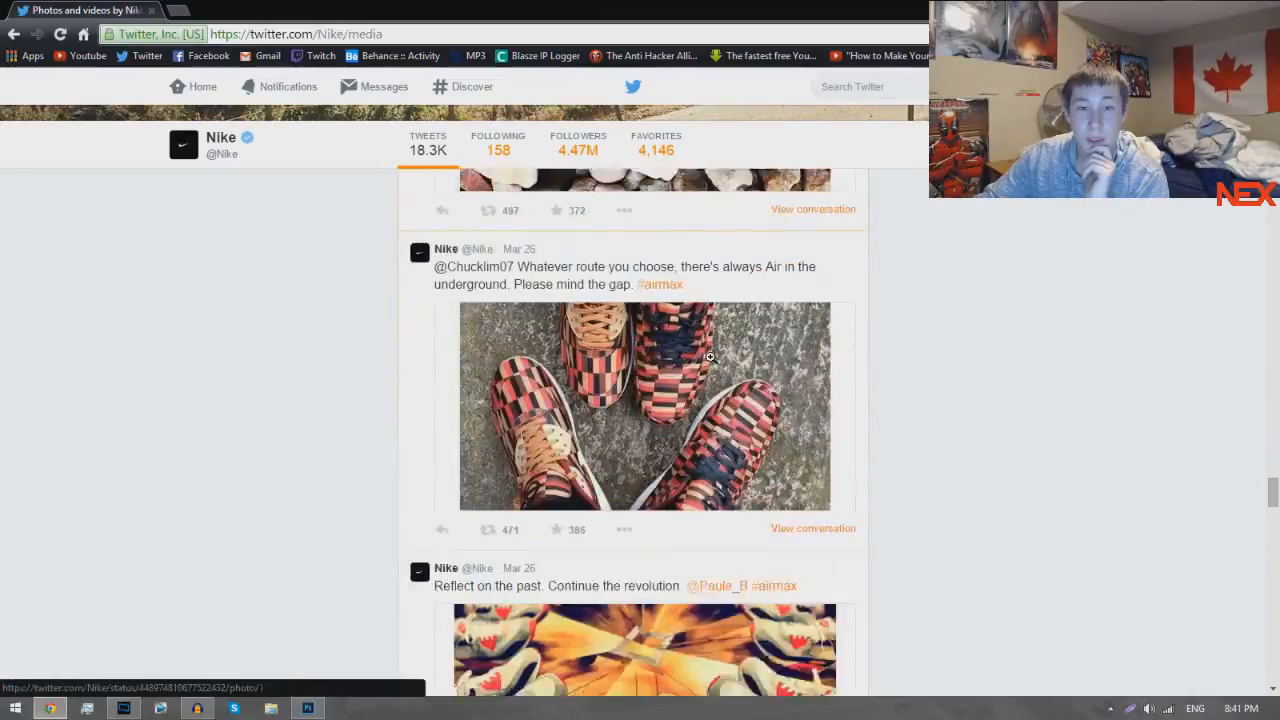
{"action": "scroll", "coordinate": [712, 364], "scroll_direction": "down", "scroll_amount": 12}
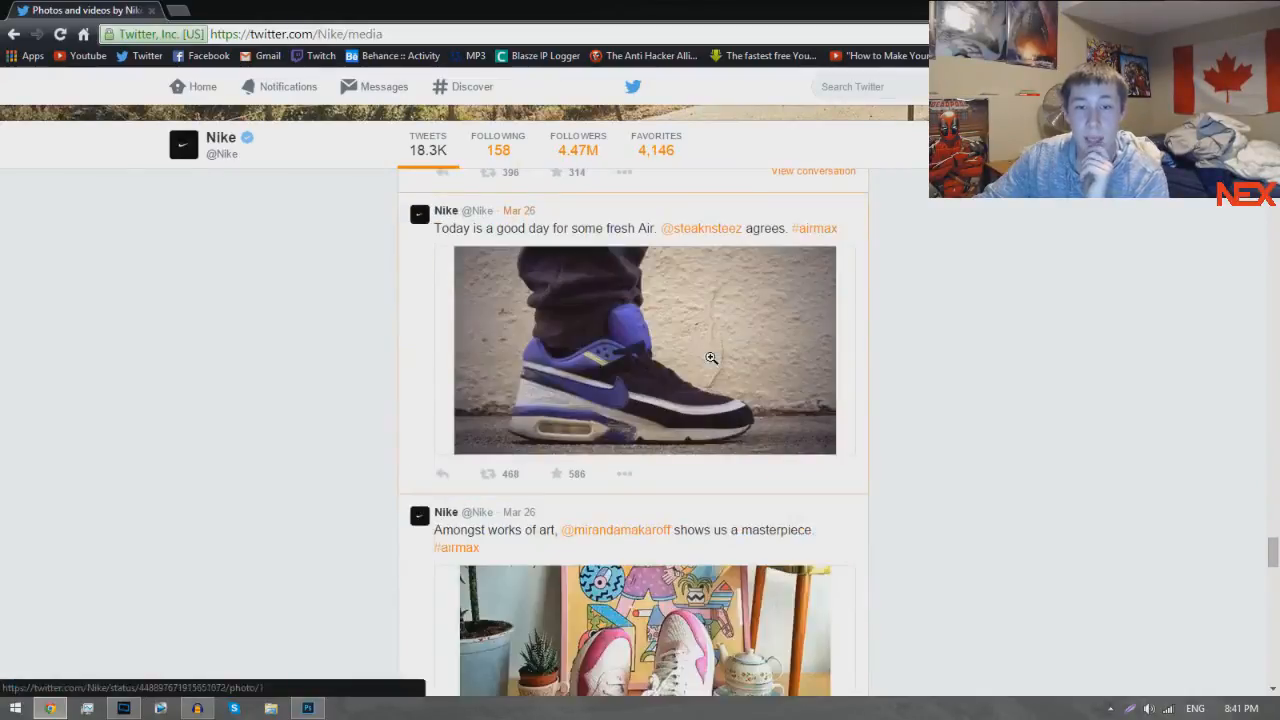
{"action": "scroll", "coordinate": [710, 354], "scroll_direction": "down", "scroll_amount": 12}
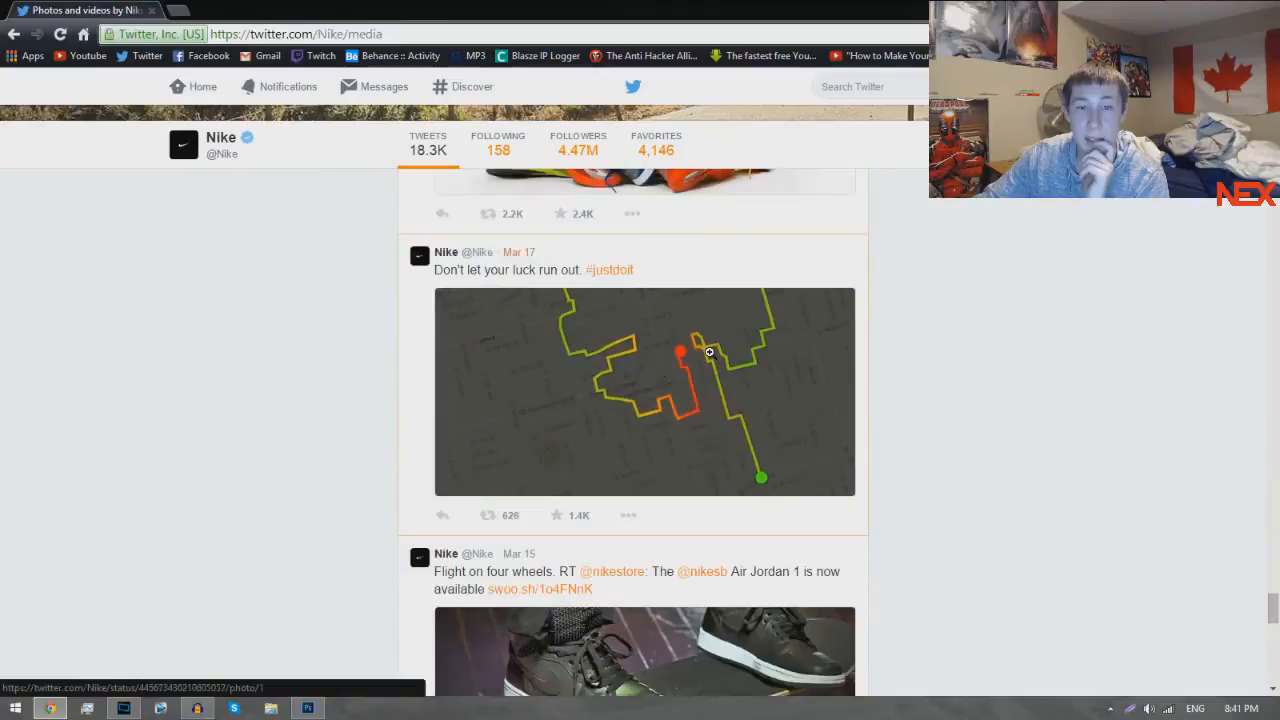
{"action": "scroll", "coordinate": [710, 358], "scroll_direction": "up", "scroll_amount": 5}
{"action": "scroll", "coordinate": [710, 357], "scroll_direction": "down", "scroll_amount": 3}
{"action": "scroll", "coordinate": [710, 357], "scroll_direction": "up", "scroll_amount": 3}
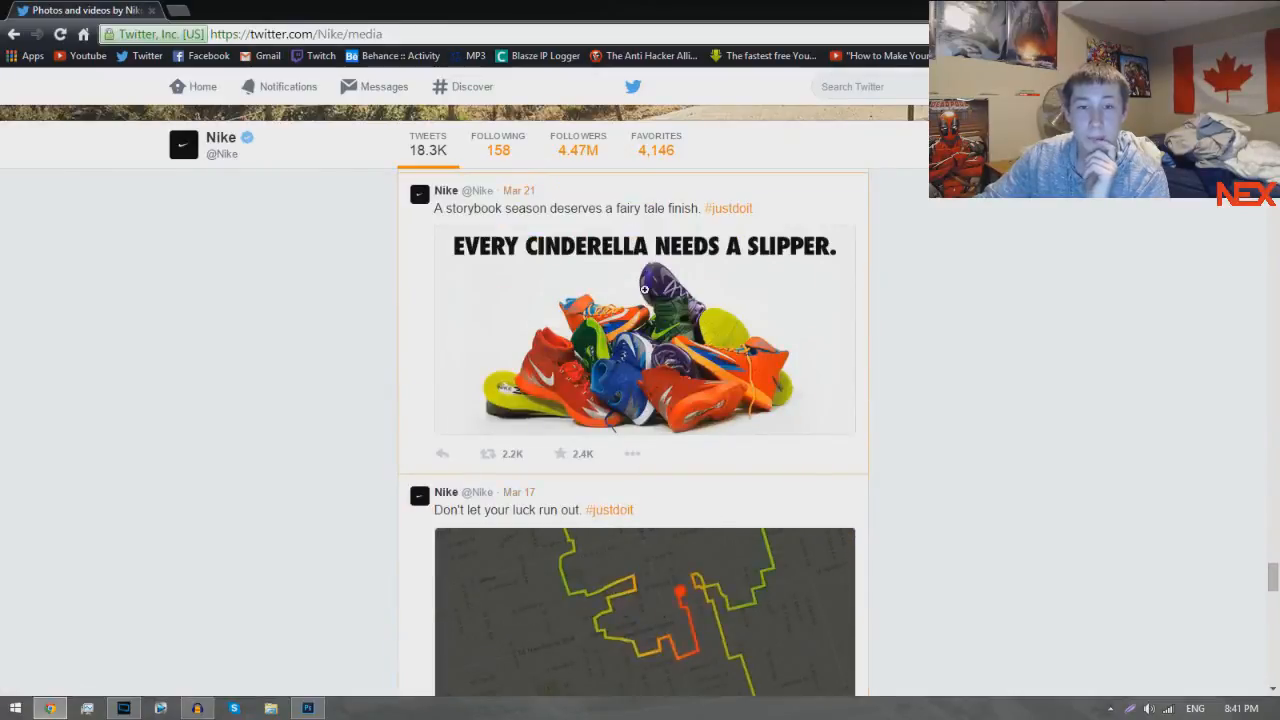
Find Nike's 6 Dec 2013 "Winning In A Winter Wonderland" photo, view it enlarged and close it.
{"action": "scroll", "coordinate": [655, 300], "scroll_direction": "down", "scroll_amount": 10}
{"action": "scroll", "coordinate": [654, 318], "scroll_direction": "down", "scroll_amount": 8}
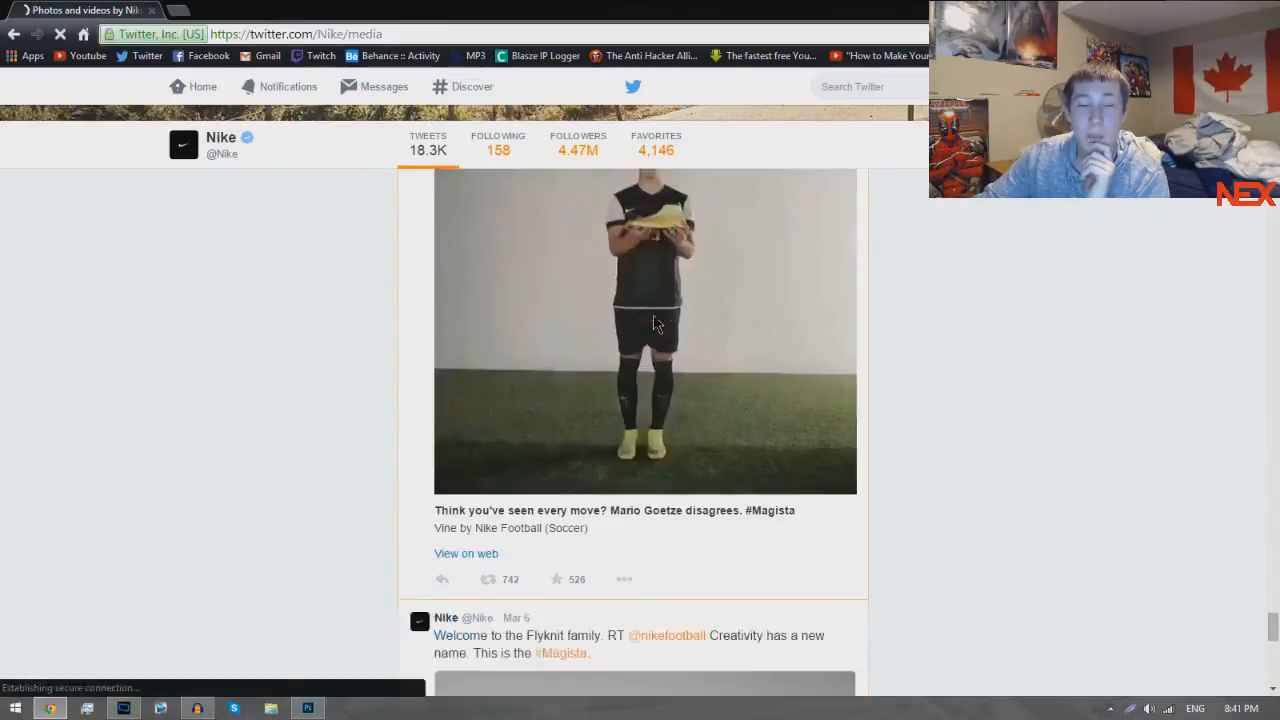
{"action": "scroll", "coordinate": [656, 320], "scroll_direction": "down", "scroll_amount": 10}
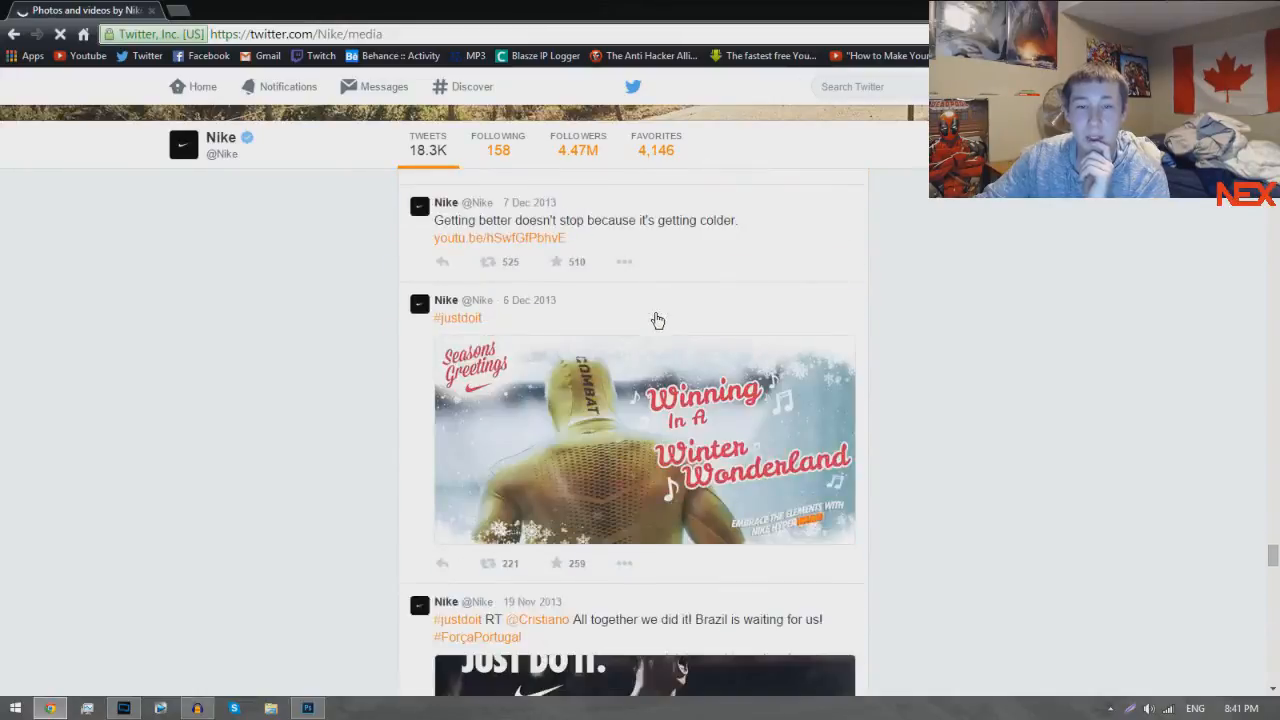
{"action": "left_click", "coordinate": [646, 366]}
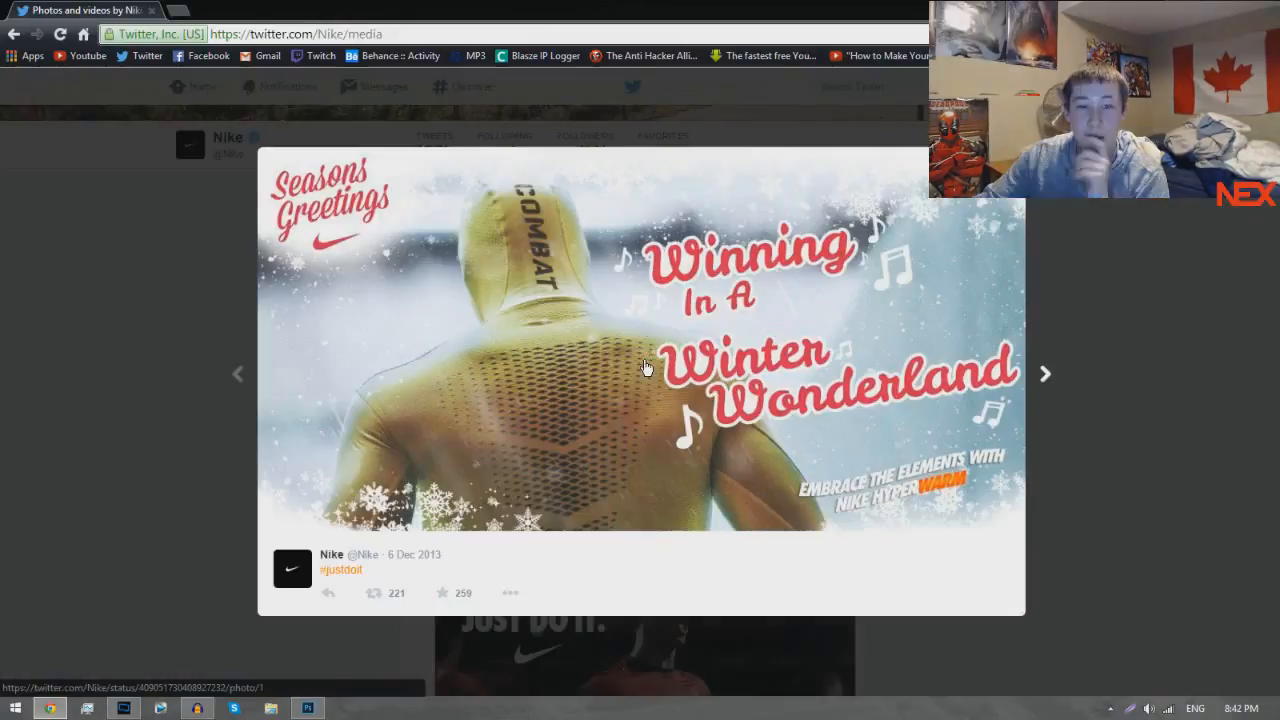
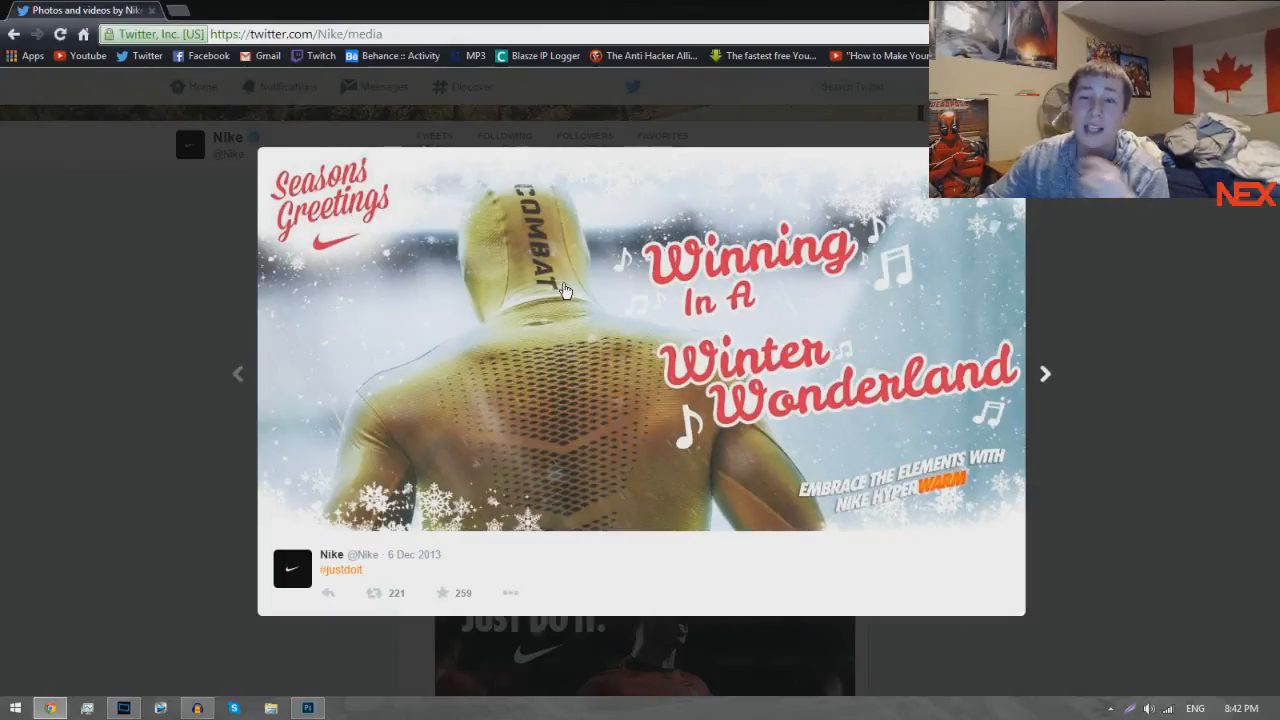
{"action": "left_click", "coordinate": [843, 124]}
Switch to Photoshop and make the Base copy 3 layer with the diagonal swipe visible.
{"action": "left_click", "coordinate": [308, 708]}
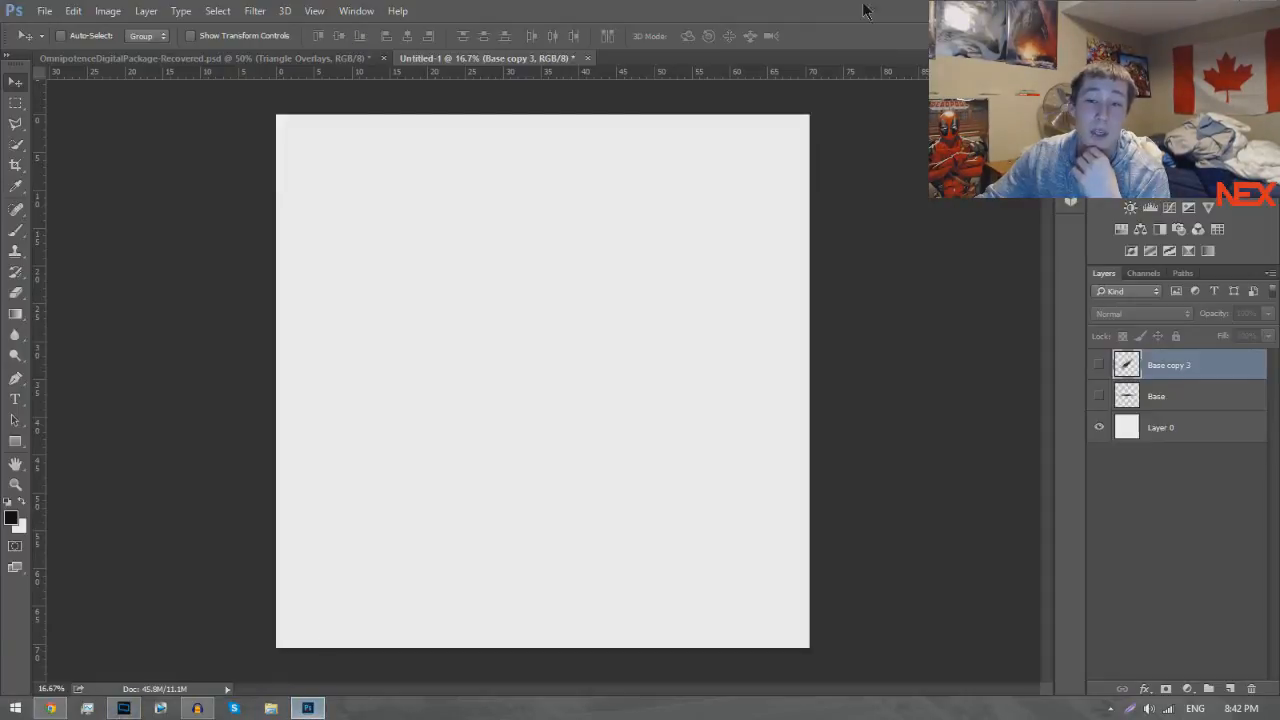
{"action": "left_click", "coordinate": [1101, 364]}
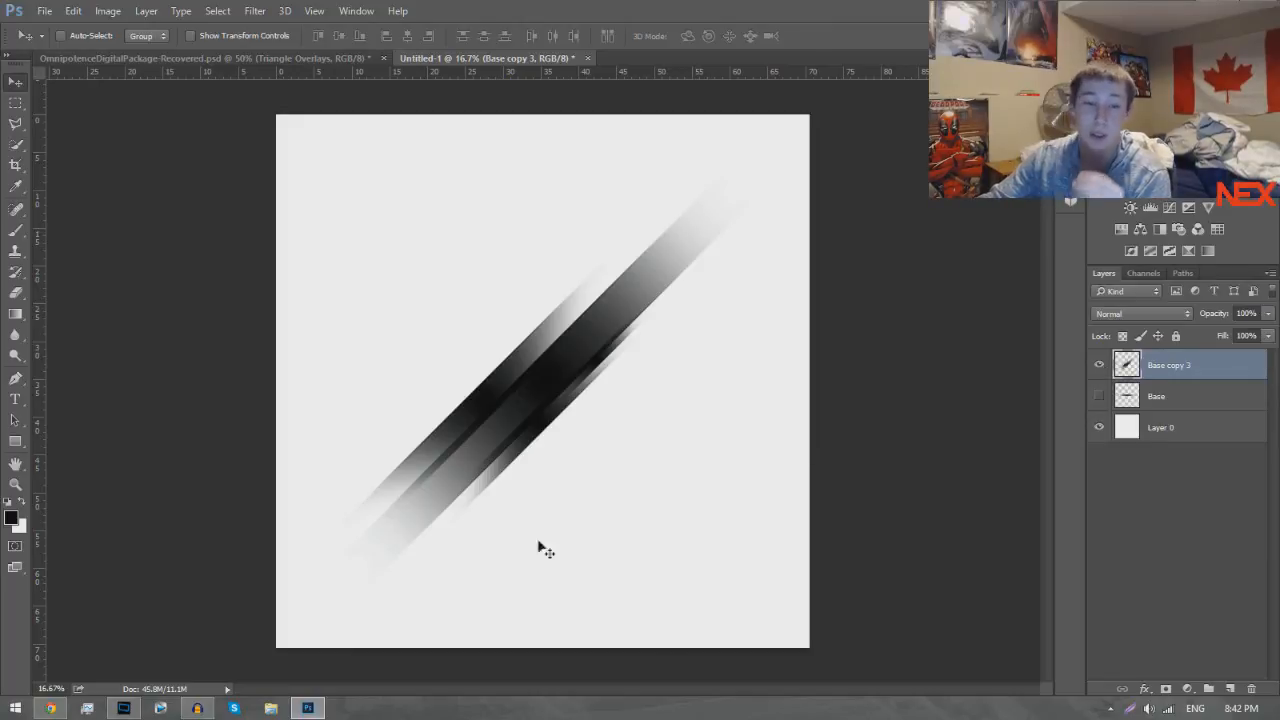
Switch back to Chrome and load google.ca in place of Nike's media page.
{"action": "left_click", "coordinate": [50, 708]}
{"action": "left_click", "coordinate": [320, 34]}
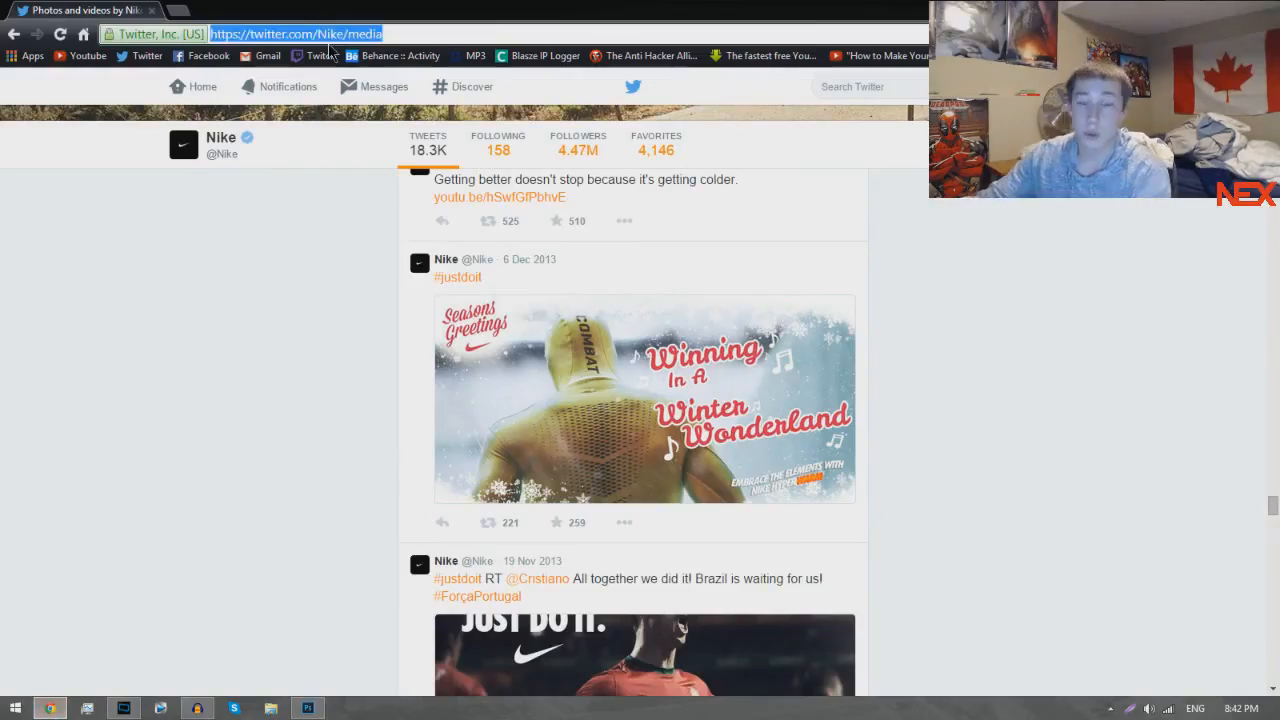
{"action": "type", "text": "google.ca"}
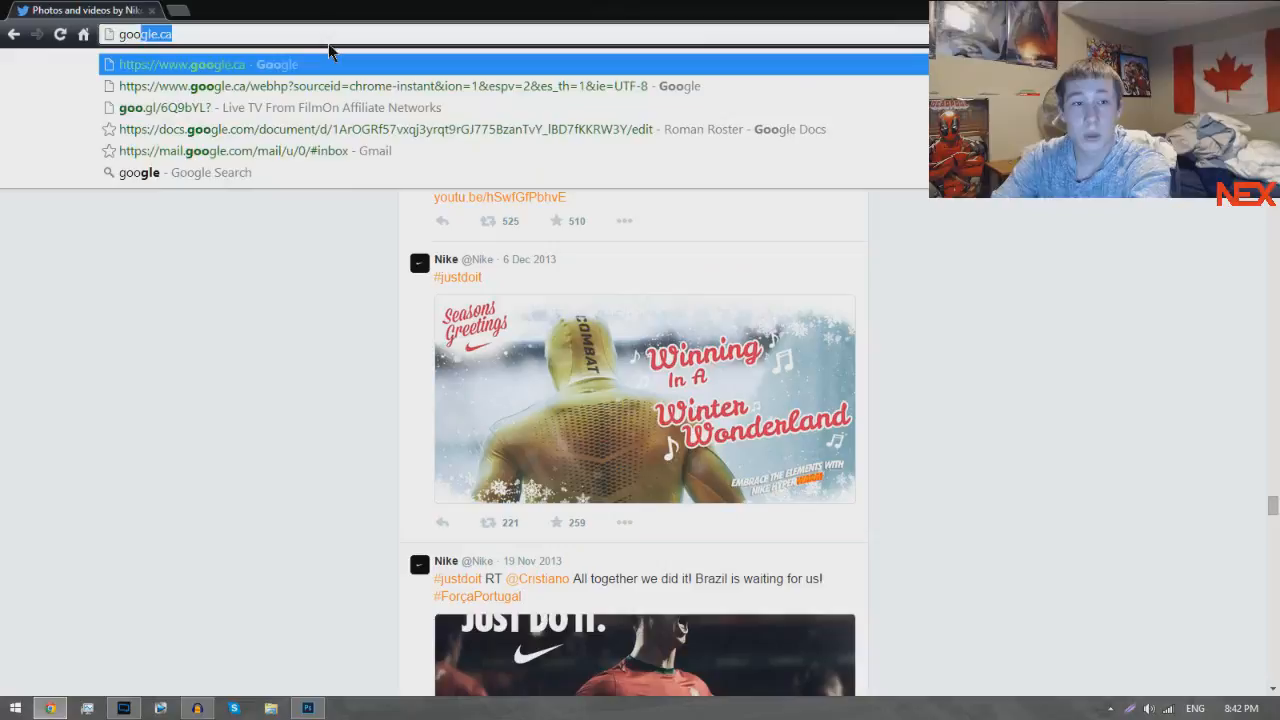
{"action": "key", "text": "Return"}
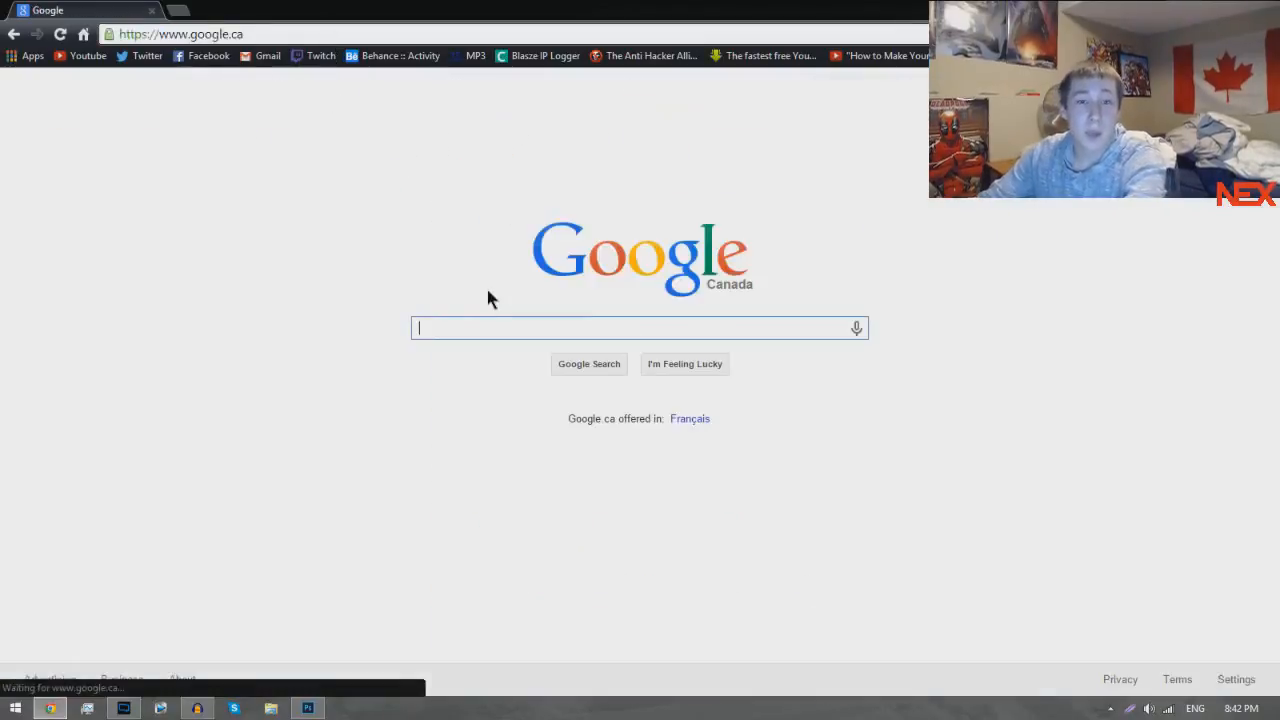
Search Google for "stocks" and look over the image results.
{"action": "type", "text": "stocks"}
{"action": "key", "text": "Return"}
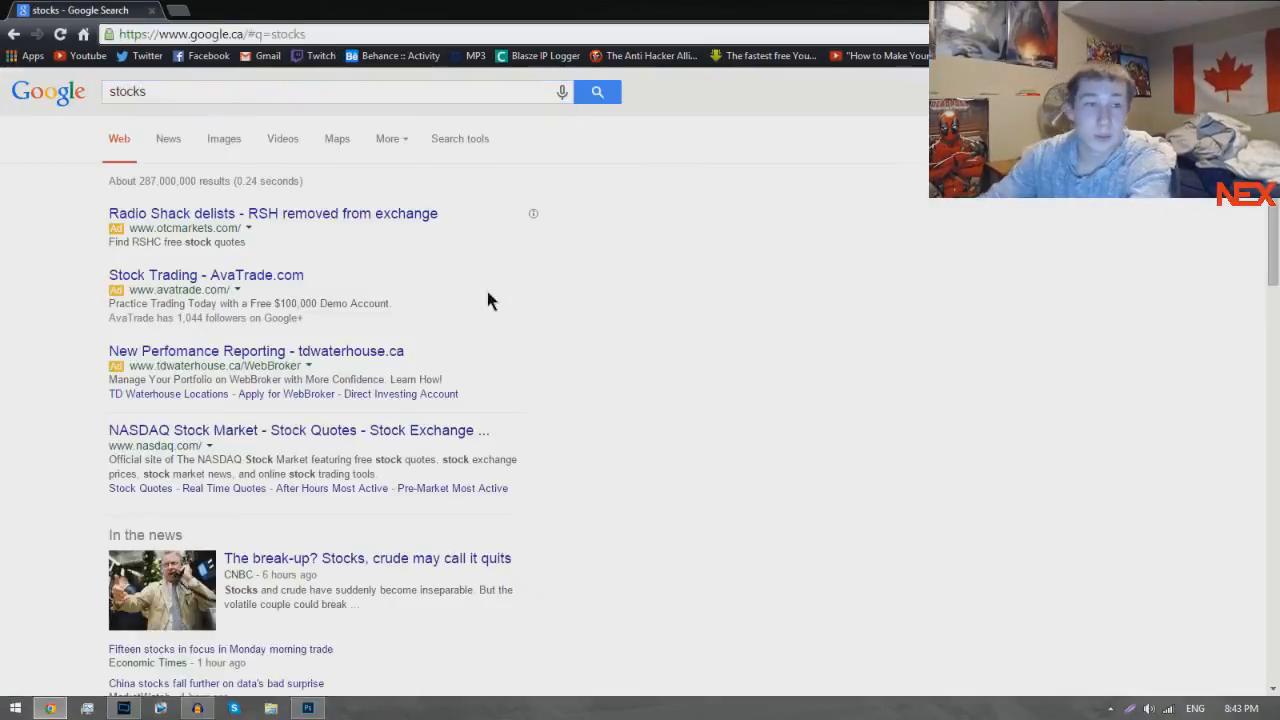
{"action": "left_click", "coordinate": [234, 136]}
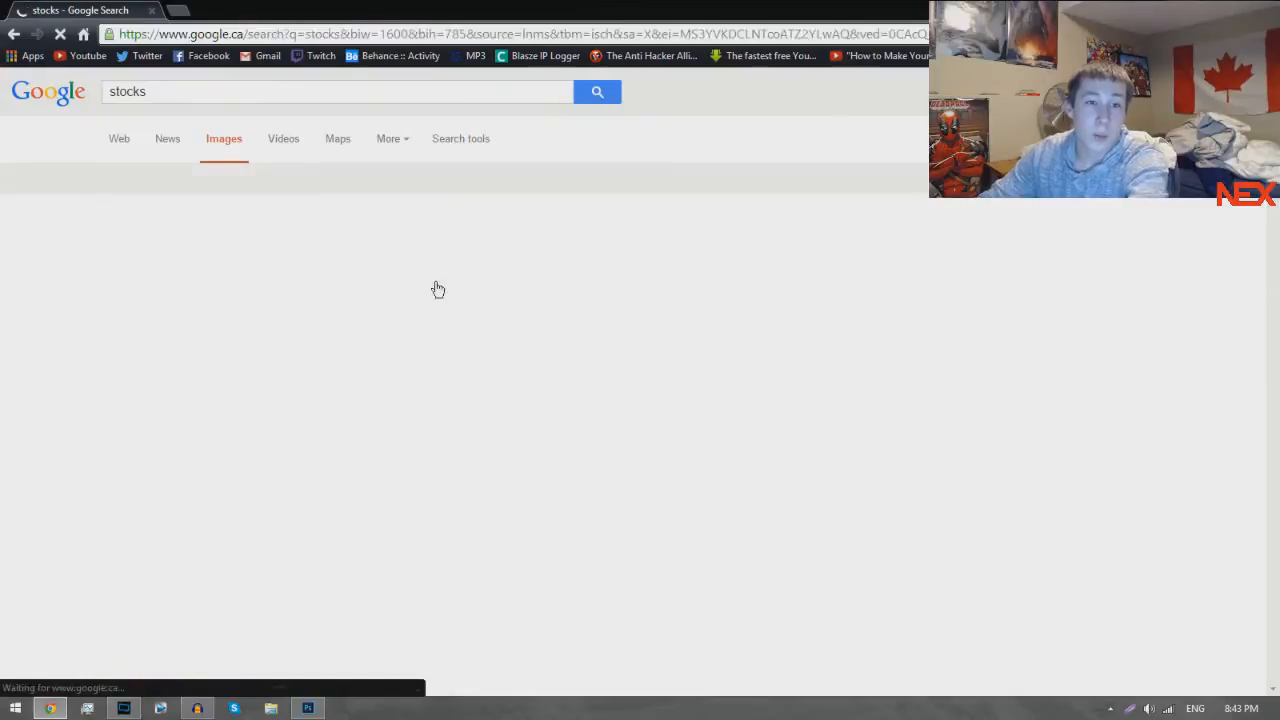
{"action": "scroll", "coordinate": [443, 272], "scroll_direction": "down", "scroll_amount": 3}
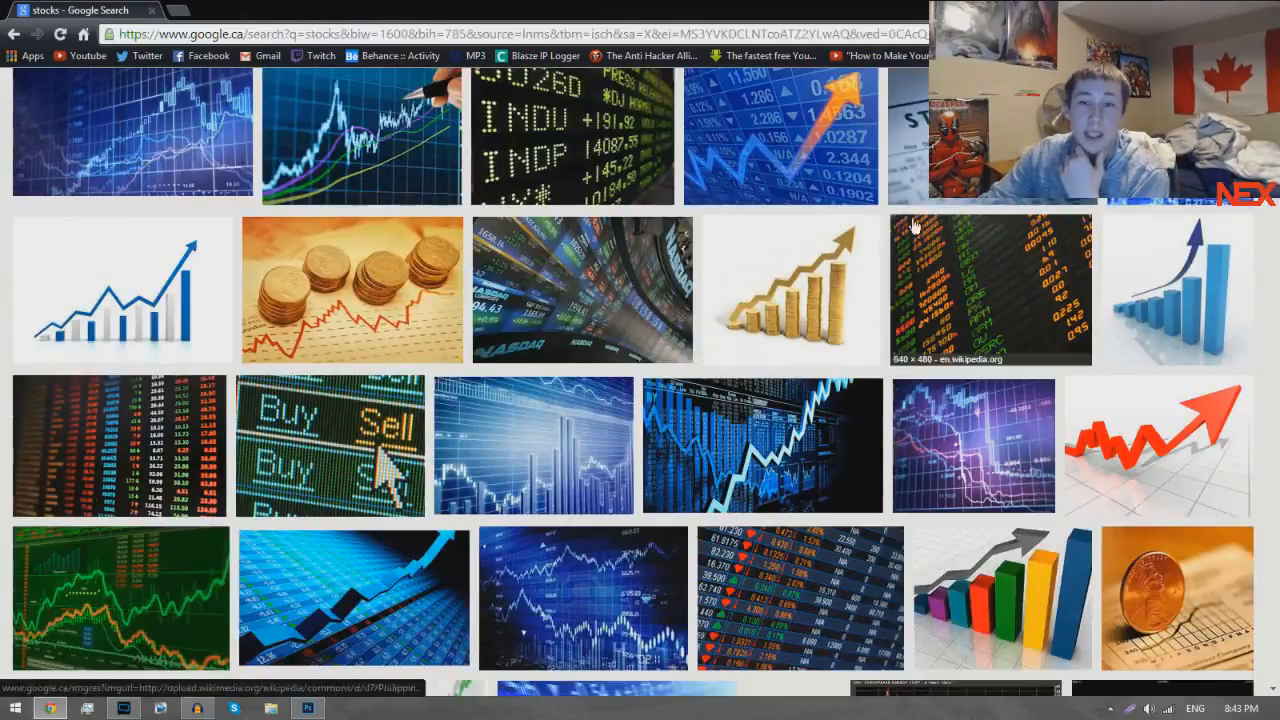
{"action": "scroll", "coordinate": [921, 234], "scroll_direction": "down", "scroll_amount": 2}
{"action": "scroll", "coordinate": [921, 234], "scroll_direction": "up", "scroll_amount": 5}
Refine the image search to "stocks for designers" and look through the results.
{"action": "left_click", "coordinate": [186, 91]}
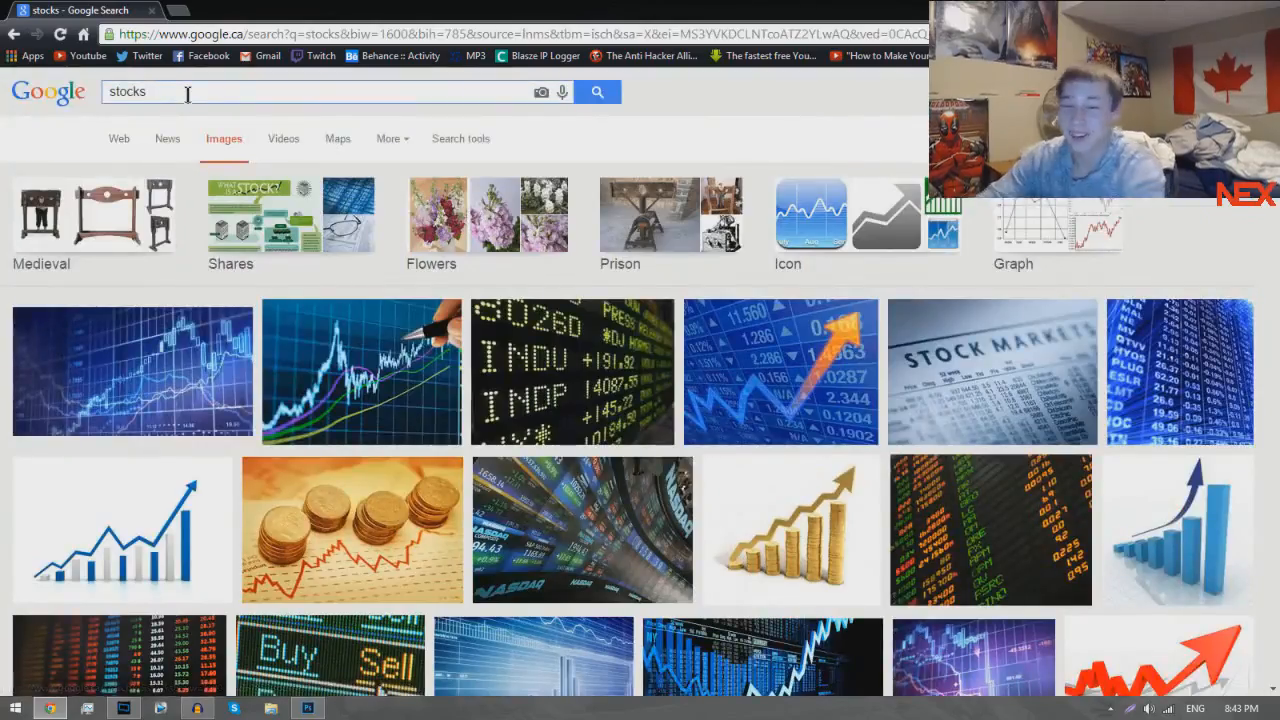
{"action": "type", "text": "for design"}
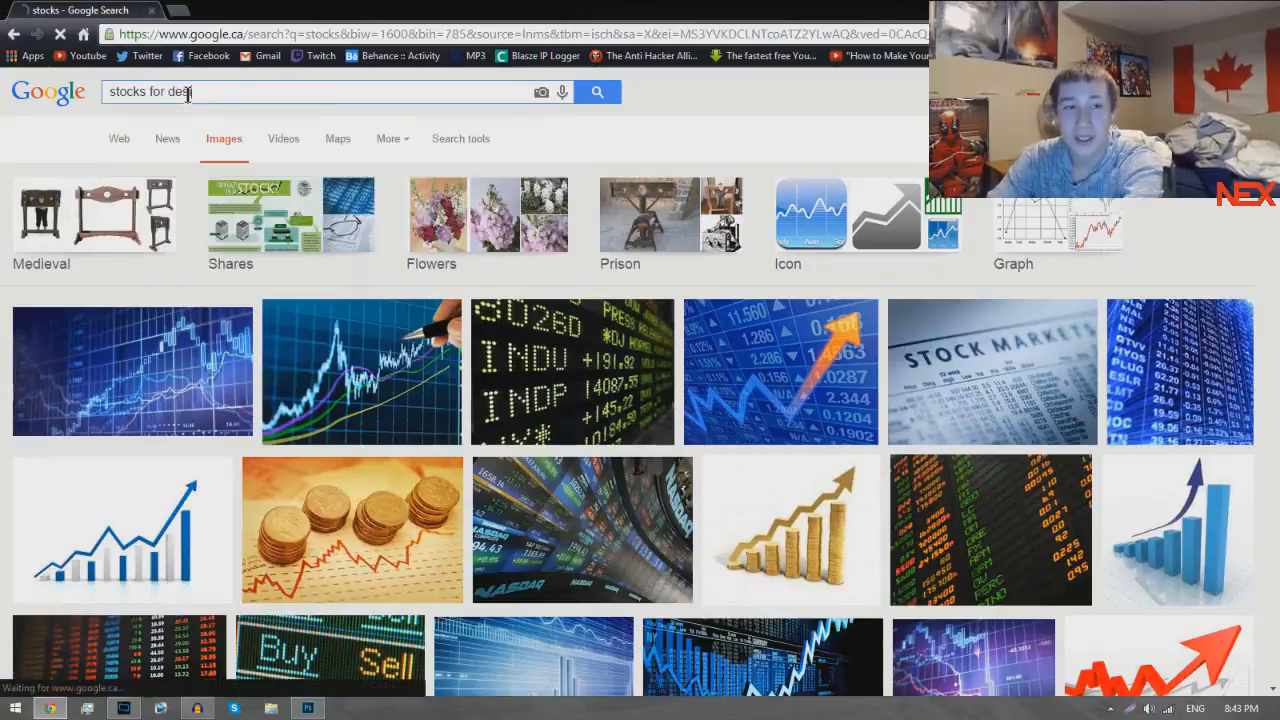
{"action": "type", "text": "ers"}
{"action": "key", "text": "Return"}
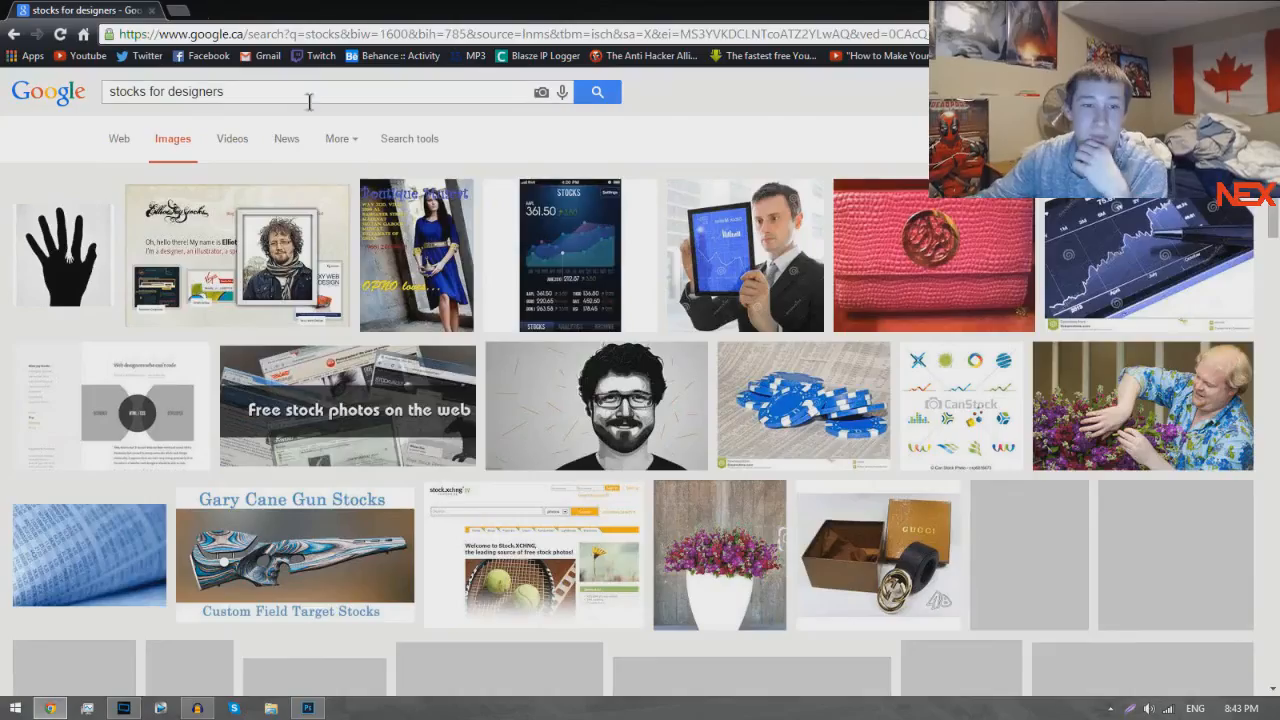
{"action": "scroll", "coordinate": [465, 305], "scroll_direction": "down", "scroll_amount": 5}
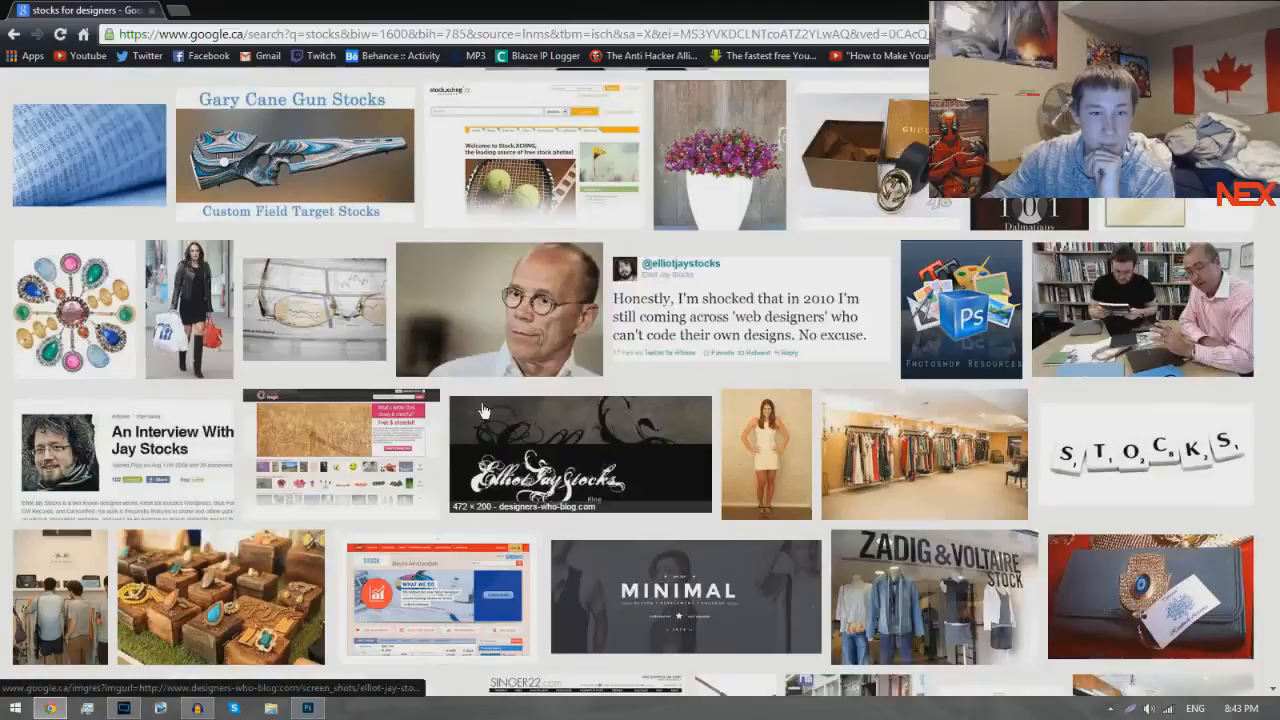
{"action": "scroll", "coordinate": [480, 399], "scroll_direction": "up", "scroll_amount": 8}
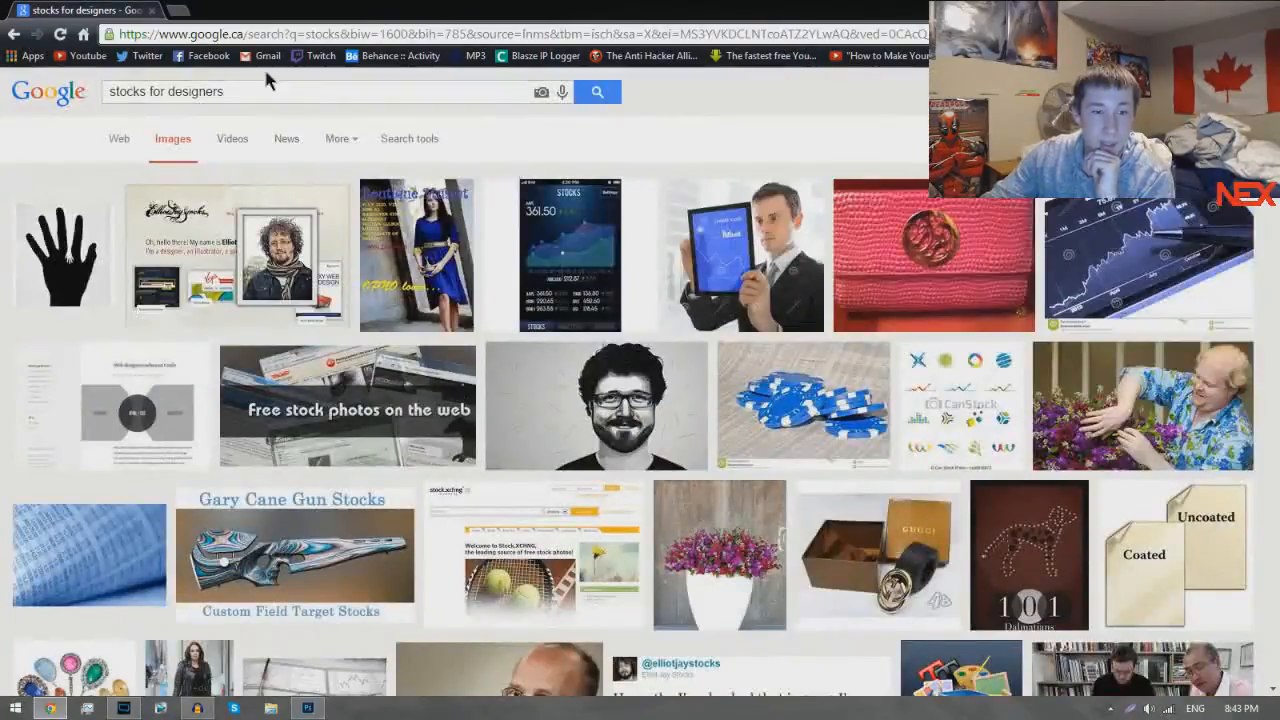
Replace the image search with "Photoshop stocks" and preview the purple light effect image.
{"action": "triple_click", "coordinate": [270, 86]}
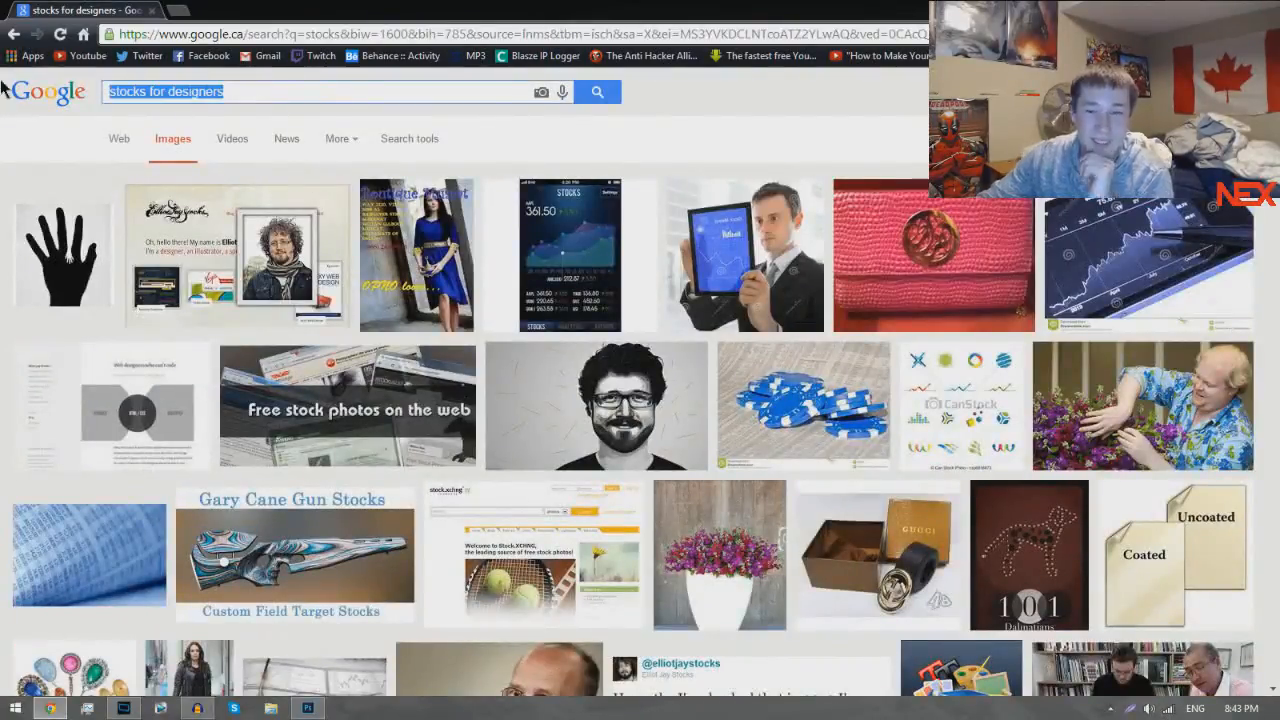
{"action": "type", "text": "Photos"}
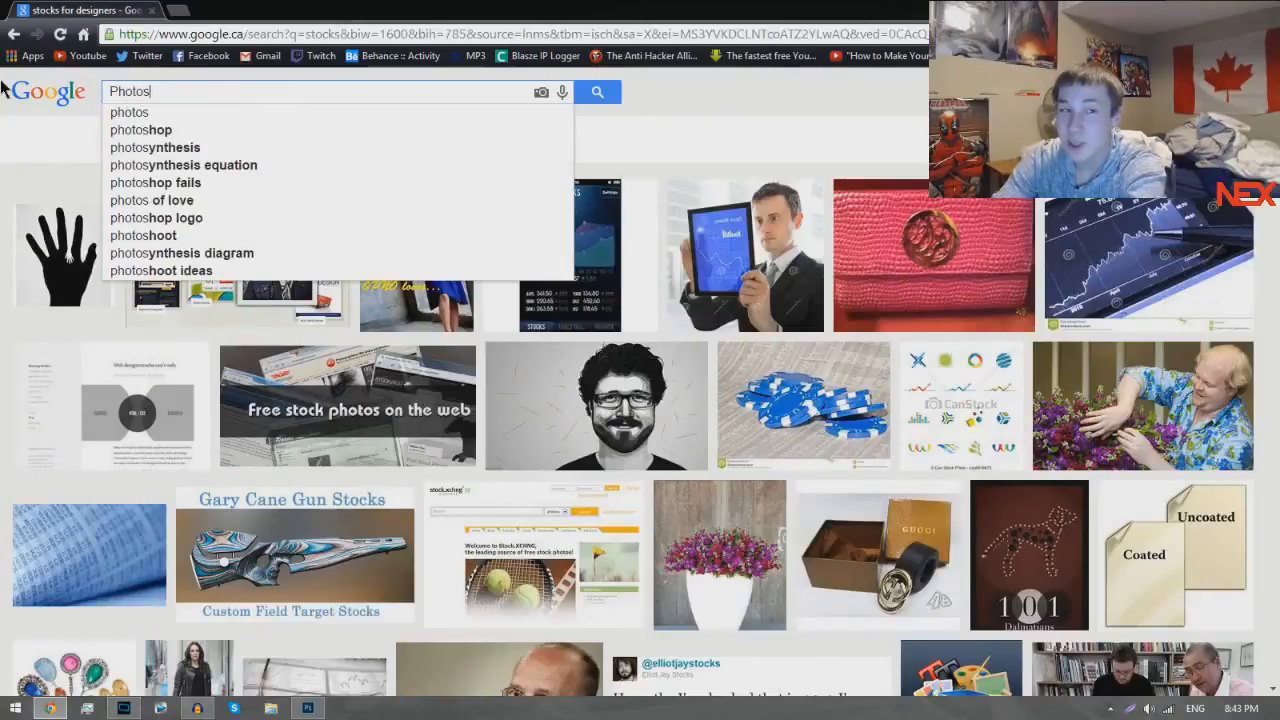
{"action": "type", "text": "hop stocks"}
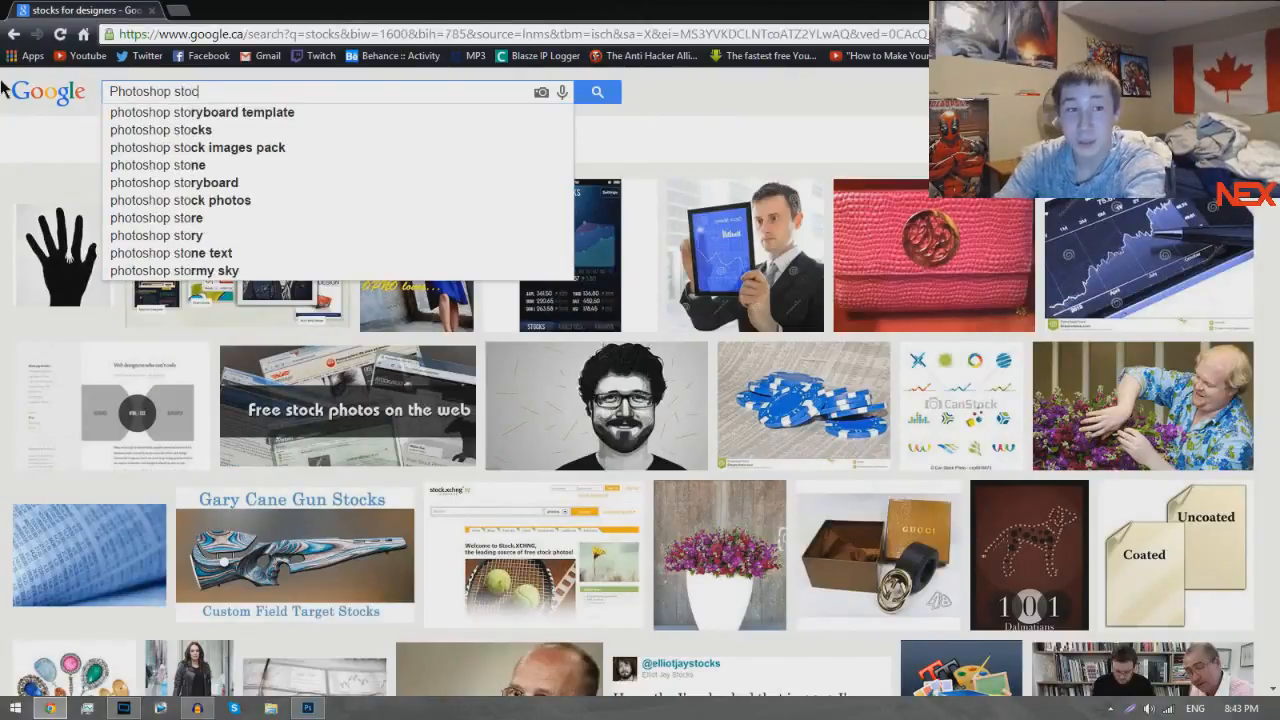
{"action": "key", "text": "Return"}
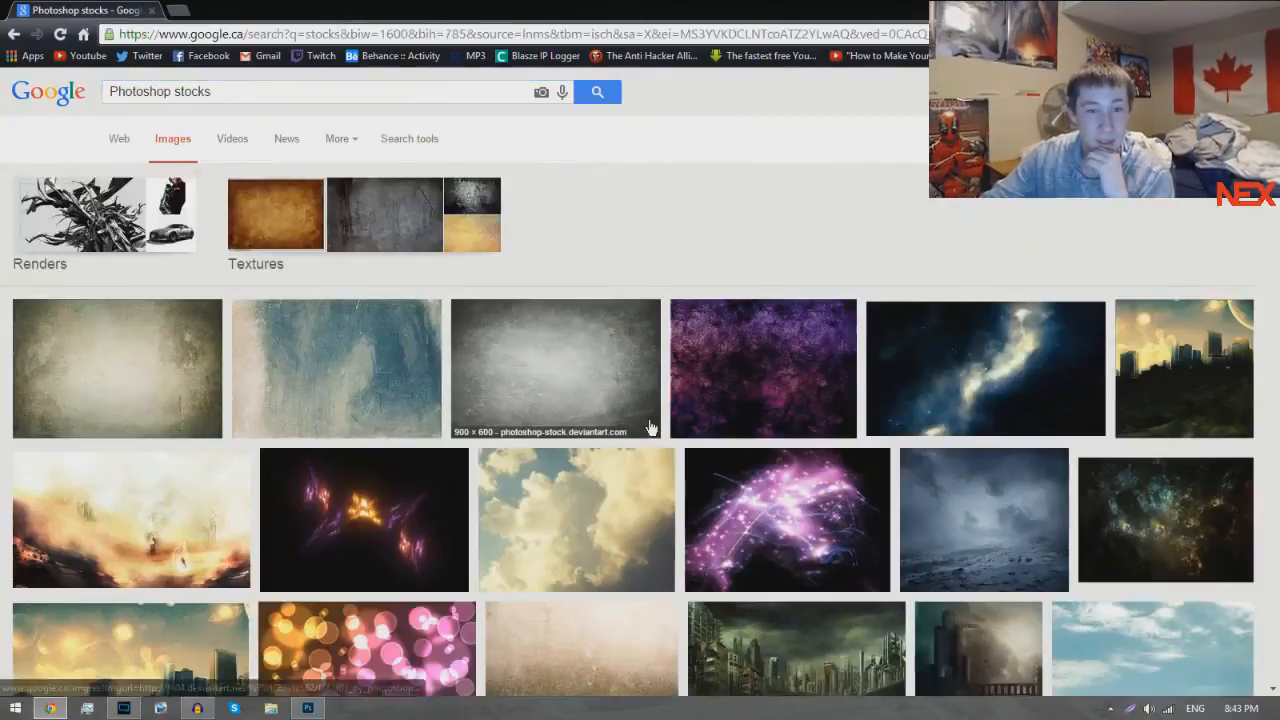
{"action": "scroll", "coordinate": [843, 390], "scroll_direction": "down", "scroll_amount": 2}
{"action": "left_click", "coordinate": [843, 390]}
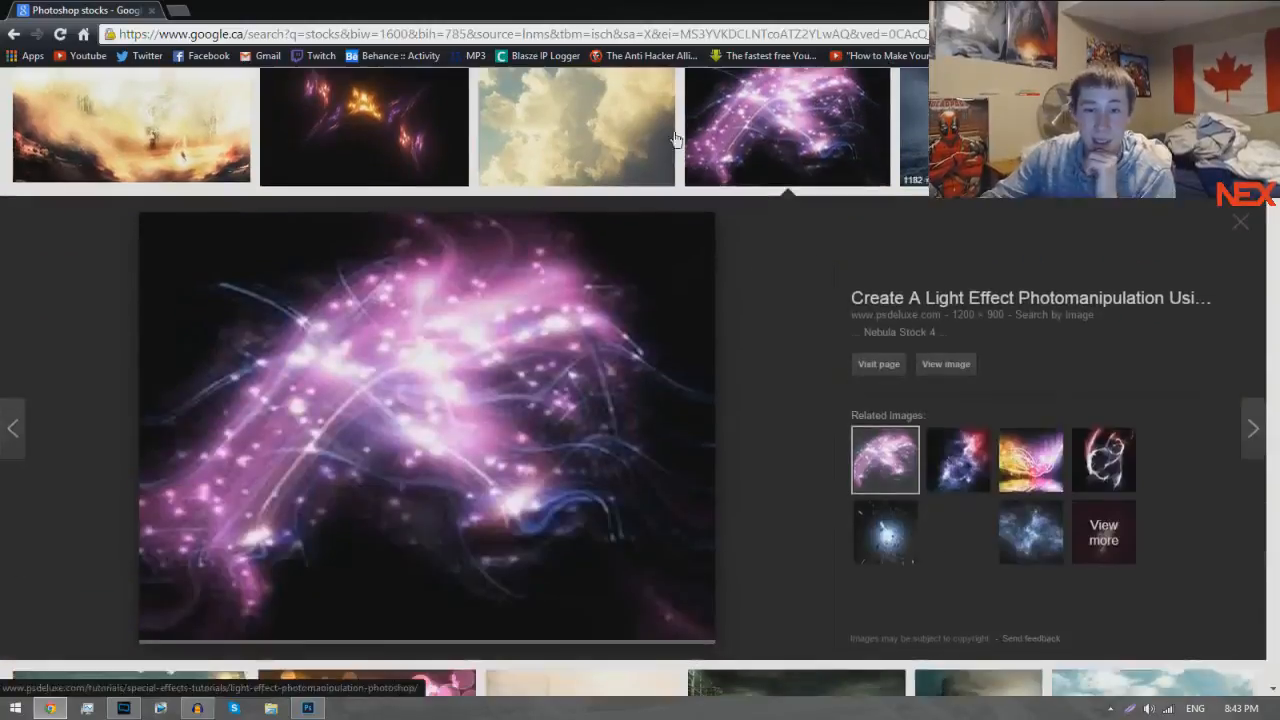
Browse further through the Photoshop stocks images and preview the pink and yellow light burst.
{"action": "scroll", "coordinate": [487, 390], "scroll_direction": "down", "scroll_amount": 3}
{"action": "scroll", "coordinate": [487, 390], "scroll_direction": "down", "scroll_amount": 3}
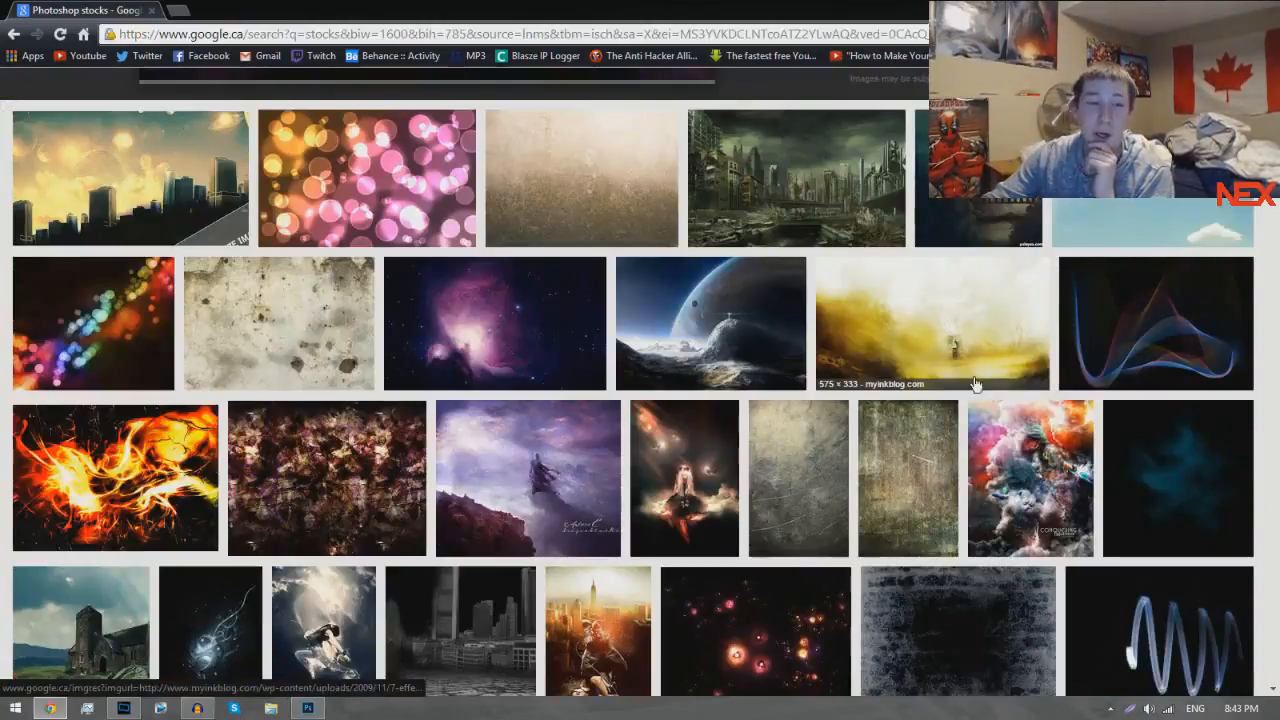
{"action": "scroll", "coordinate": [657, 376], "scroll_direction": "down", "scroll_amount": 3}
{"action": "scroll", "coordinate": [442, 478], "scroll_direction": "down", "scroll_amount": 2}
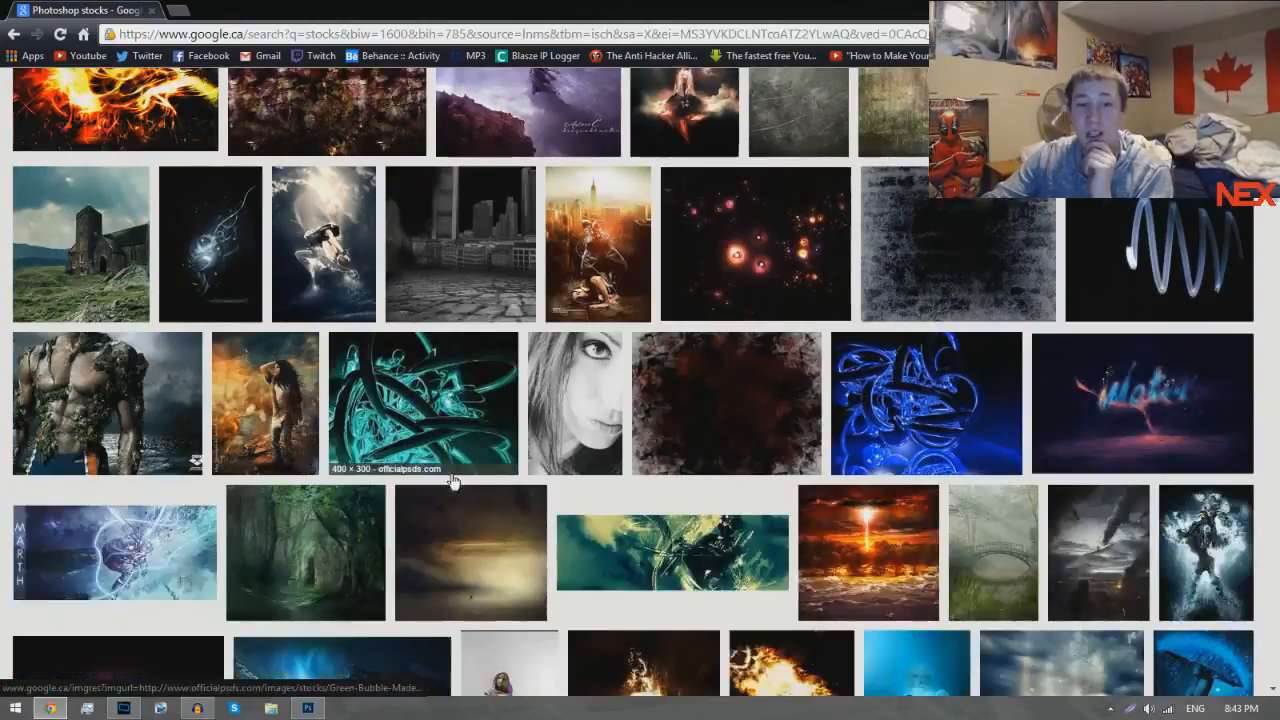
{"action": "scroll", "coordinate": [507, 392], "scroll_direction": "down", "scroll_amount": 5}
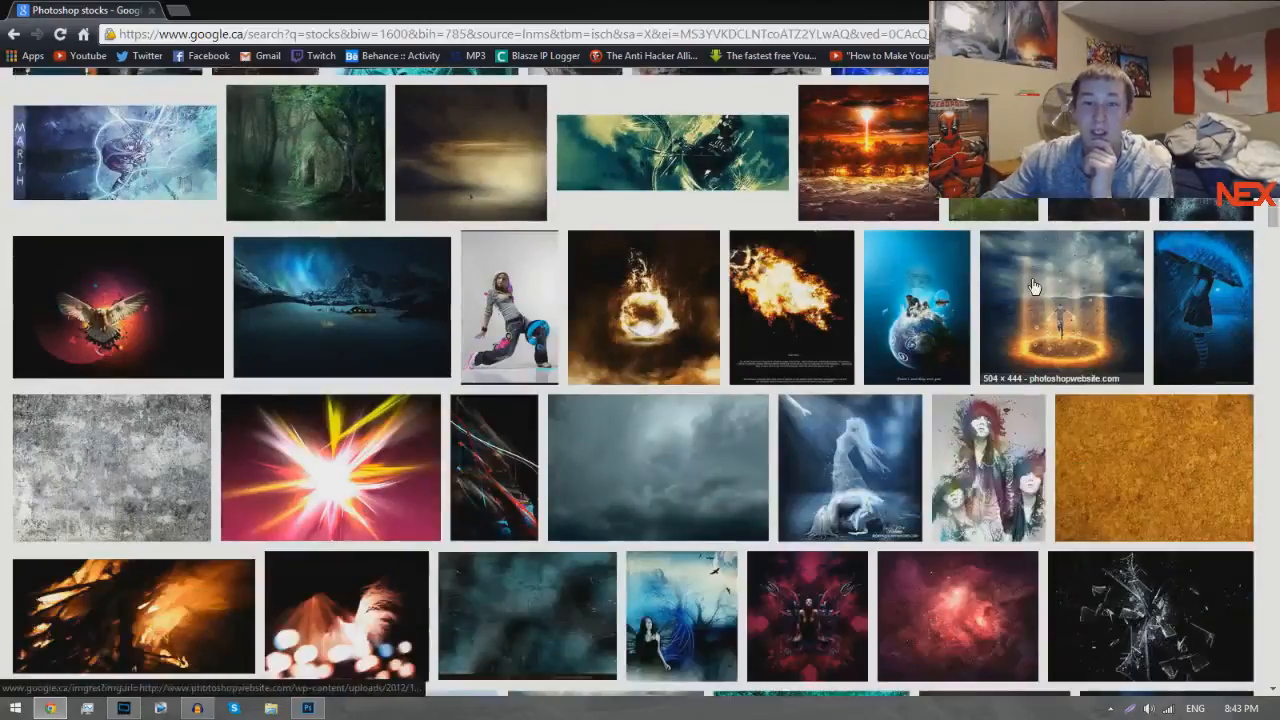
{"action": "scroll", "coordinate": [858, 265], "scroll_direction": "down", "scroll_amount": 2}
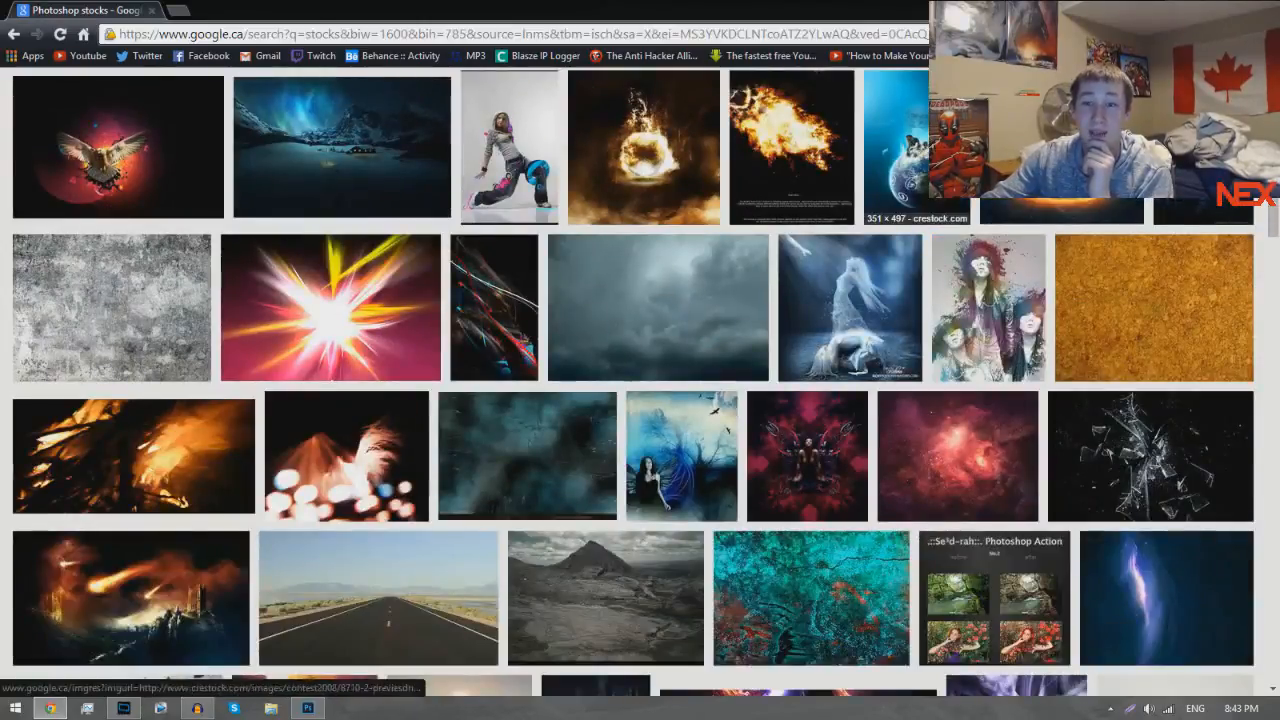
{"action": "left_click", "coordinate": [335, 312]}
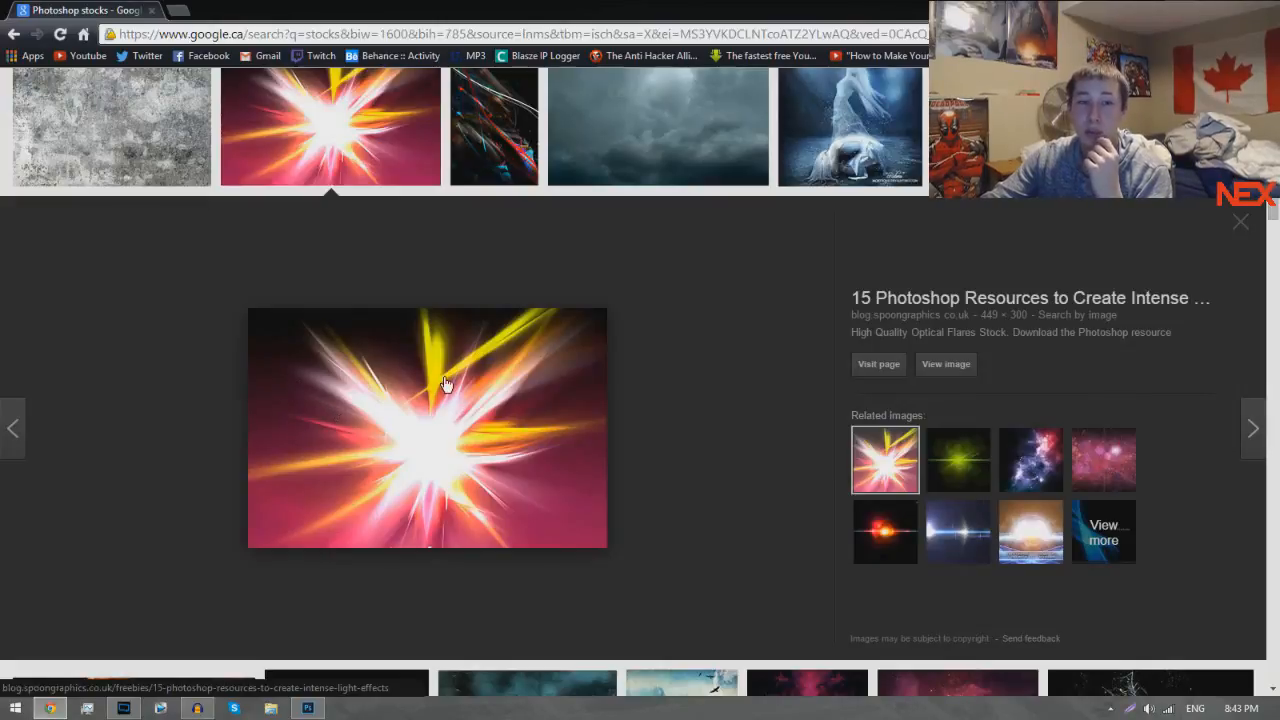
Preview the blue and purple nebula image and the shattered glass image among the stock results.
{"action": "scroll", "coordinate": [560, 304], "scroll_direction": "down", "scroll_amount": 2}
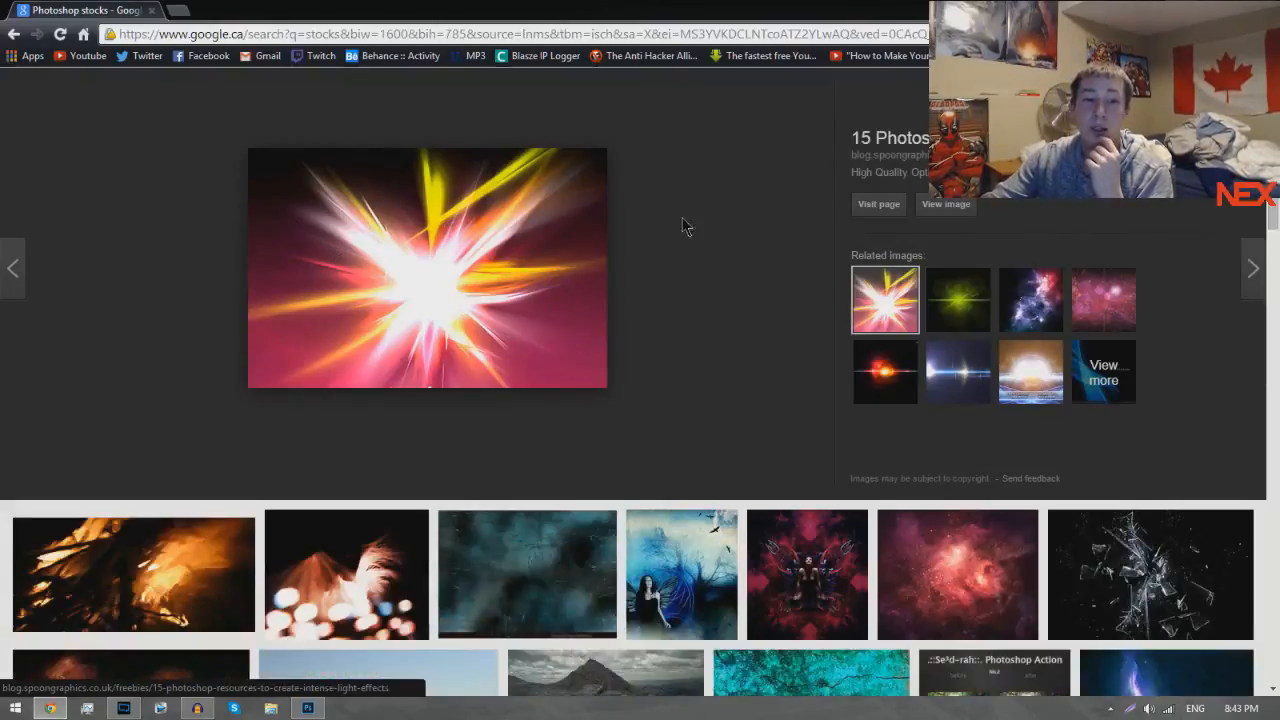
{"action": "scroll", "coordinate": [366, 400], "scroll_direction": "down", "scroll_amount": 3}
{"action": "scroll", "coordinate": [181, 332], "scroll_direction": "down", "scroll_amount": 3}
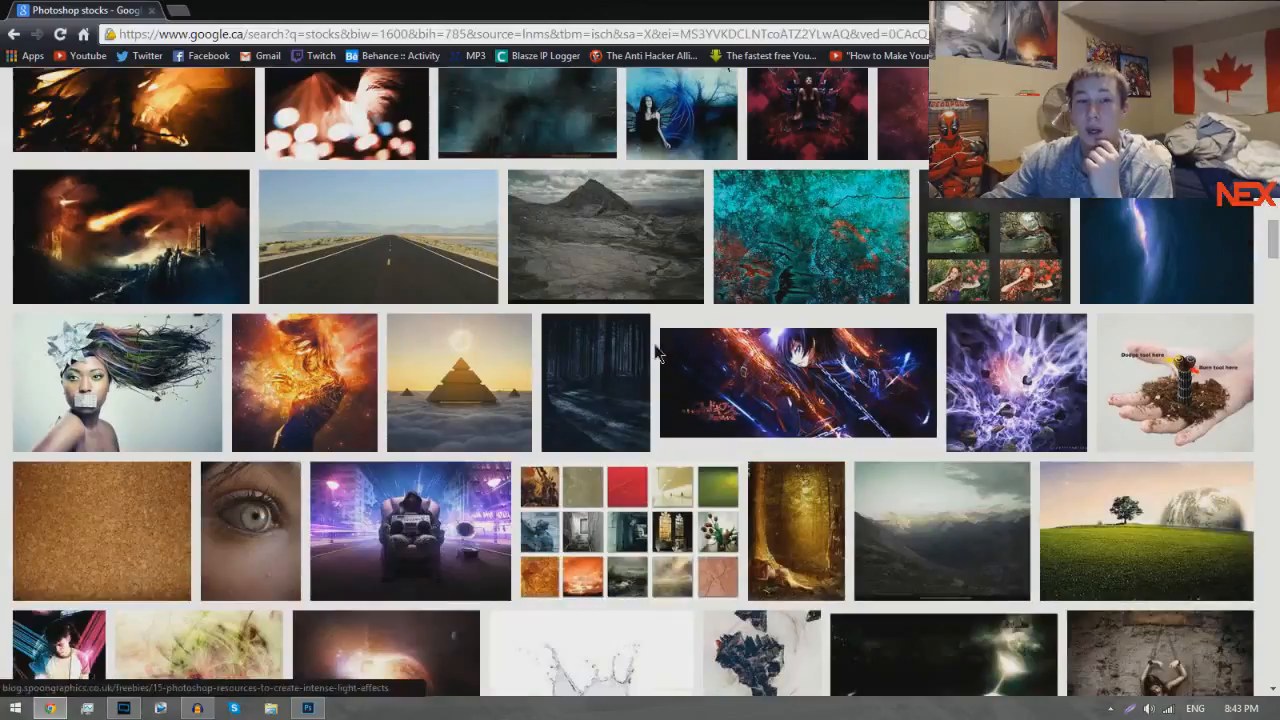
{"action": "scroll", "coordinate": [770, 335], "scroll_direction": "up", "scroll_amount": 1}
{"action": "scroll", "coordinate": [953, 300], "scroll_direction": "down", "scroll_amount": 1}
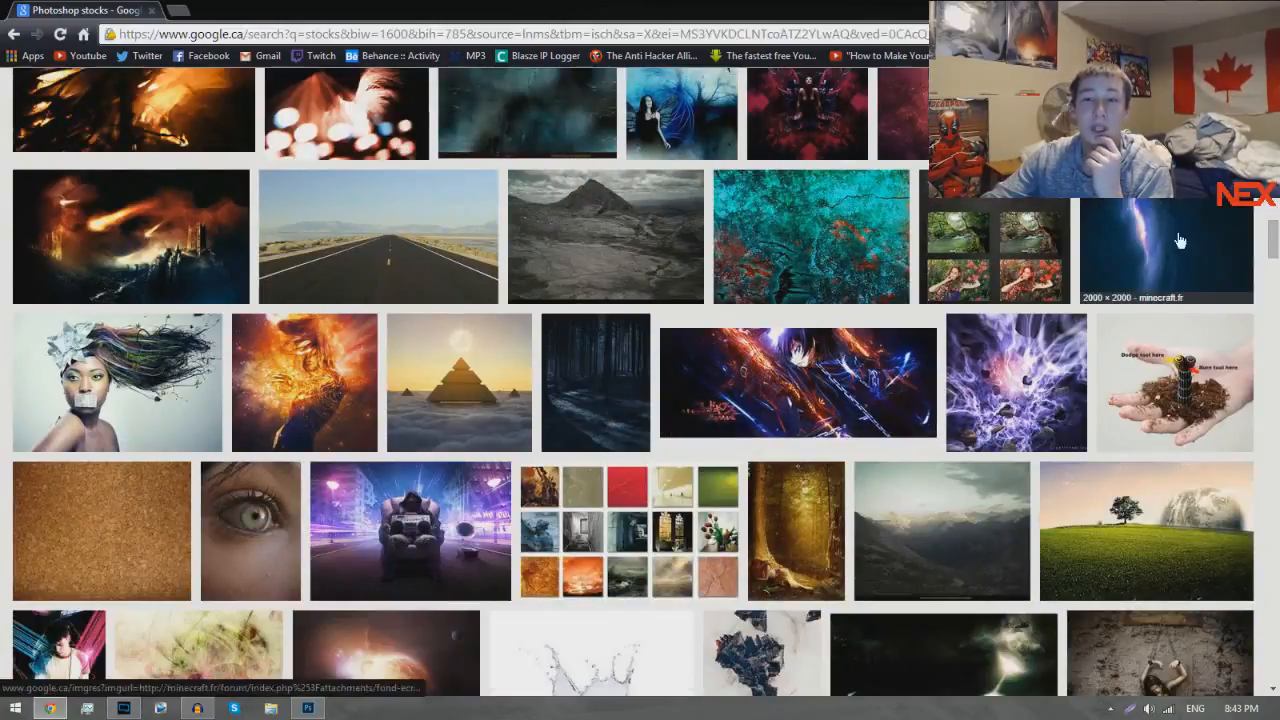
{"action": "left_click", "coordinate": [1110, 240]}
{"action": "scroll", "coordinate": [1072, 224], "scroll_direction": "up", "scroll_amount": 3}
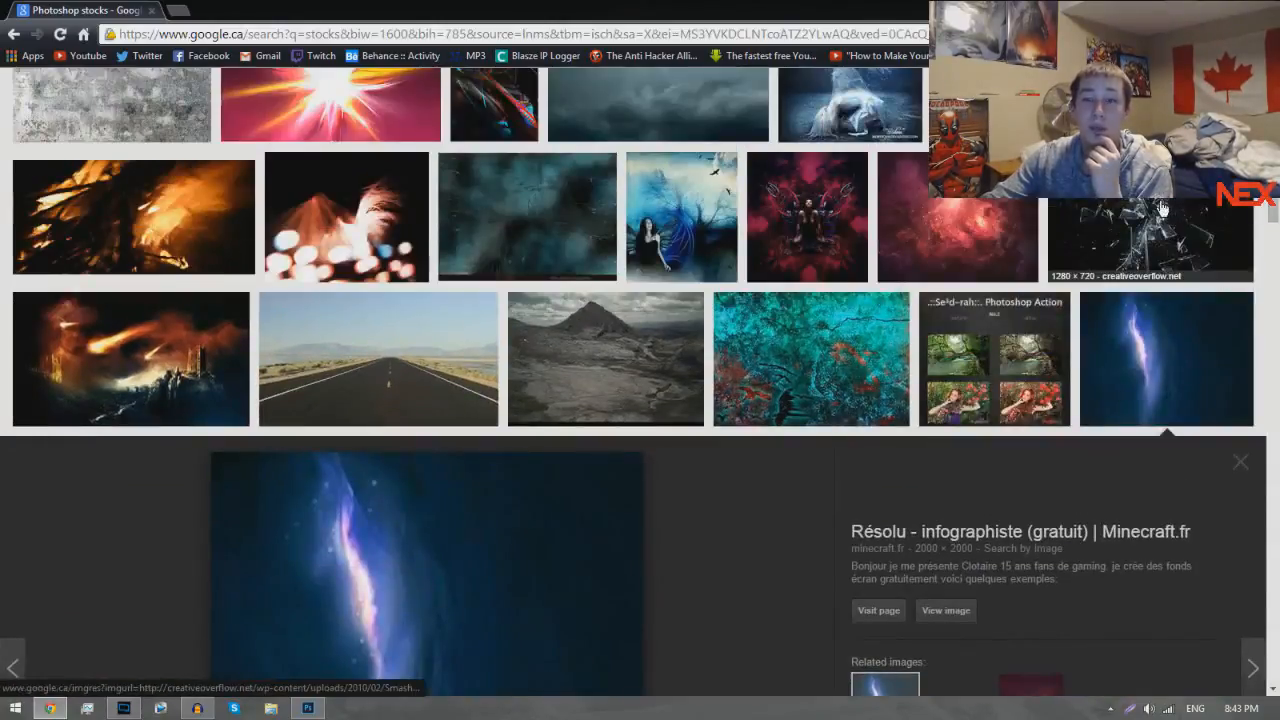
{"action": "left_click", "coordinate": [1135, 218]}
Look through more of the Photoshop stocks image results and return to the swipe document in Photoshop.
{"action": "scroll", "coordinate": [934, 266], "scroll_direction": "down", "scroll_amount": 8}
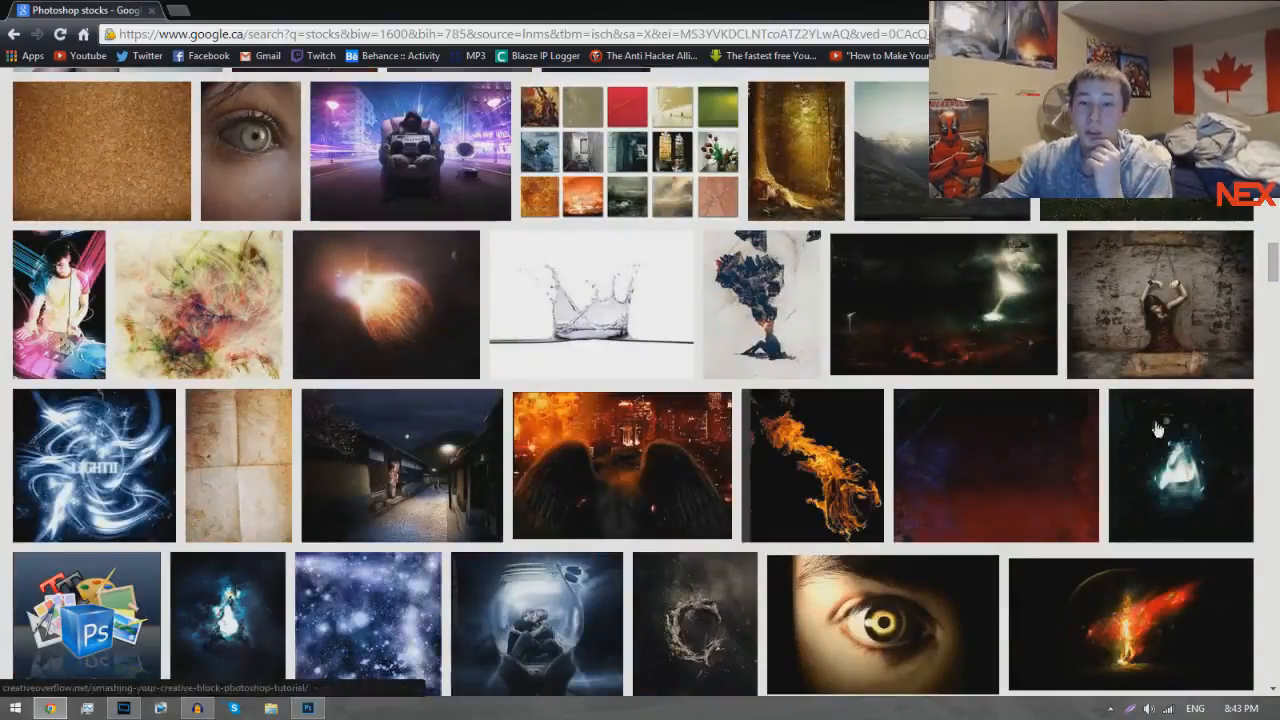
{"action": "scroll", "coordinate": [940, 330], "scroll_direction": "down", "scroll_amount": 4}
{"action": "scroll", "coordinate": [857, 453], "scroll_direction": "down", "scroll_amount": 2}
{"action": "scroll", "coordinate": [783, 304], "scroll_direction": "down", "scroll_amount": 3}
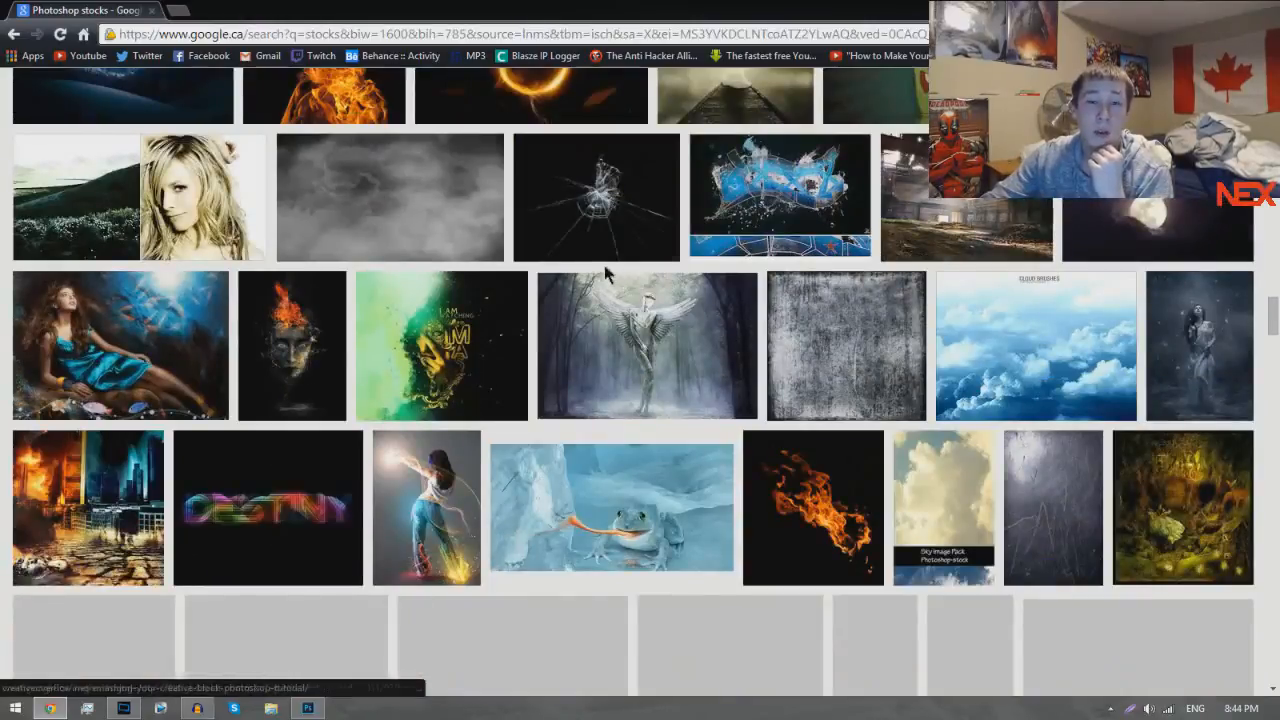
{"action": "left_click", "coordinate": [308, 708]}
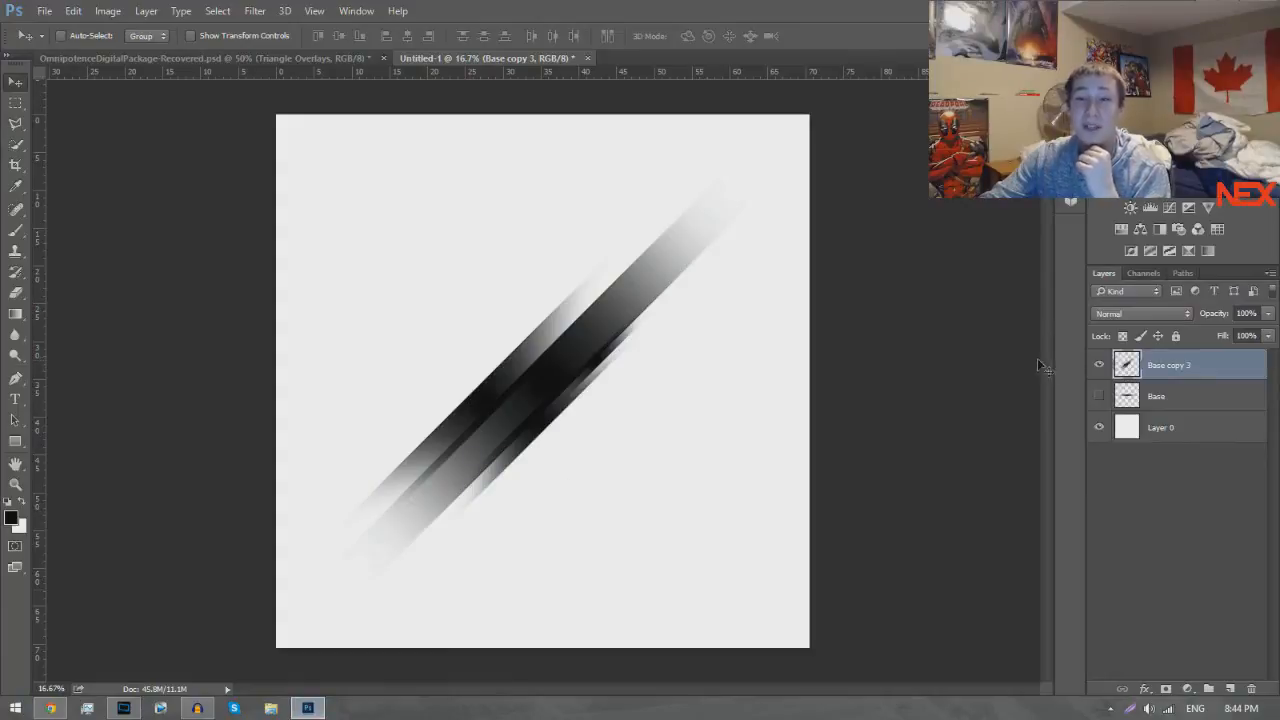